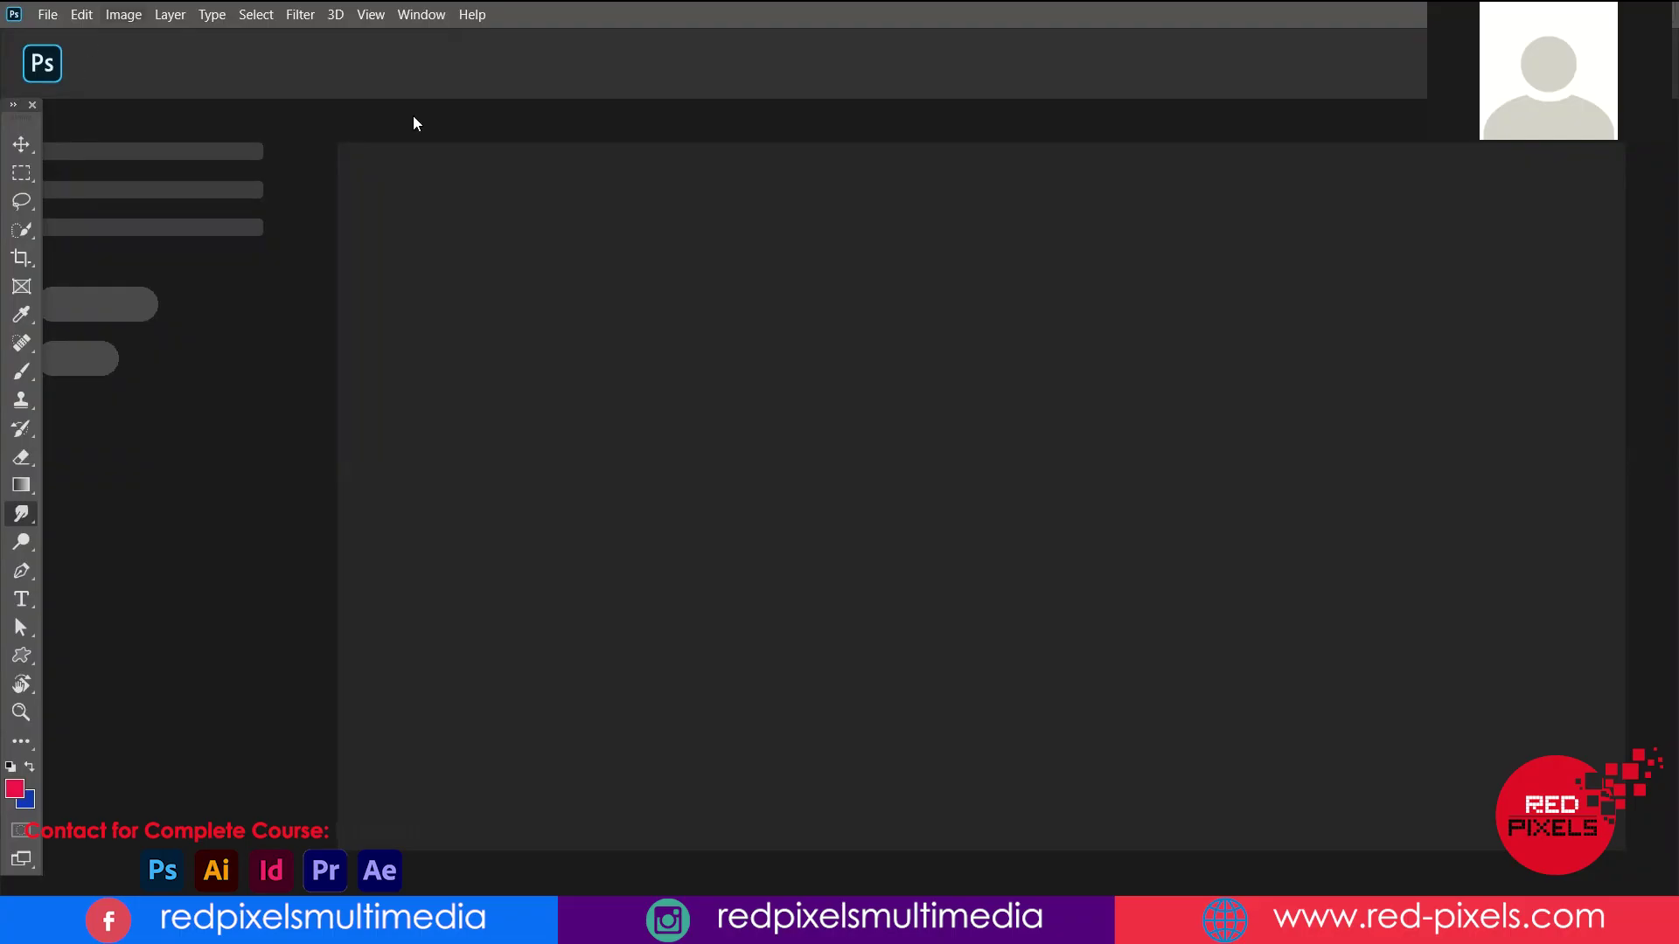
Create a new 10 x 10 inch, 72 ppi document with a white background
key("ctrl+n")
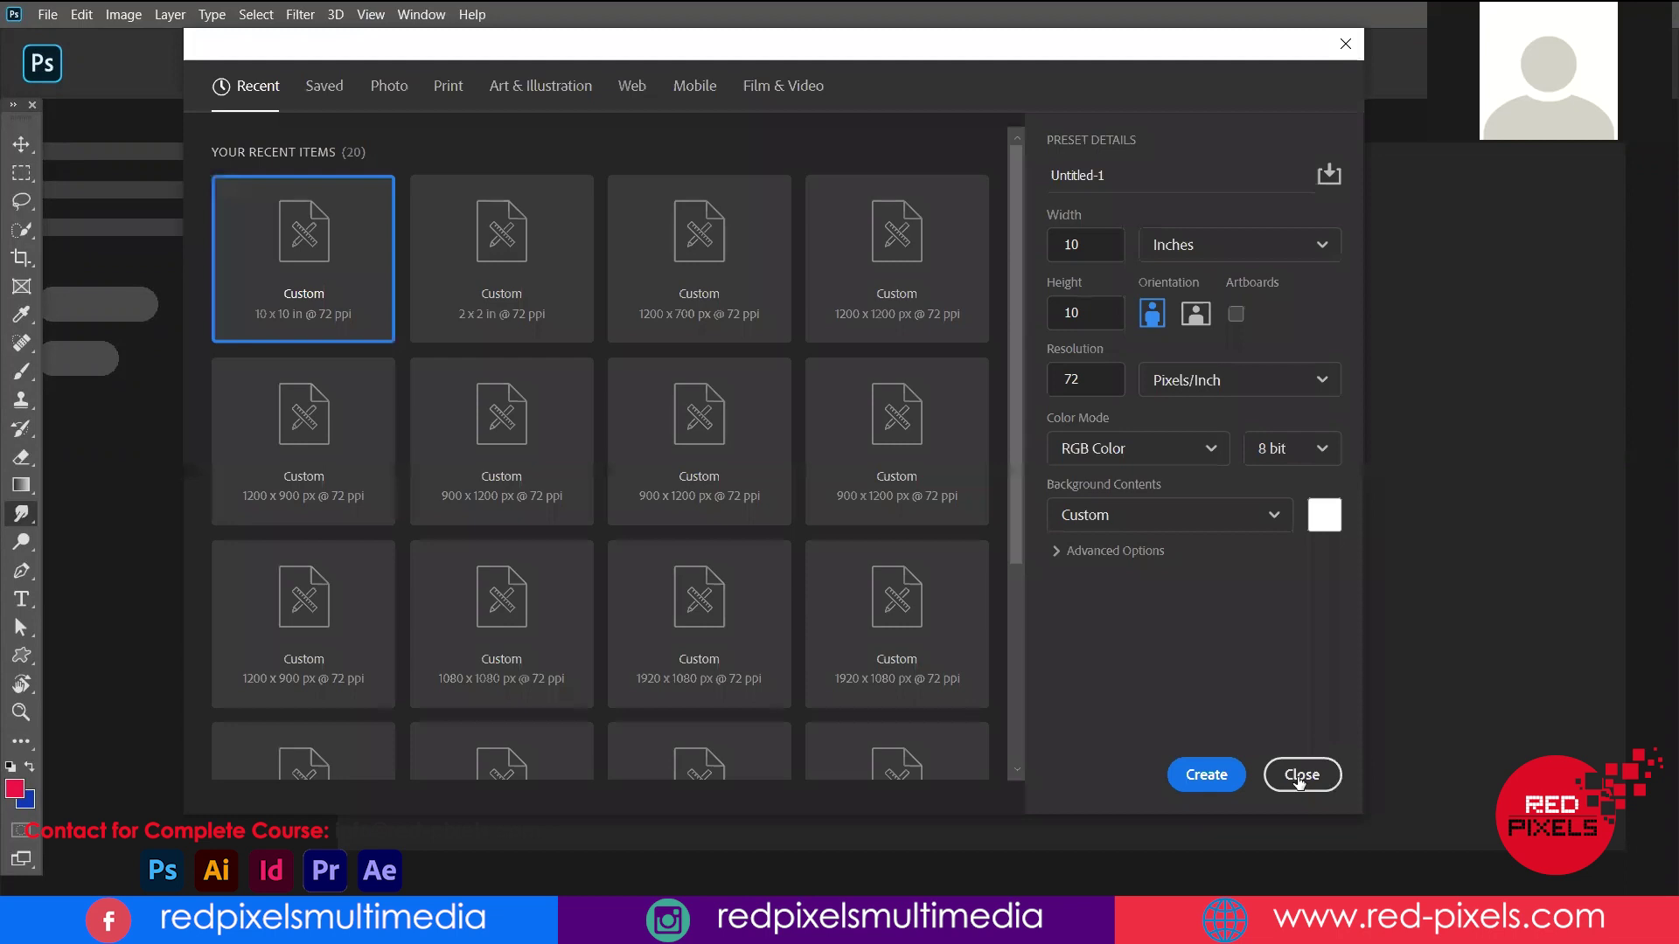
key("Return")
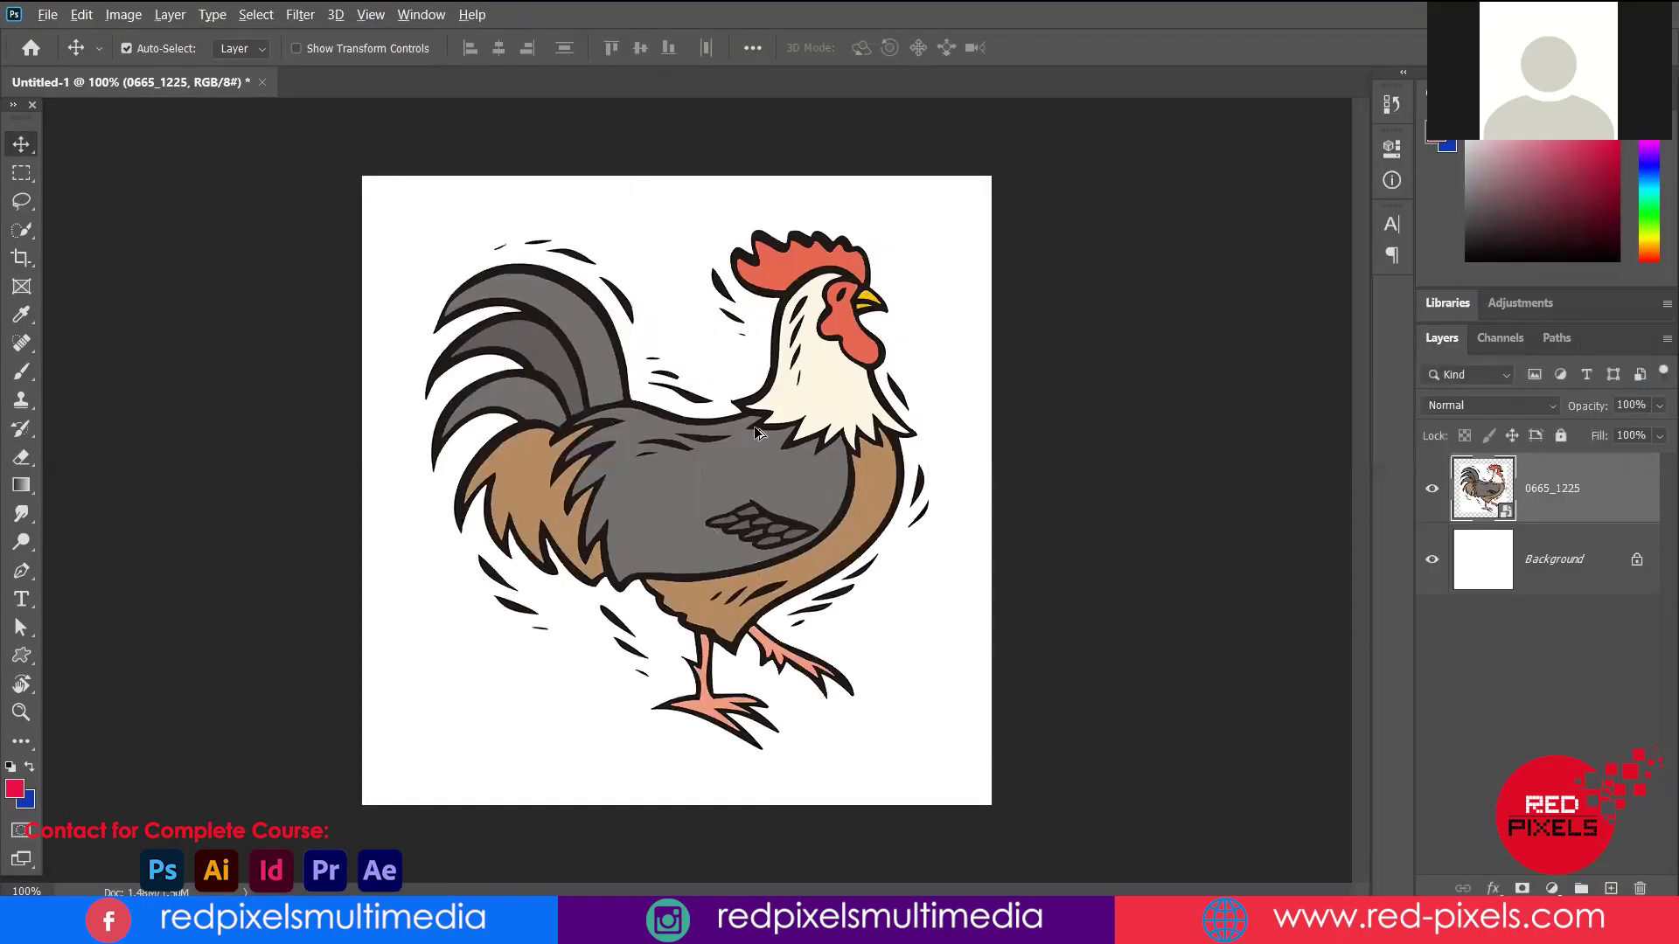
Zoom in on the placed rooster layer 0665_1225
scroll(758, 432, "up", 2)
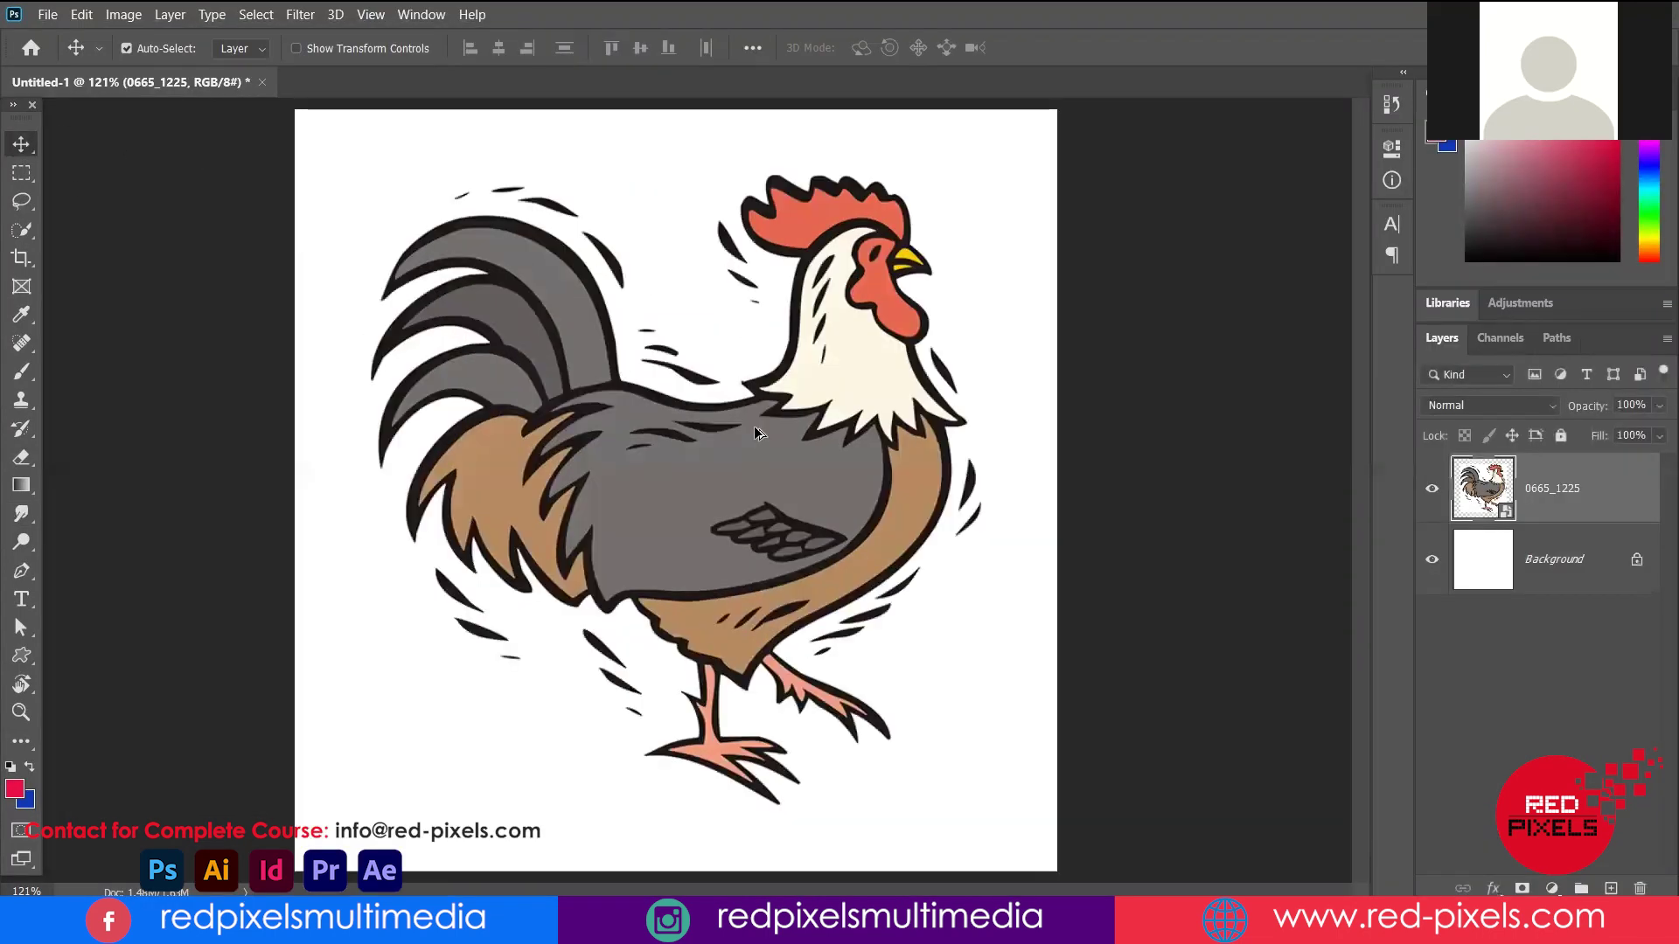
scroll(757, 432, "up", 1)
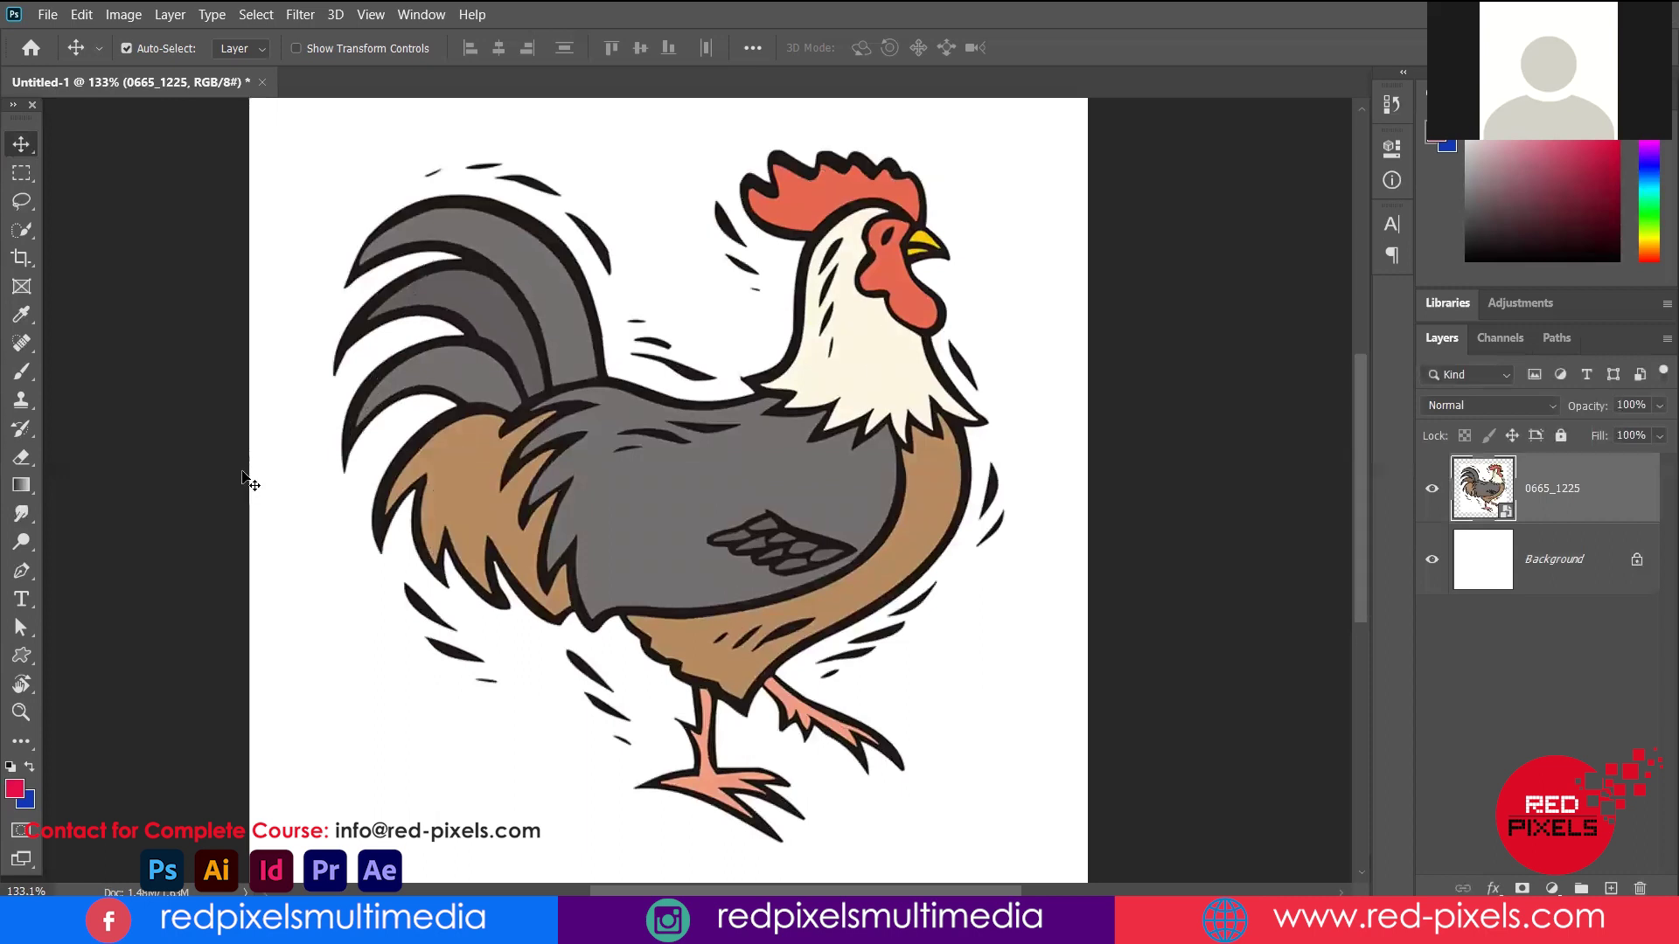
left_click(21, 571)
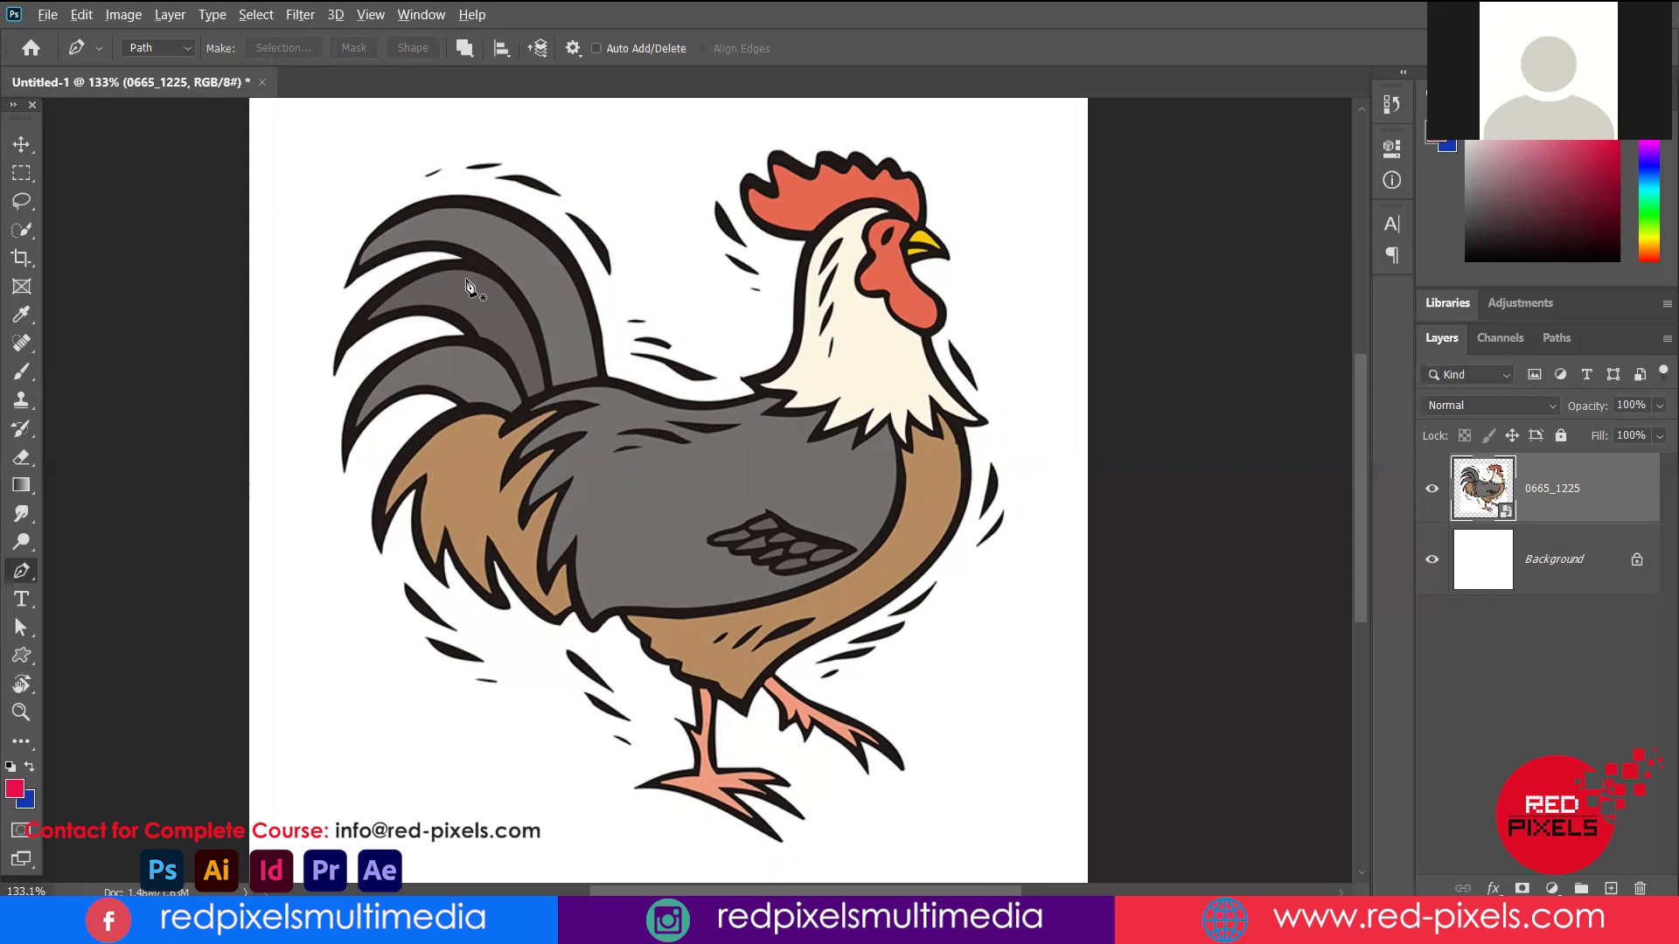
Zoom in and place a Pen anchor at the feather base, then two curved anchors along its right edge
scroll(428, 298, "up", 3)
scroll(428, 298, "up", 2)
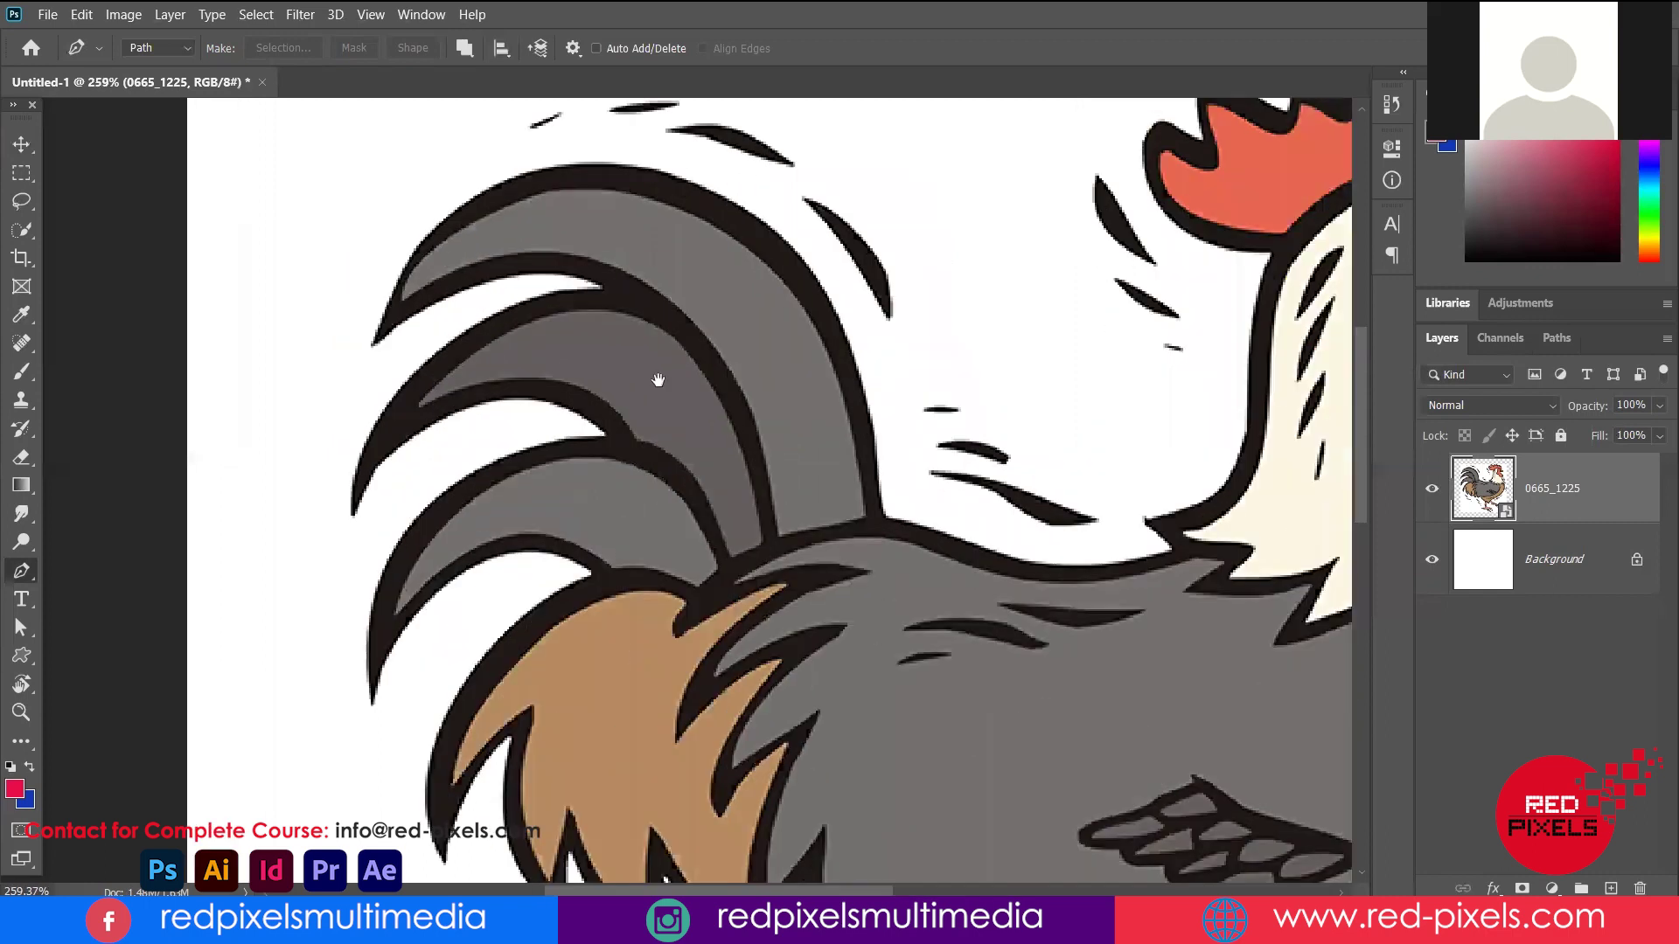
scroll(657, 400, "up", 1)
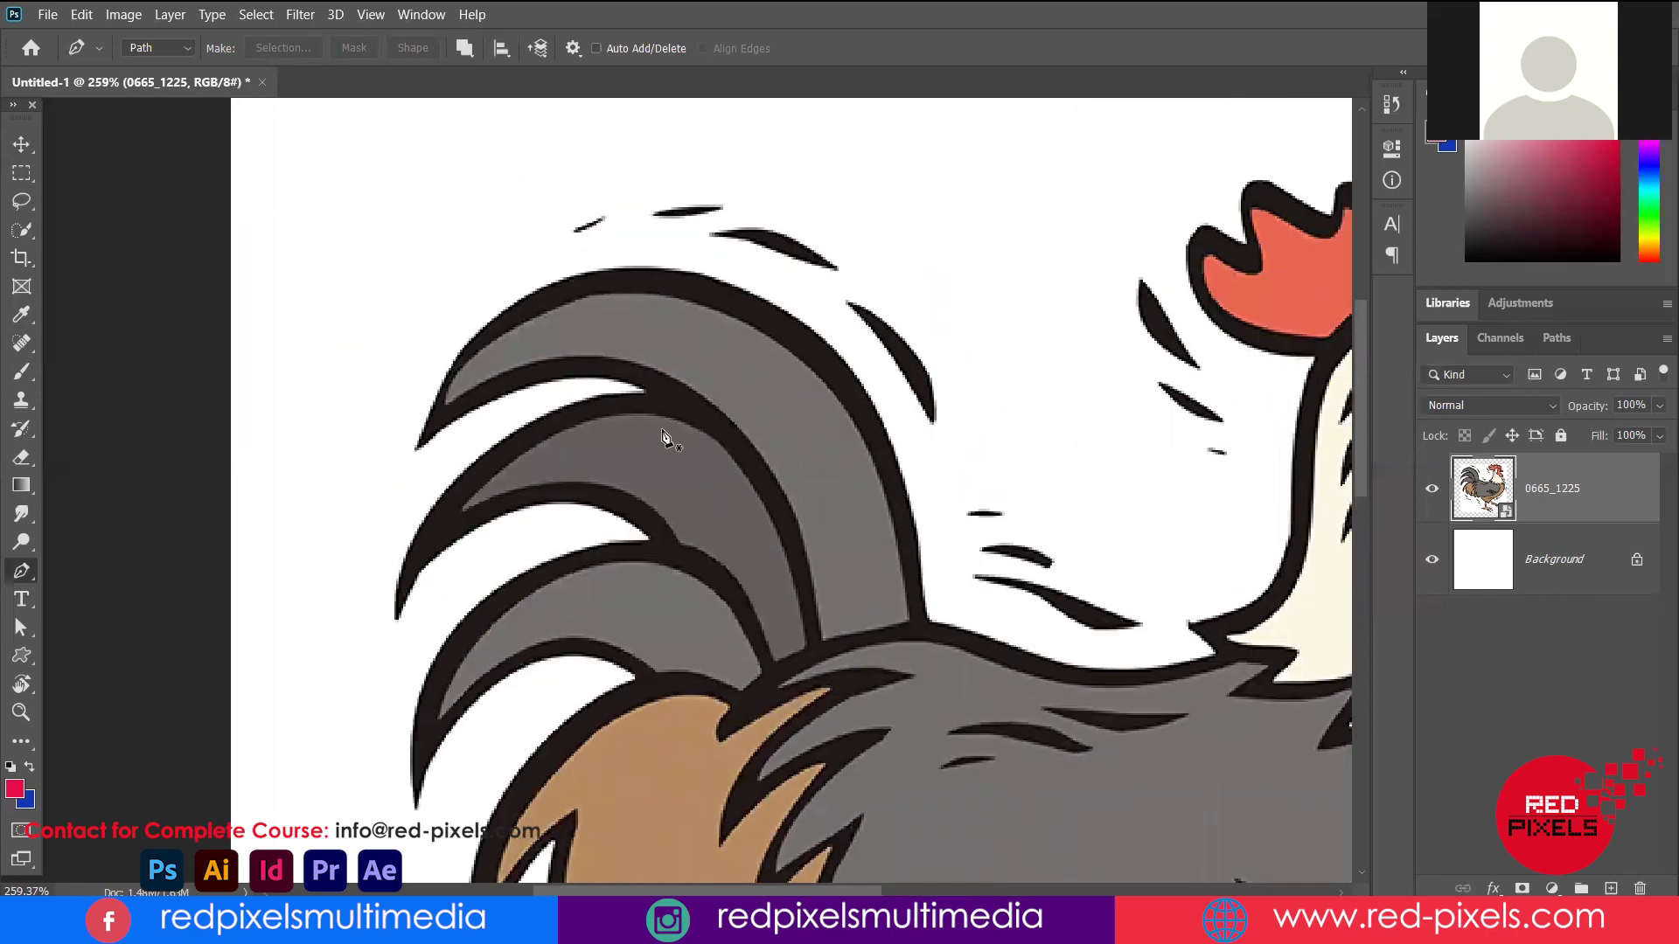
scroll(659, 438, "up", 1)
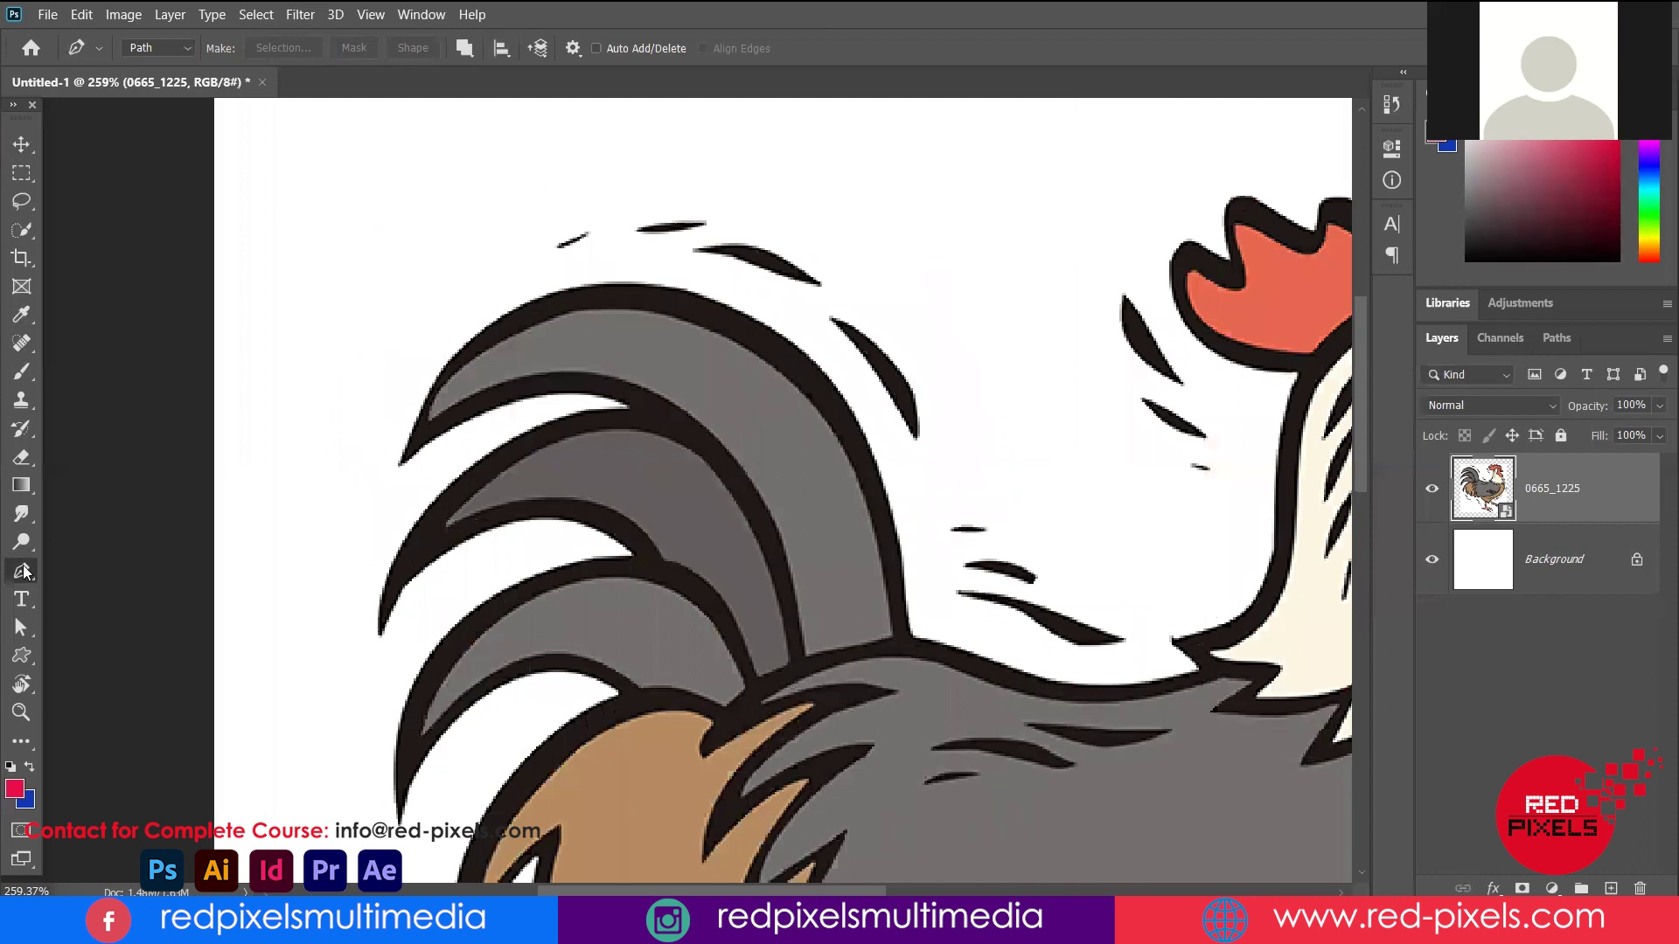
left_click(890, 632)
left_click_drag(834, 433, 816, 416)
mouse_move(649, 446)
left_mouse_down()
mouse_move(747, 493)
mouse_move(803, 438)
mouse_move(782, 366)
left_mouse_up()
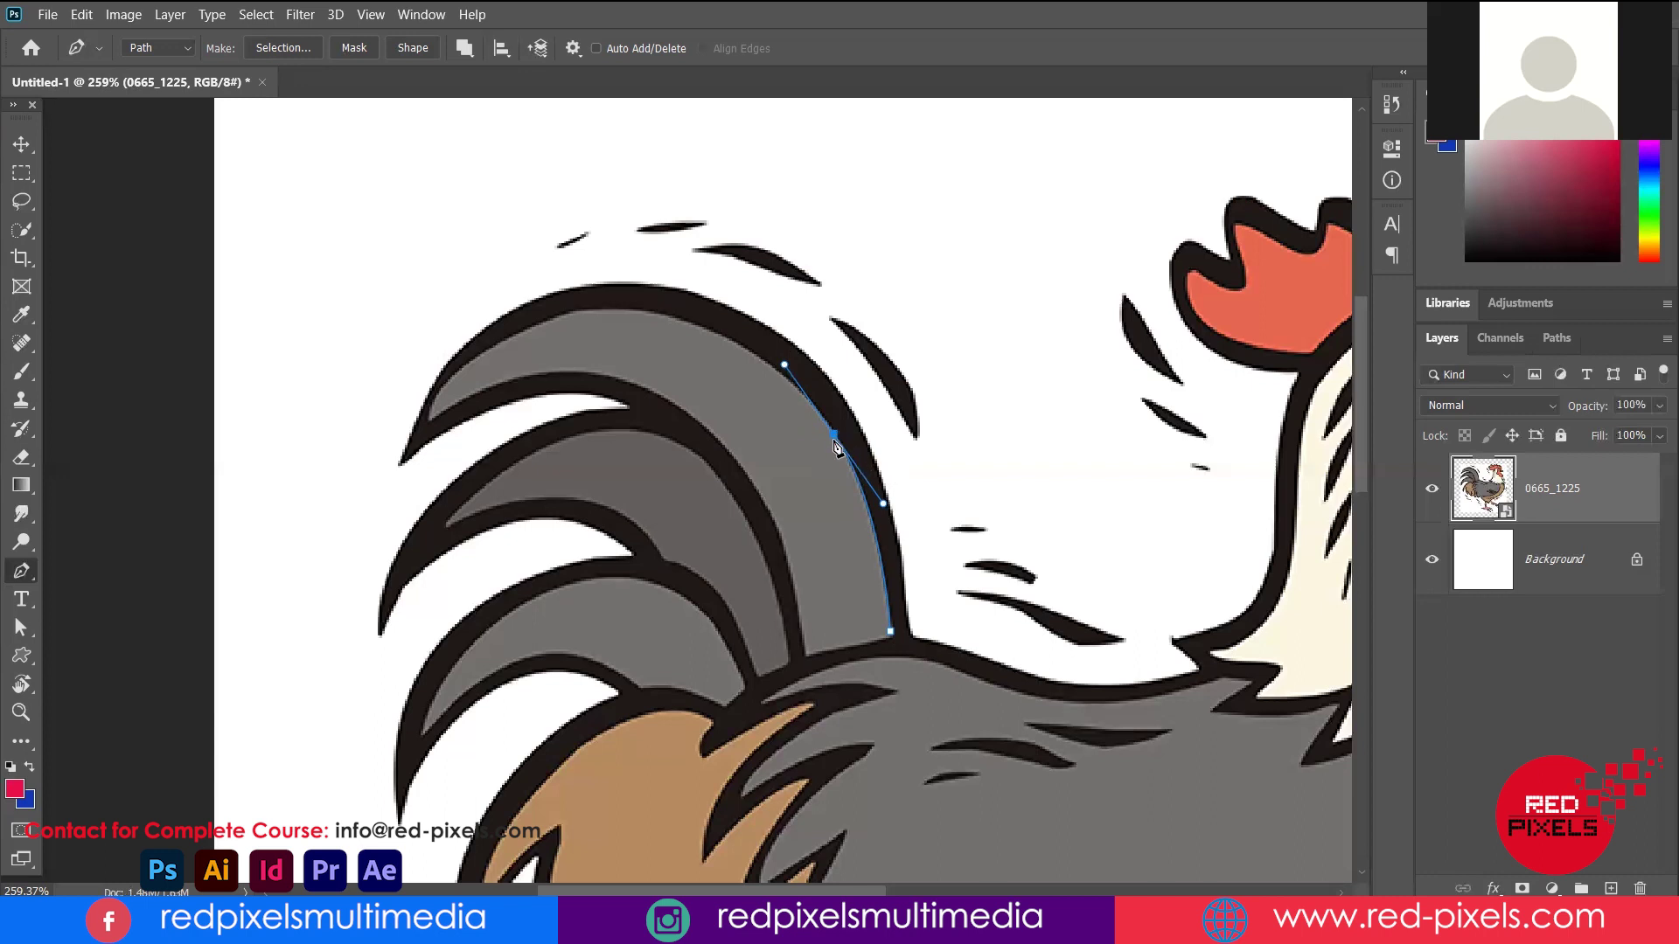
Continue the Pen path along the feather's top edge to its pointed tip, breaking handles at each turn
left_click(836, 434, "ctrl")
left_click(833, 433, "alt")
mouse_move(689, 323)
left_mouse_down()
mouse_move(515, 278)
mouse_move(580, 282)
left_mouse_up()
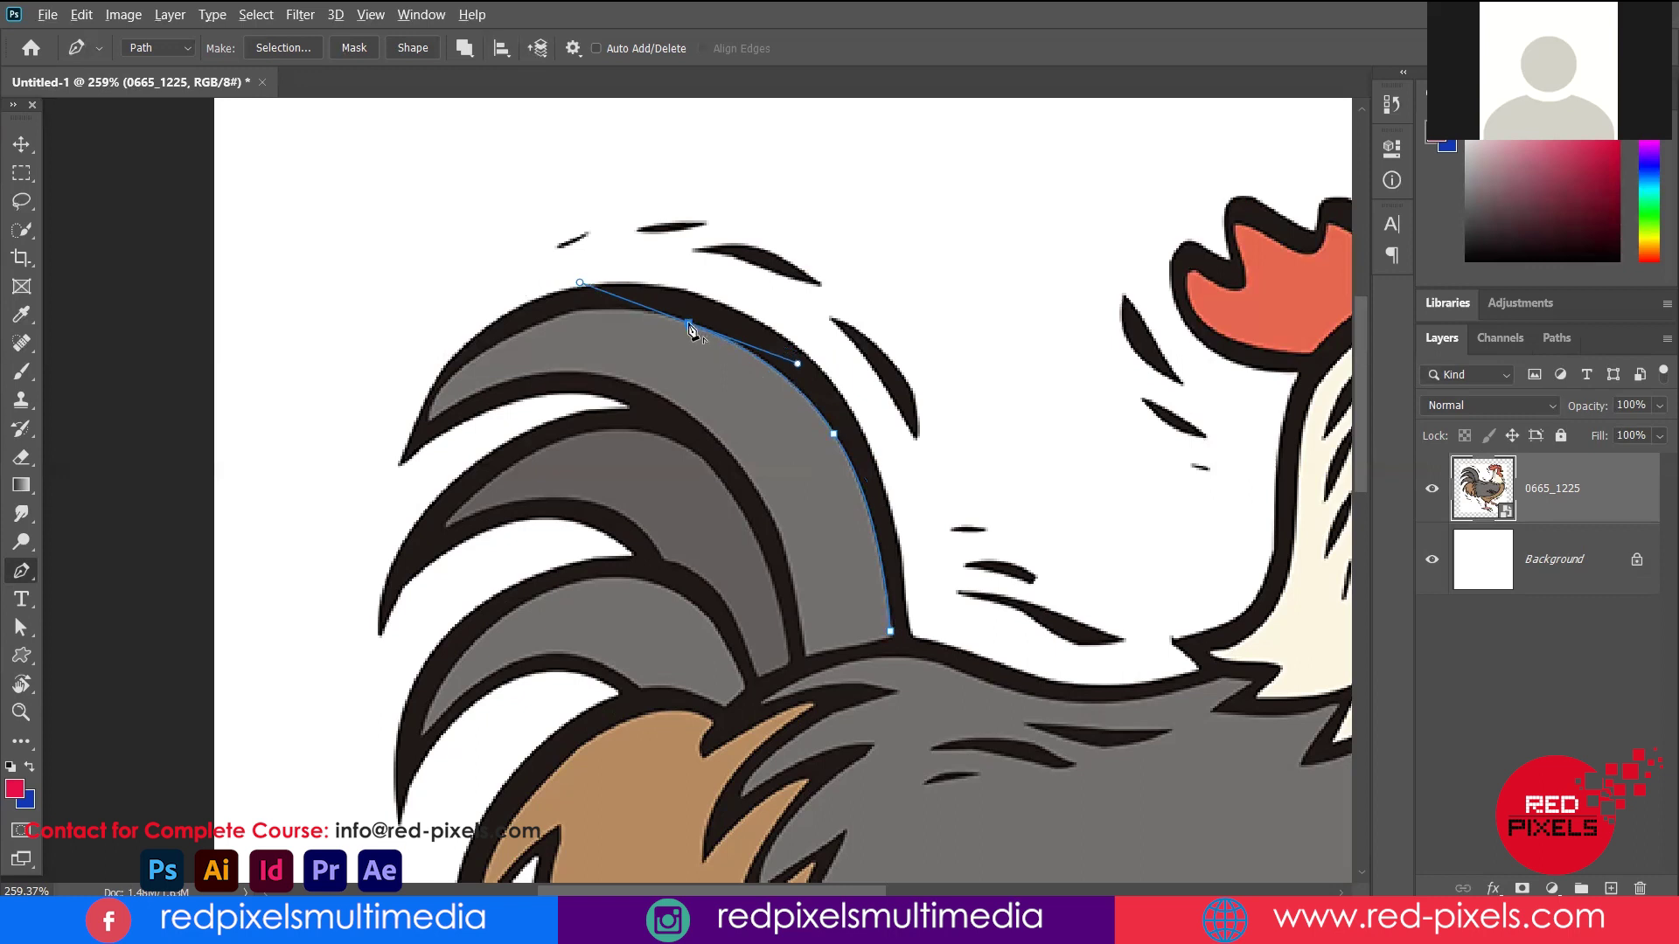
left_click(689, 323, "alt")
left_click_drag(553, 321, 469, 348)
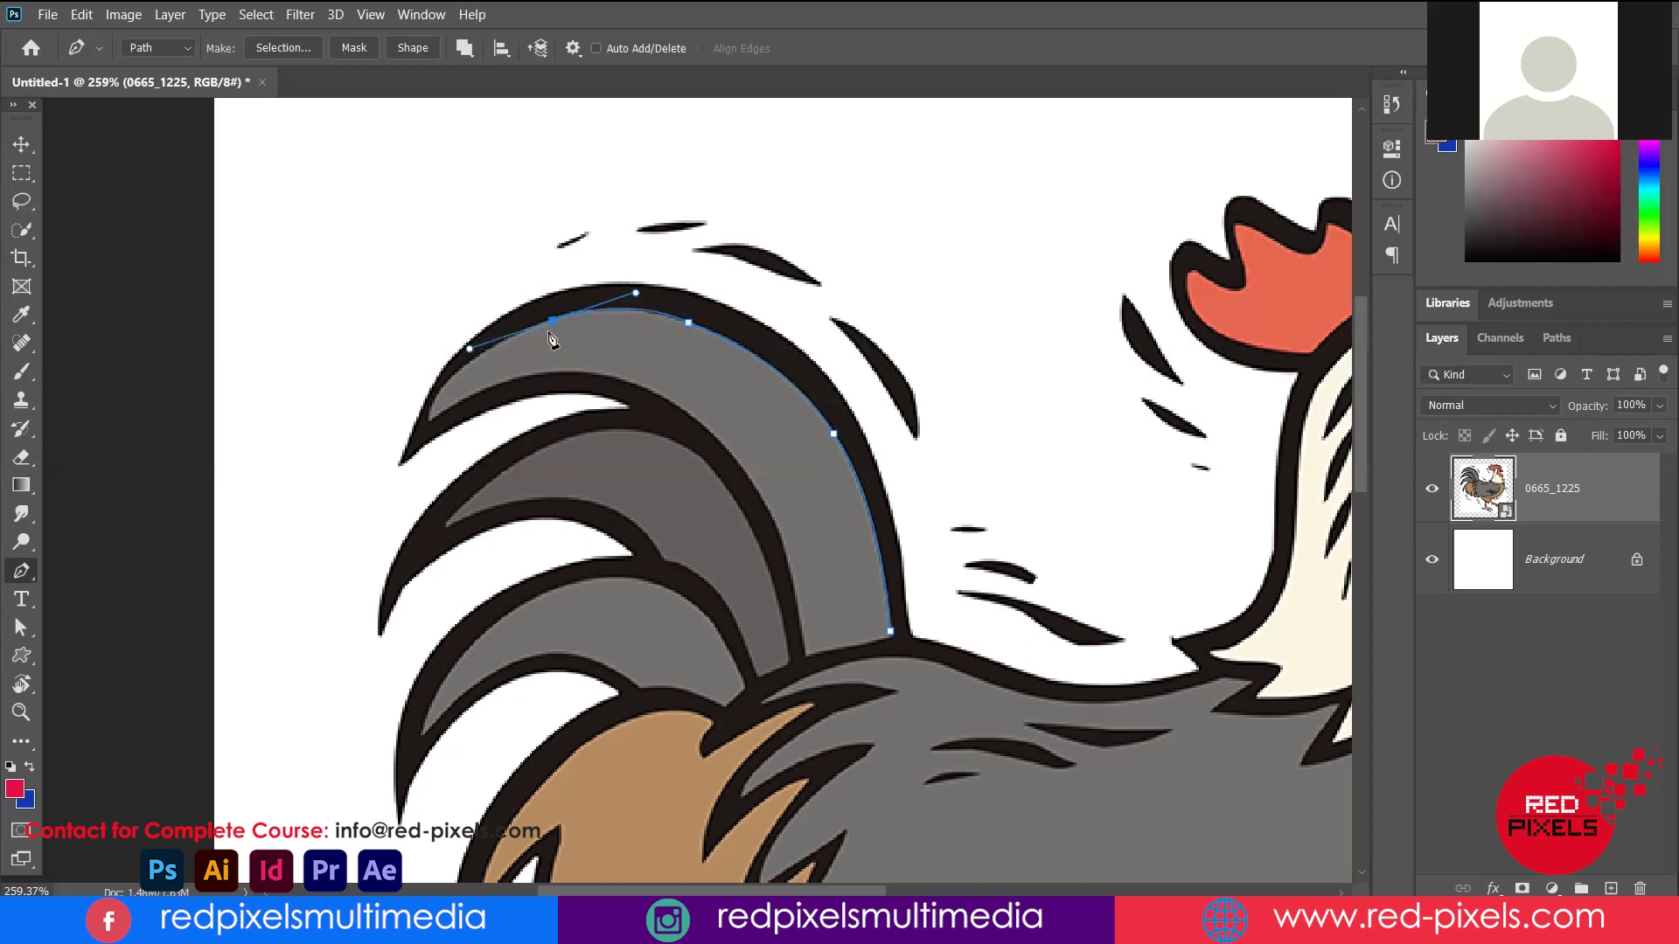
left_click(552, 322, "alt")
left_click_drag(430, 421, 418, 490)
left_click(430, 421, "alt")
Curve the path back along the feather's underside, close it at the start, and load it as a selection
left_click_drag(586, 374, 688, 379)
left_click_drag(761, 494, 855, 631)
left_click(761, 494, "alt")
left_click(806, 656)
left_click_drag(806, 656, 816, 765)
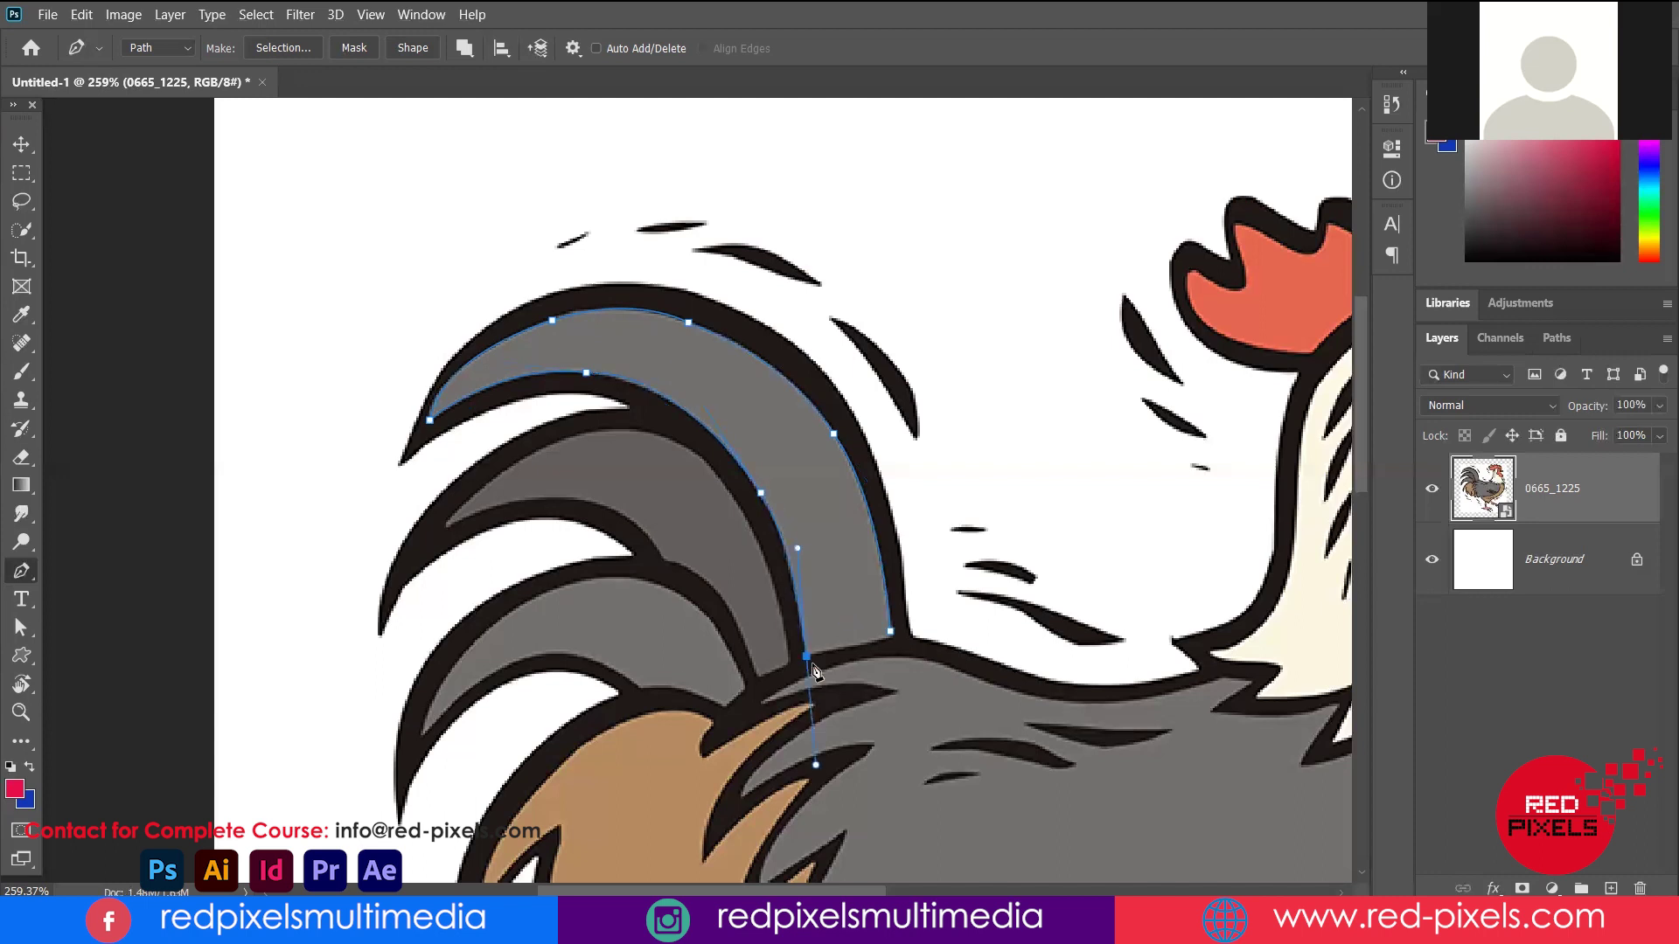
left_click(806, 656, "alt")
left_click_drag(890, 631, 872, 636)
left_click(890, 633)
key("ctrl+Return")
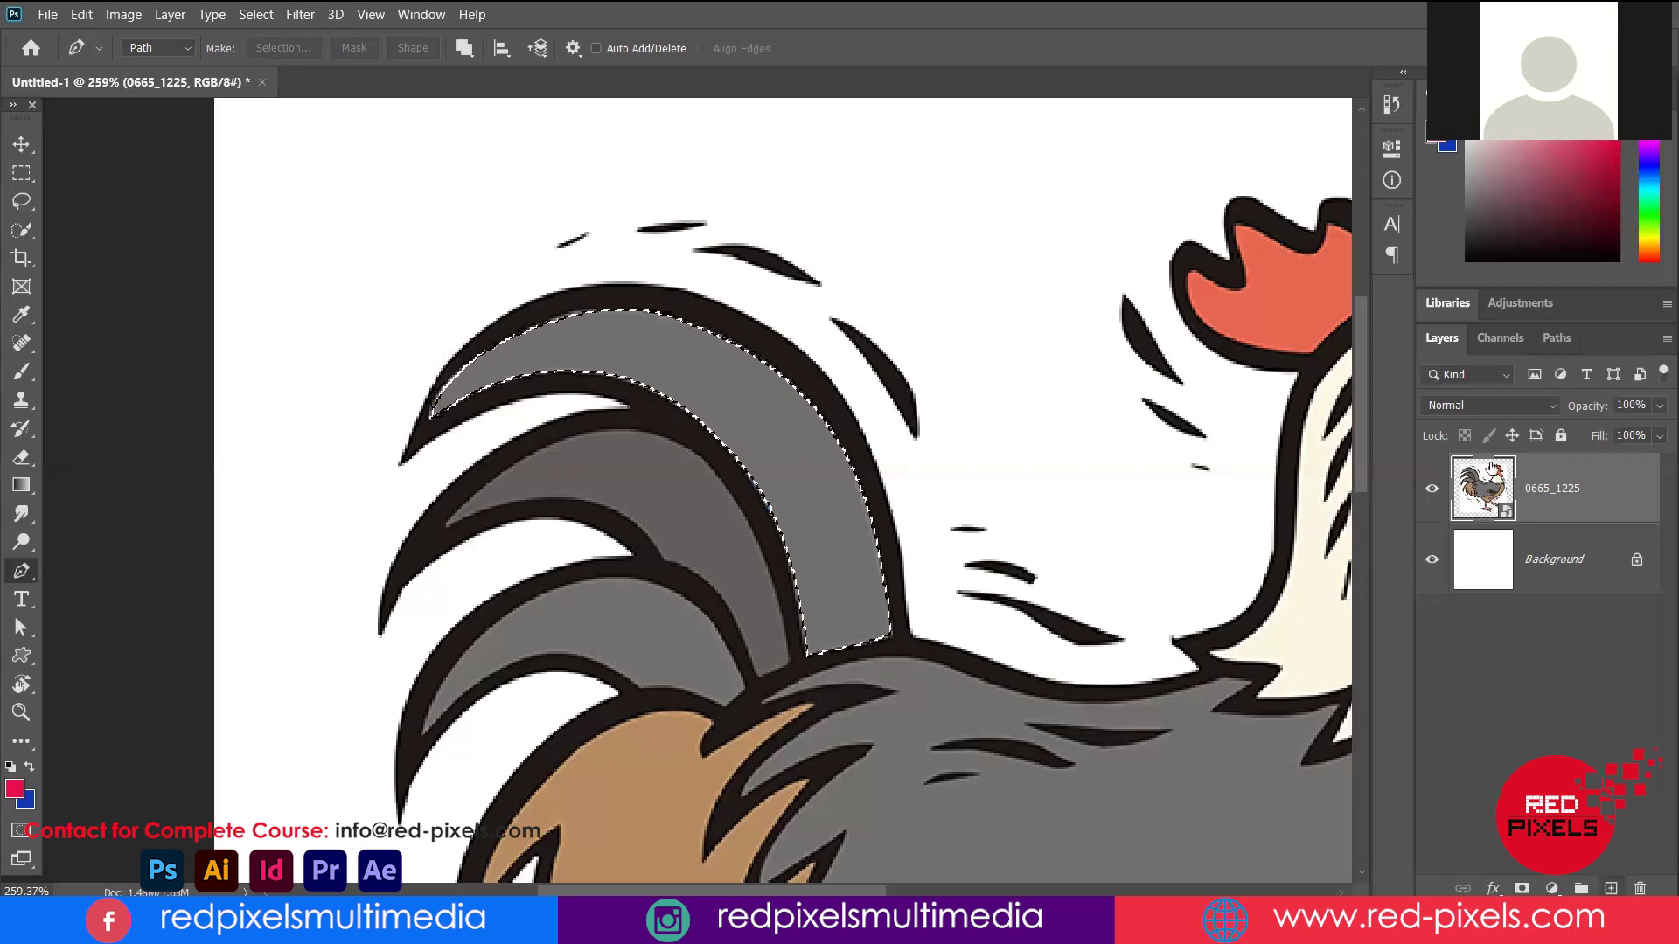
Fill the feather selection with dark red #8f2b45 on new Layer 1, then deselect
key("ctrl+shift+alt+n")
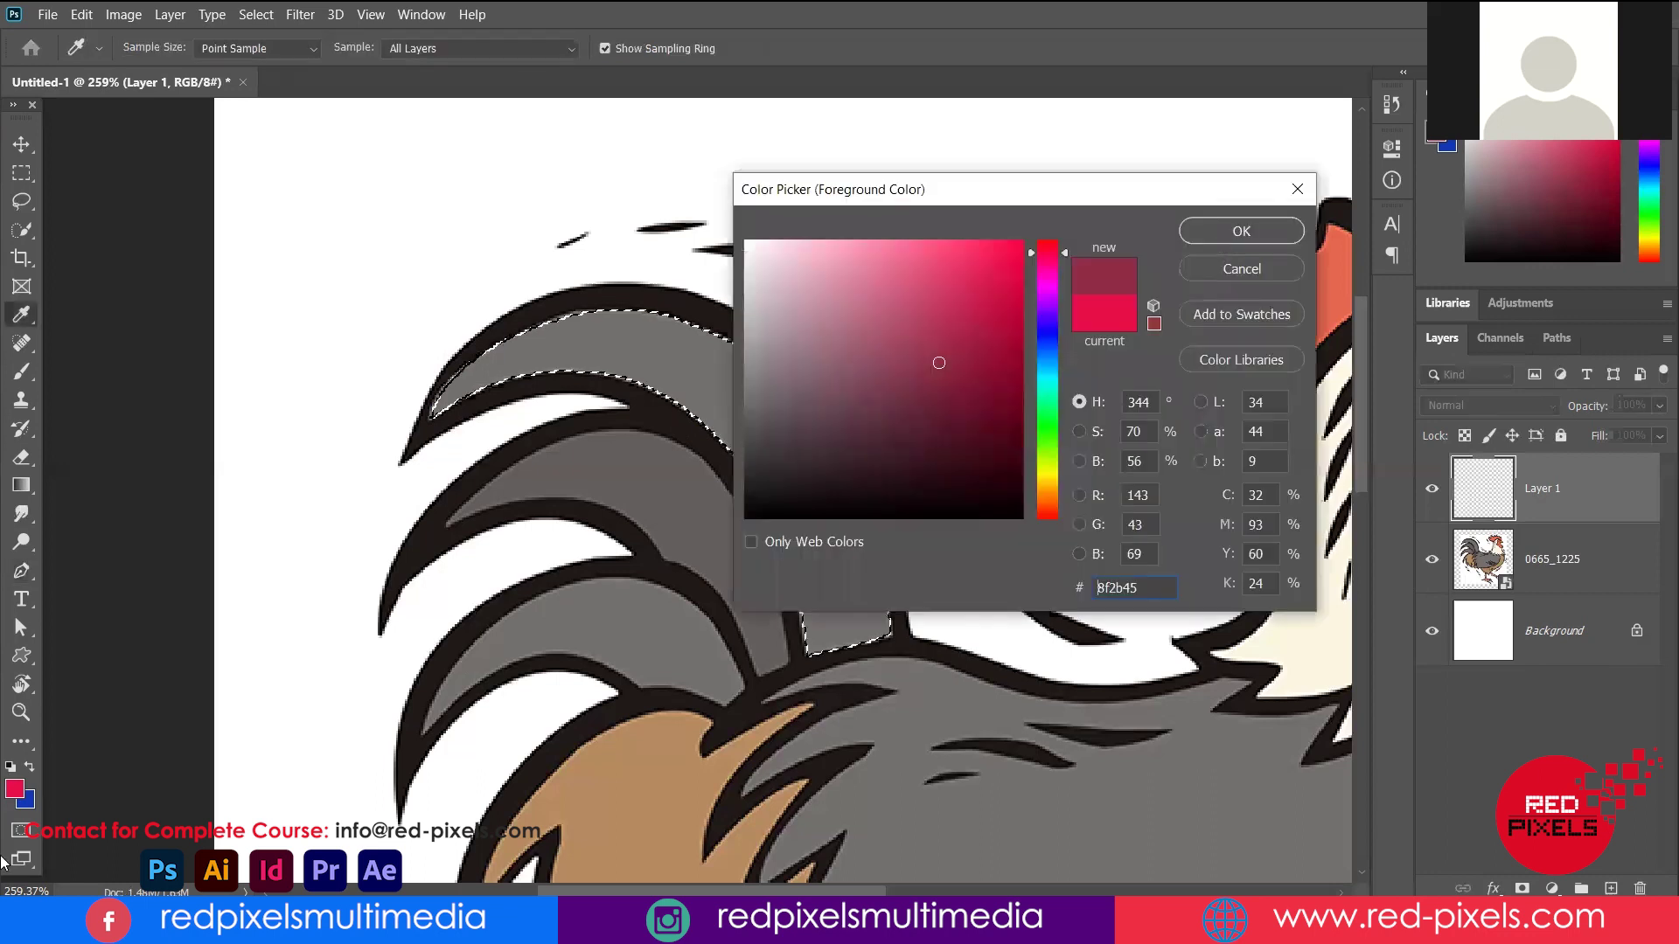
key("Return")
key("p")
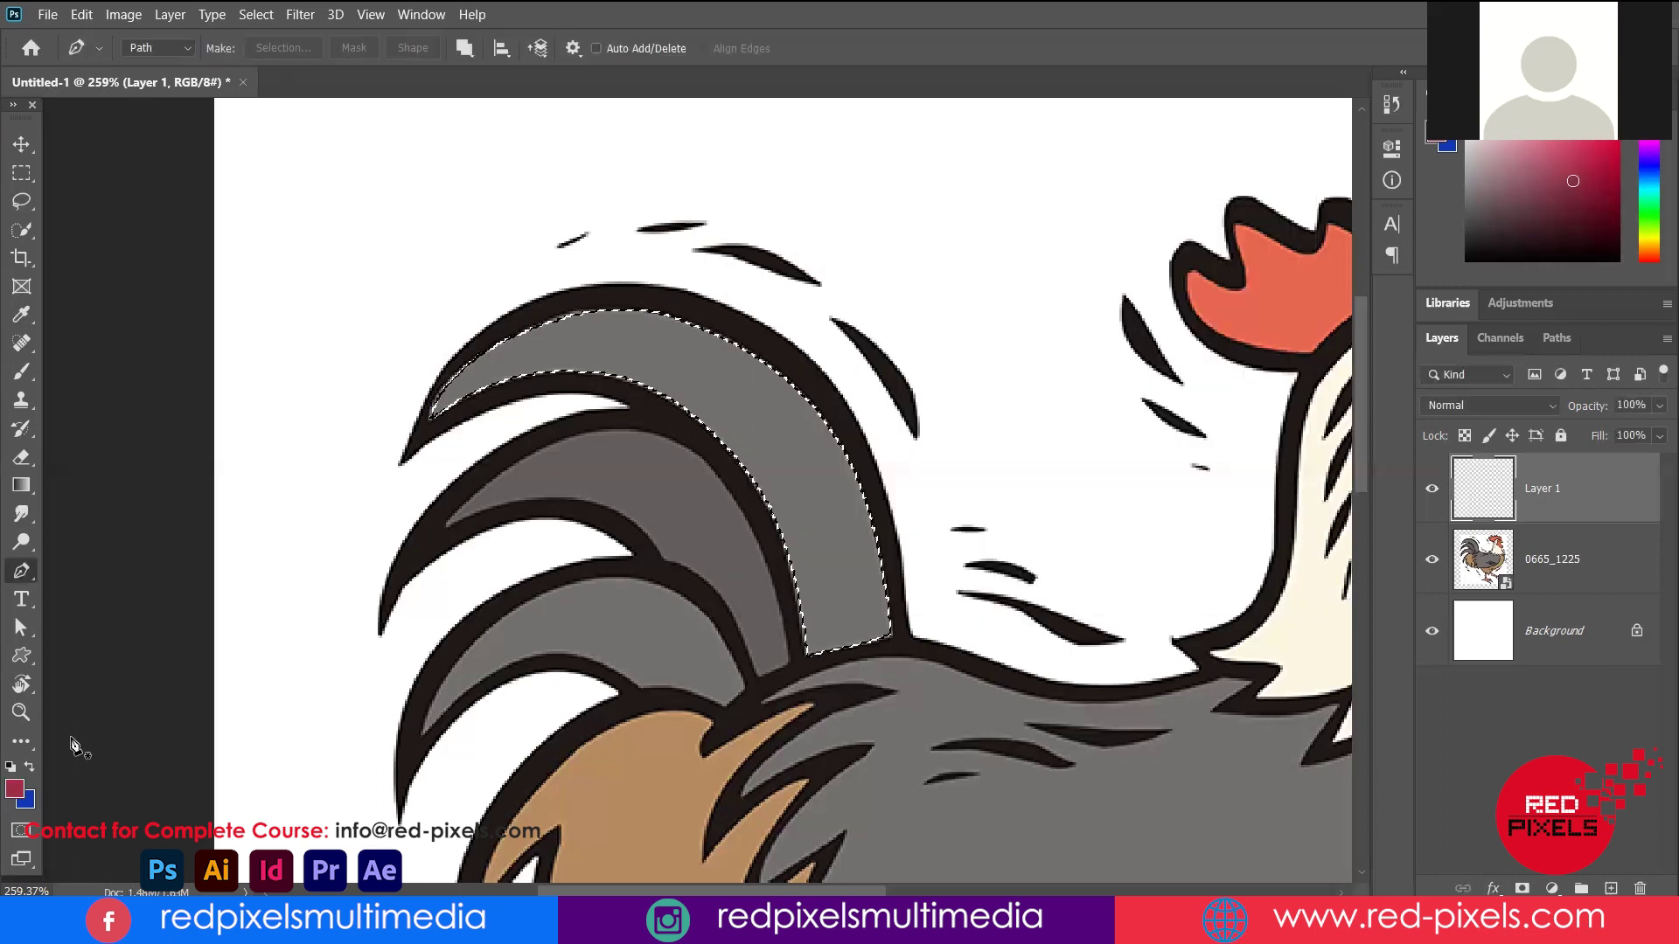
key("alt+BackSpace")
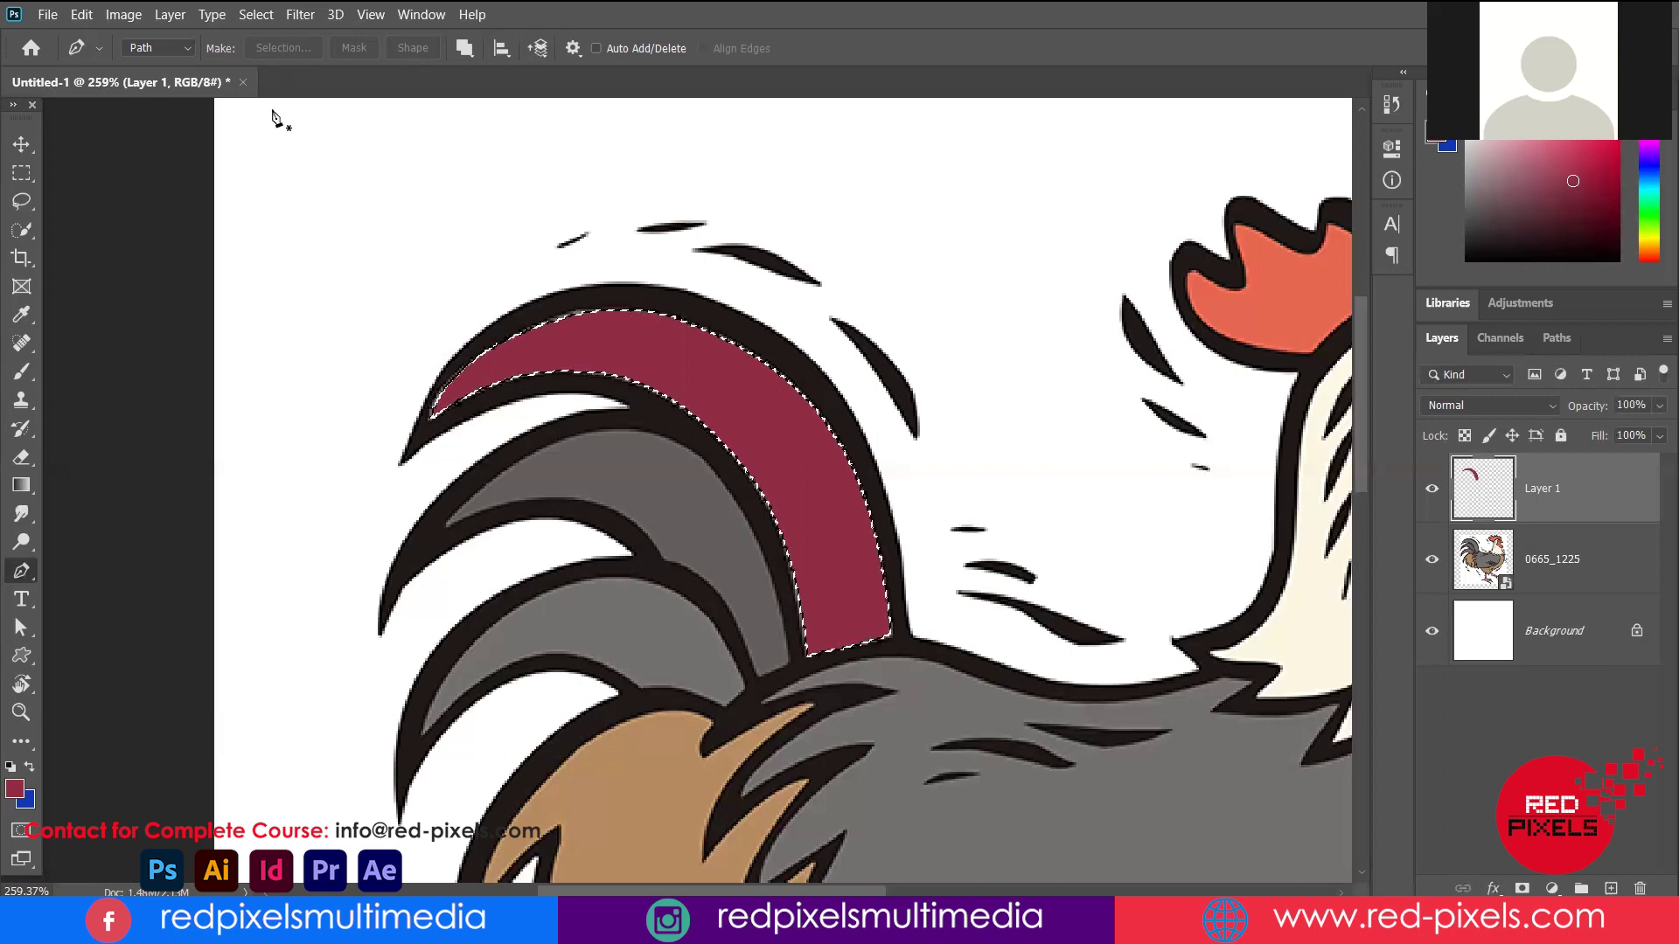
key("ctrl+d")
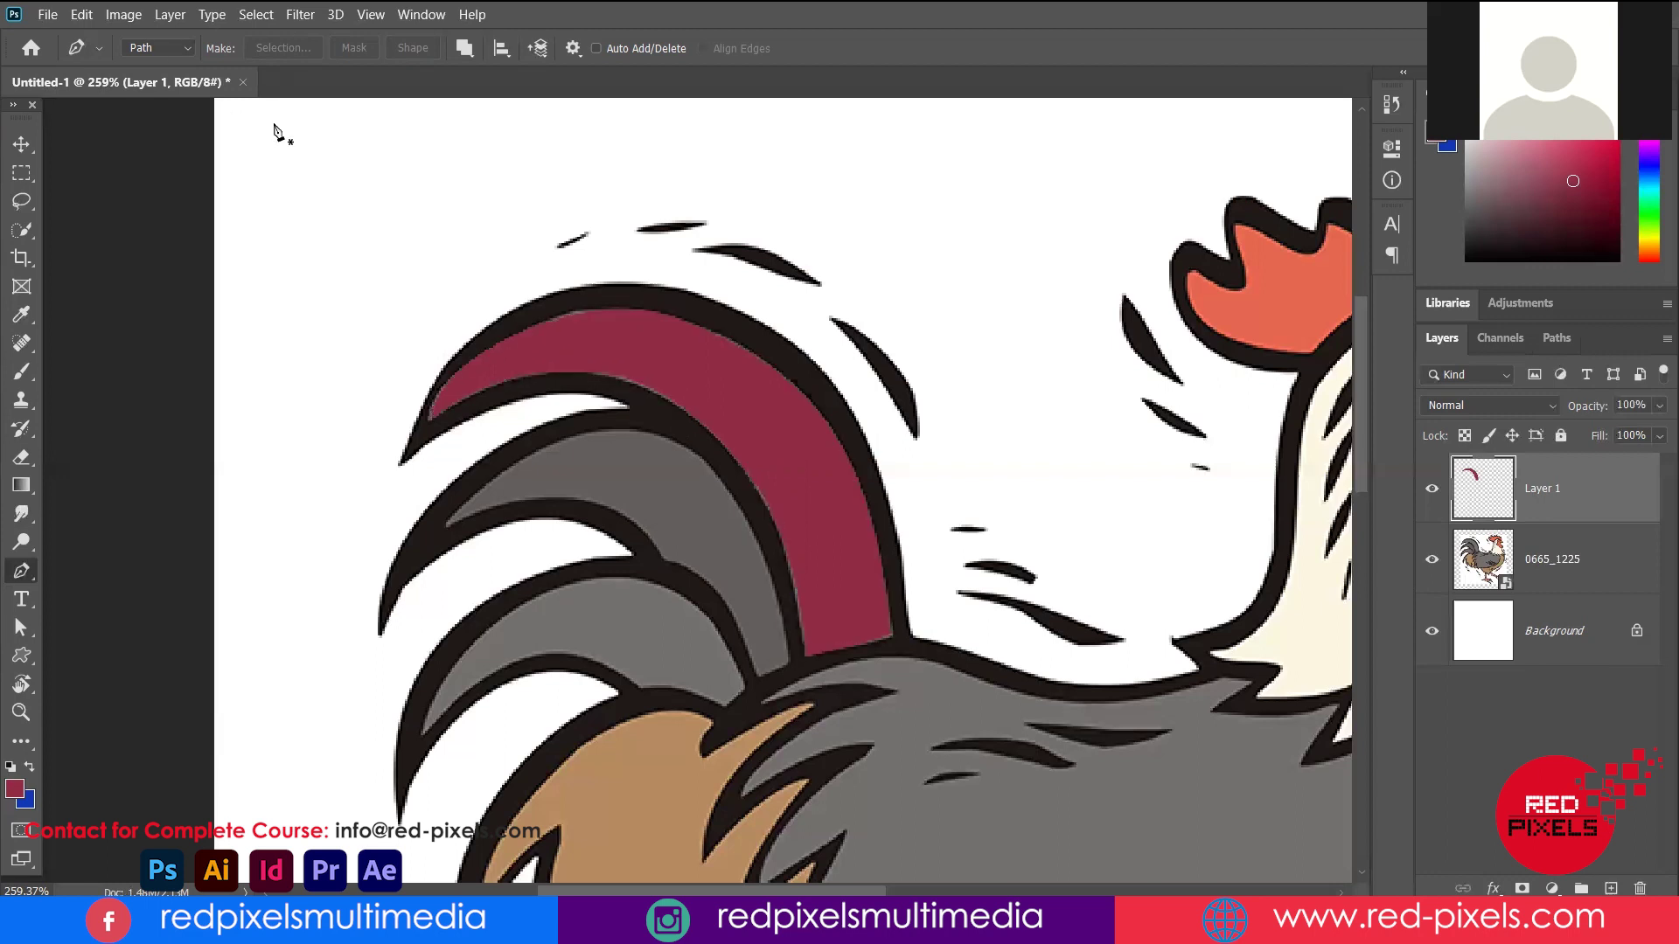
key("v")
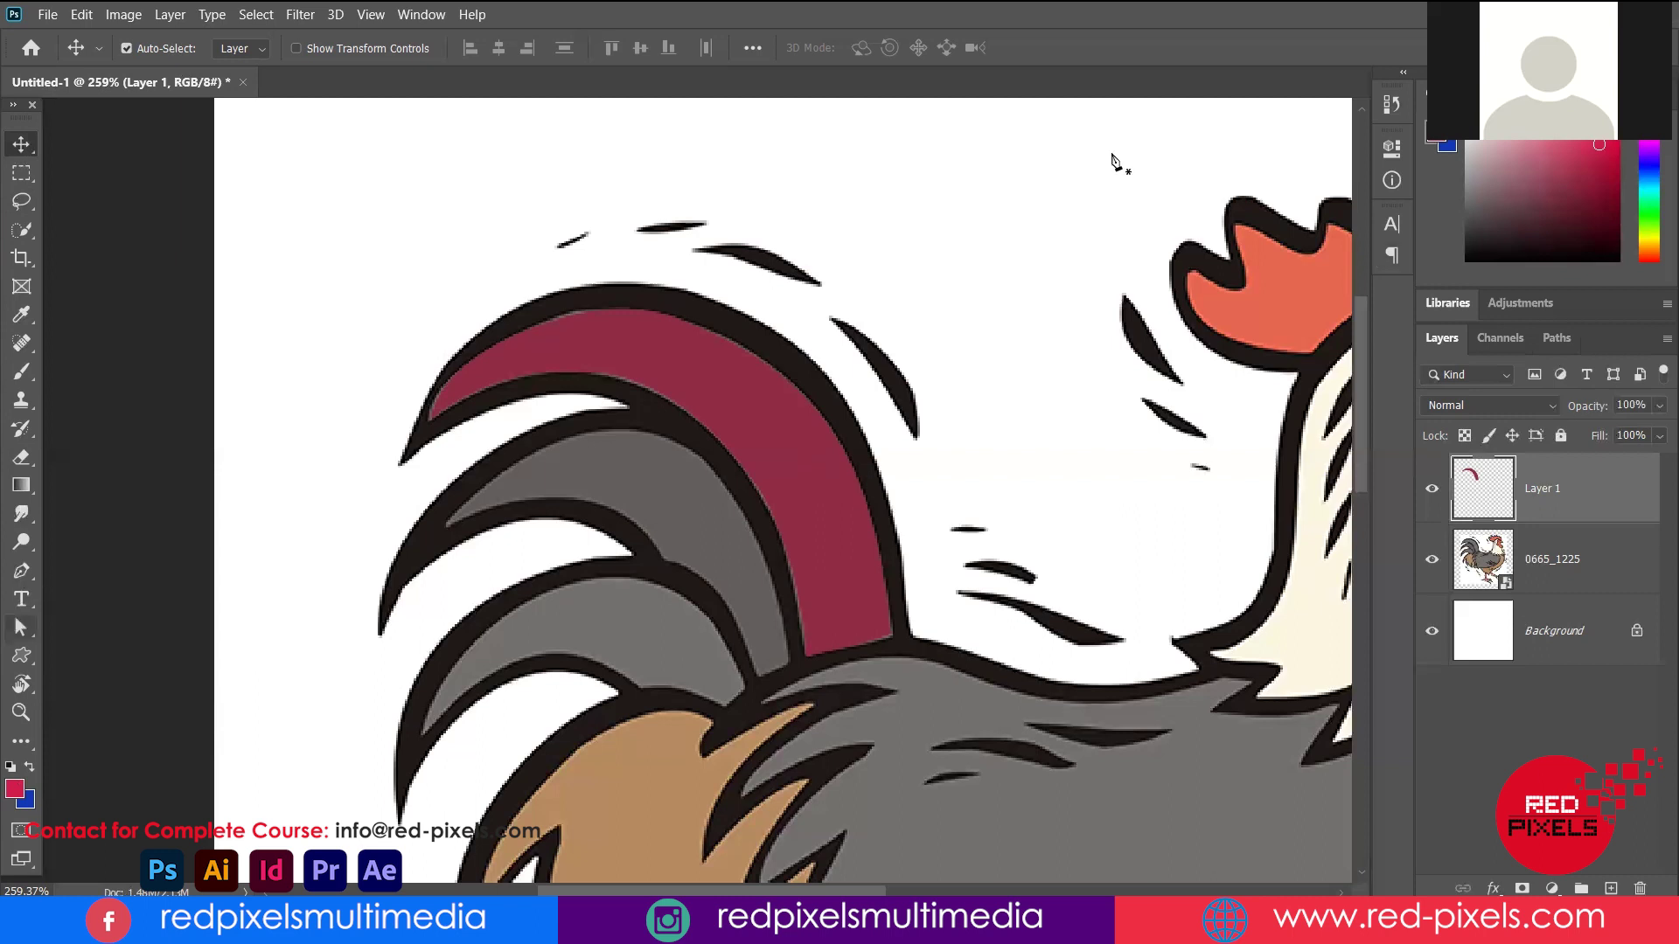
Draw a closed zigzag shape from corner points above the rooster
key("p")
left_click(1021, 148)
left_click(897, 194)
left_click(974, 309)
left_click(1076, 250)
left_click(997, 216)
left_click(1079, 200)
left_click(1009, 185)
left_click(1088, 159)
left_click(1022, 148)
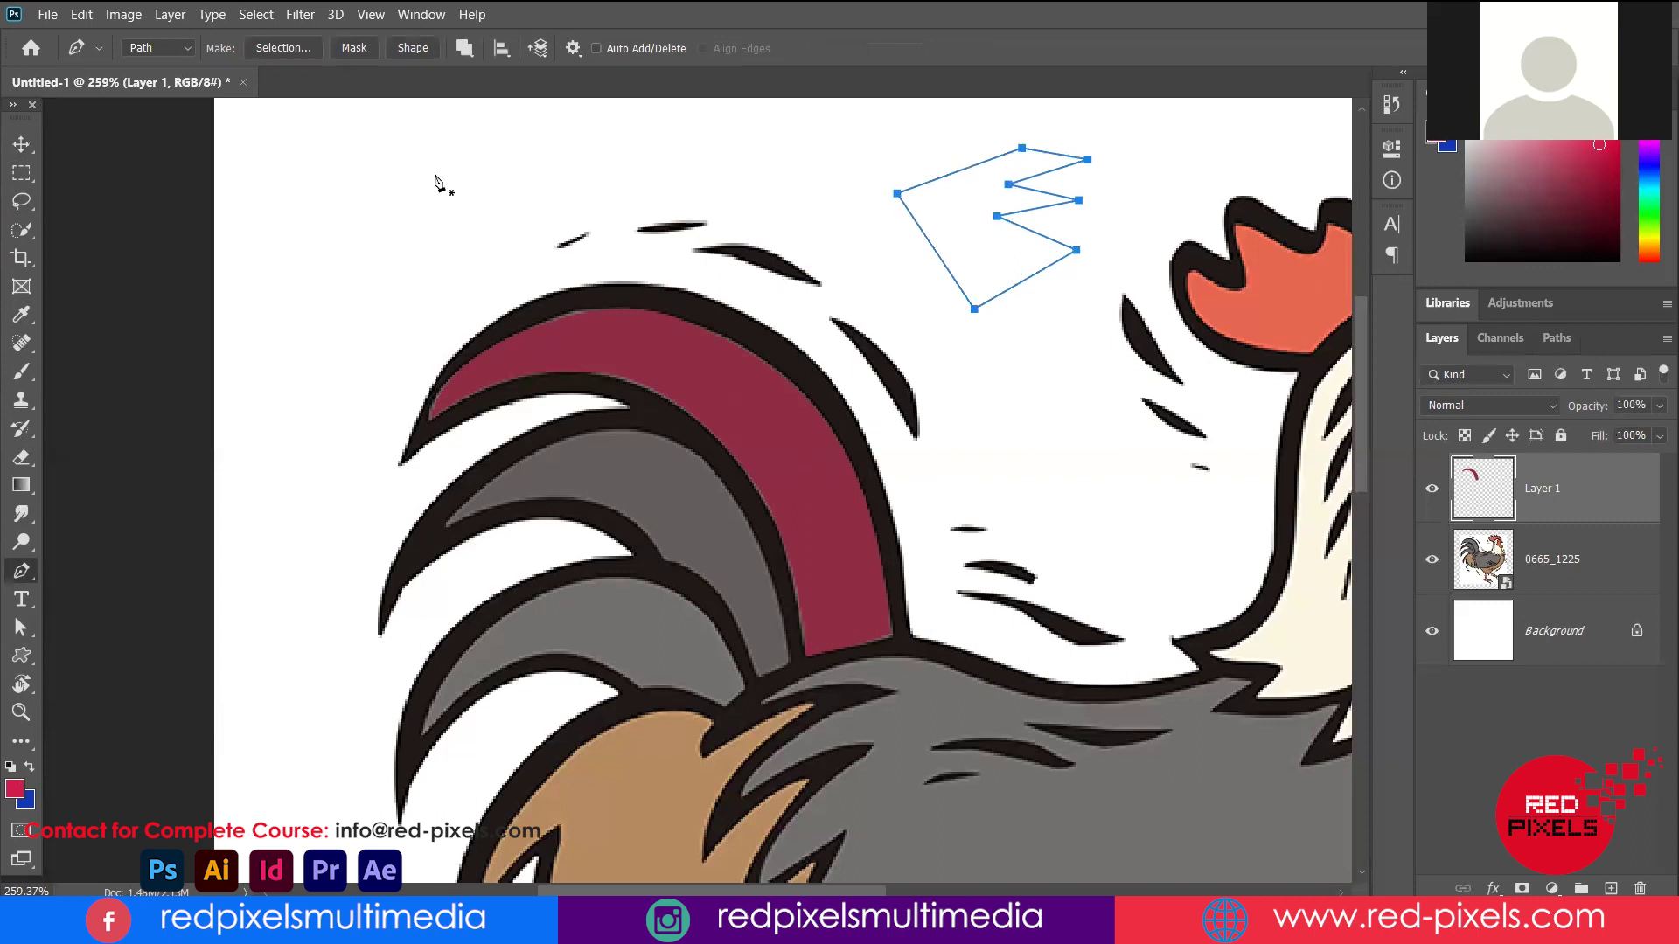
Draw a curved hook shape at the top left, then turn both outlines into selections
mouse_move(358, 189)
left_mouse_down()
mouse_move(338, 253)
mouse_move(455, 286)
left_mouse_up()
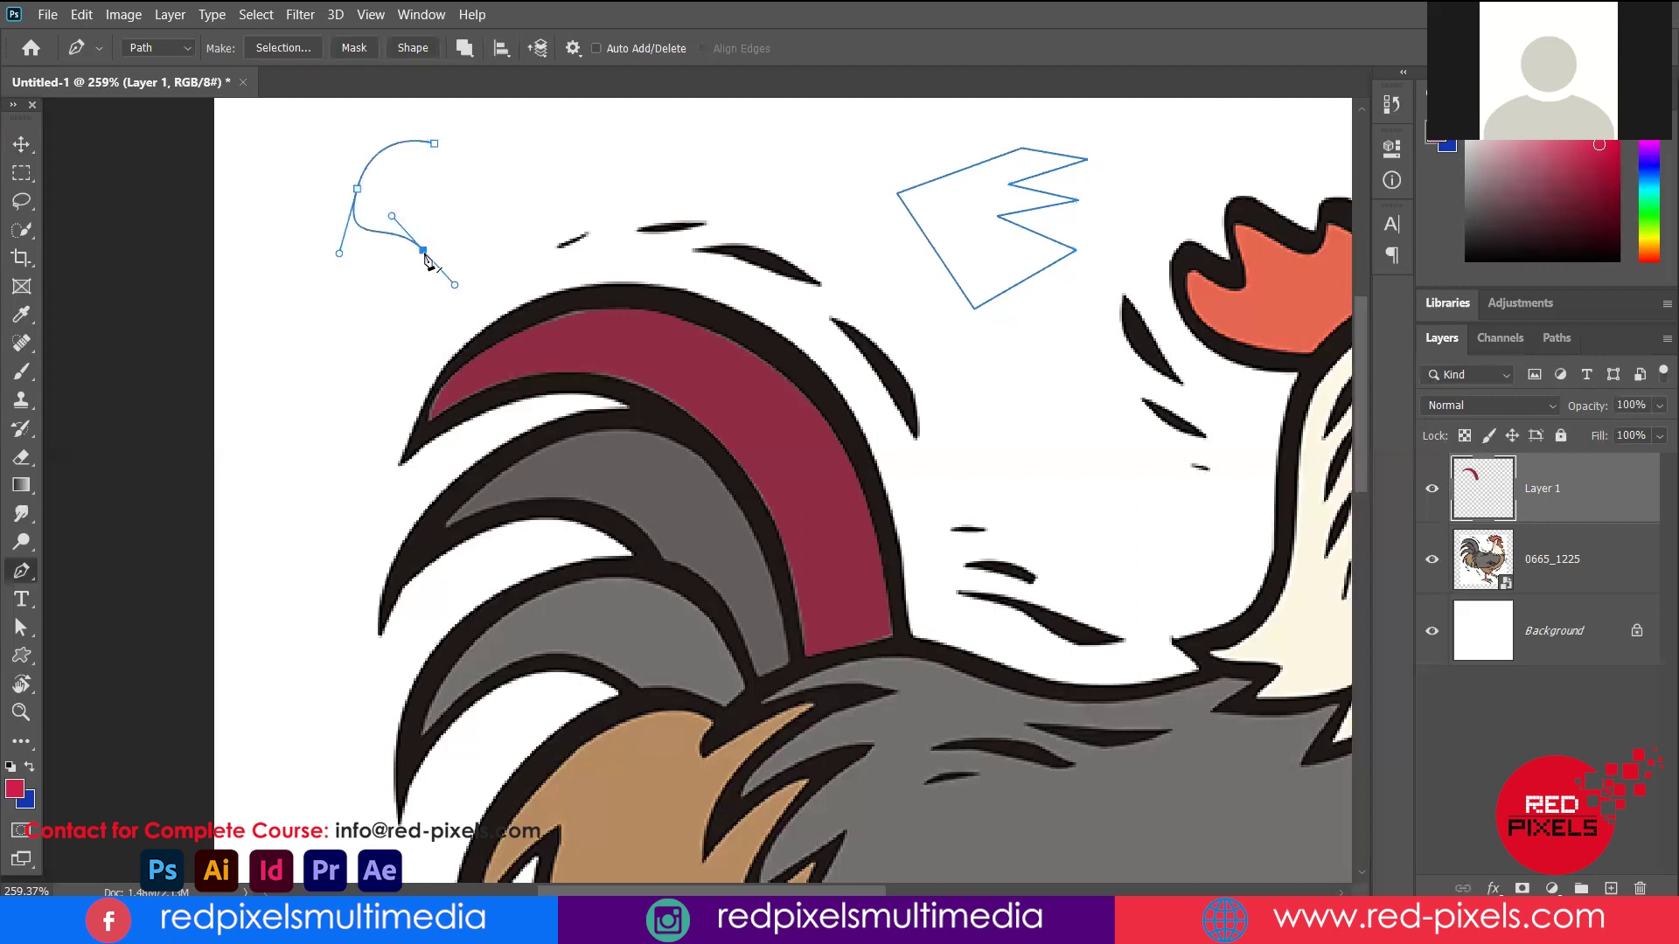
left_click(423, 250, "alt")
mouse_move(435, 202)
left_mouse_down()
mouse_move(420, 186)
mouse_move(516, 193)
left_mouse_up()
left_click_drag(434, 143, 346, 158)
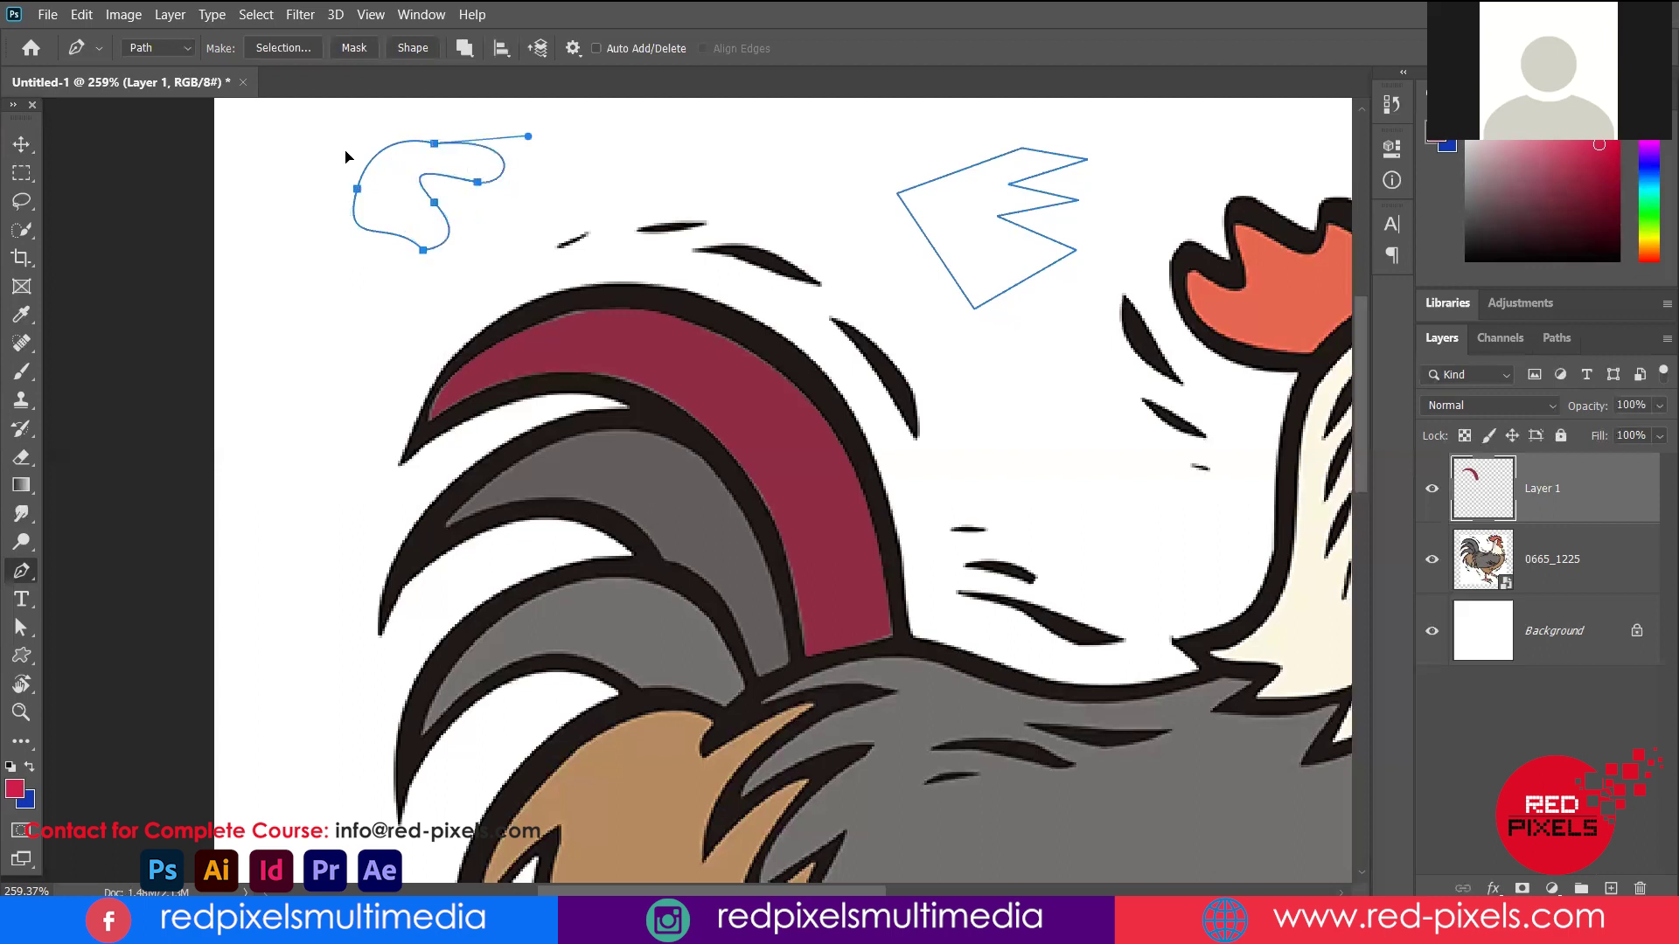
key("Escape")
left_click(435, 201)
left_click(434, 201)
key("ctrl+Return")
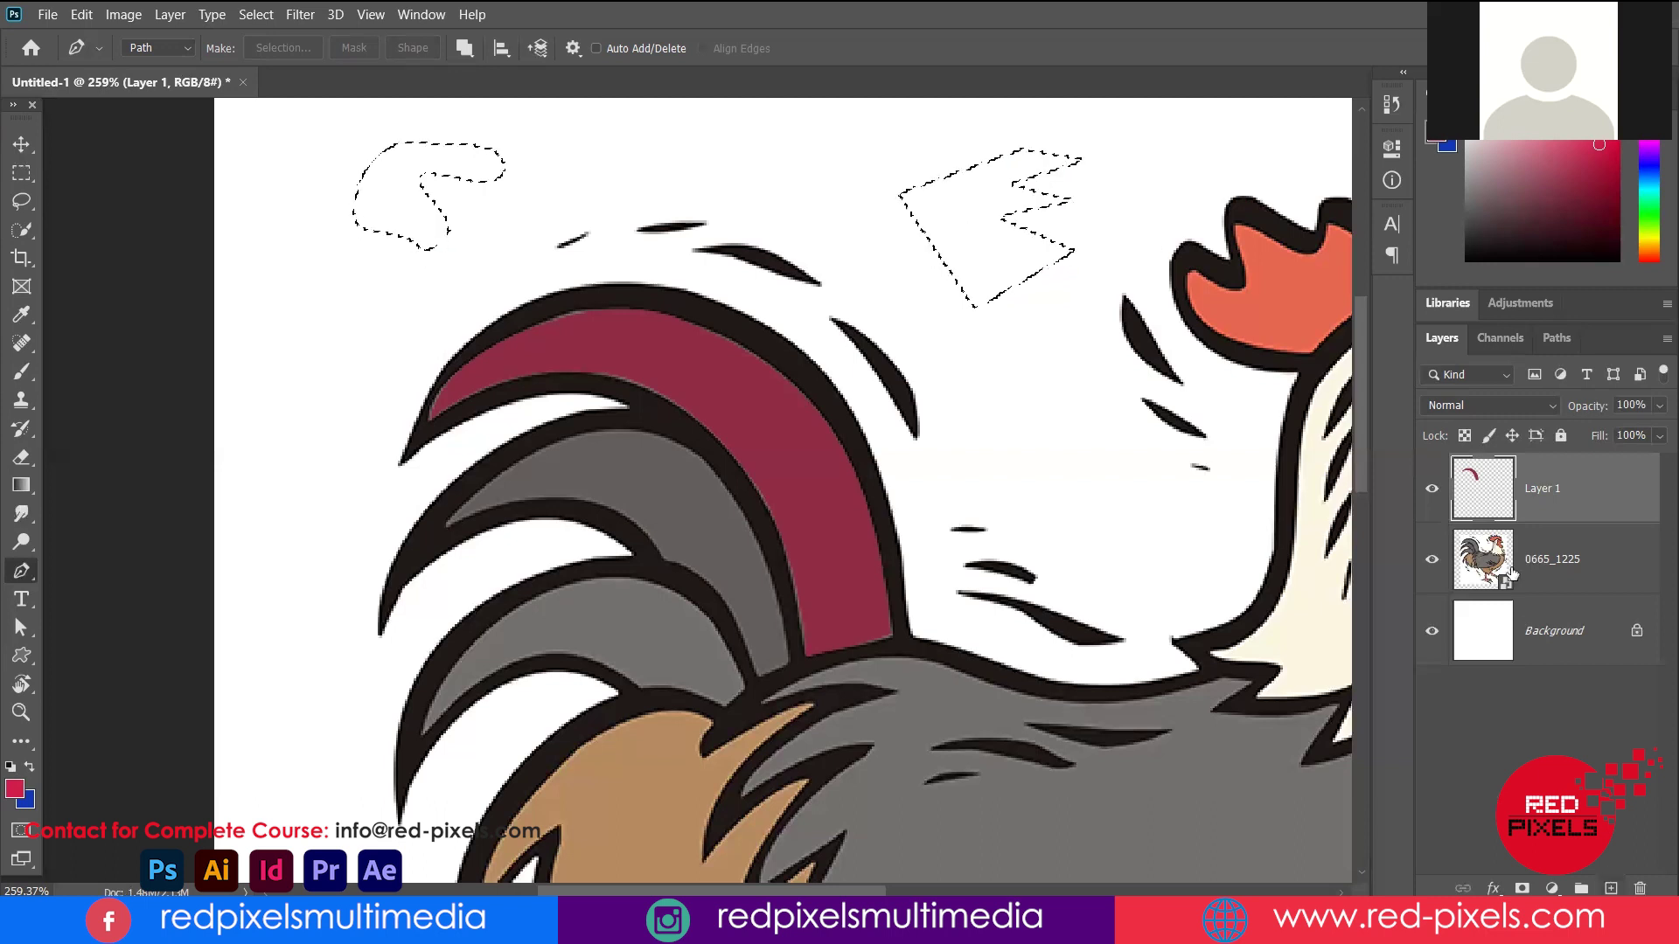
On new Layer 2, fill both shape selections with red, undoing an accidental background-colour fill
key("ctrl+shift+alt+n")
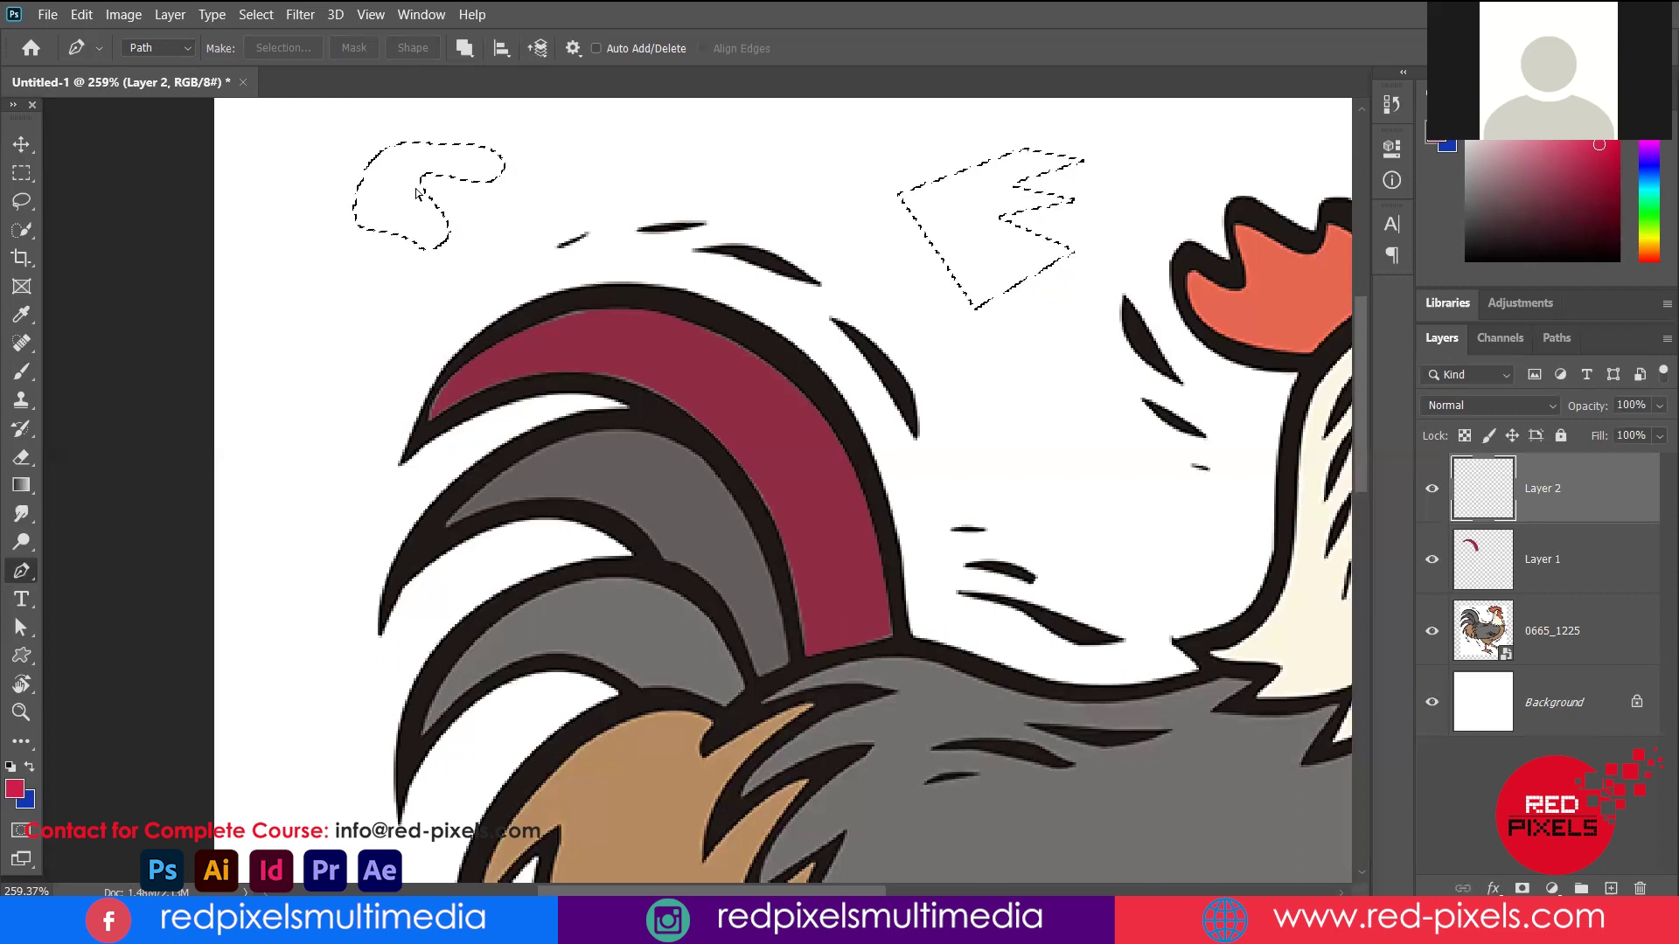
key("ctrl+BackSpace")
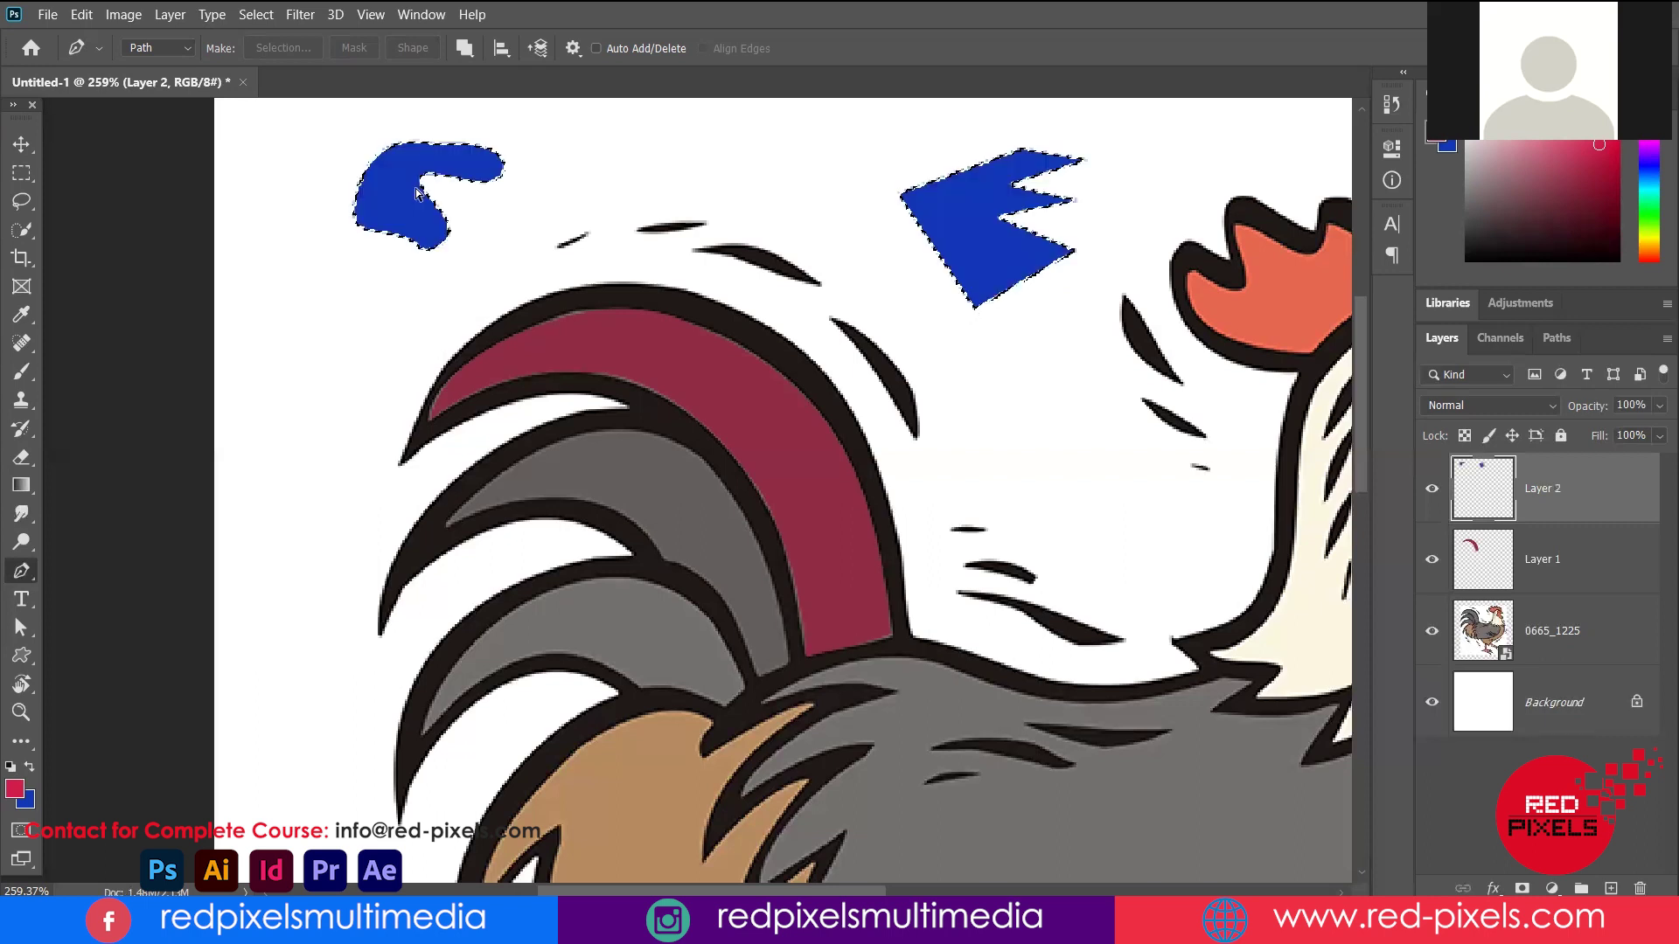
key("ctrl+z")
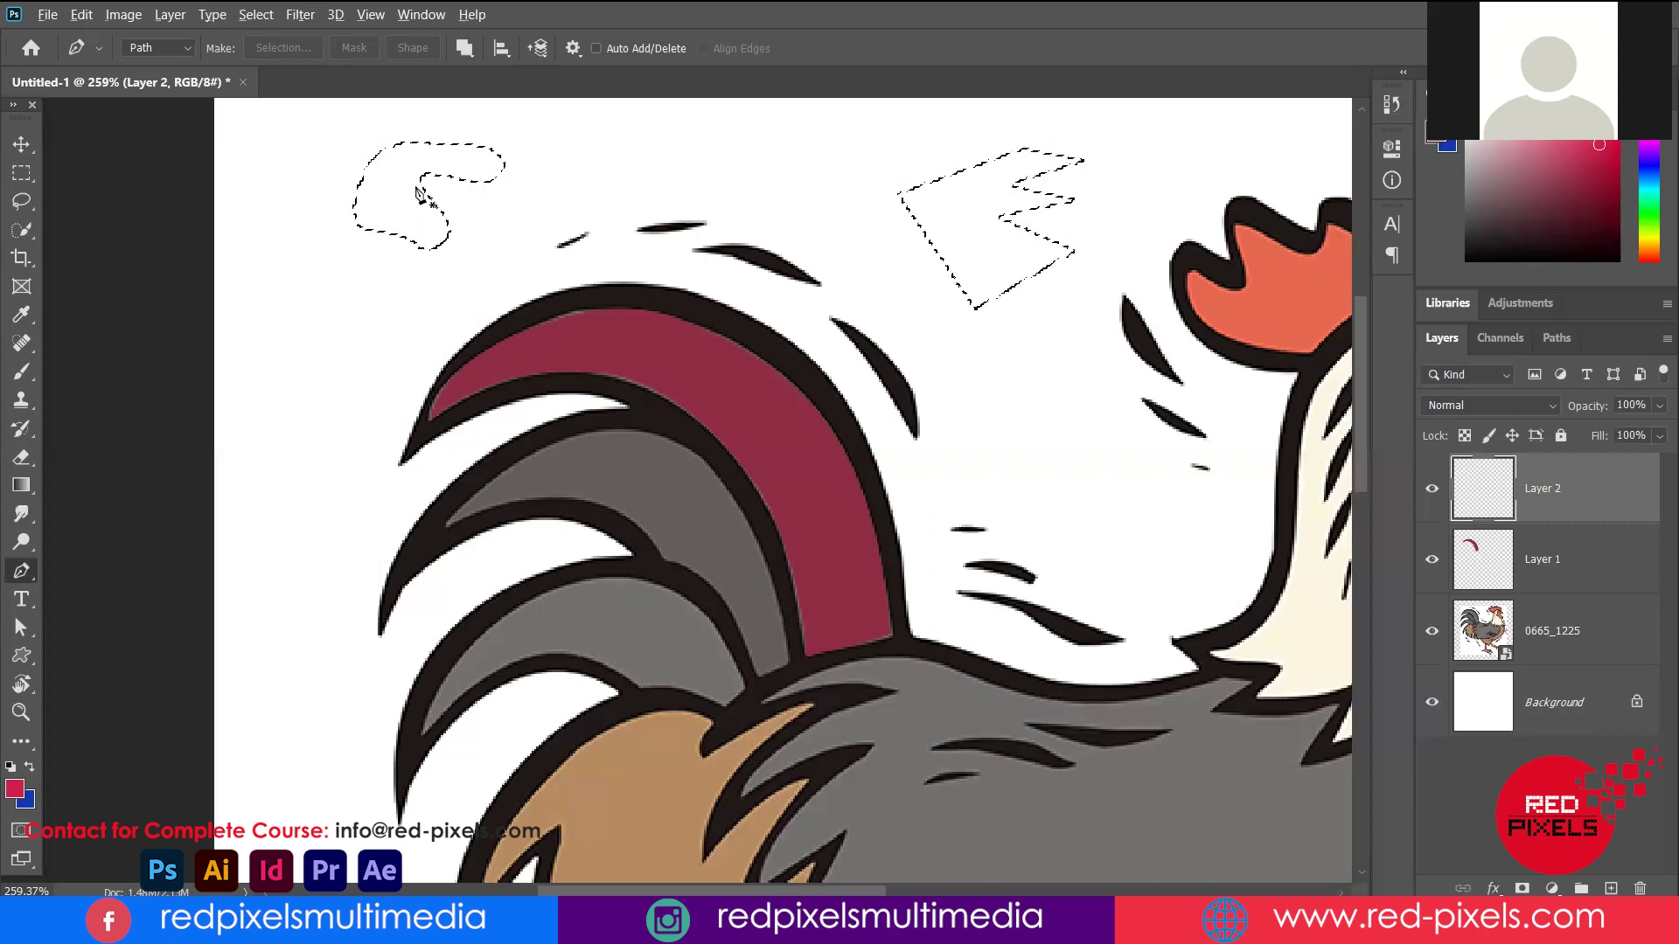
key("alt+BackSpace")
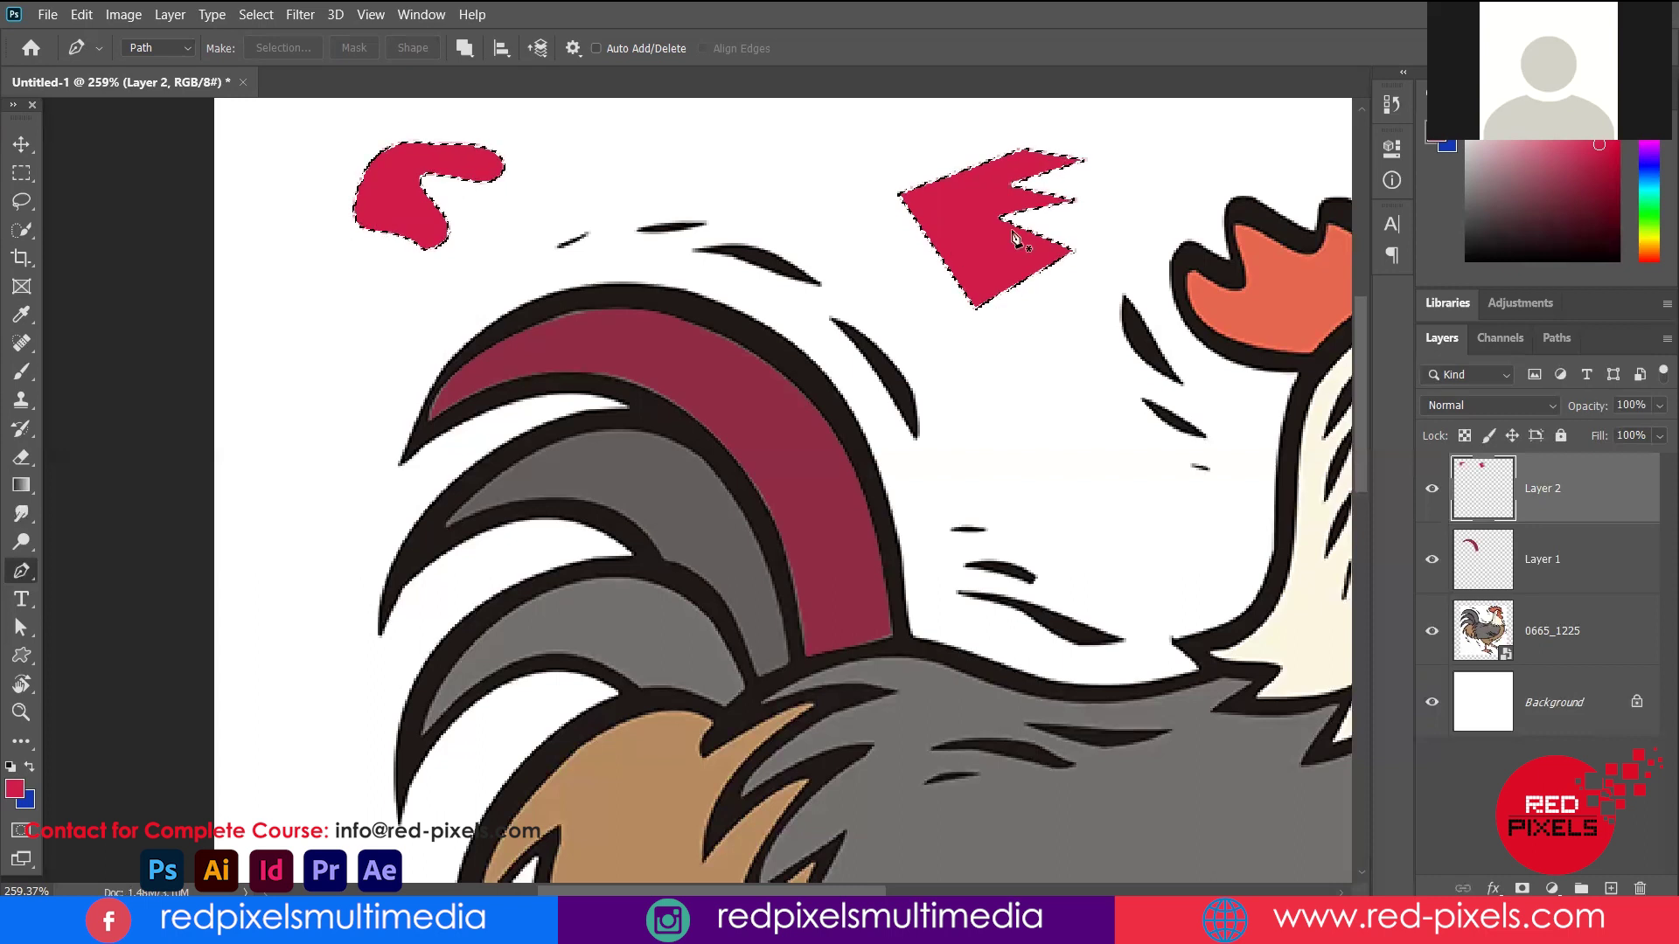
Zoom out and deselect the red shapes with Select > Deselect
scroll(981, 255, "down", 1)
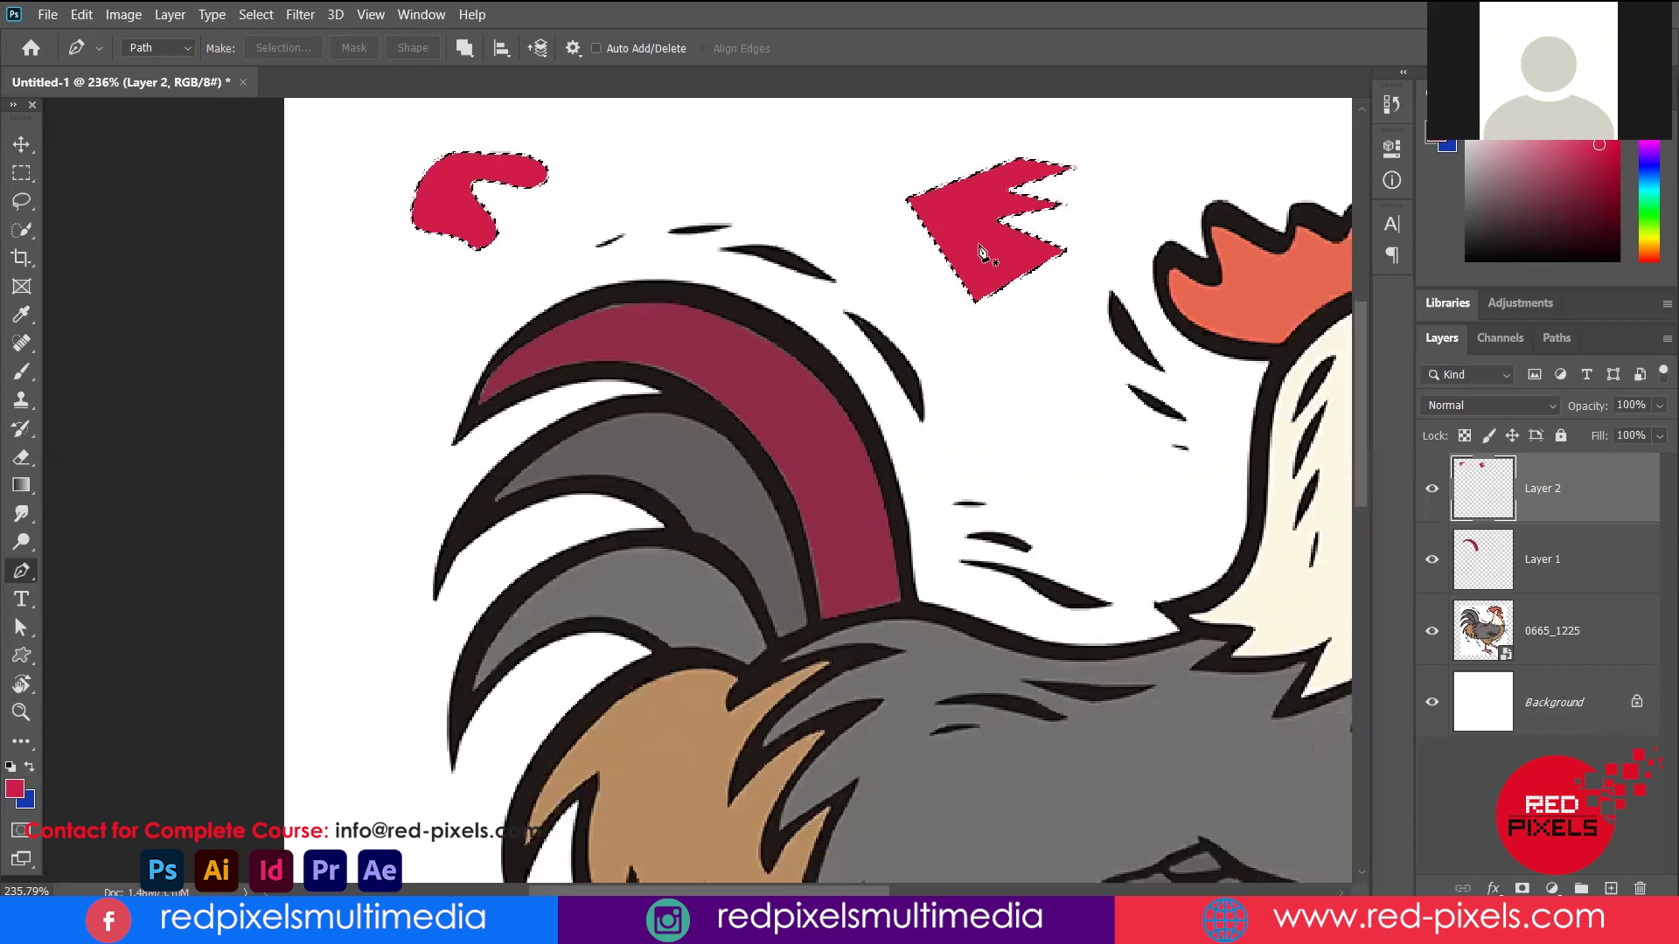
scroll(850, 240, "down", 3)
scroll(1069, 236, "down", 2)
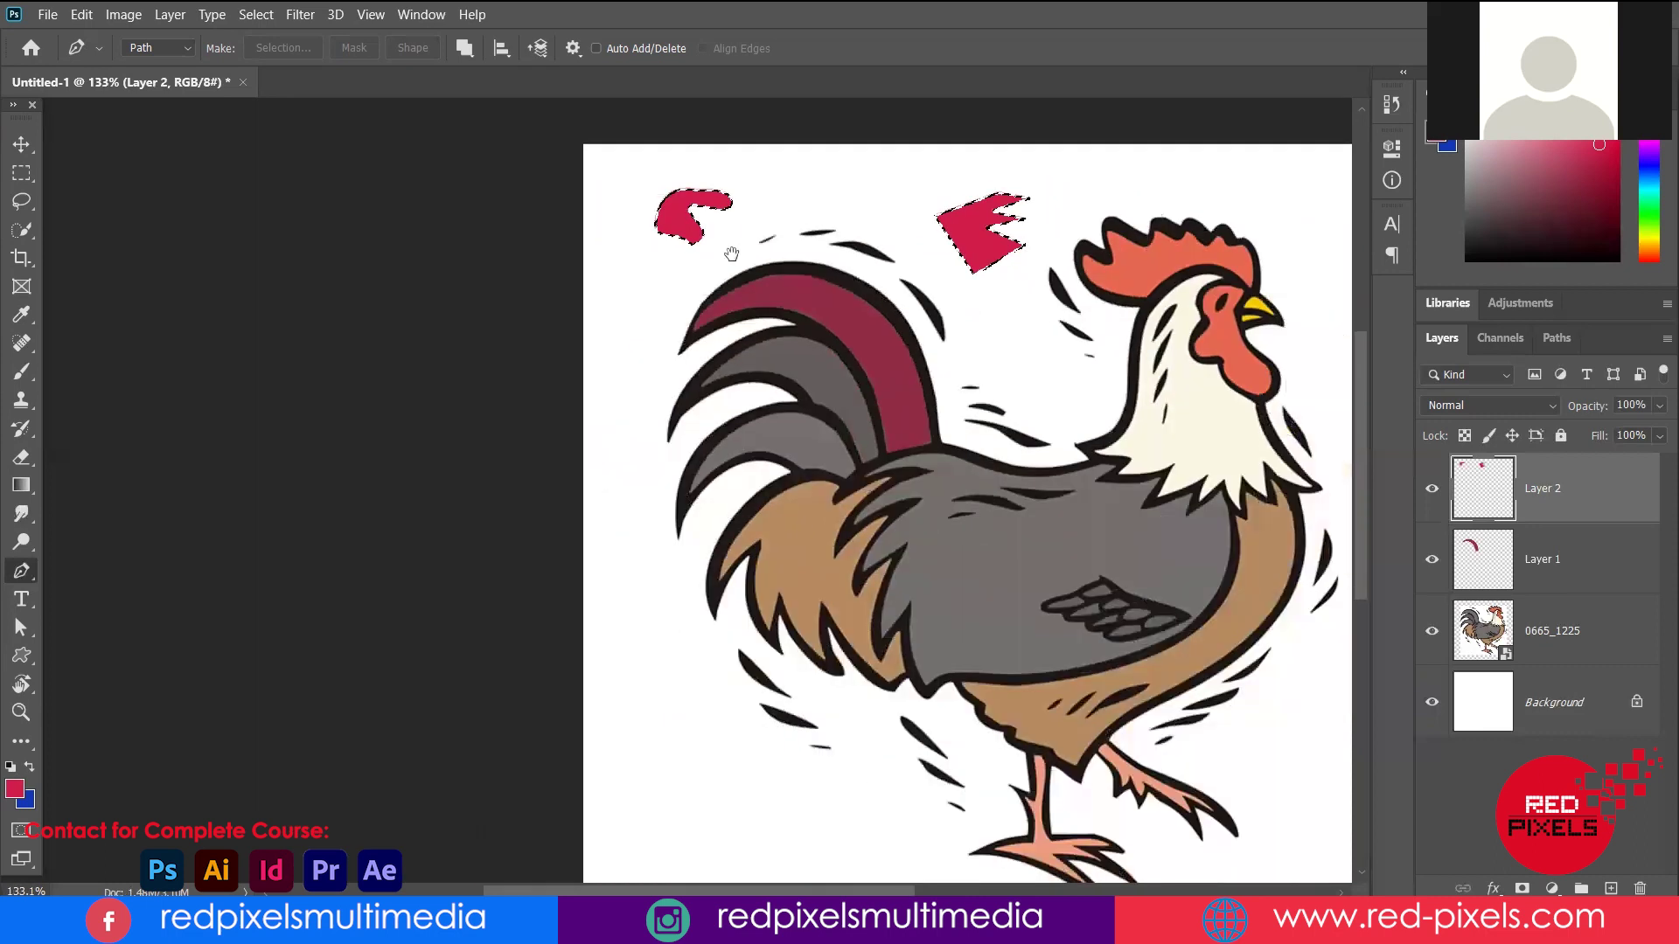
scroll(603, 209, "down", 1)
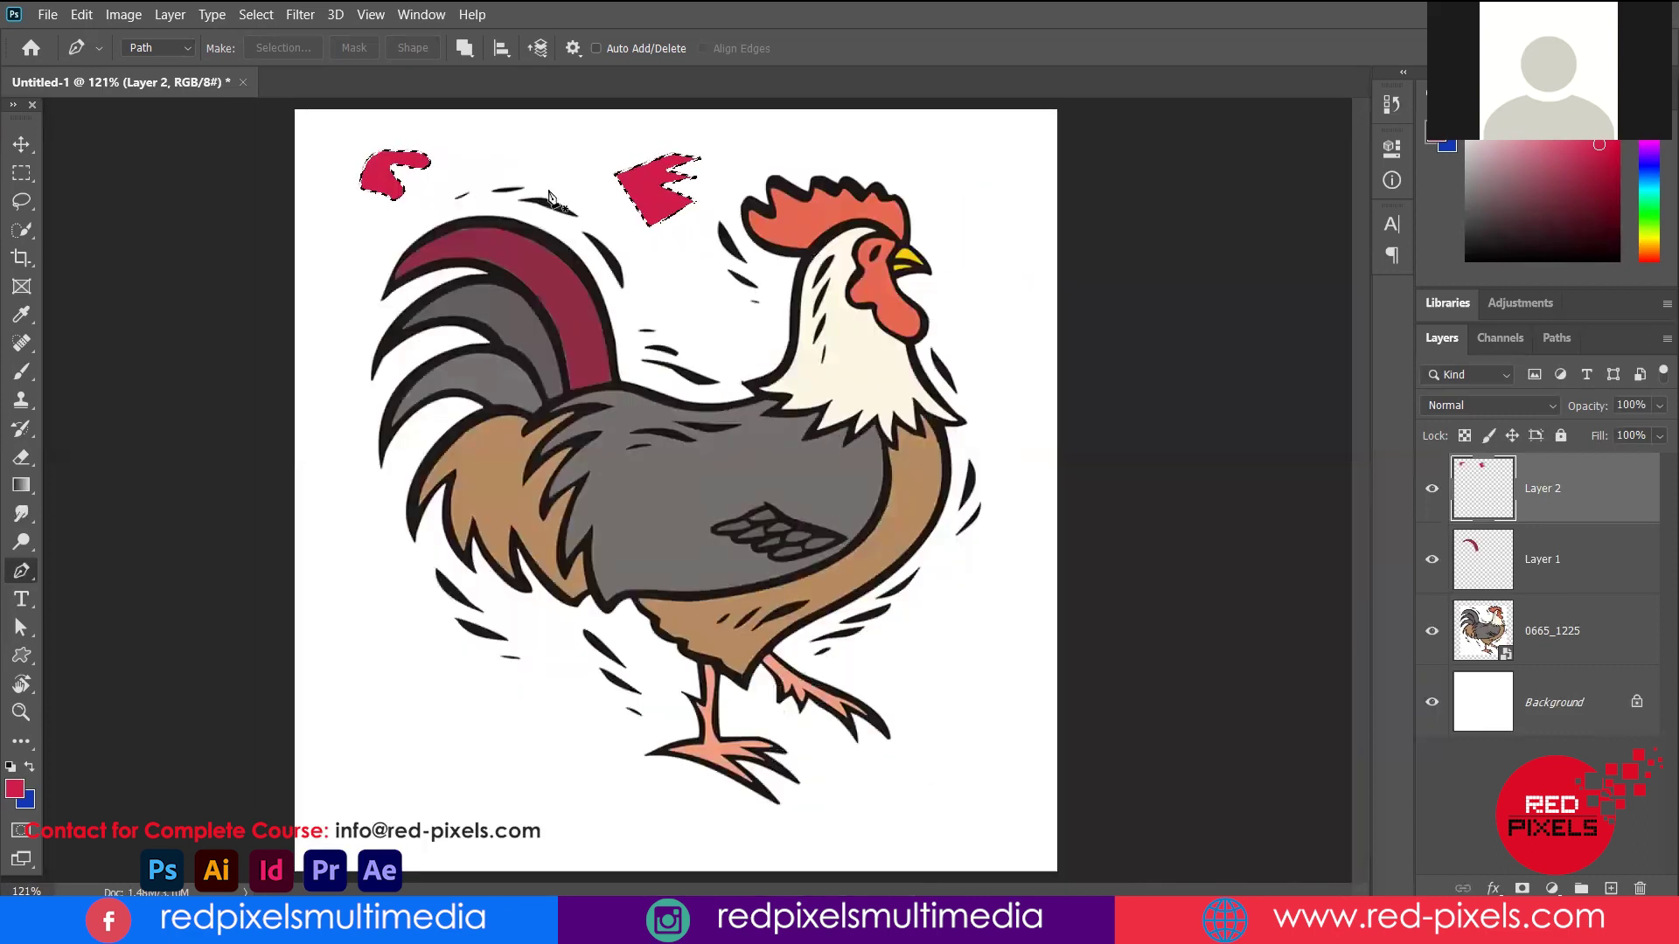
left_click(257, 16)
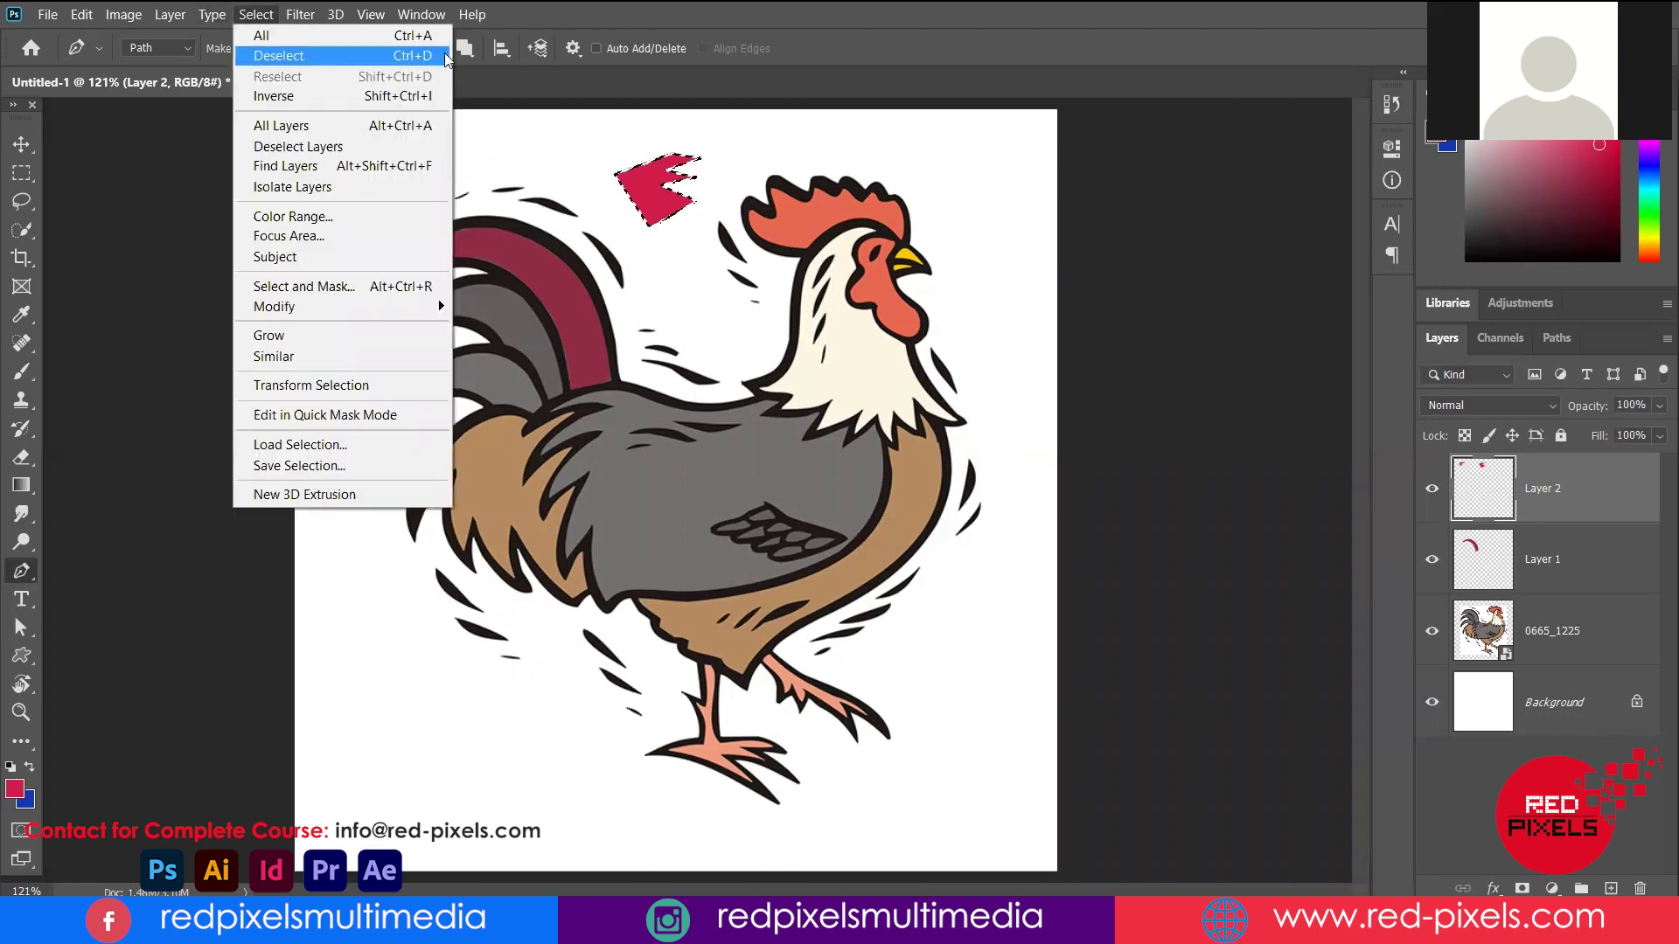
left_click(416, 57)
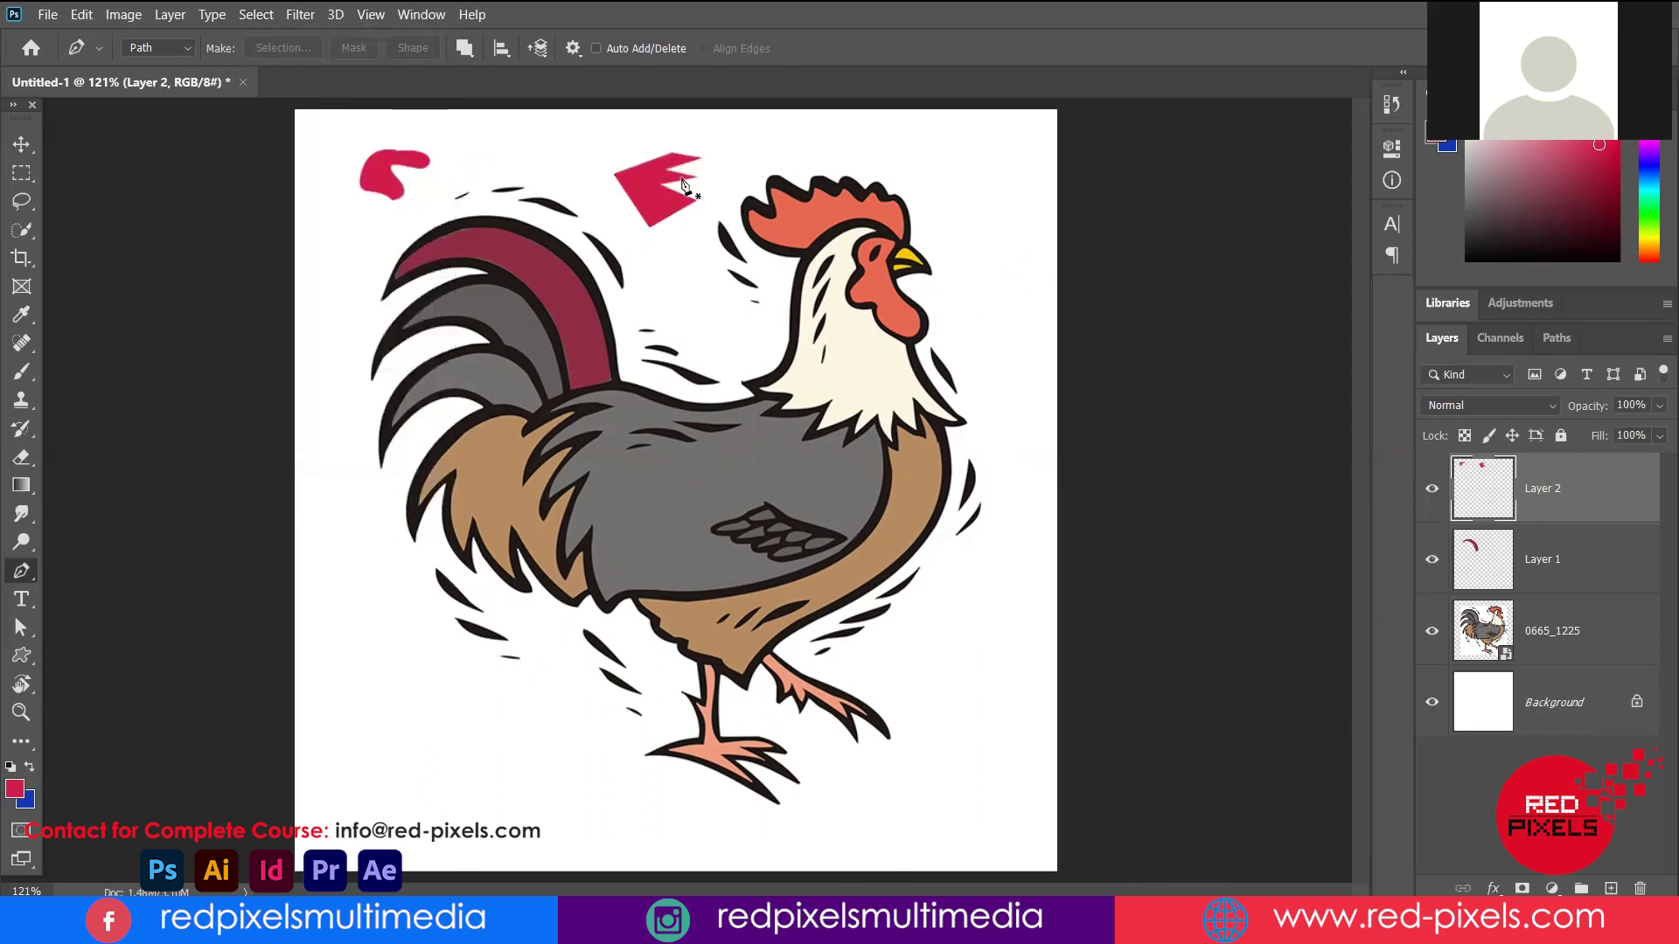
Select the whole canvas, deselect it, then reselect it from the Select menu
left_click(256, 15)
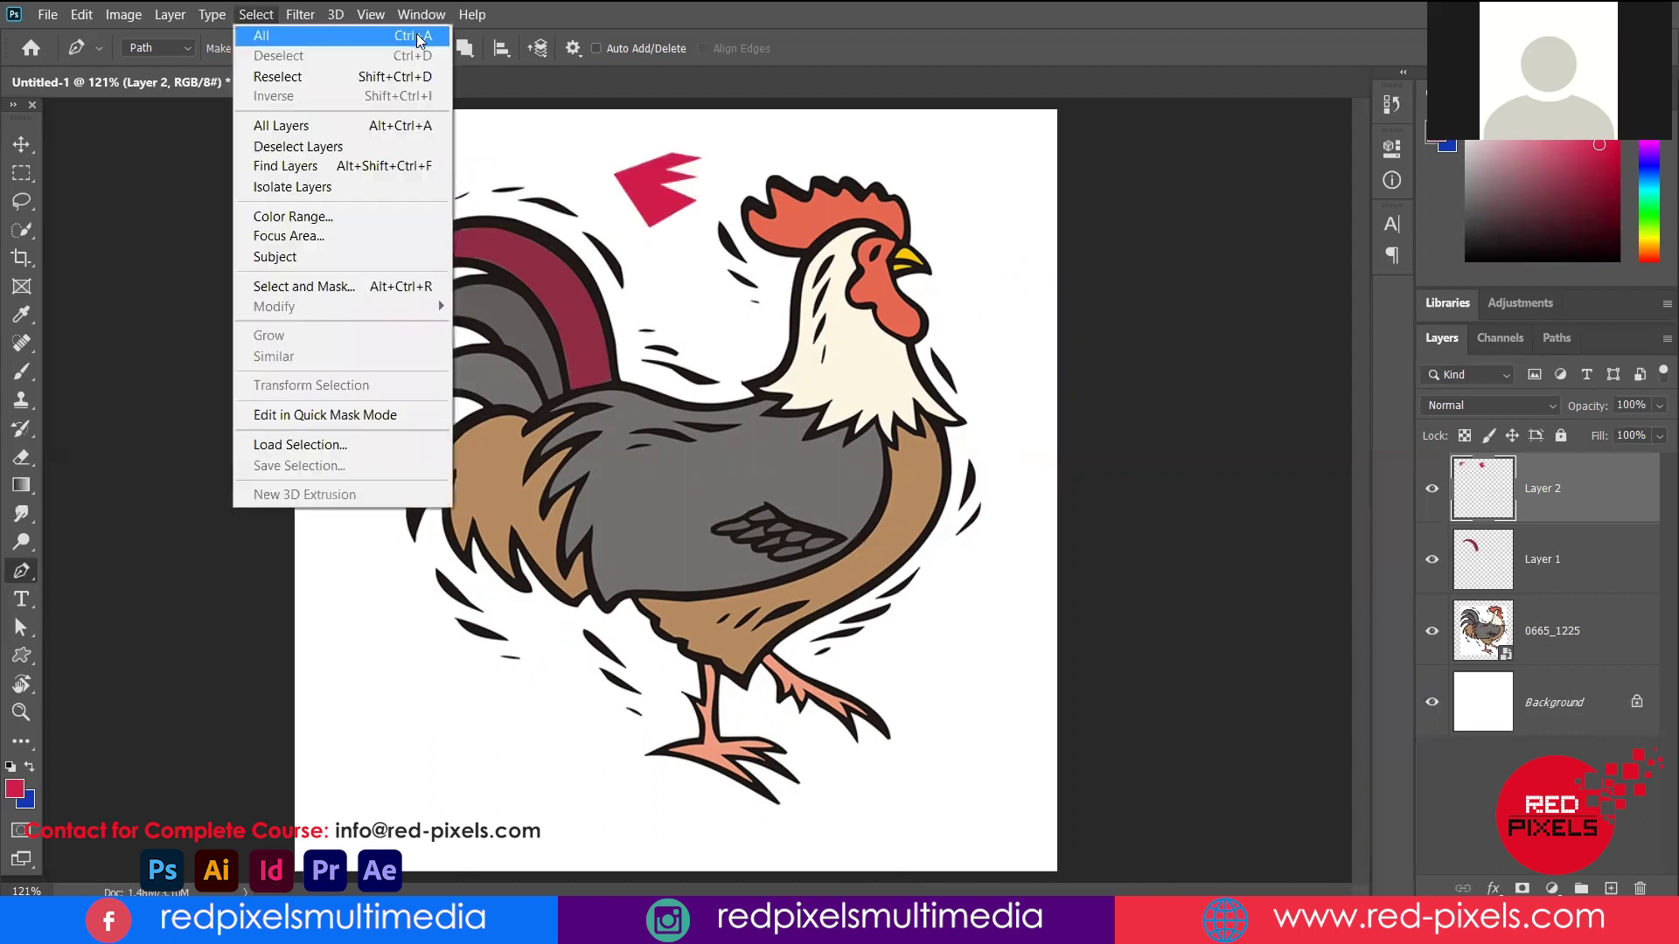
left_click(319, 37)
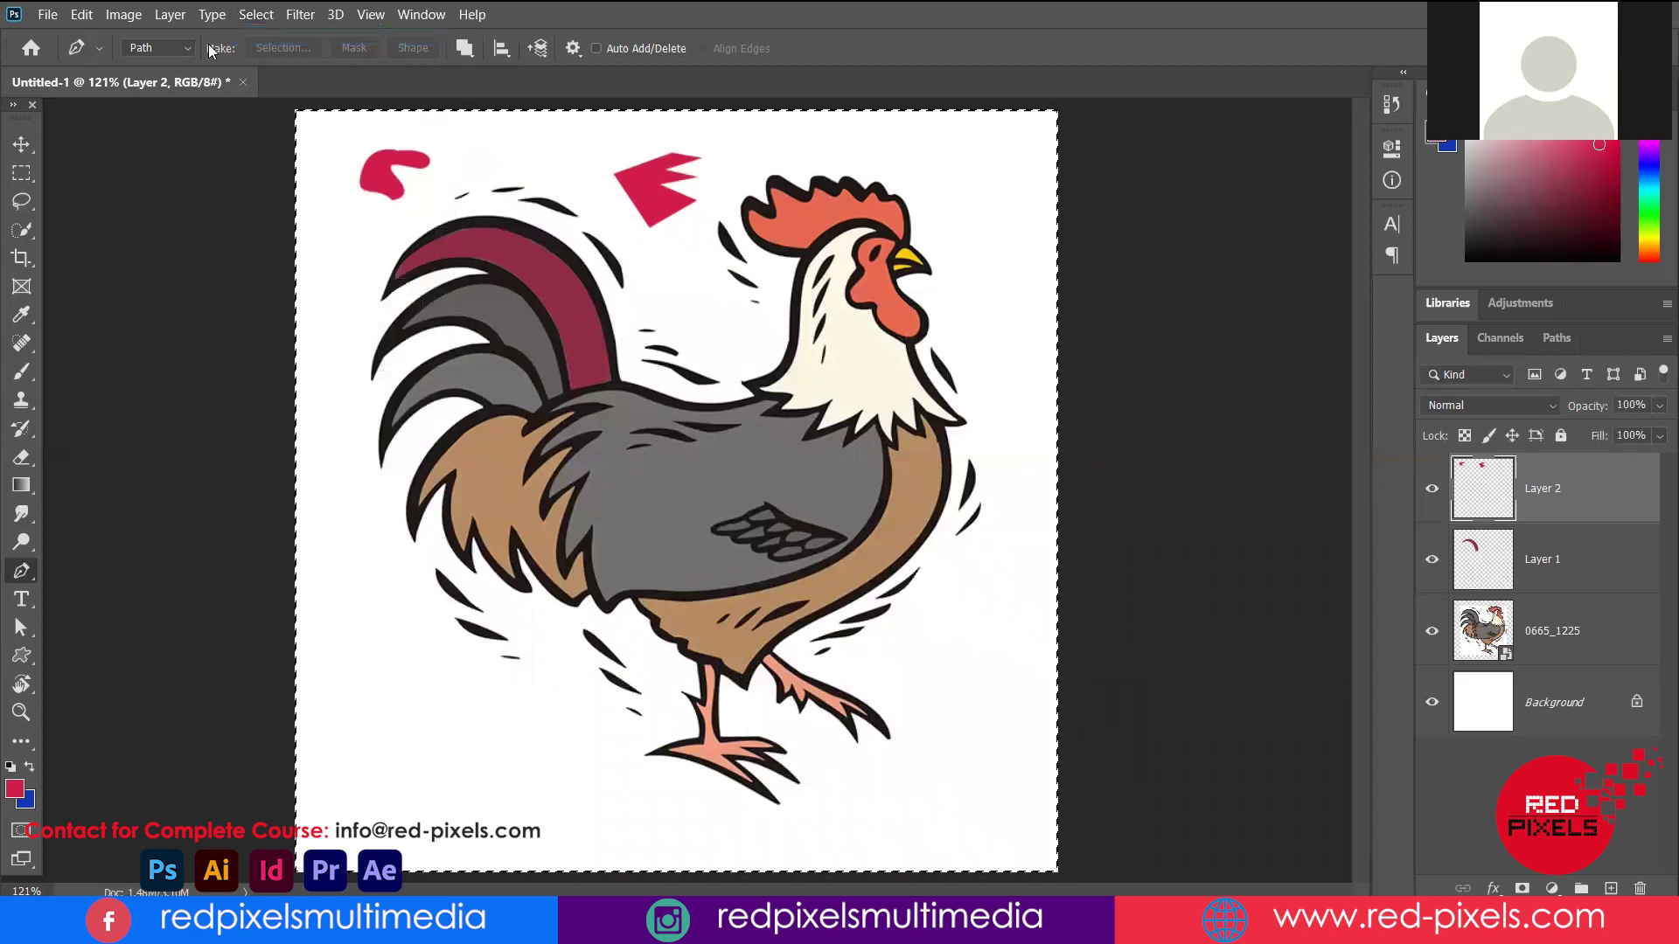
left_click(256, 15)
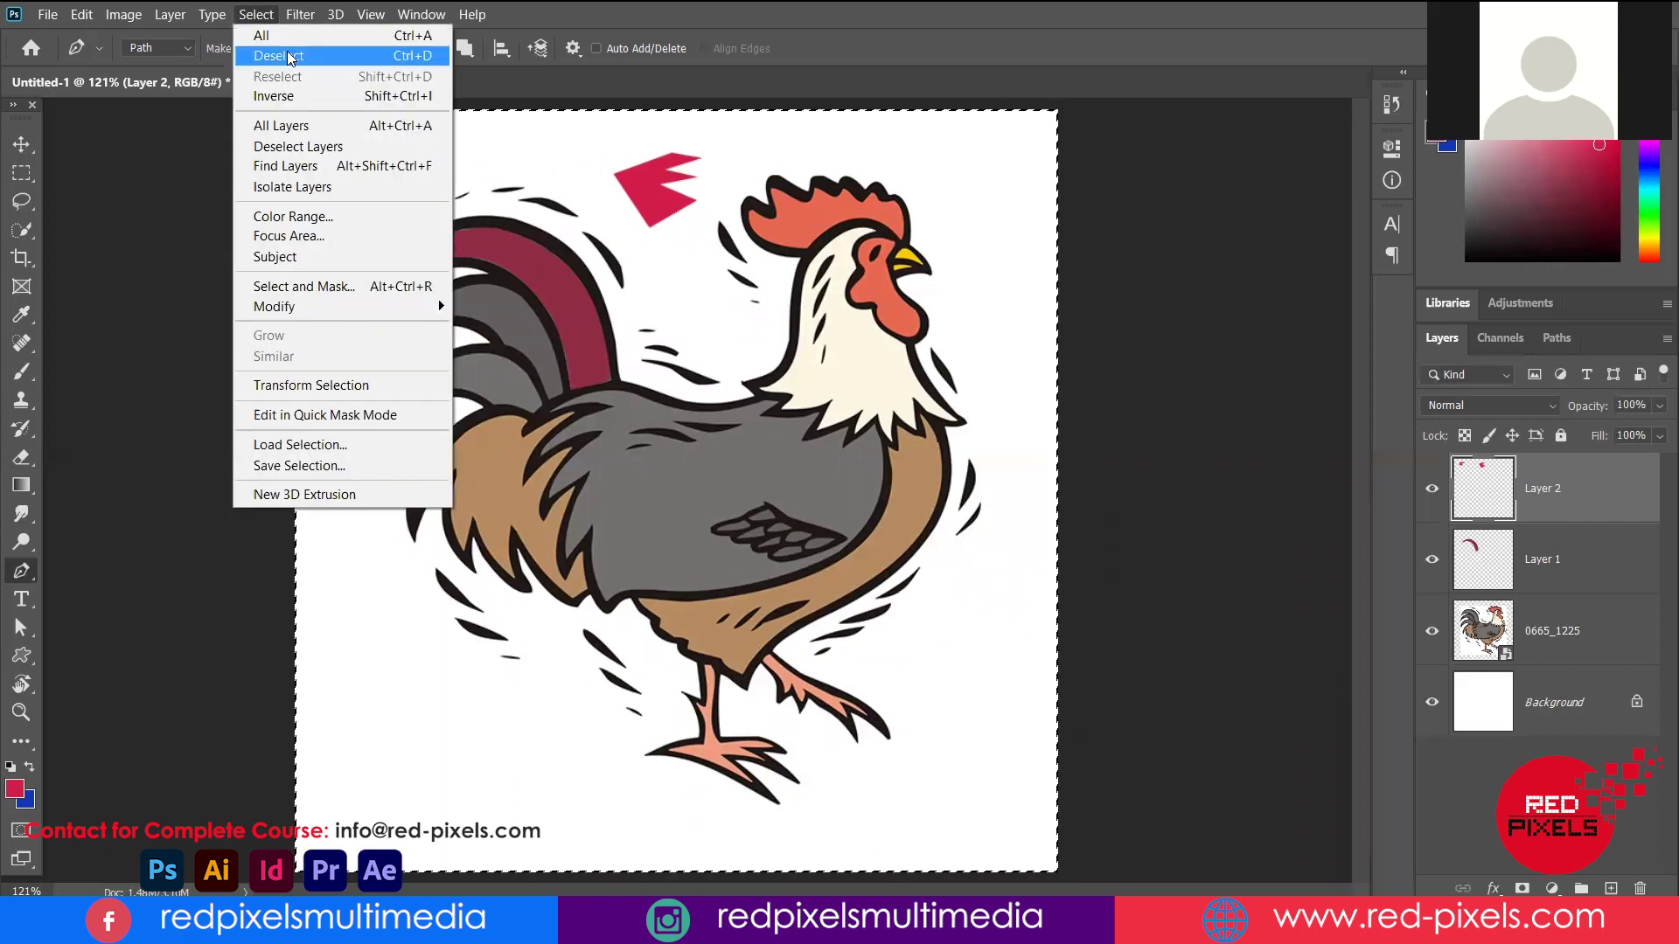
key("Return")
key("alt+s")
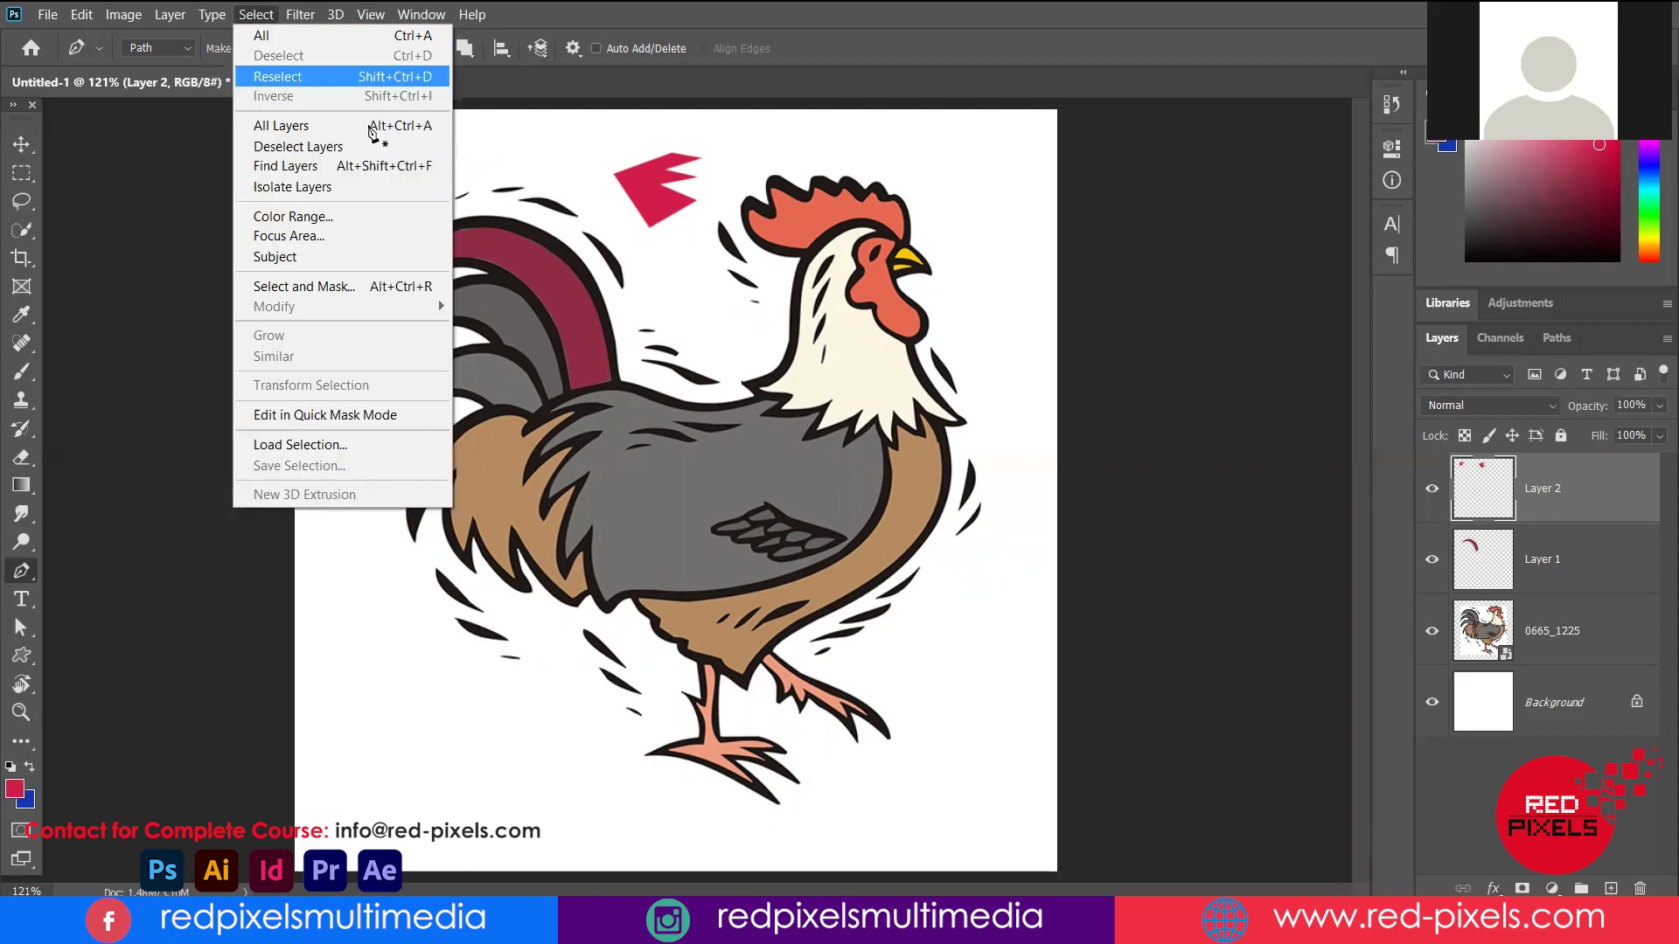
left_click(388, 85)
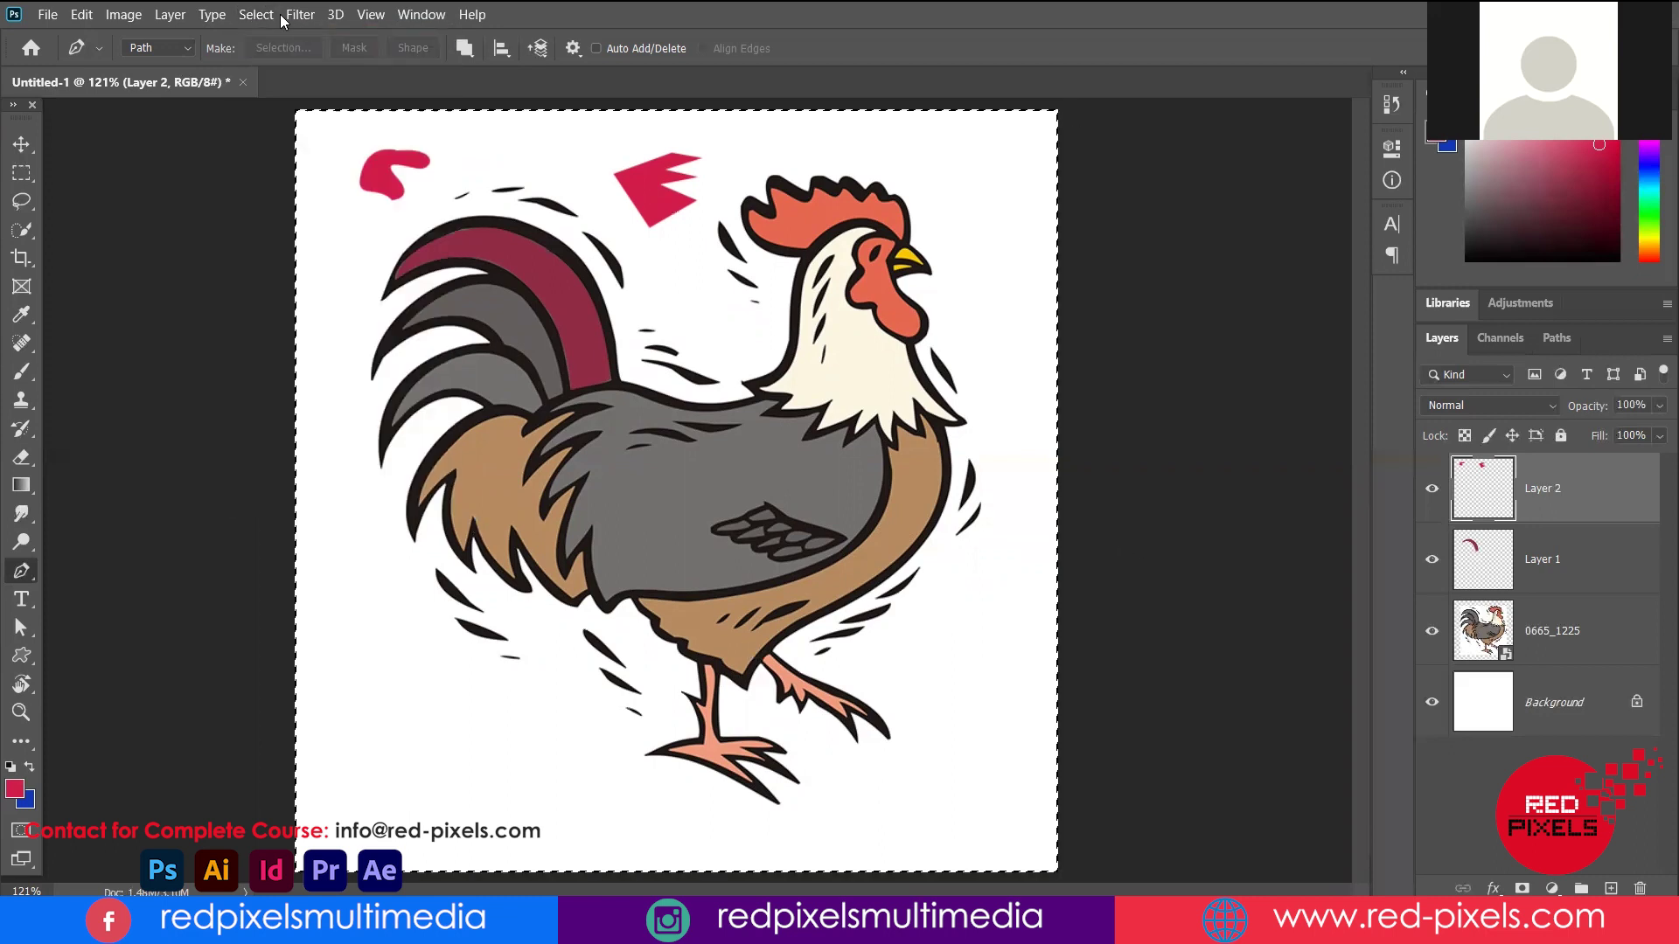
left_click(257, 15)
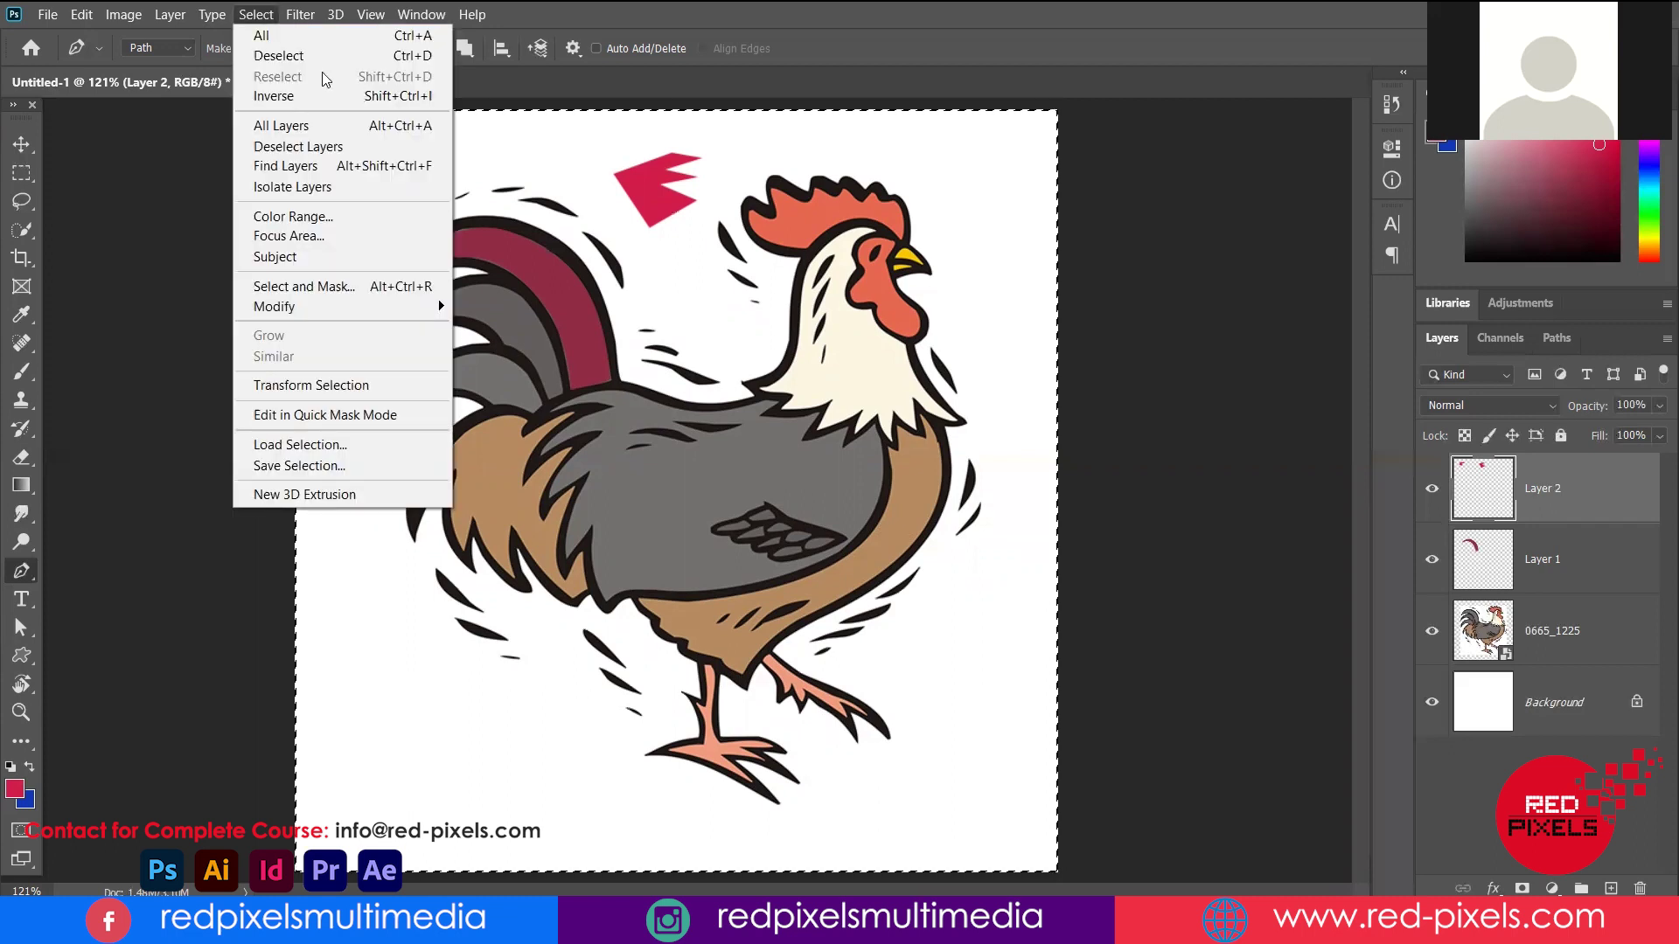
left_click(317, 97)
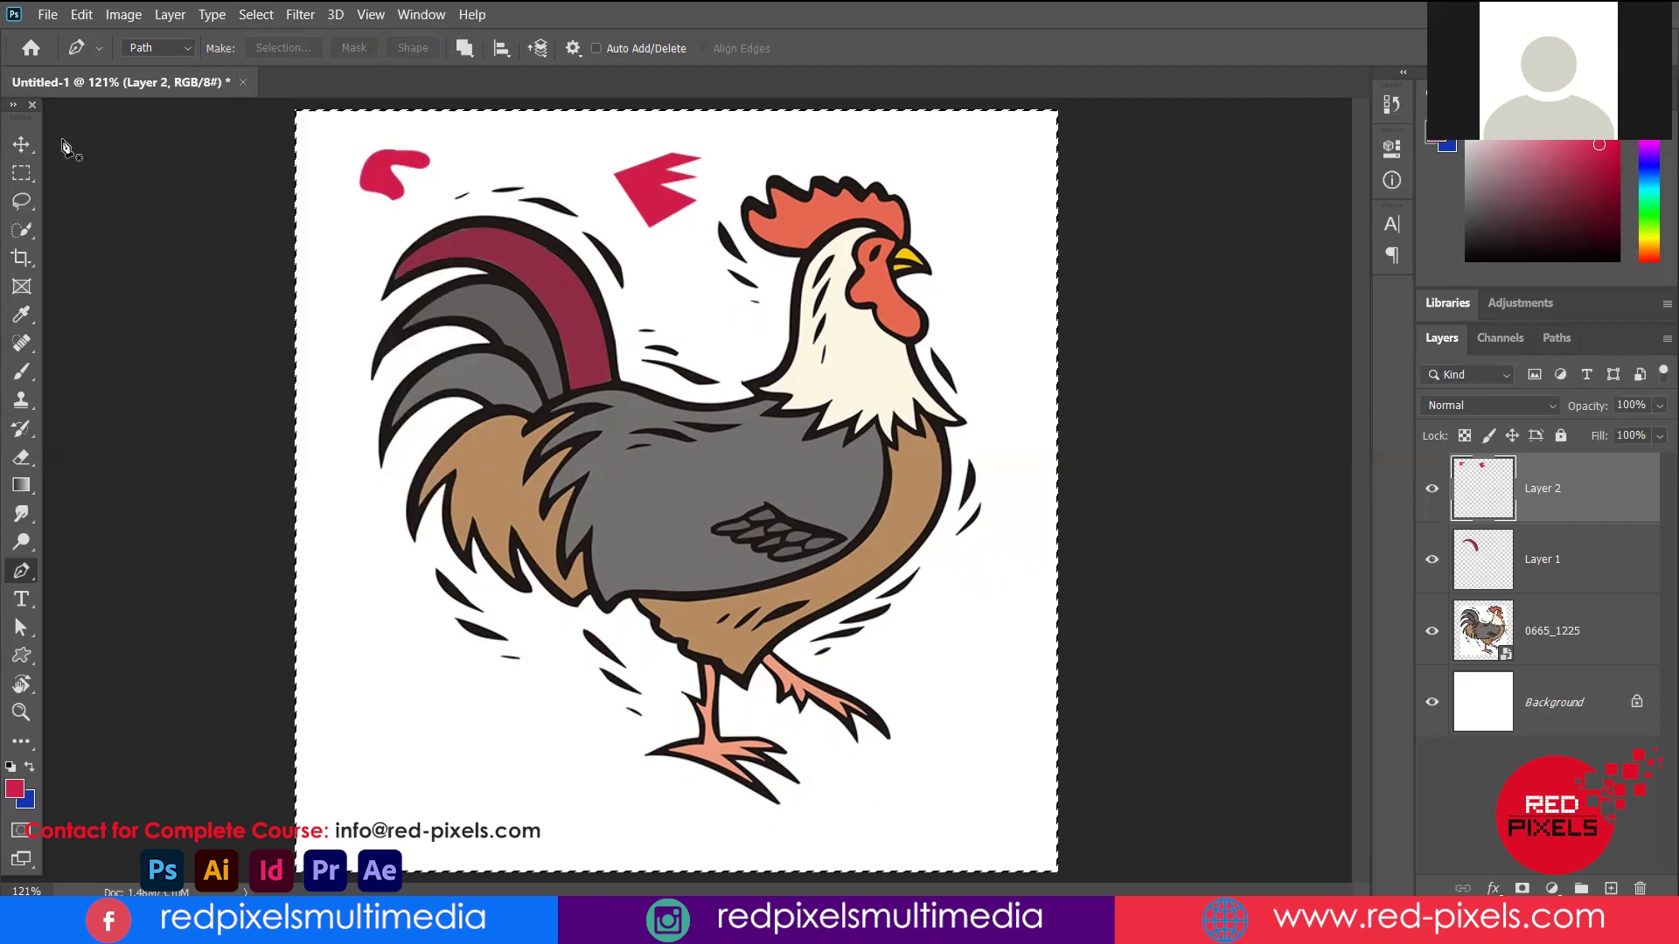
Deselect Layer 2 with the Move tool and bring up the Pen tool variants
key("v")
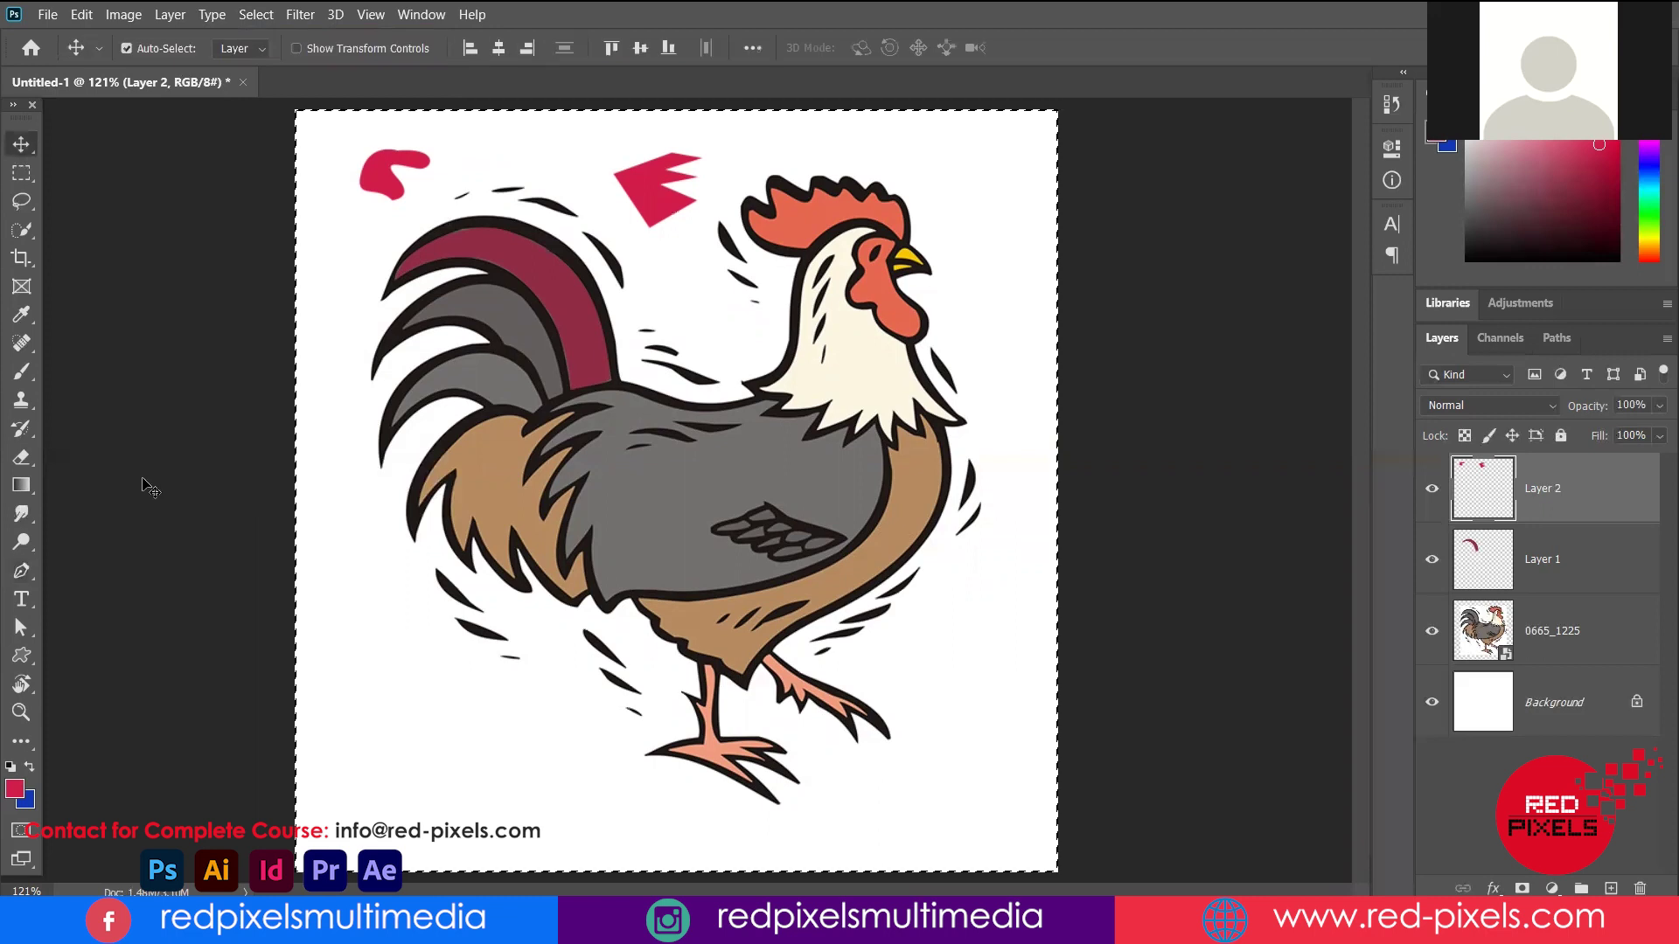
left_click(82, 457)
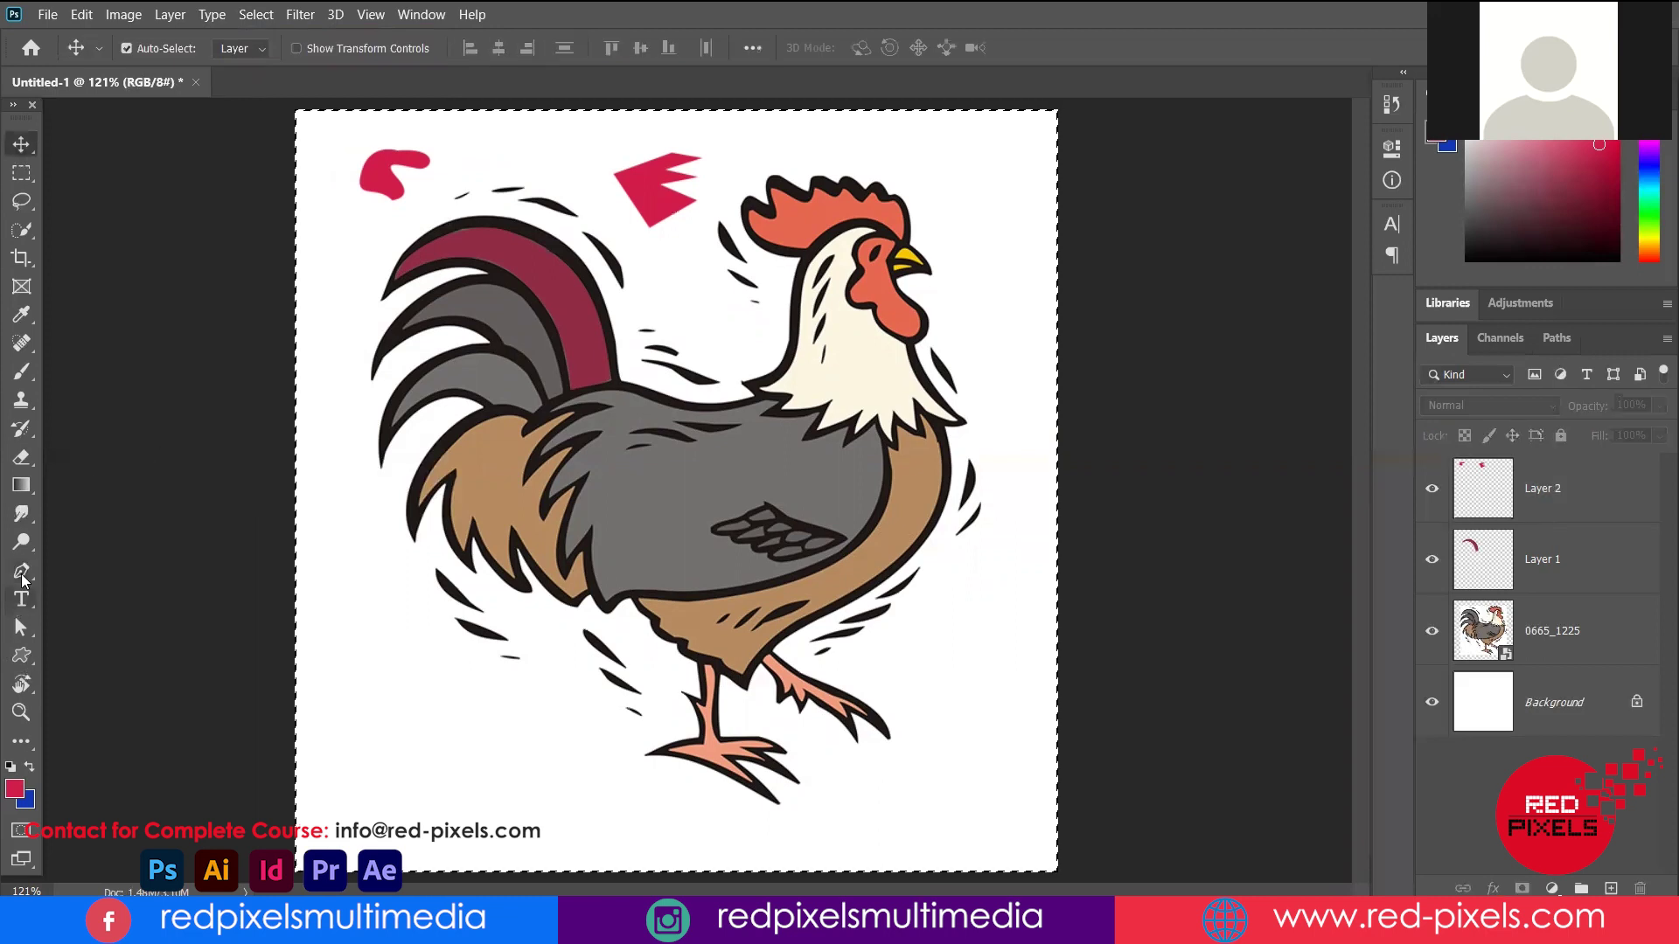
left_click(22, 572)
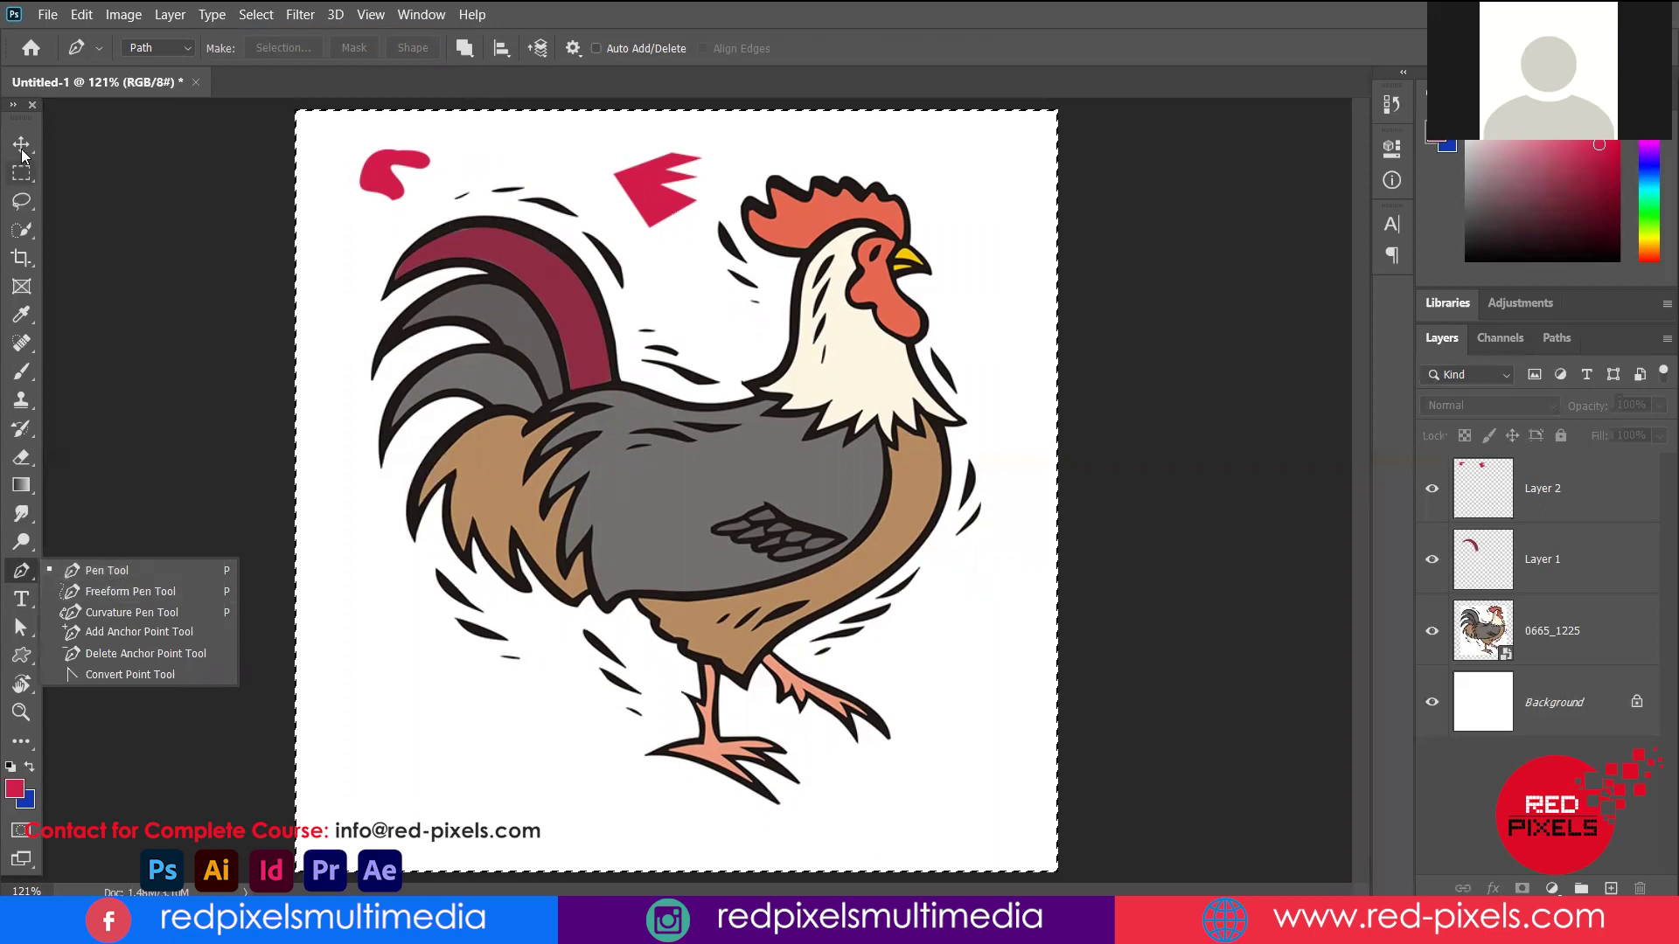
key("v")
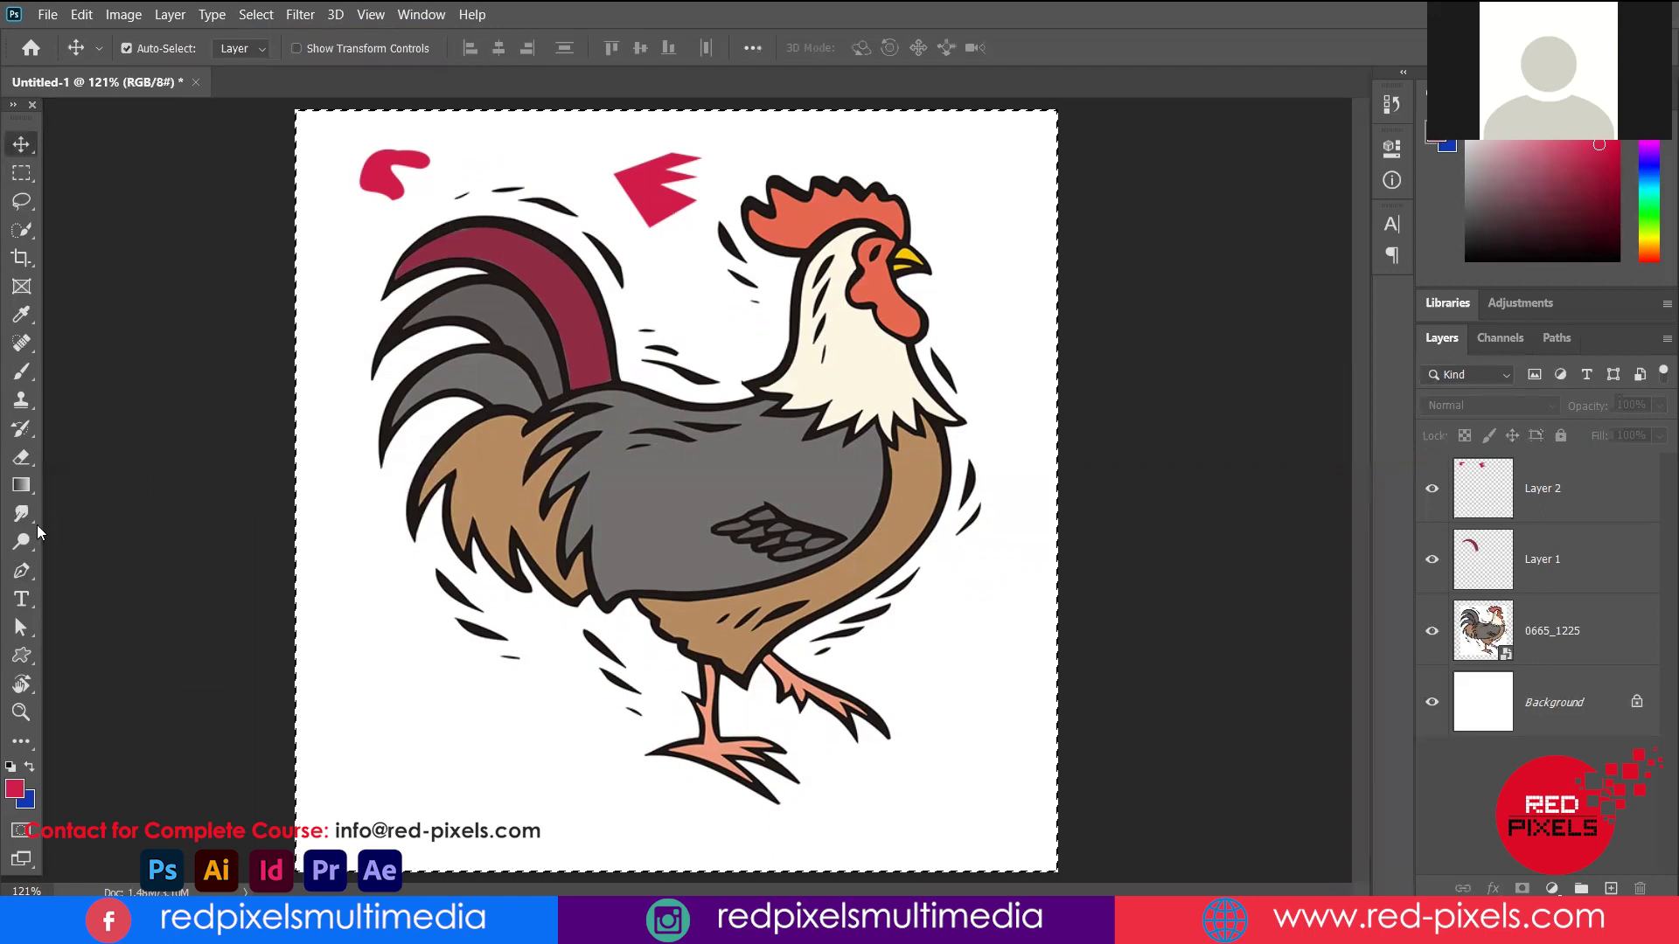
left_click(33, 582)
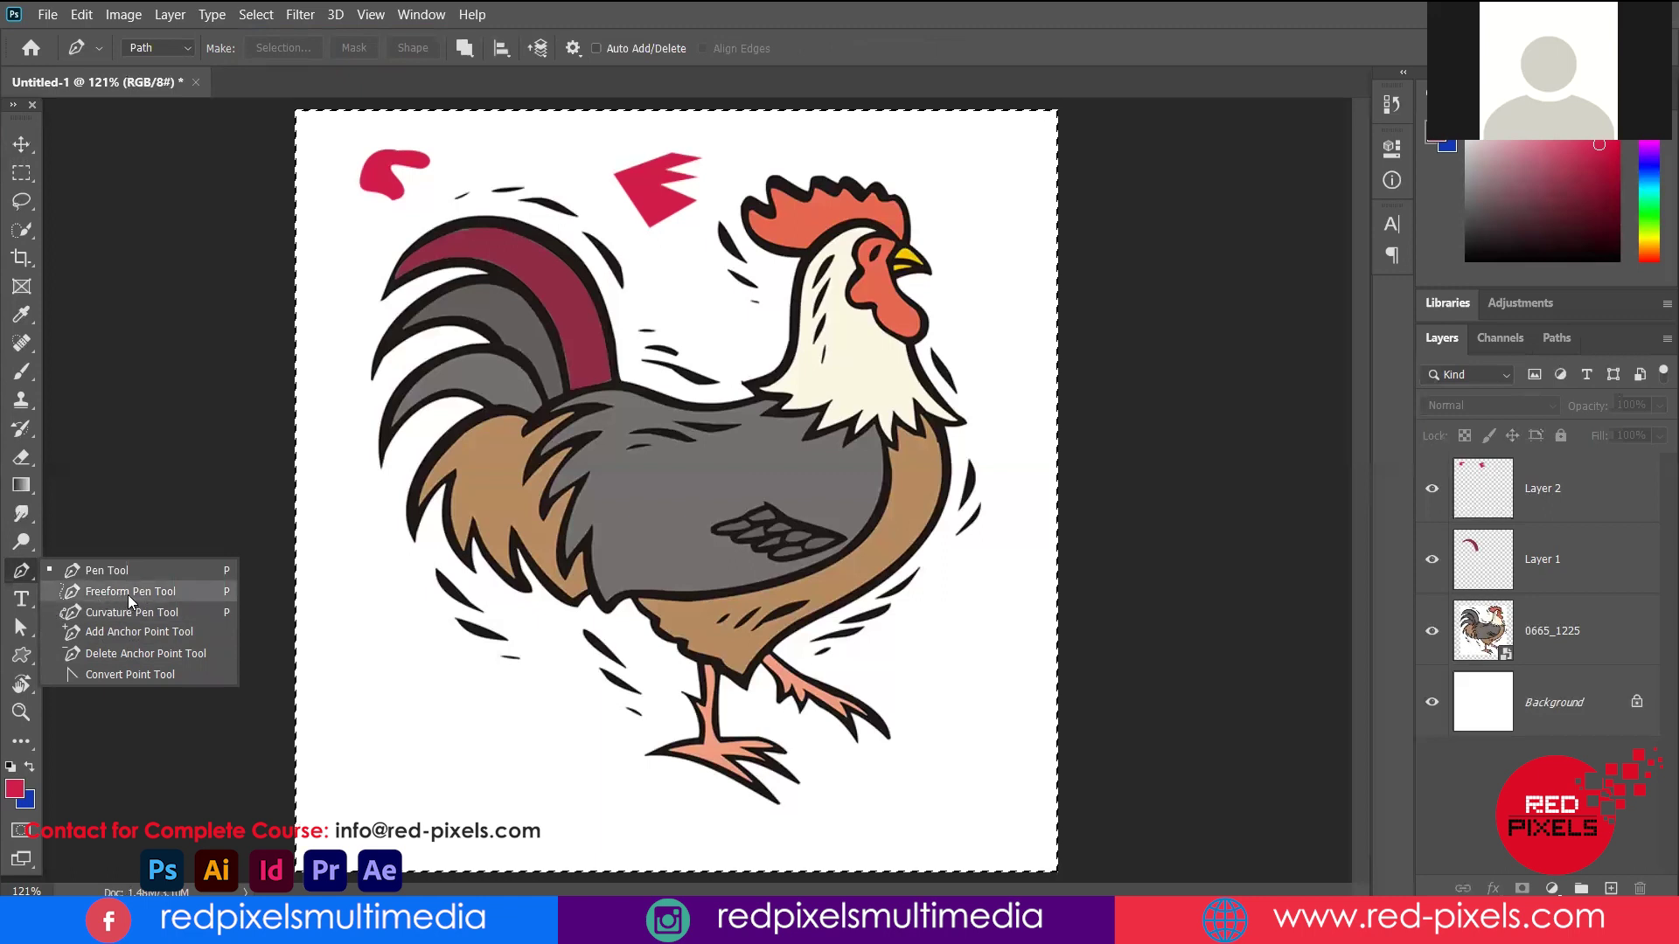
With the Freeform Pen Tool, clear the selection and draw a squiggly path across the lower-left canvas
left_click(128, 595)
key("ctrl+d")
mouse_move(340, 711)
left_mouse_down()
mouse_move(466, 715)
mouse_move(564, 761)
left_mouse_up()
mouse_move(597, 844)
left_mouse_down()
mouse_move(308, 759)
mouse_move(341, 715)
left_mouse_up()
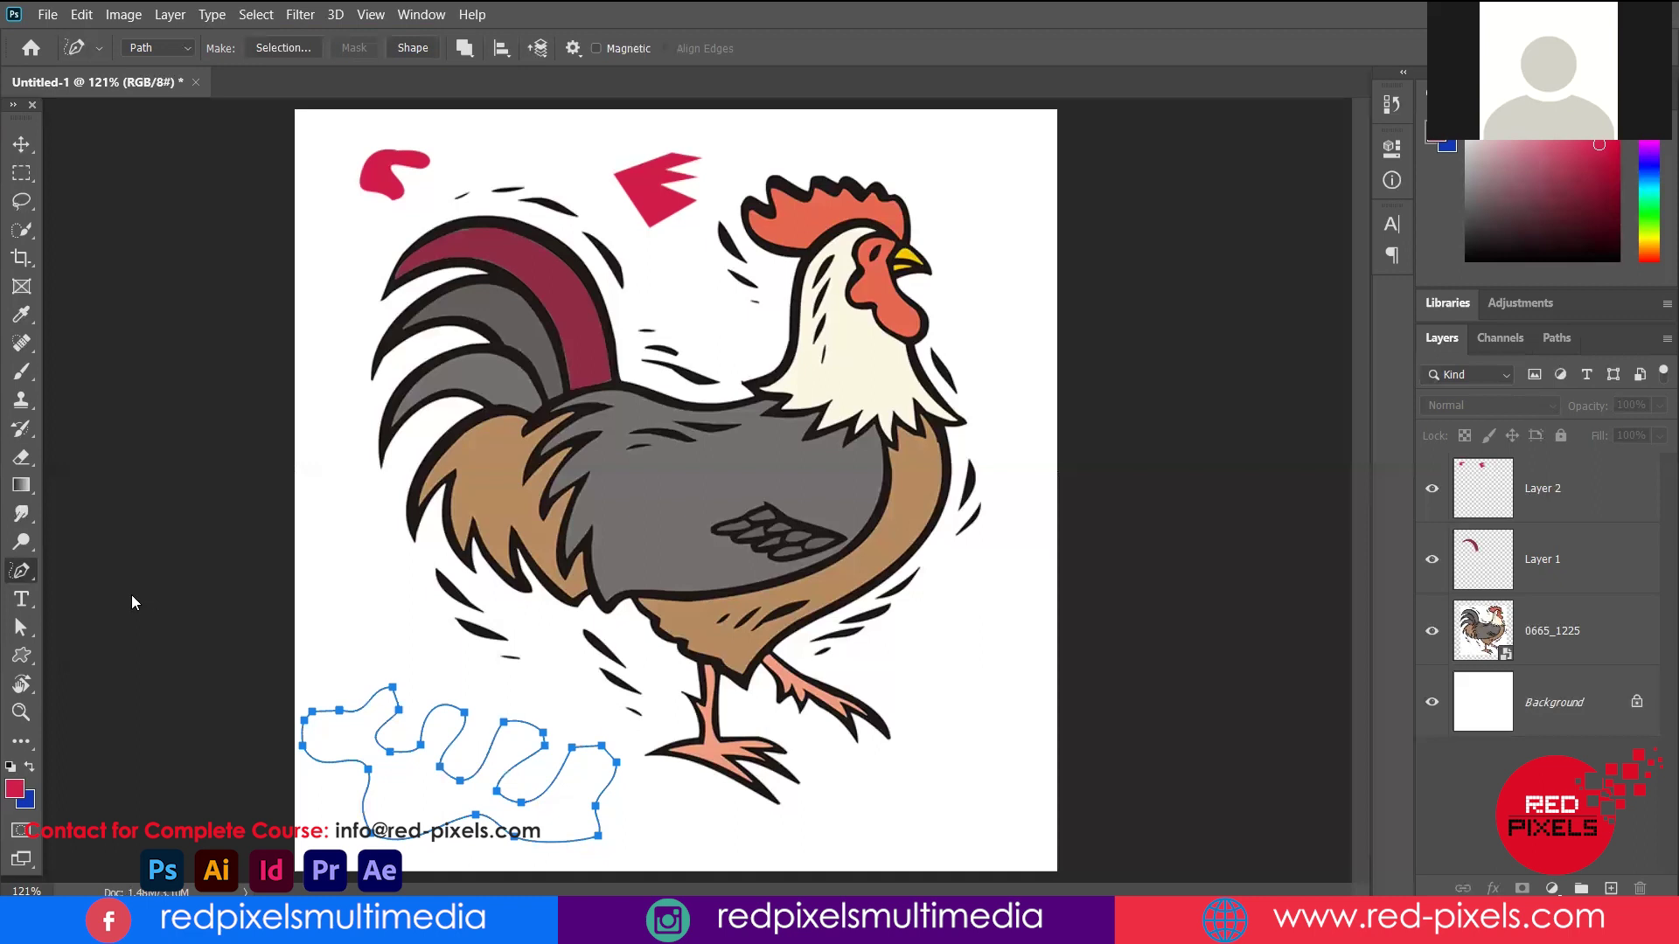
Bring up the Pen tool variants list, dismiss it, and reopen it
right_click(21, 570)
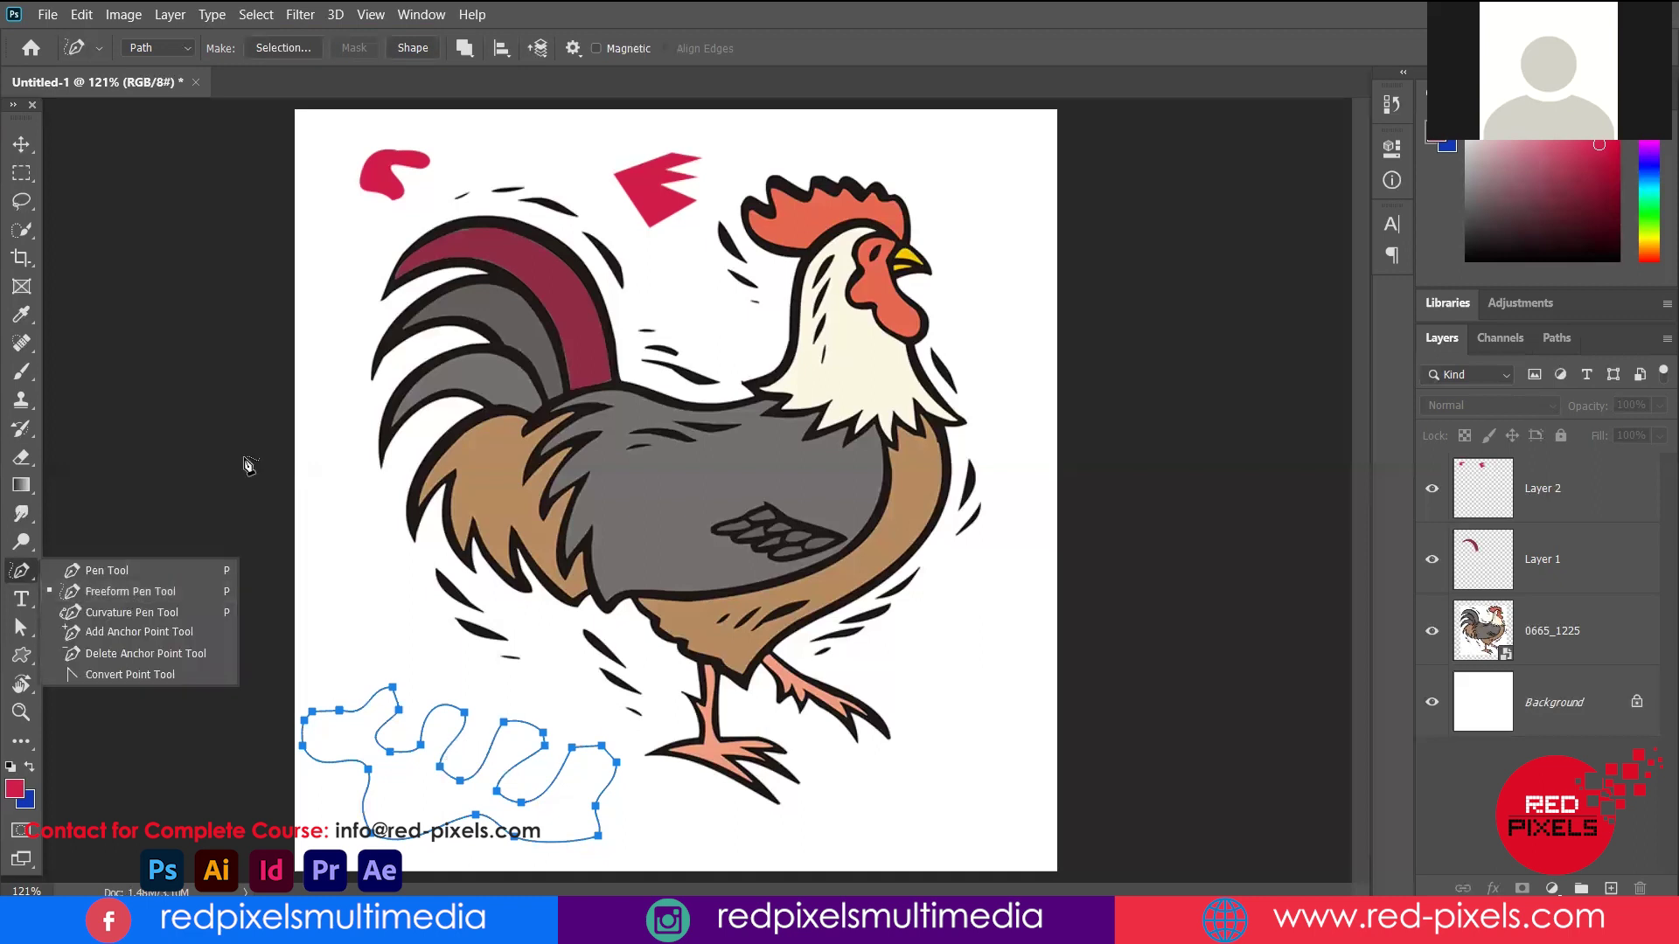
left_click(354, 766)
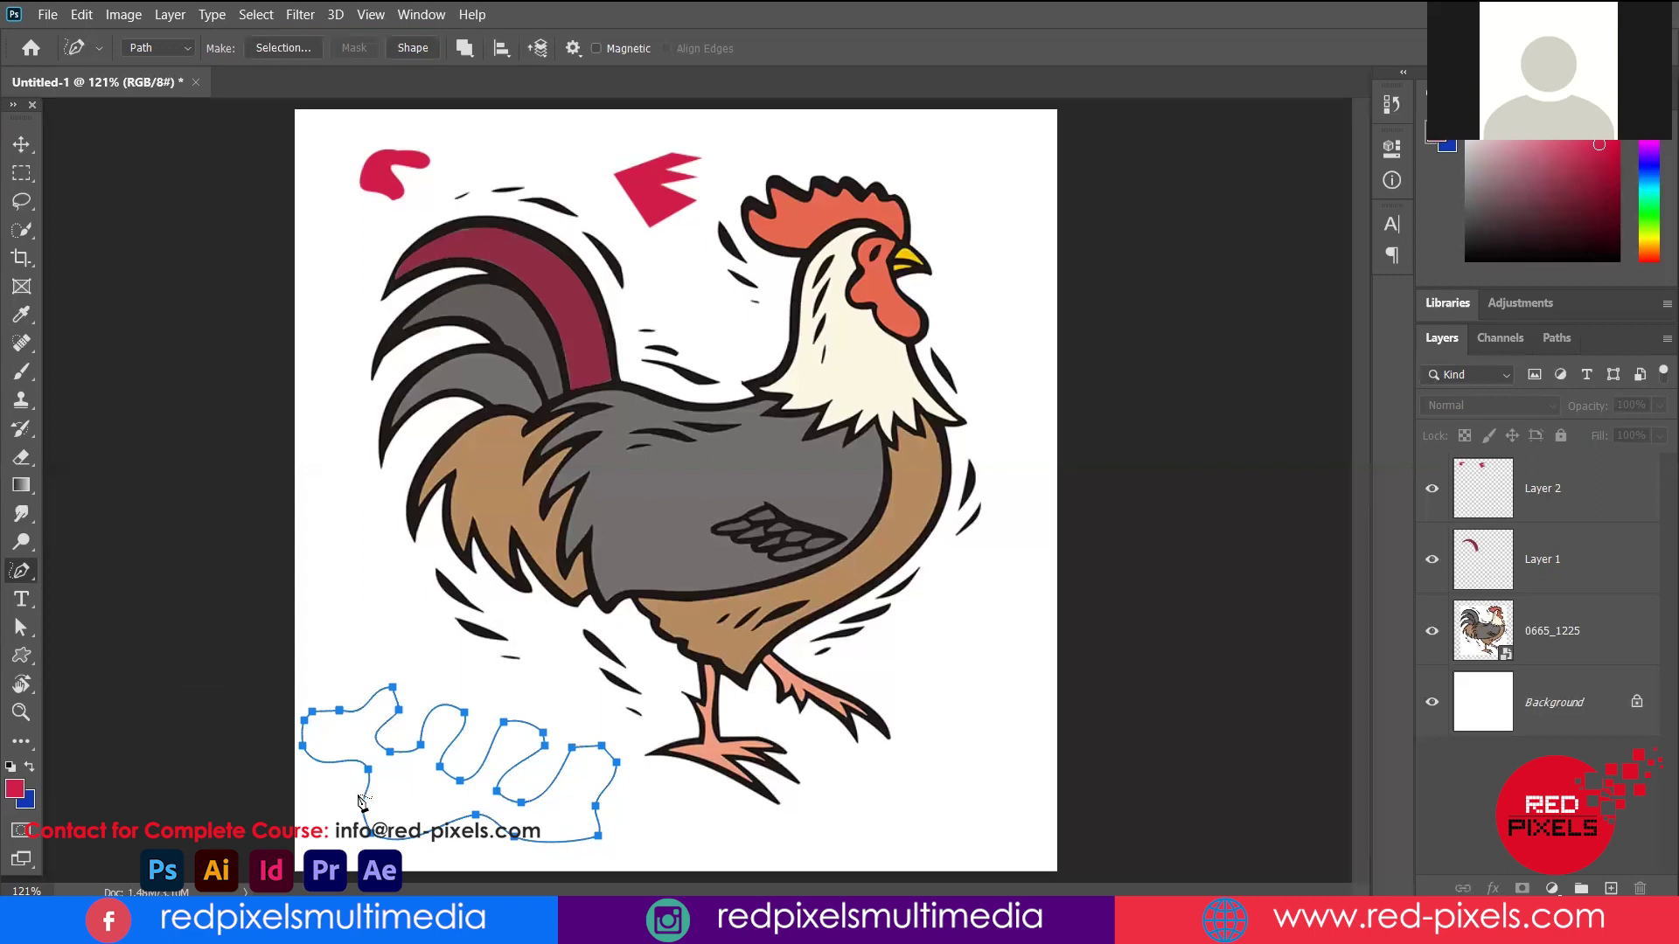
right_click(21, 570)
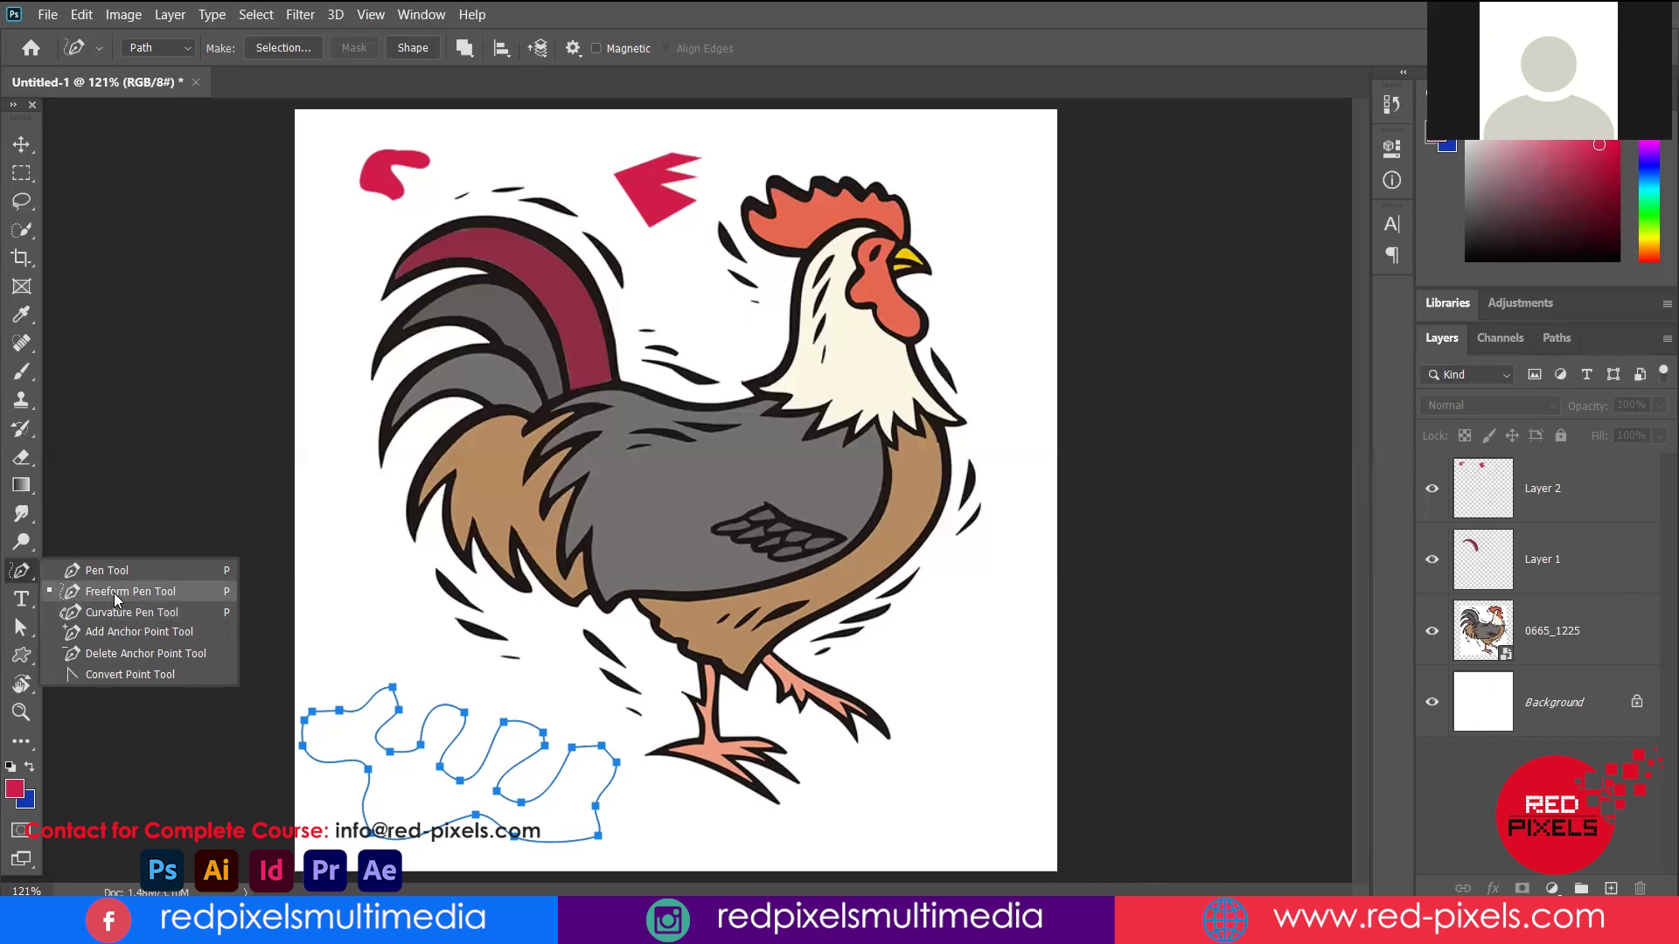
Draw a second freehand path over the rooster's wing and looping down around its leg
left_click(739, 462)
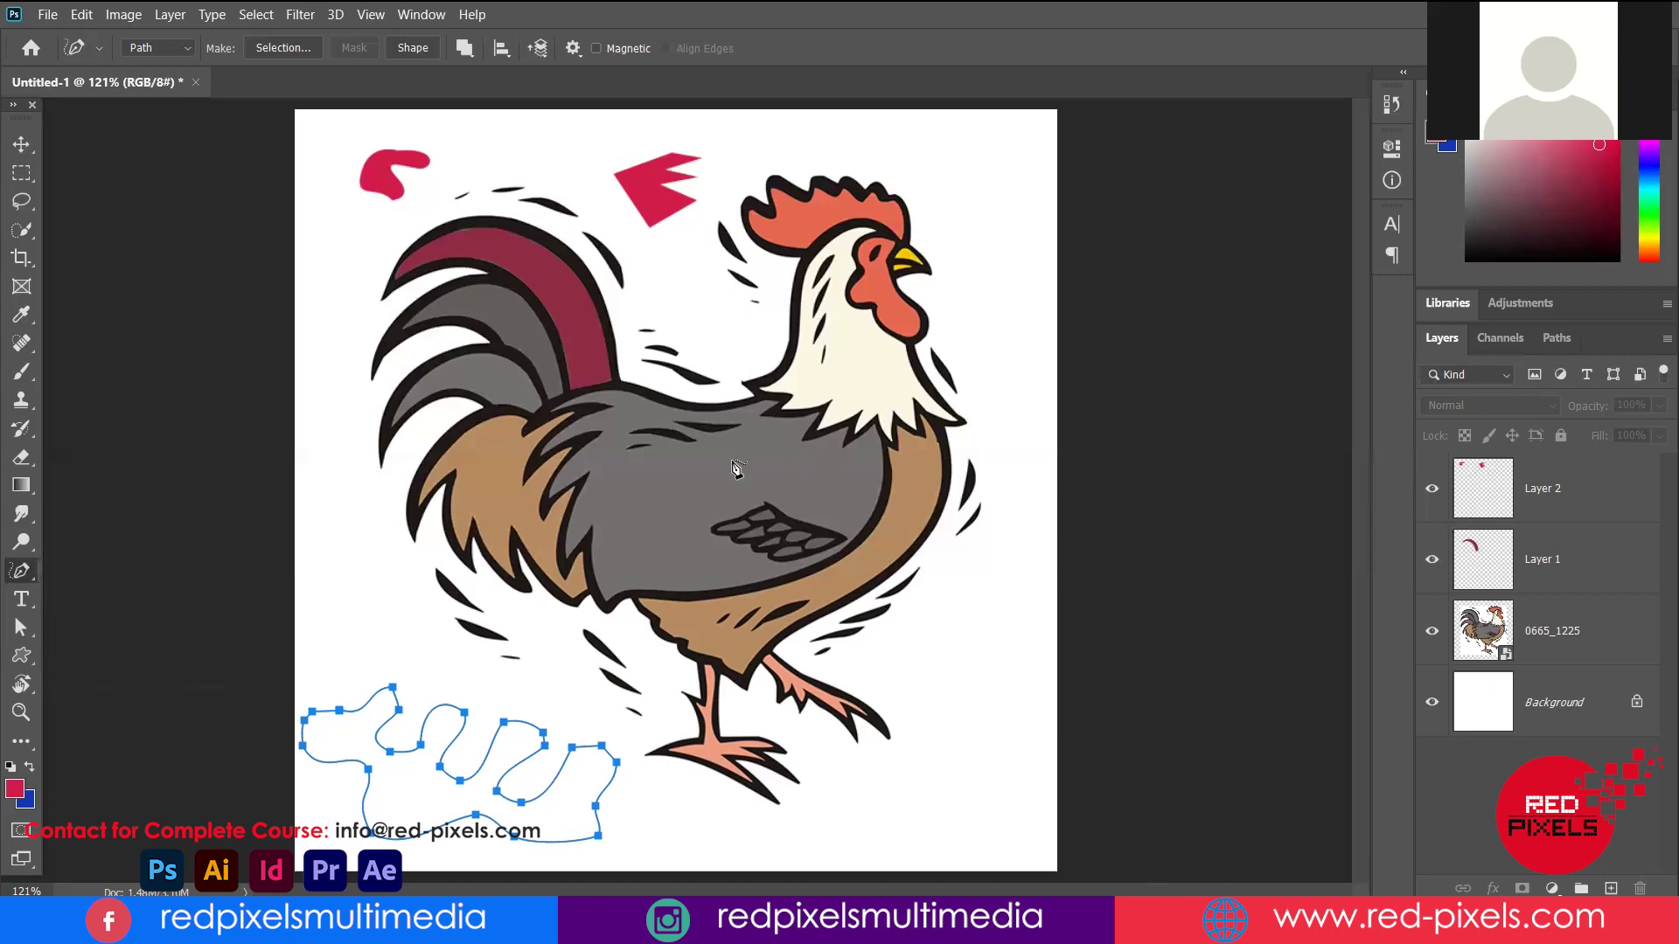
left_click_drag(734, 460, 815, 604)
left_click_drag(670, 547, 732, 462)
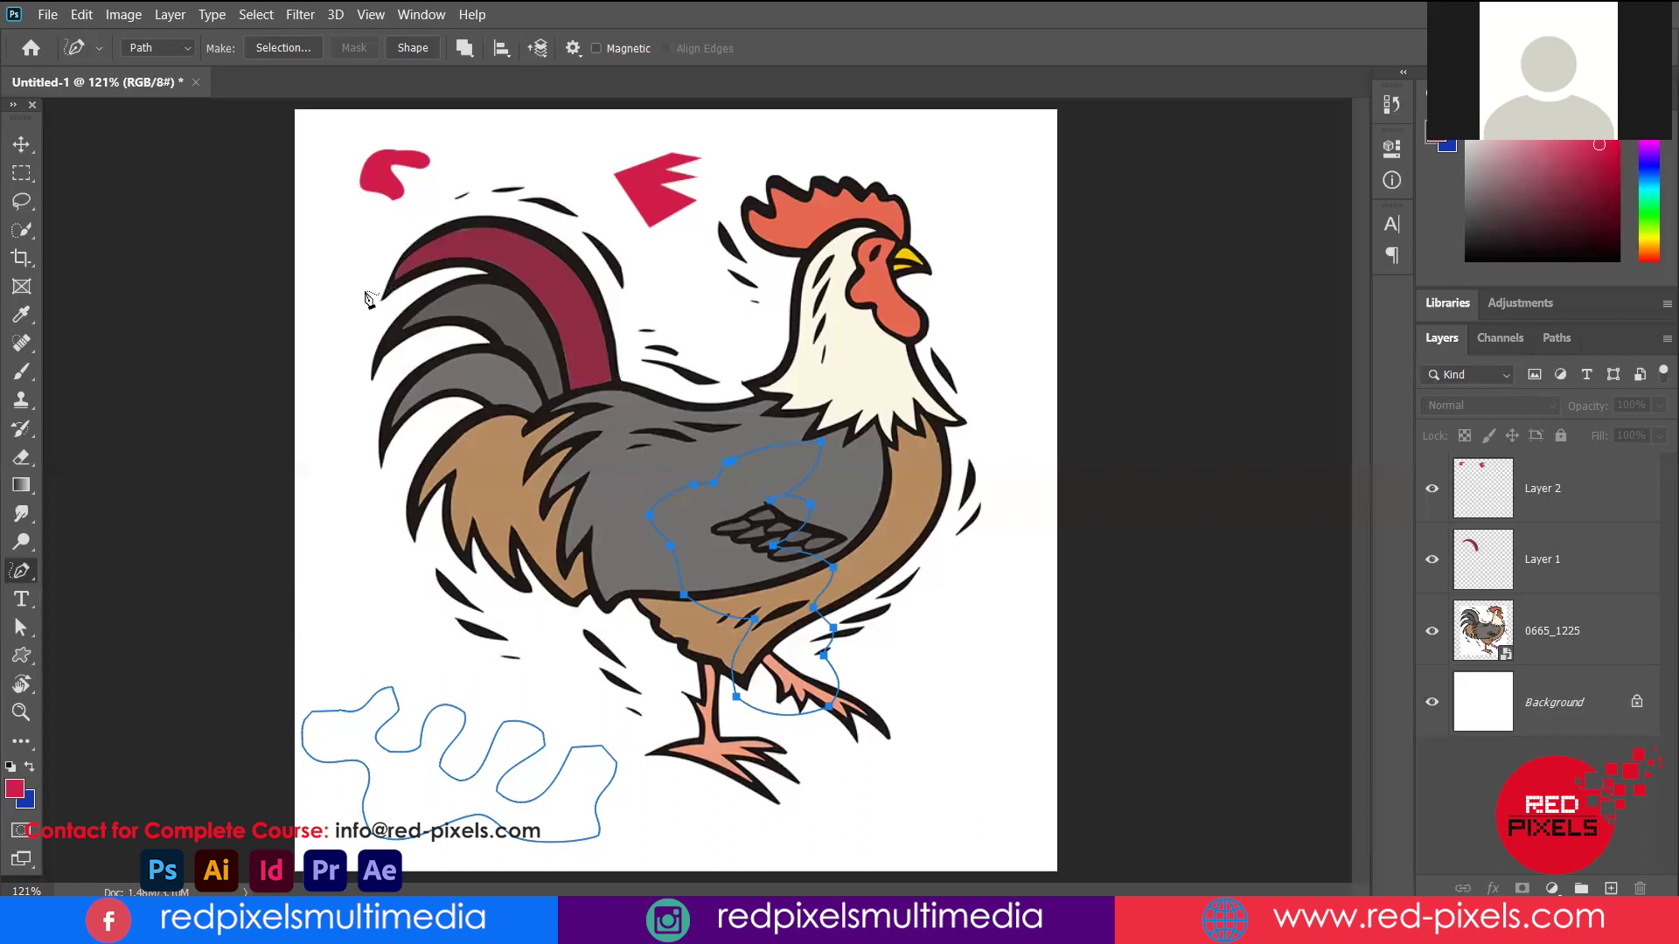
right_click(131, 573)
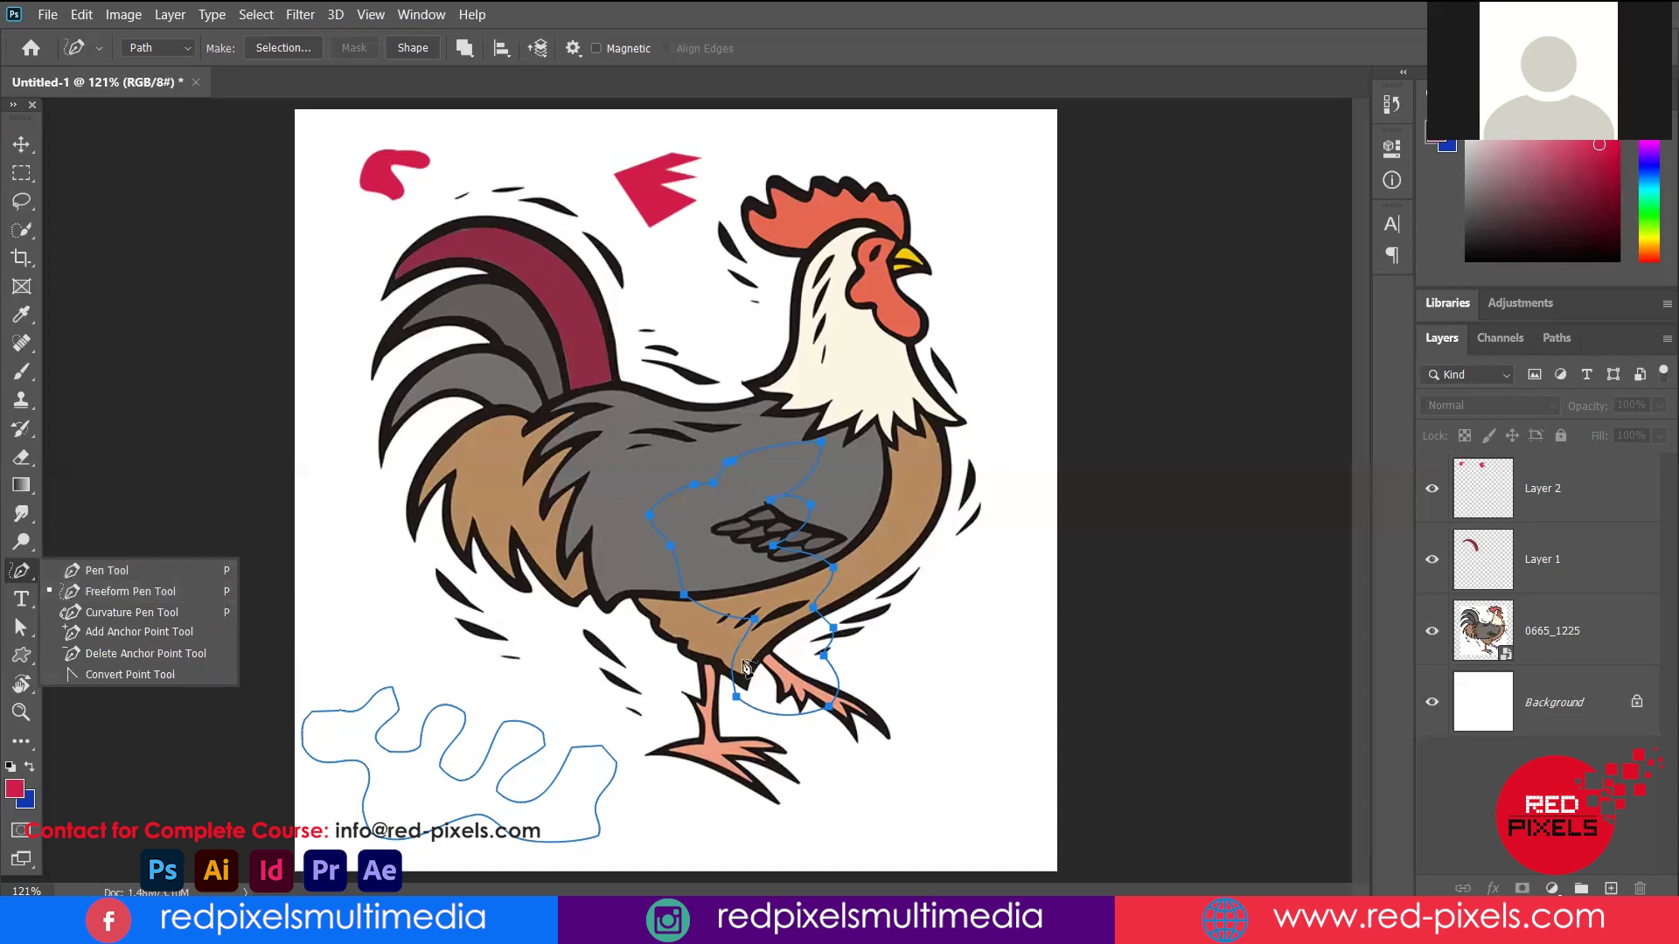
With the Curvature Pen, start a new path at the rooster's back, arcing over the comb
left_click(114, 617)
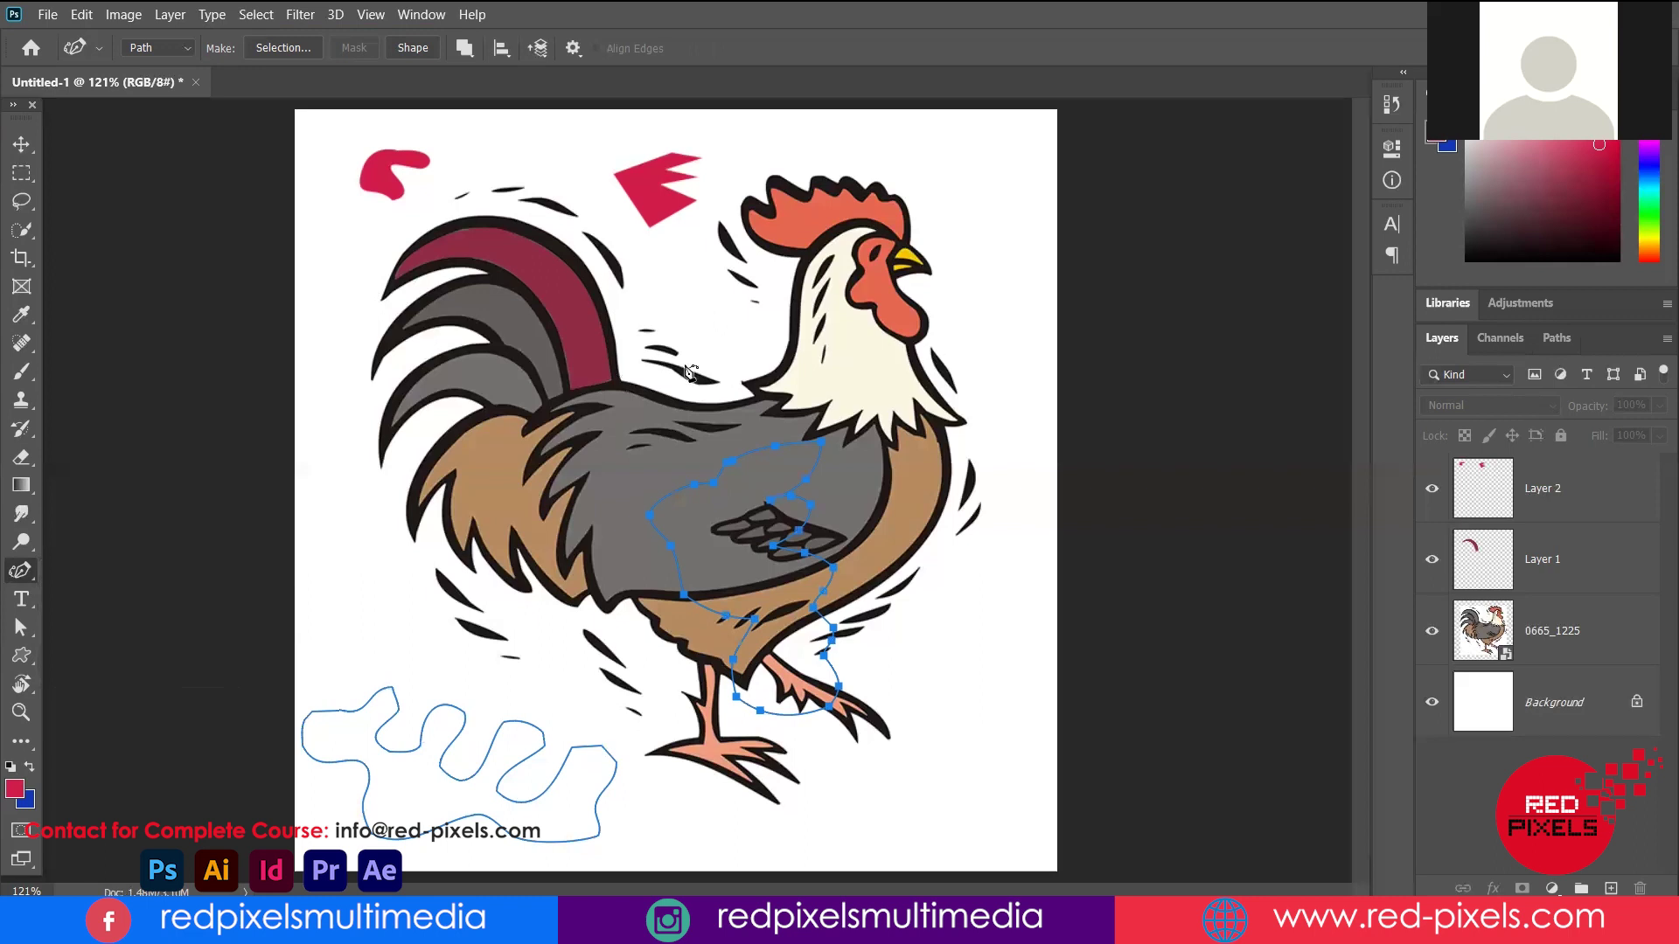
left_click(753, 338)
key("Escape")
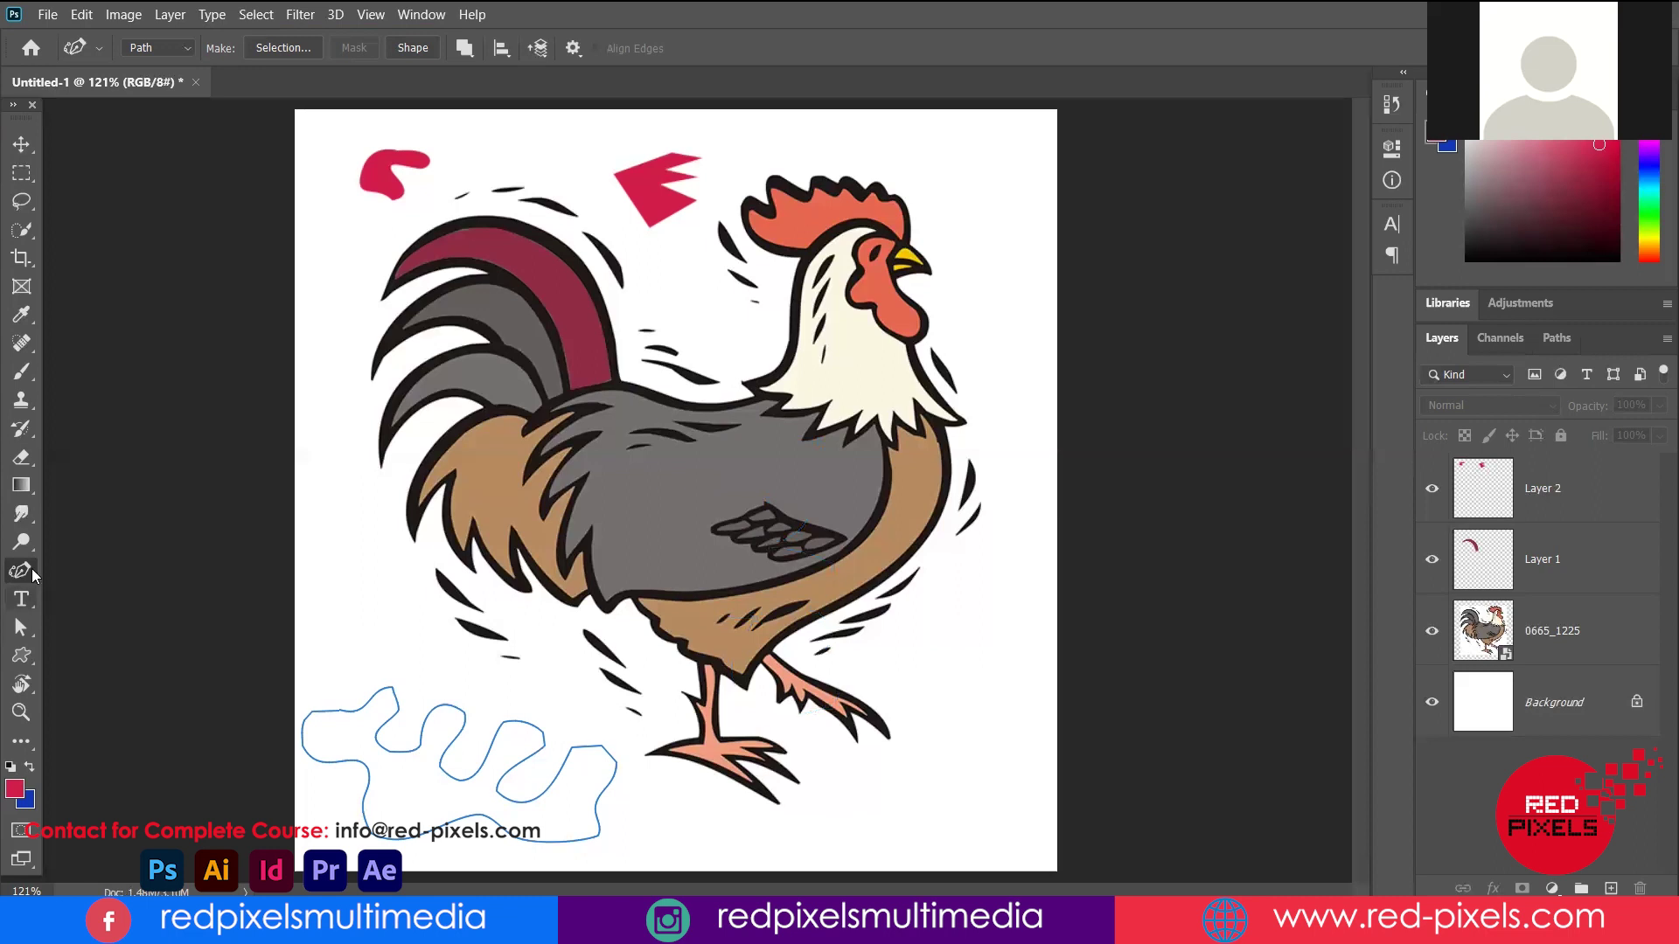
left_click(747, 348)
left_click(680, 281)
left_click(738, 294)
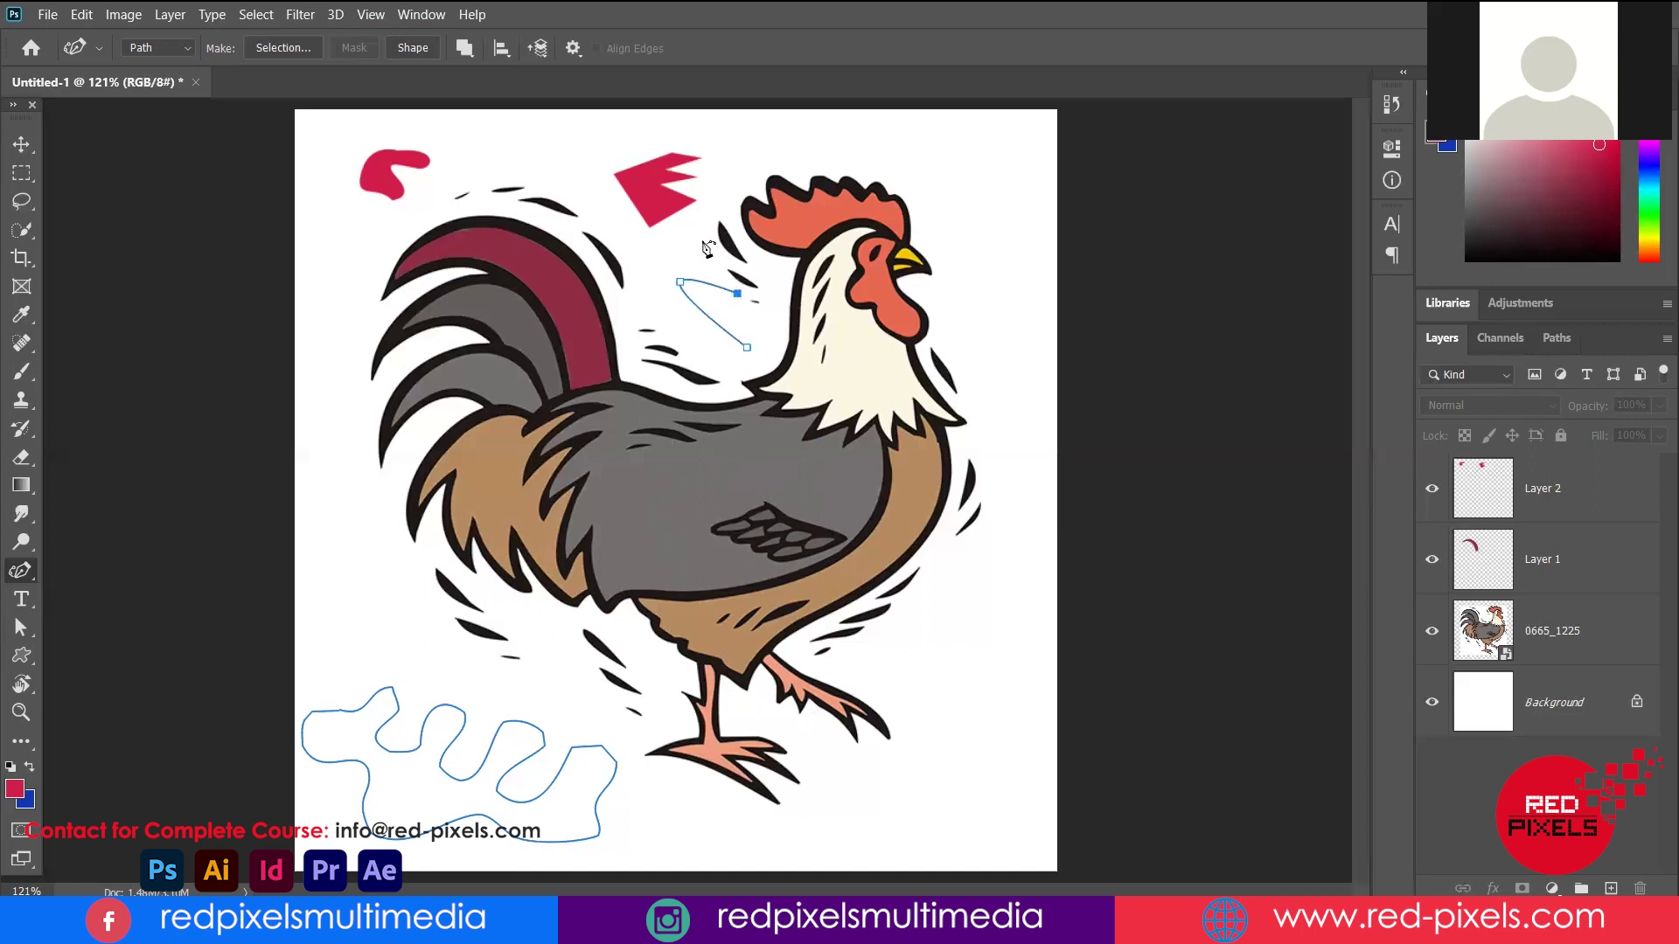
left_click_drag(713, 197, 741, 212)
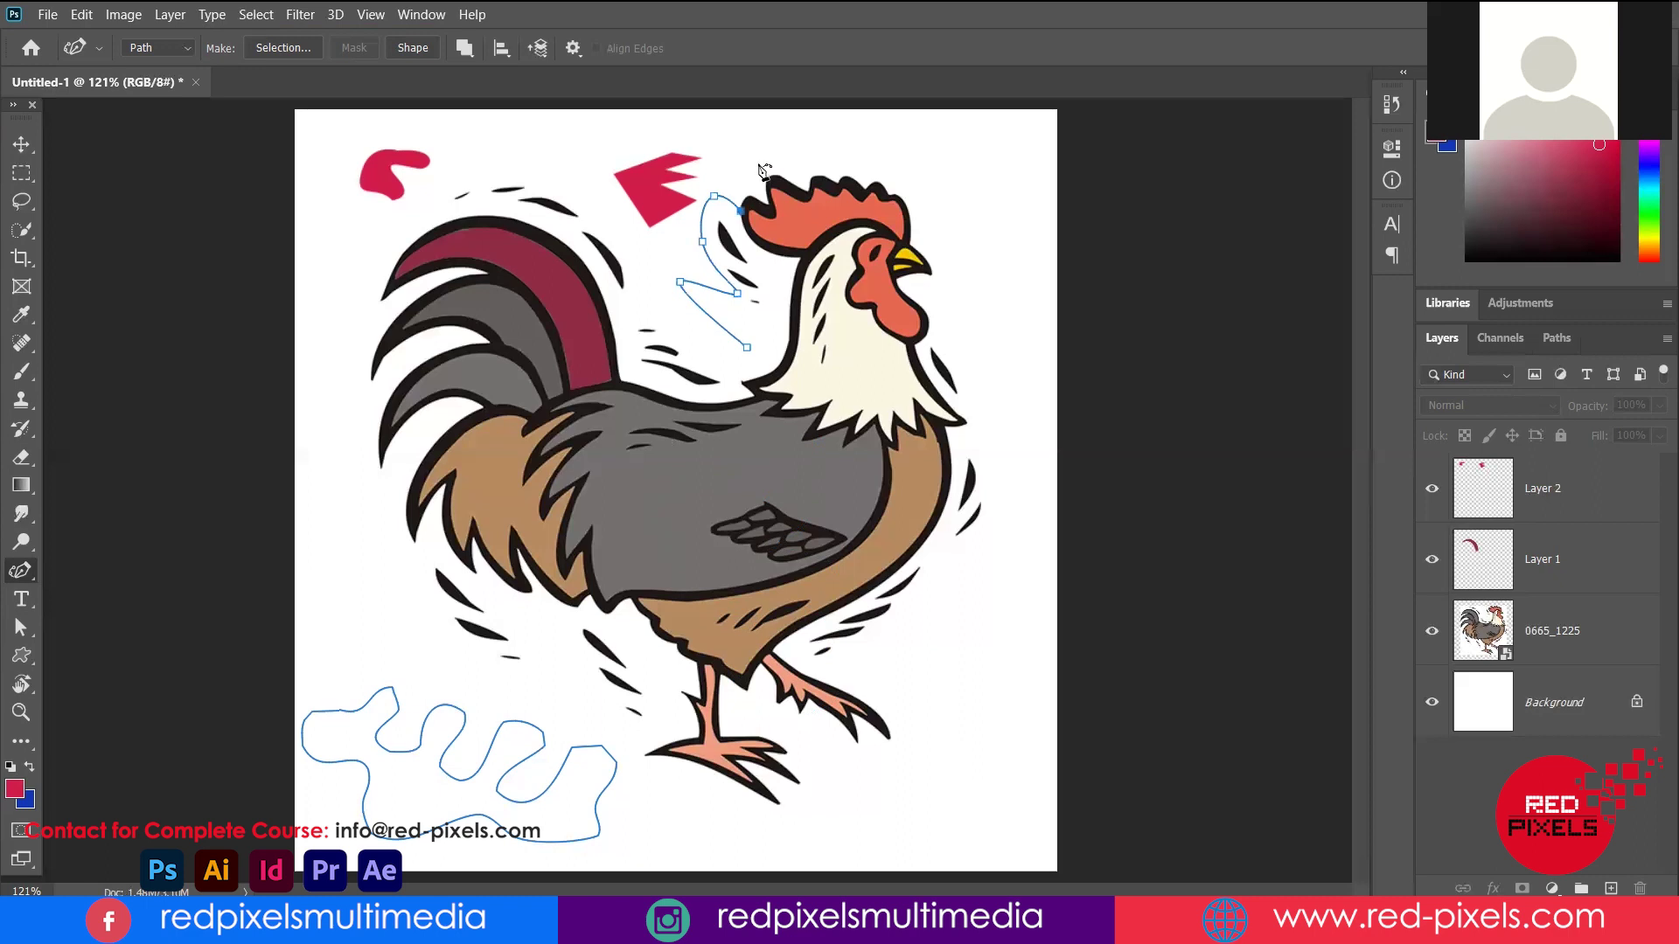
left_click(838, 141)
left_click(877, 179)
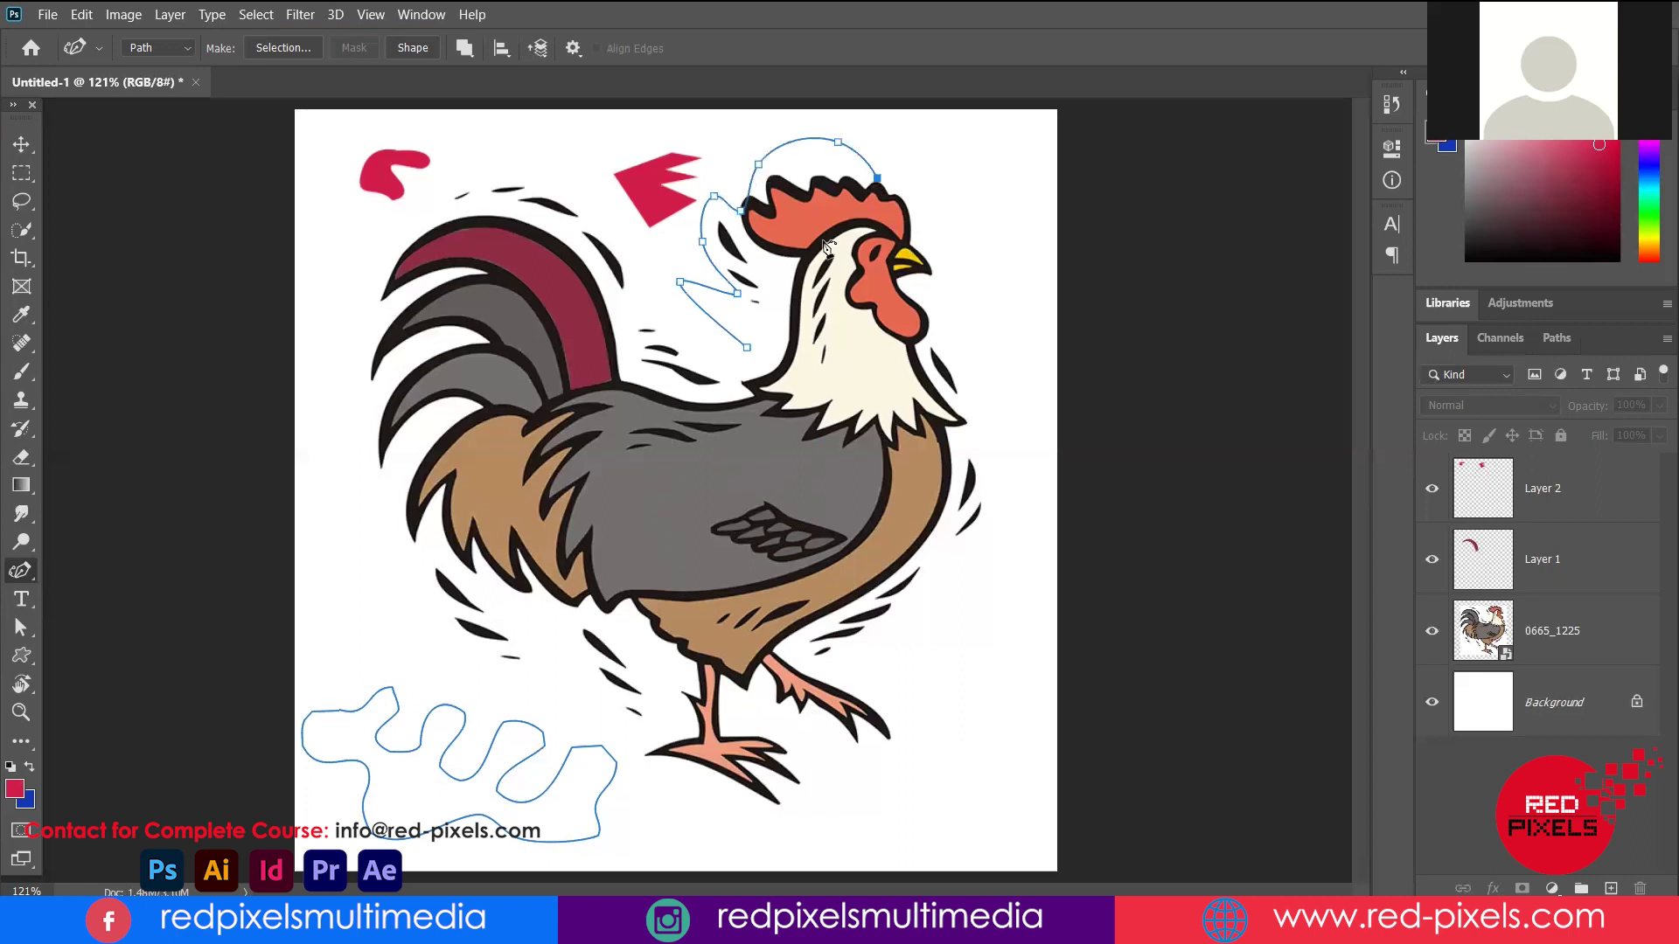
Continue the path down the neck, loop beside the head, and around the chest
left_click(795, 318)
left_click(841, 358)
left_click(916, 346)
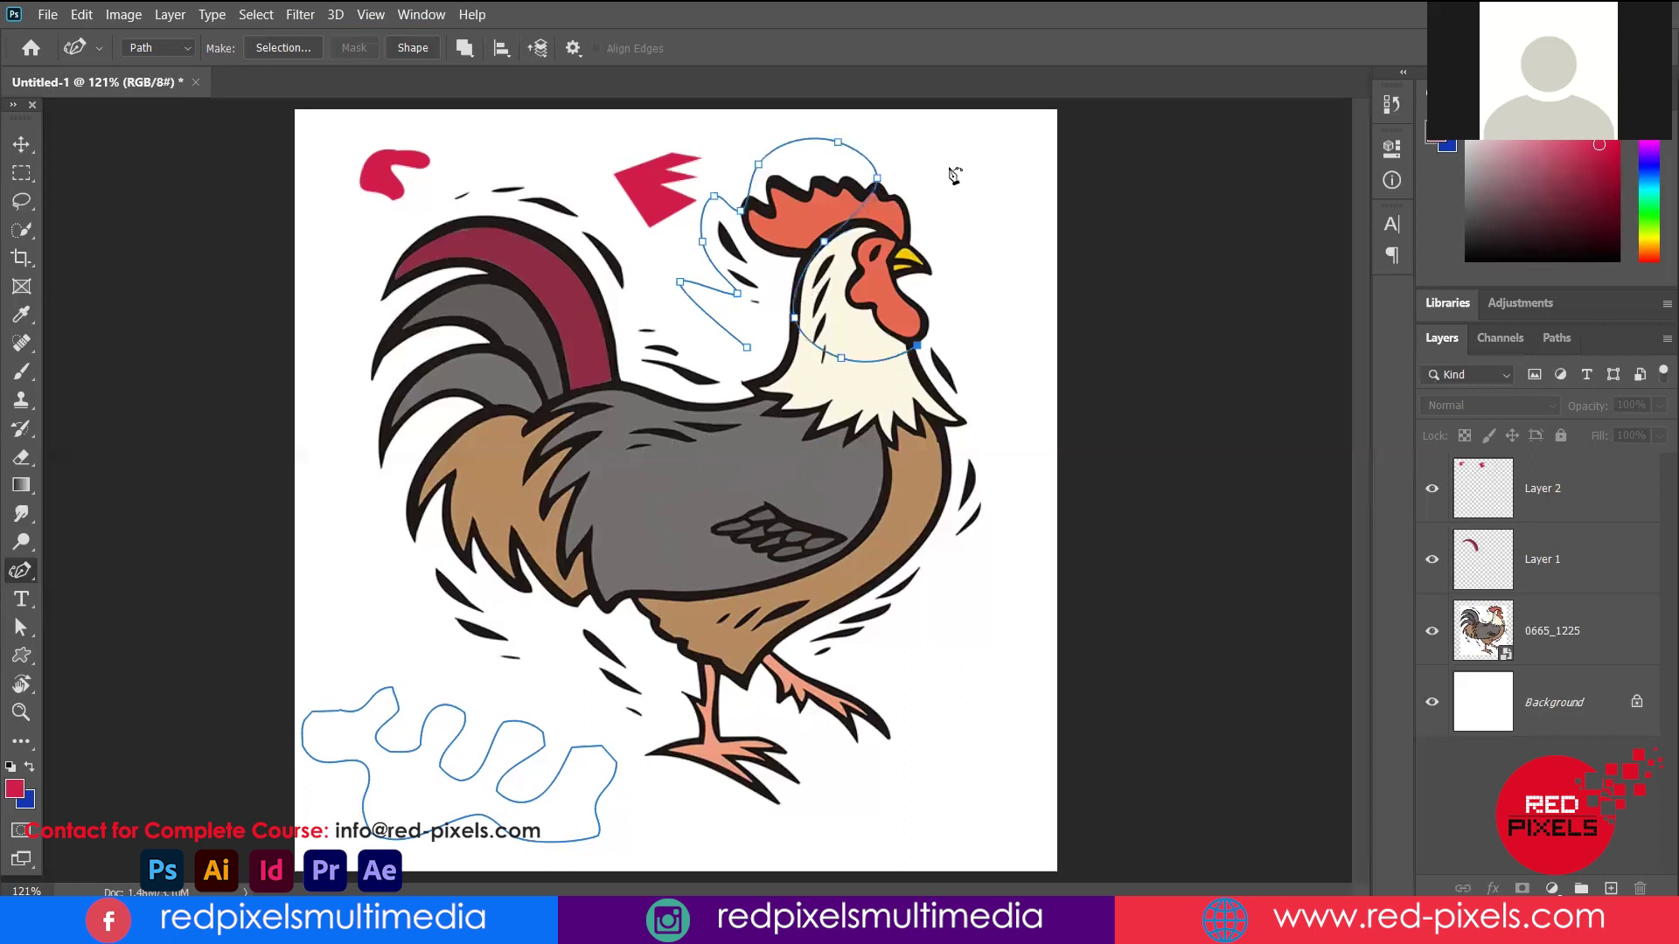
left_click(992, 181)
left_click(1005, 260)
left_click(970, 319)
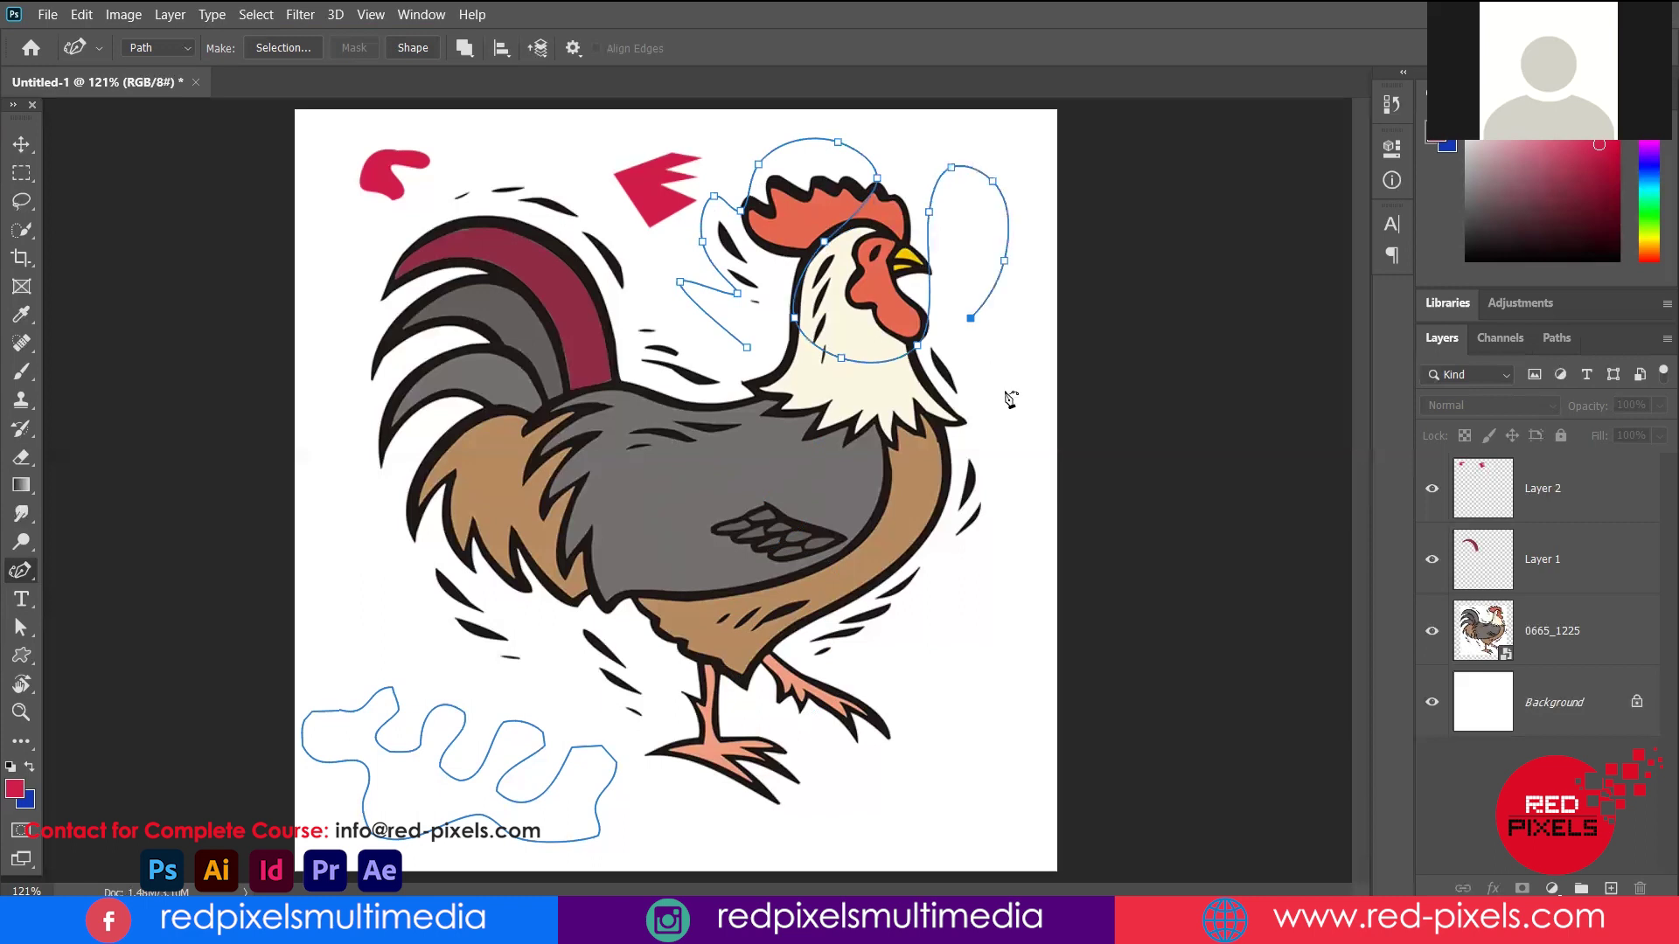
left_click(1008, 397)
left_click(1007, 470)
left_click(936, 518)
left_click(829, 509)
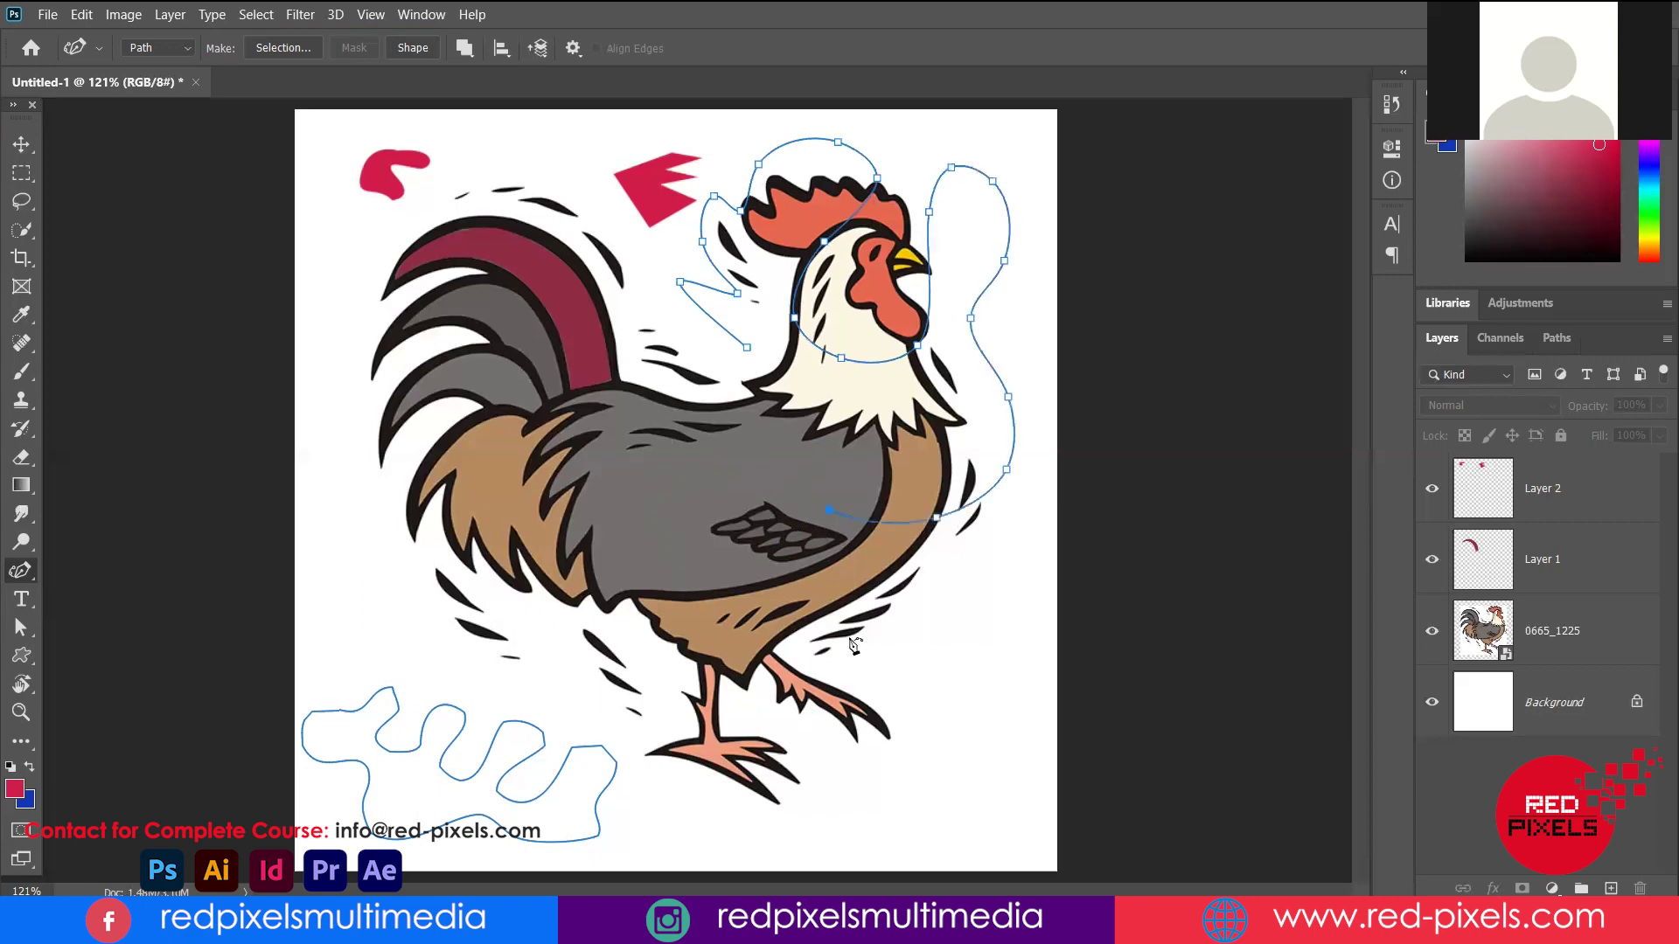
left_click(835, 631)
Undo two stray anchors on the right loop
left_click(1012, 447)
key("ctrl+z")
left_click(975, 170)
key("ctrl+z")
Add an angular zigzag of corner points at the lower right near the rooster's leg
left_click(940, 615)
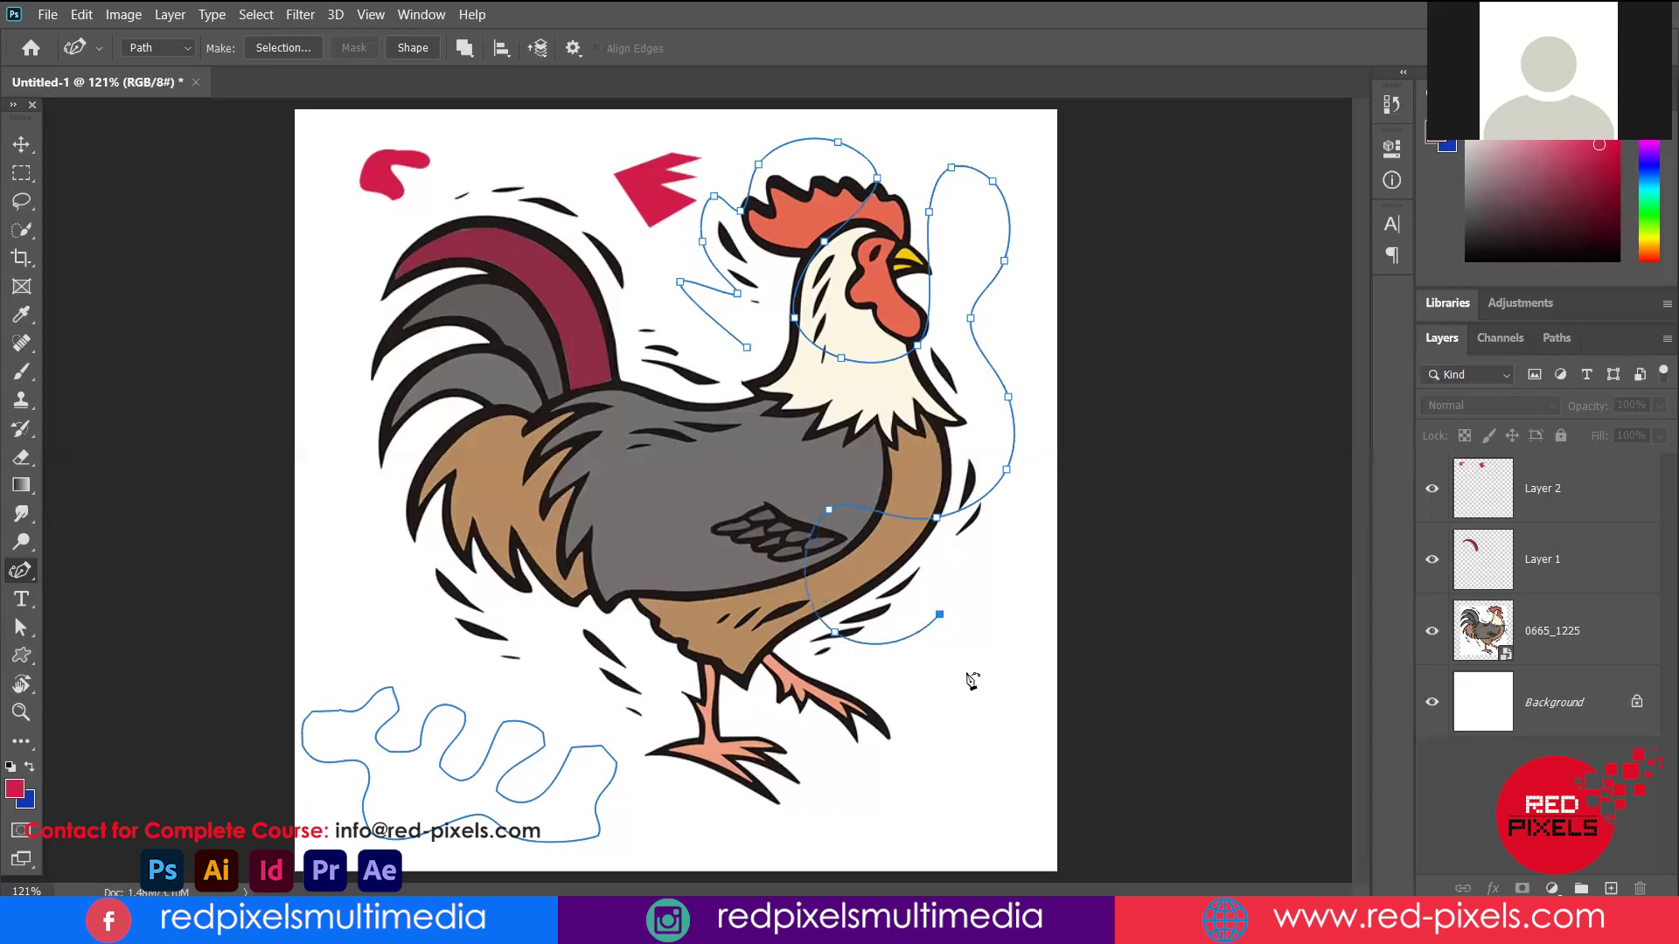
left_click(965, 673)
left_click(1005, 605)
left_click(1029, 704)
left_click(969, 758)
left_click(1004, 800)
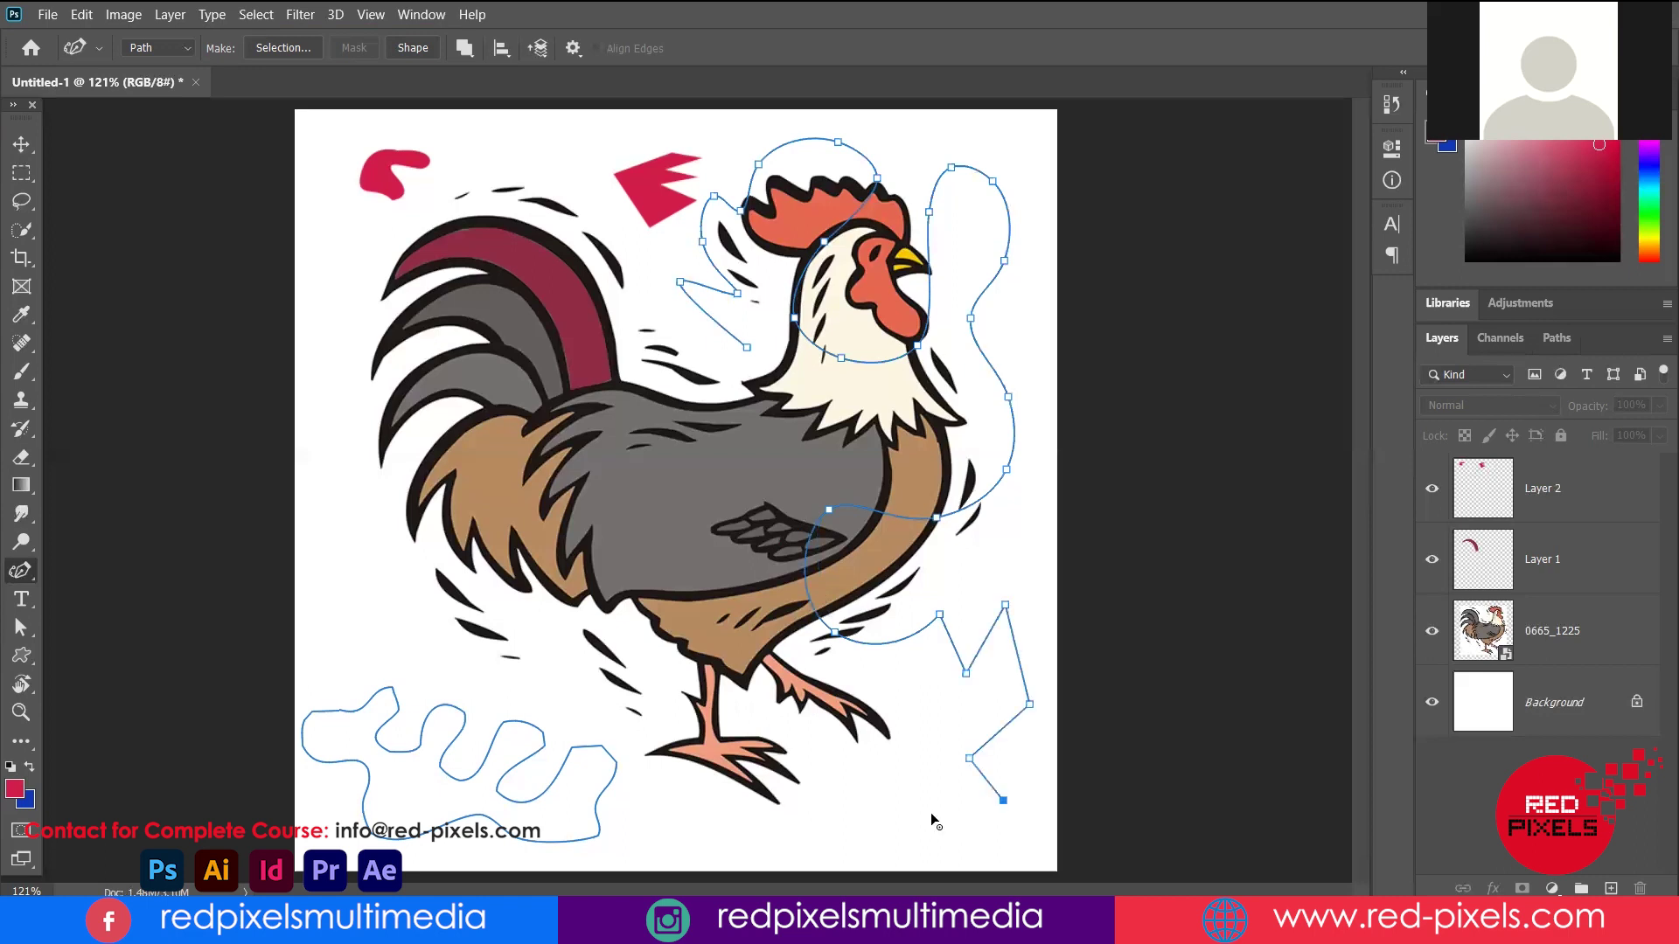
left_click(932, 814)
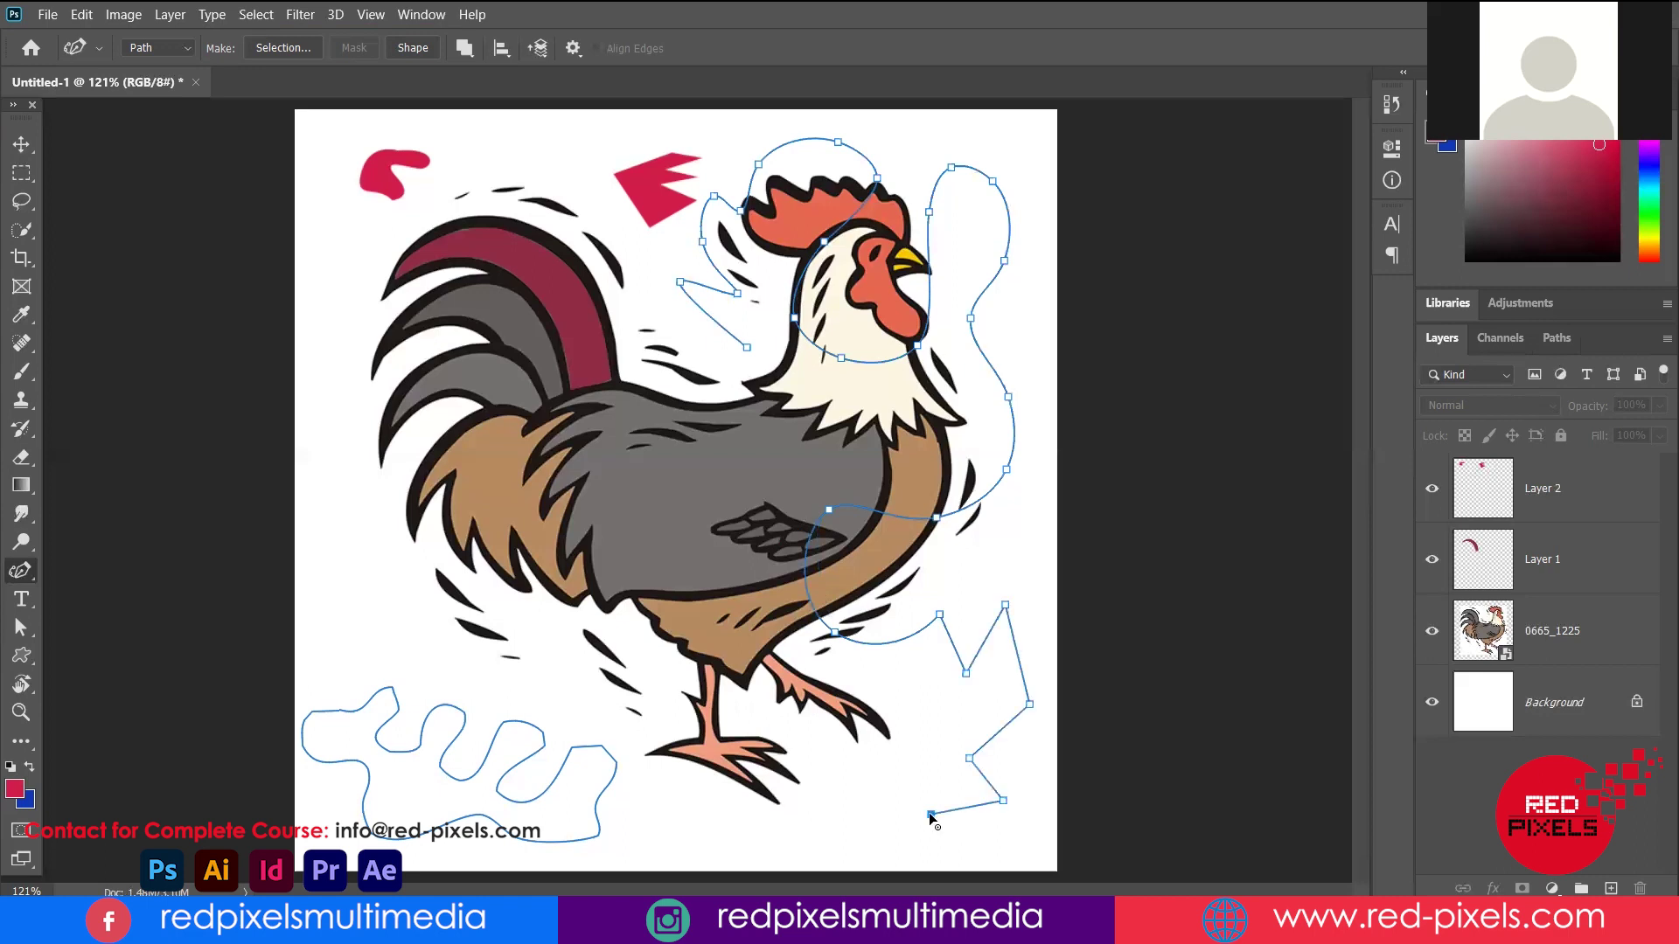
left_click(858, 778)
left_click(936, 743)
left_click(936, 701)
left_click(974, 701)
left_click(1022, 710)
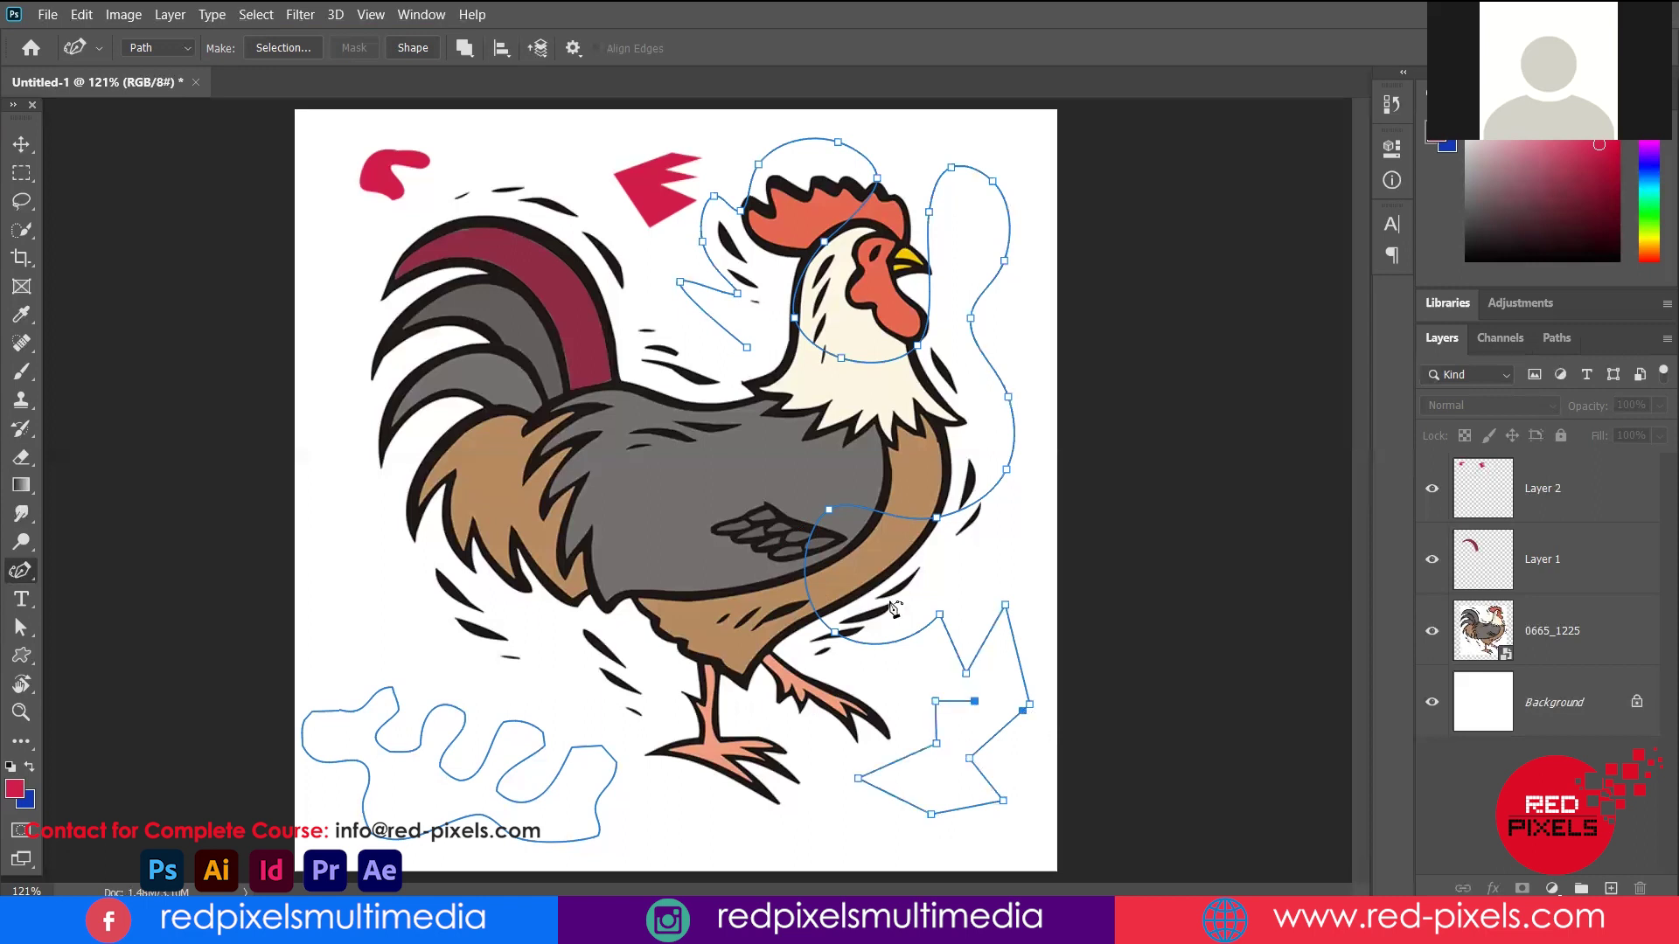
left_click(909, 676)
Curve the path left across the rooster, up around the tail, and join the open ends
left_click(802, 690)
left_click(718, 576)
left_click(703, 468)
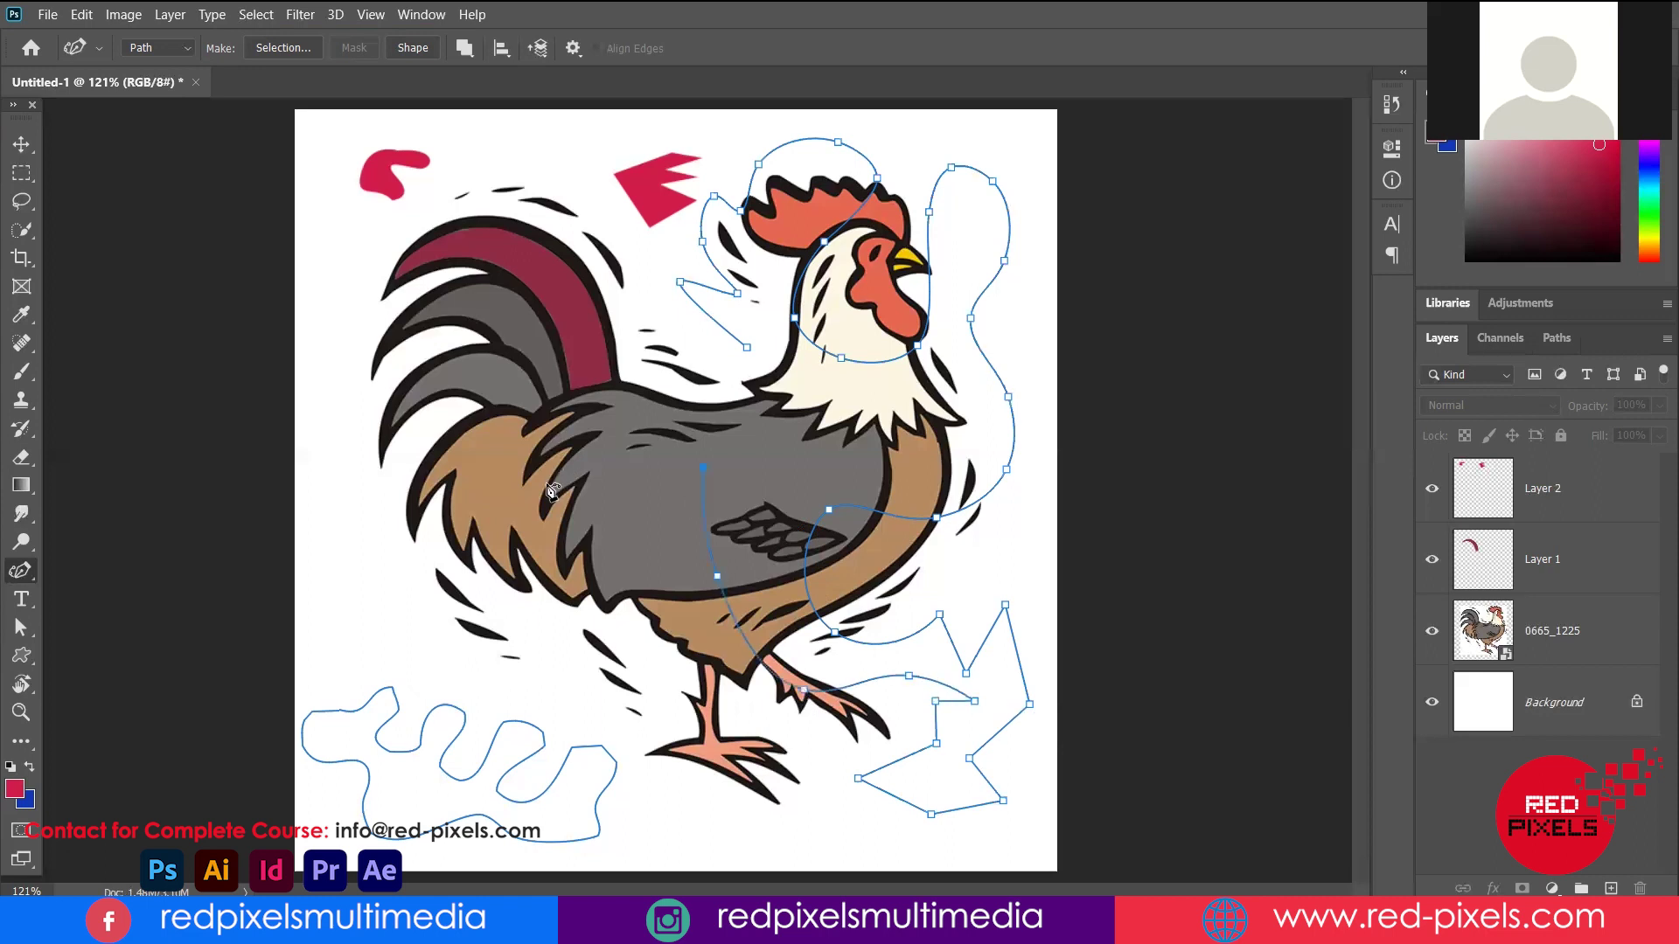
left_click(553, 470)
left_click(589, 619)
left_click(645, 699)
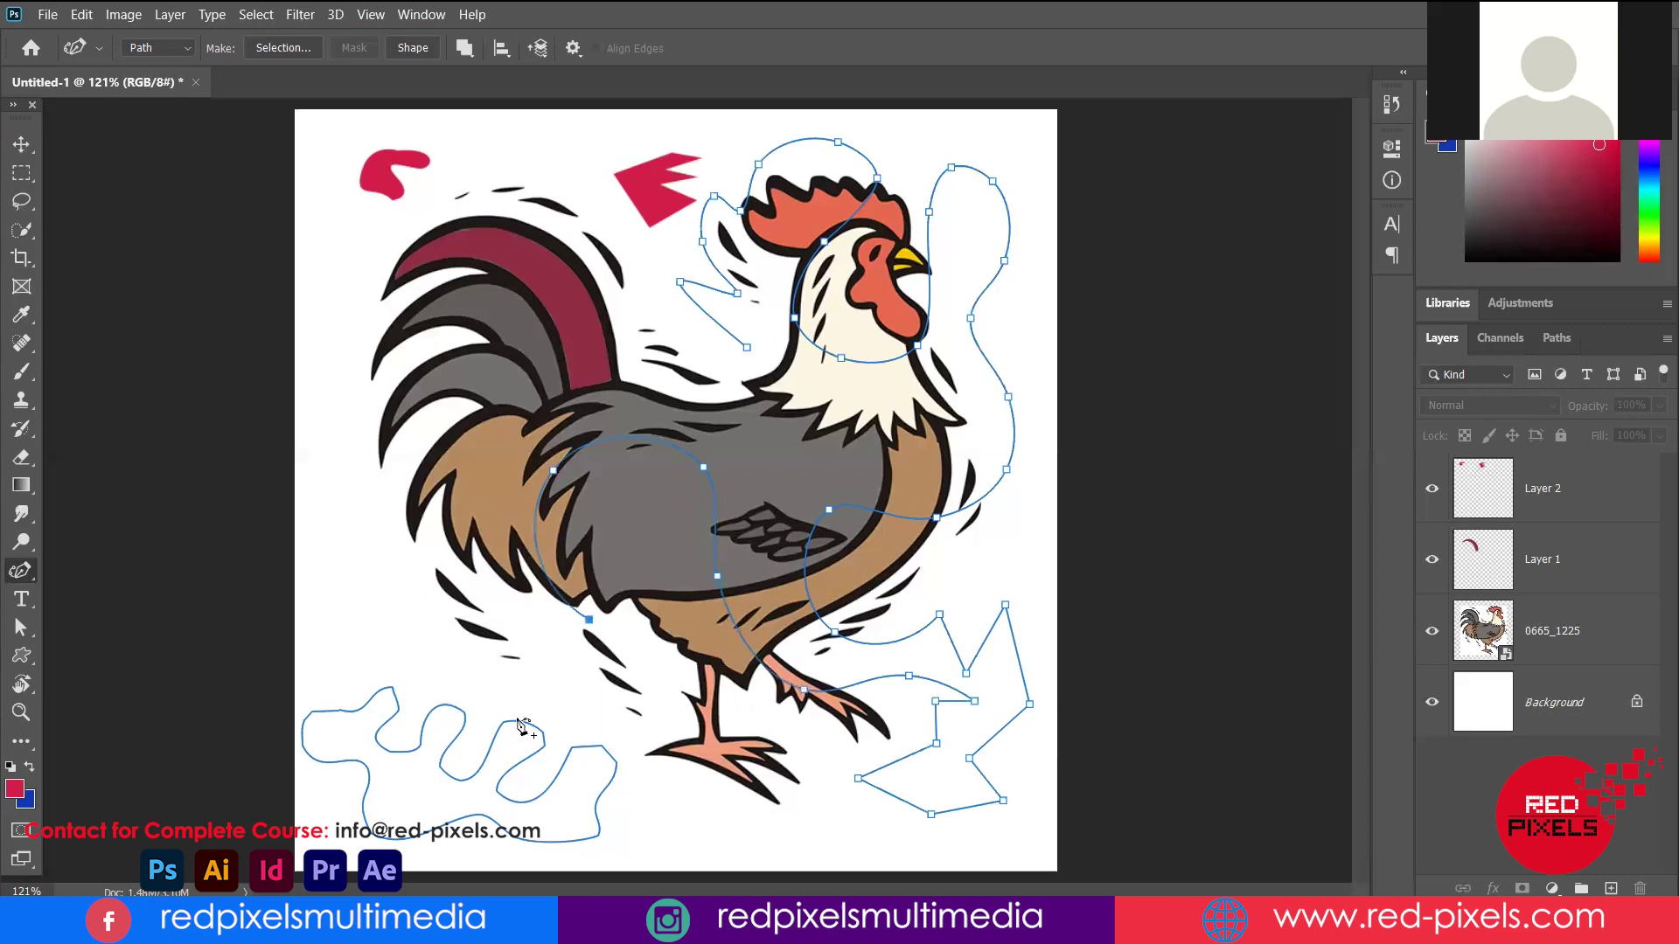
left_click(437, 658)
left_click(372, 484)
left_click(412, 348)
left_click(465, 344)
left_click(637, 335)
left_click(747, 347)
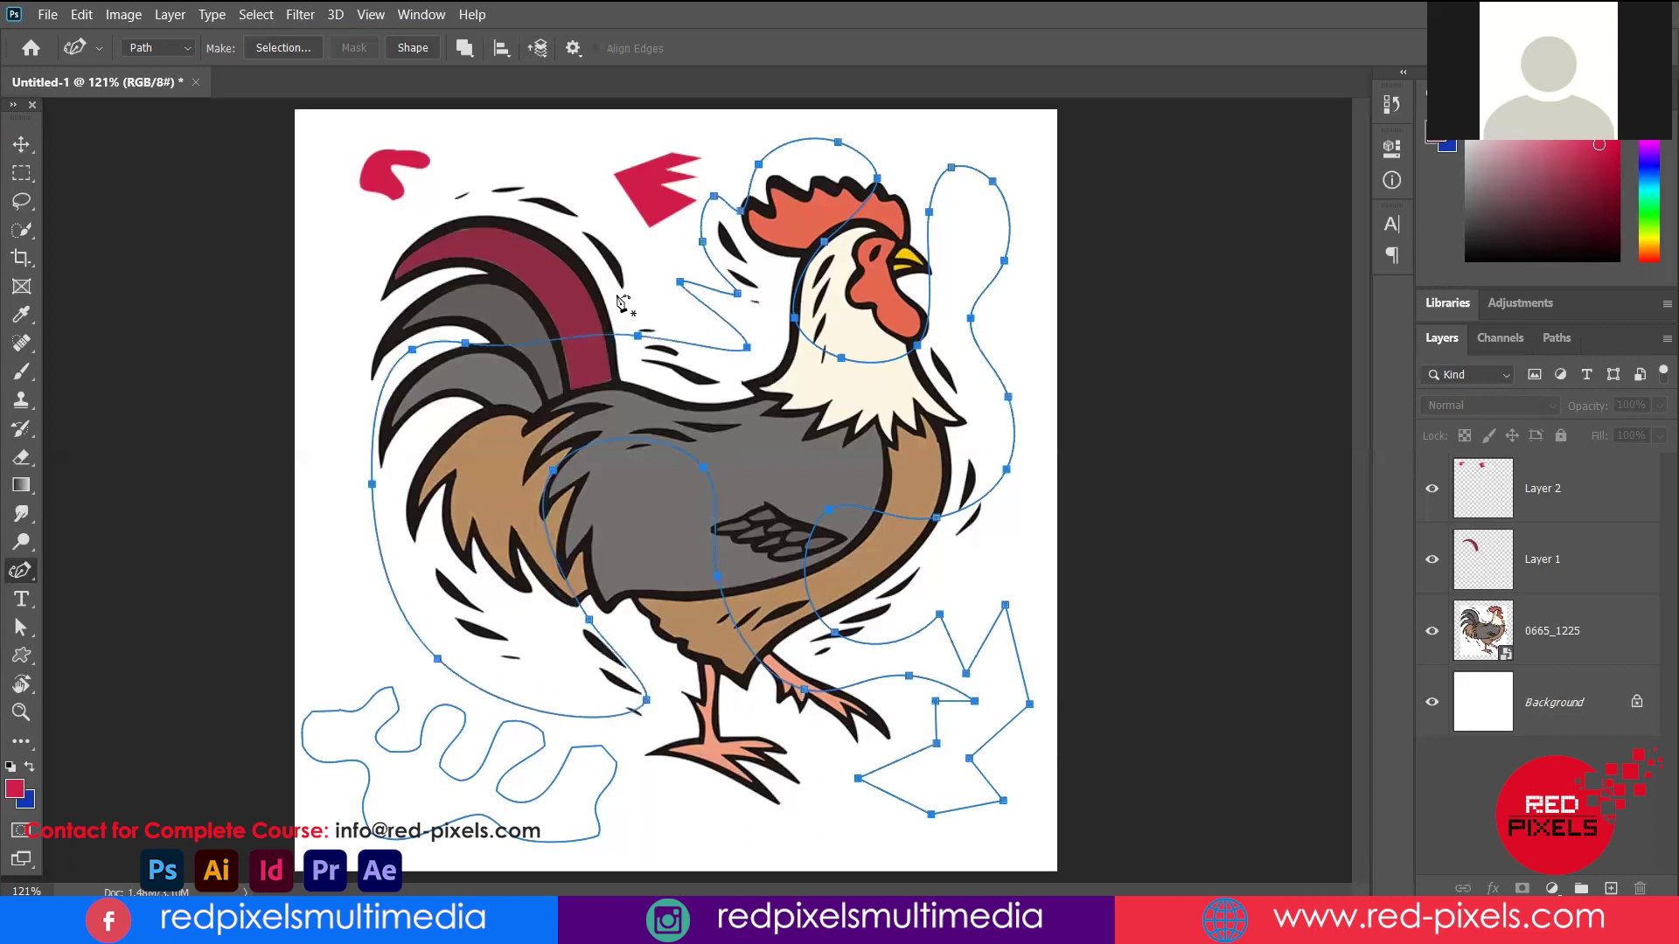
Add anchors beside the head and lower right, undoing the stray one
left_click(929, 294)
left_click(934, 619)
key("ctrl+z")
Delete Layer 2, Layer 1 and the rooster layer, leaving only the Background
left_click(21, 144)
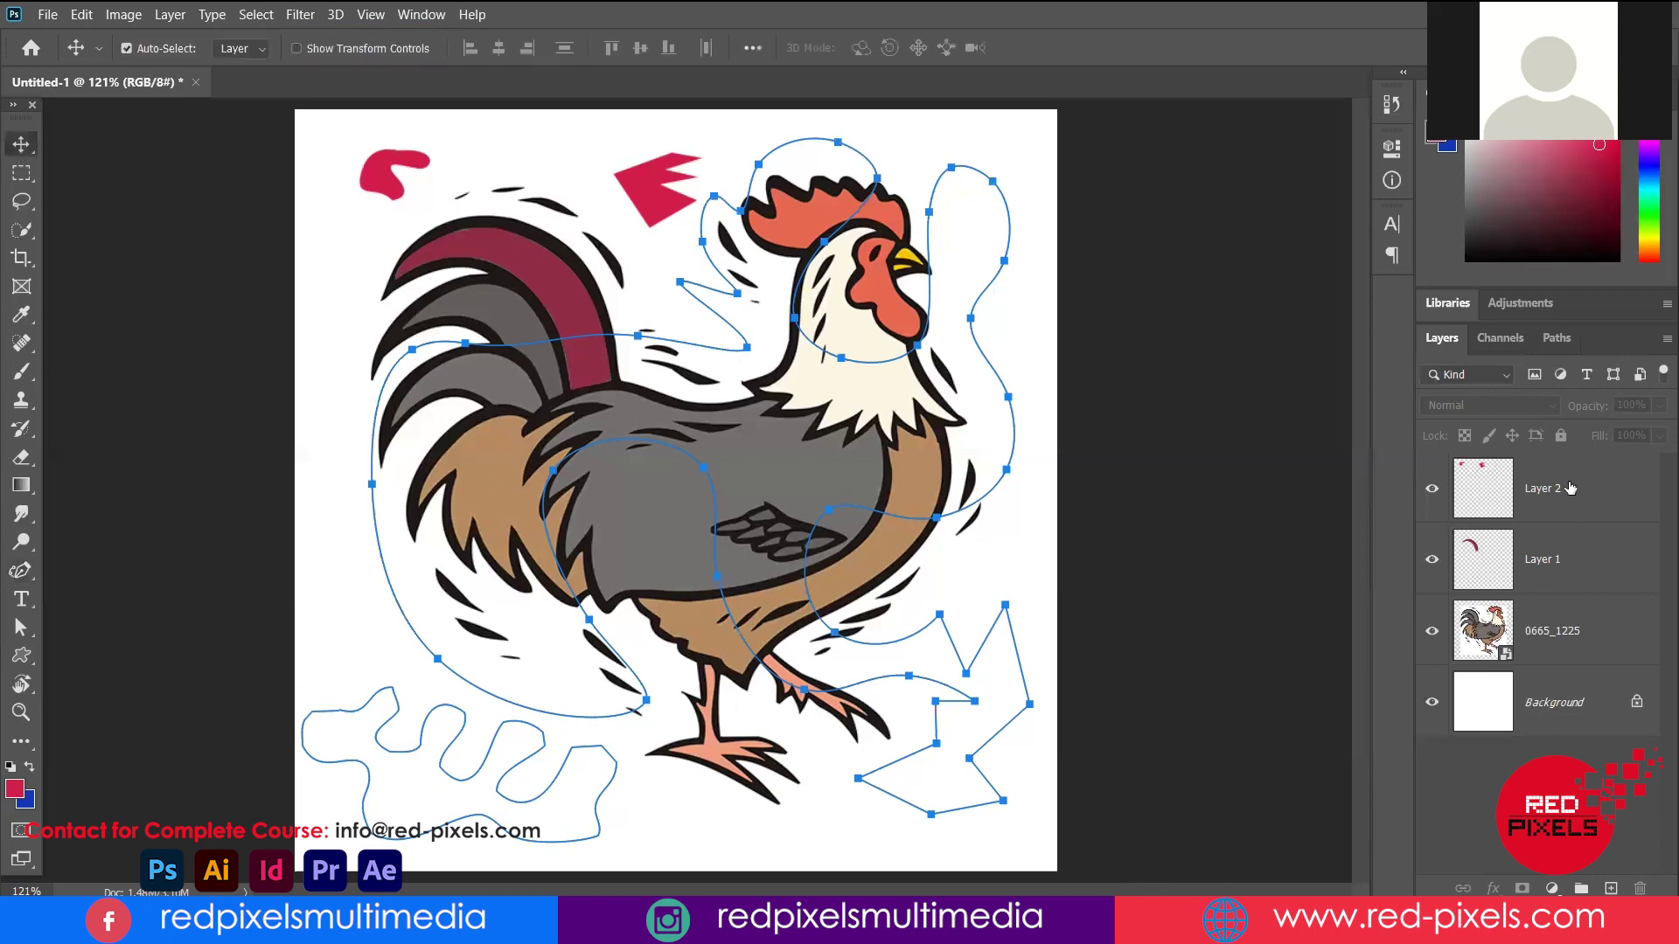
left_click(1577, 504)
left_click(1584, 644, "shift")
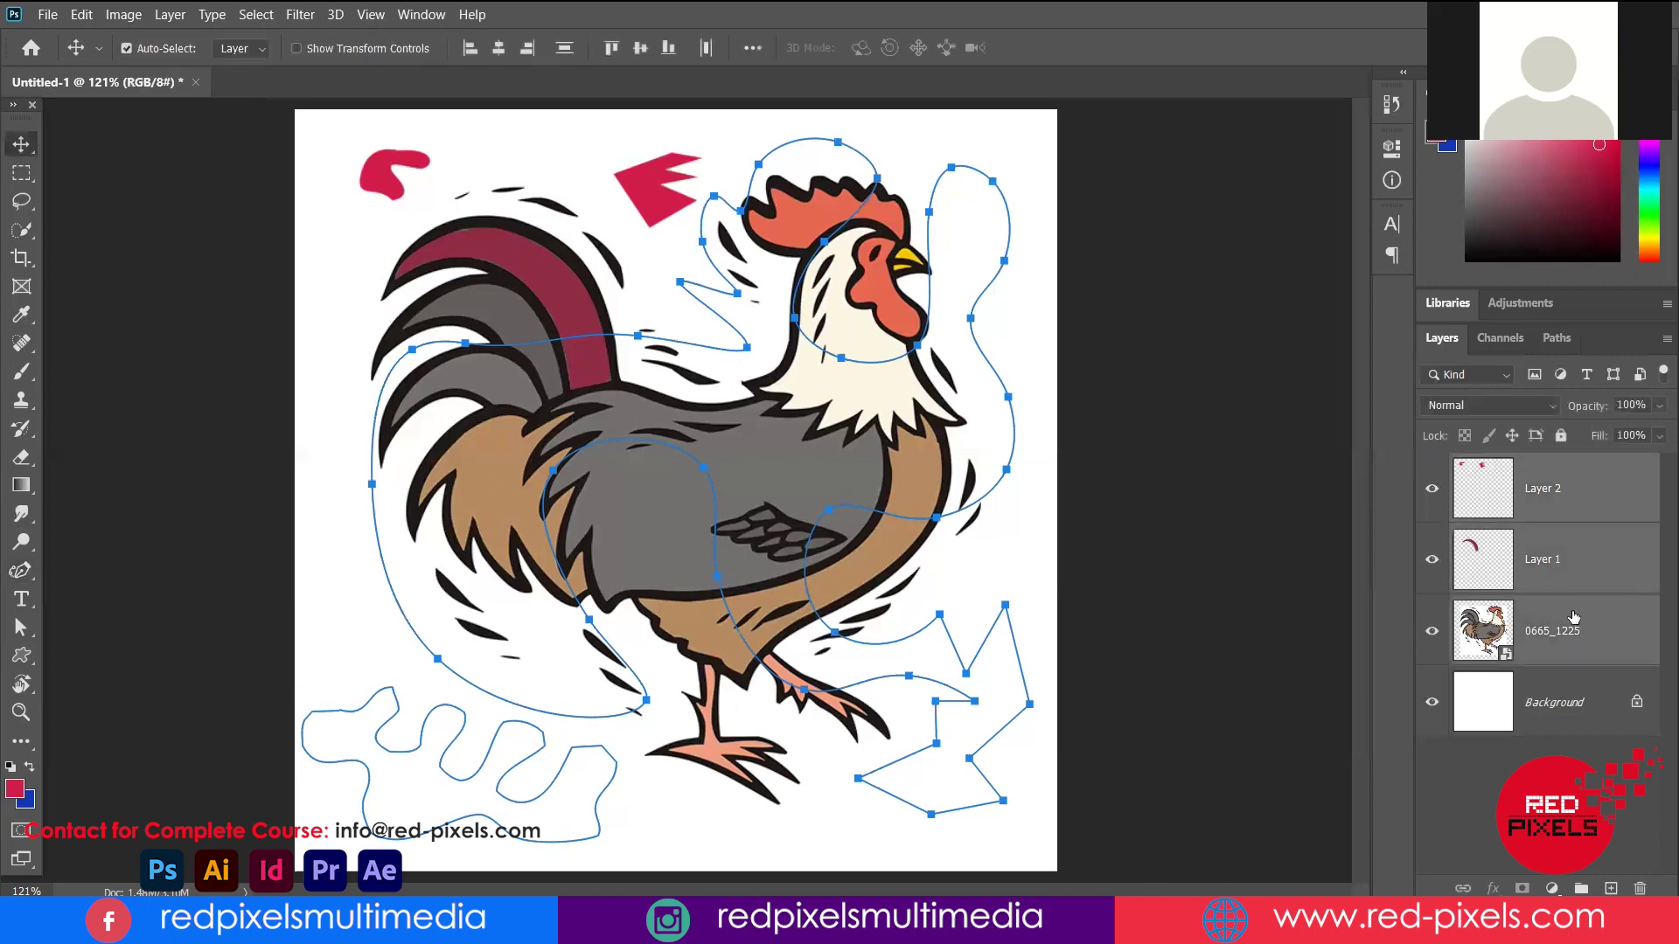
key("Delete")
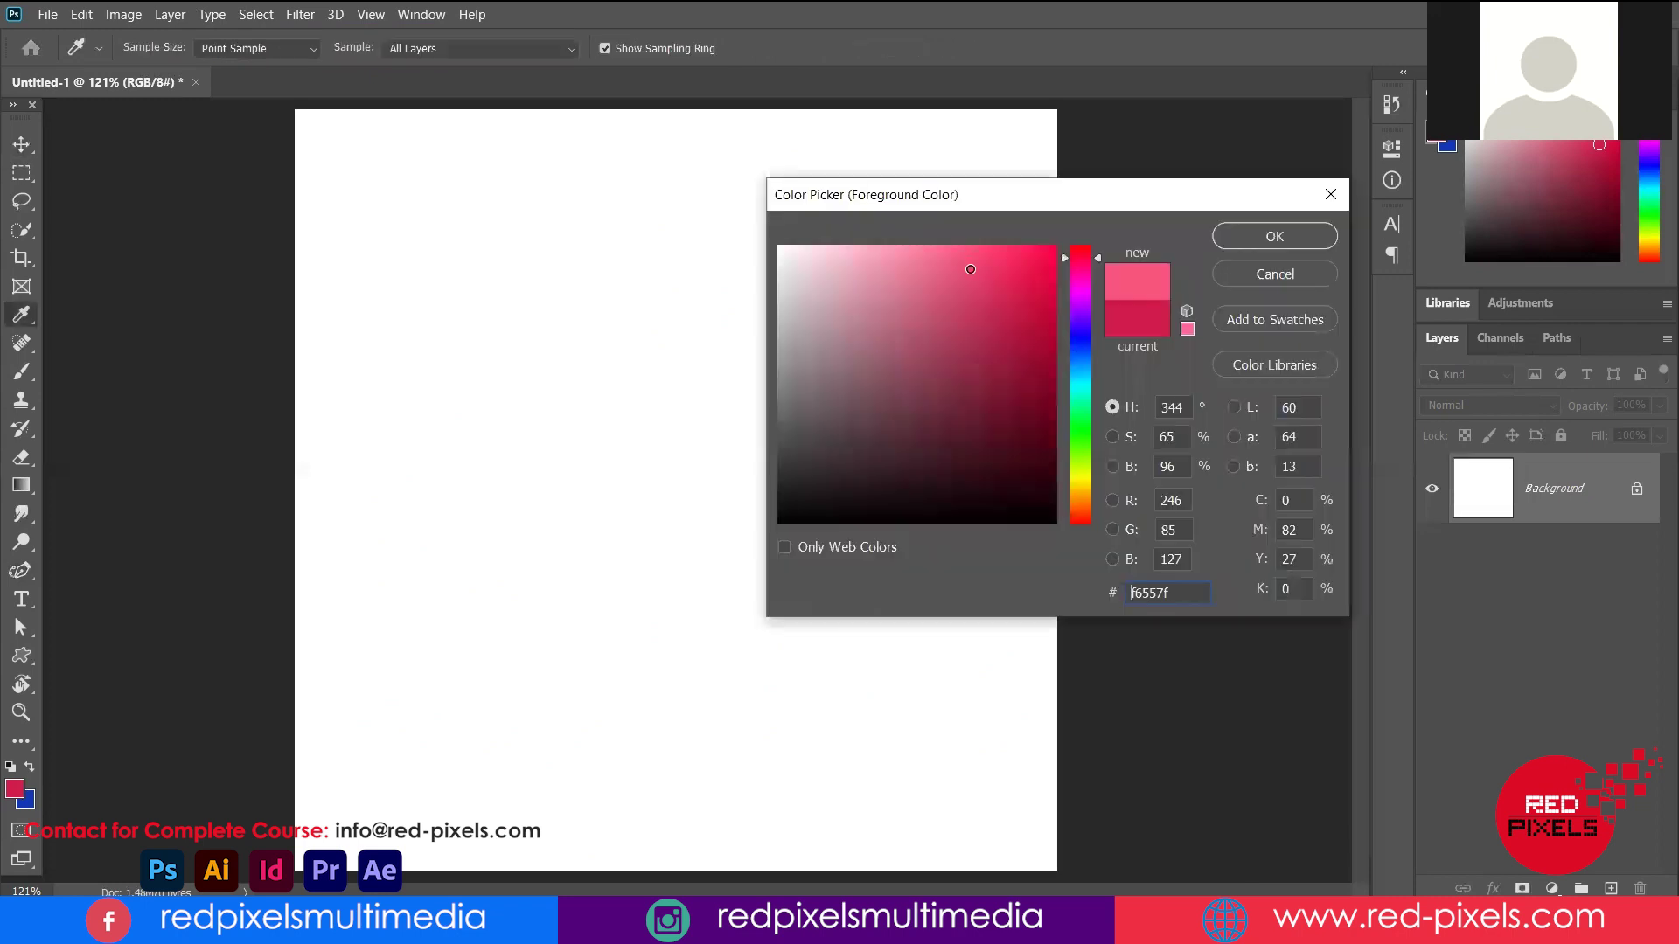
Set the foreground colour to pink and fill the Background with it
left_click_drag(971, 271, 980, 268)
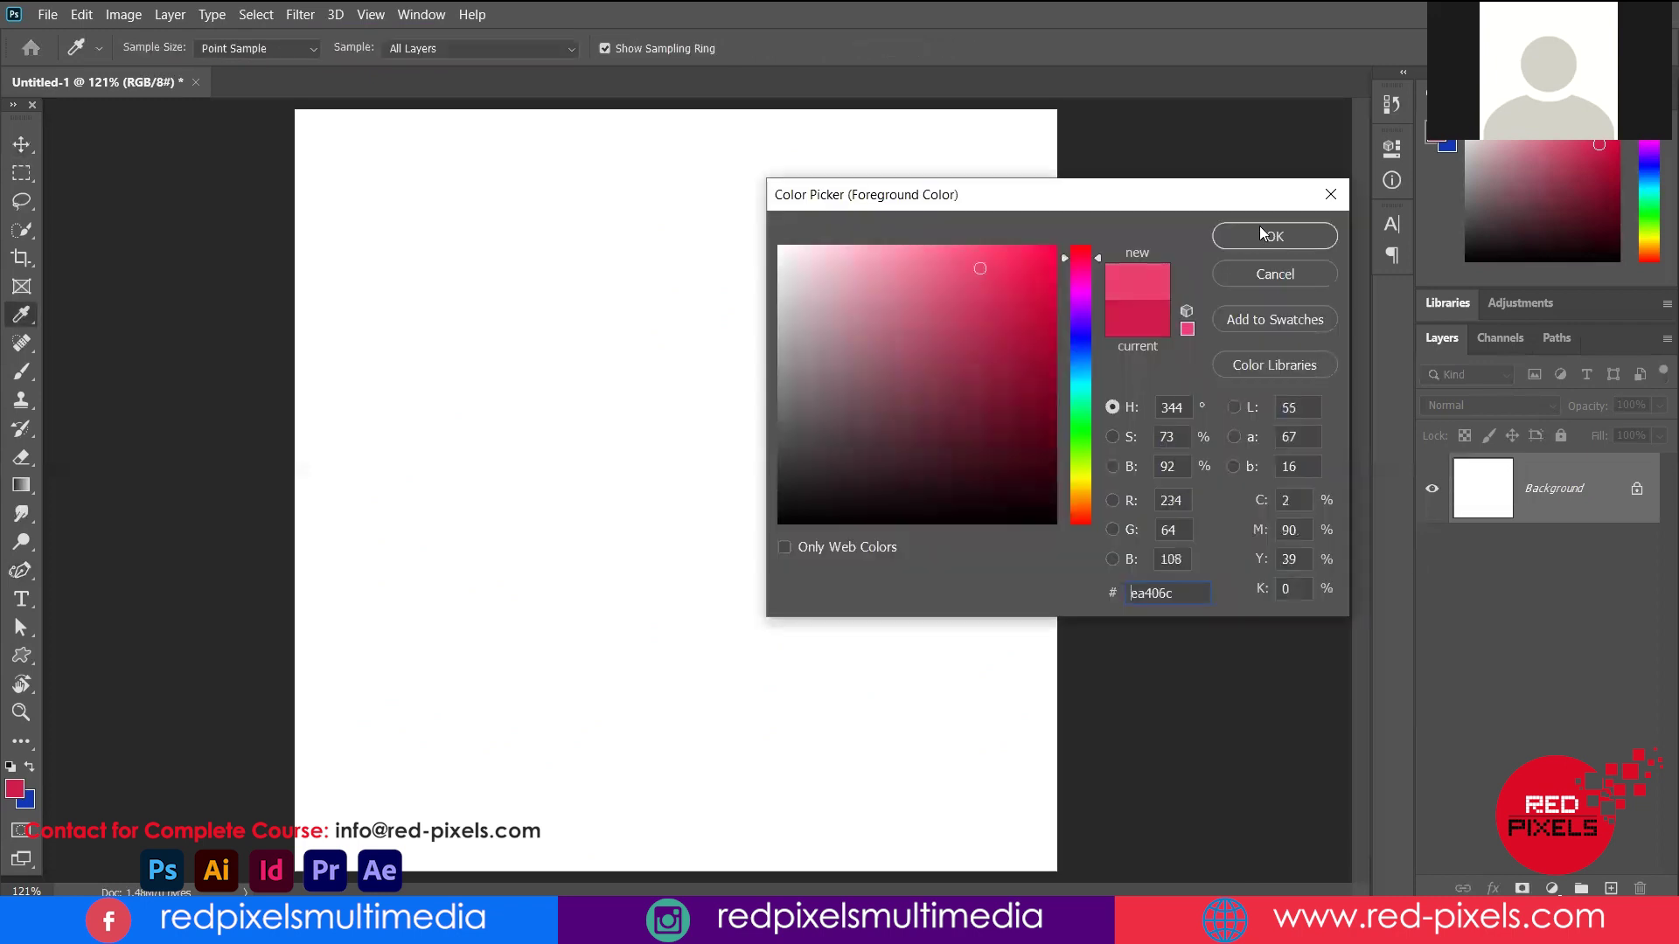
key("Return")
key("v")
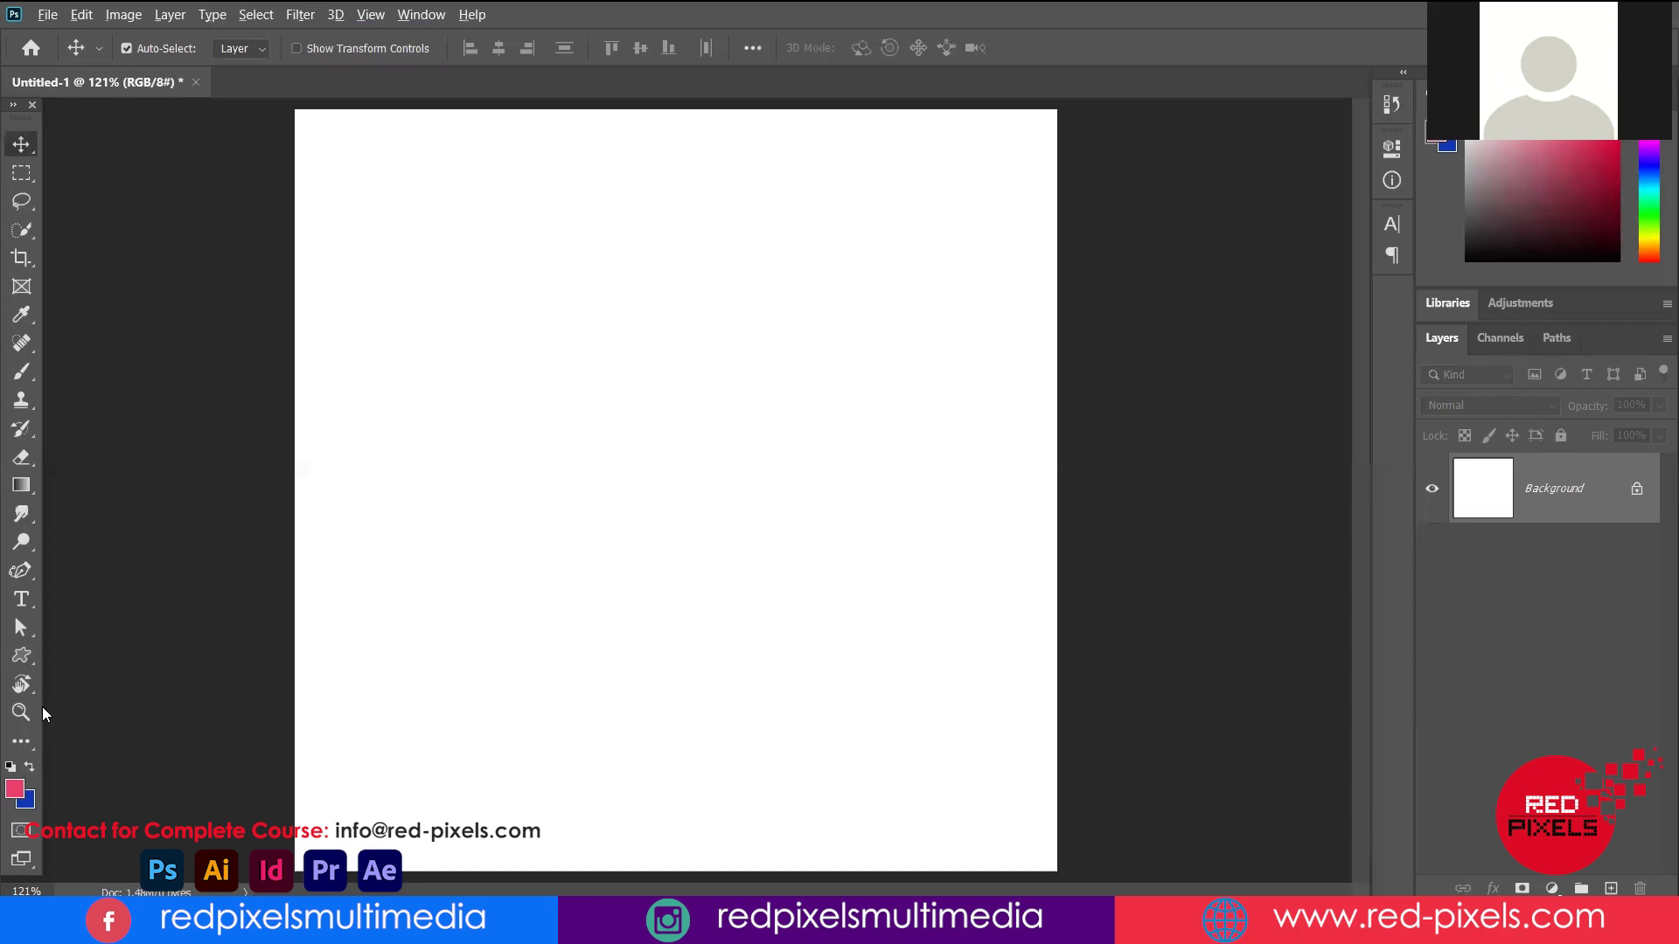
key("alt+BackSpace")
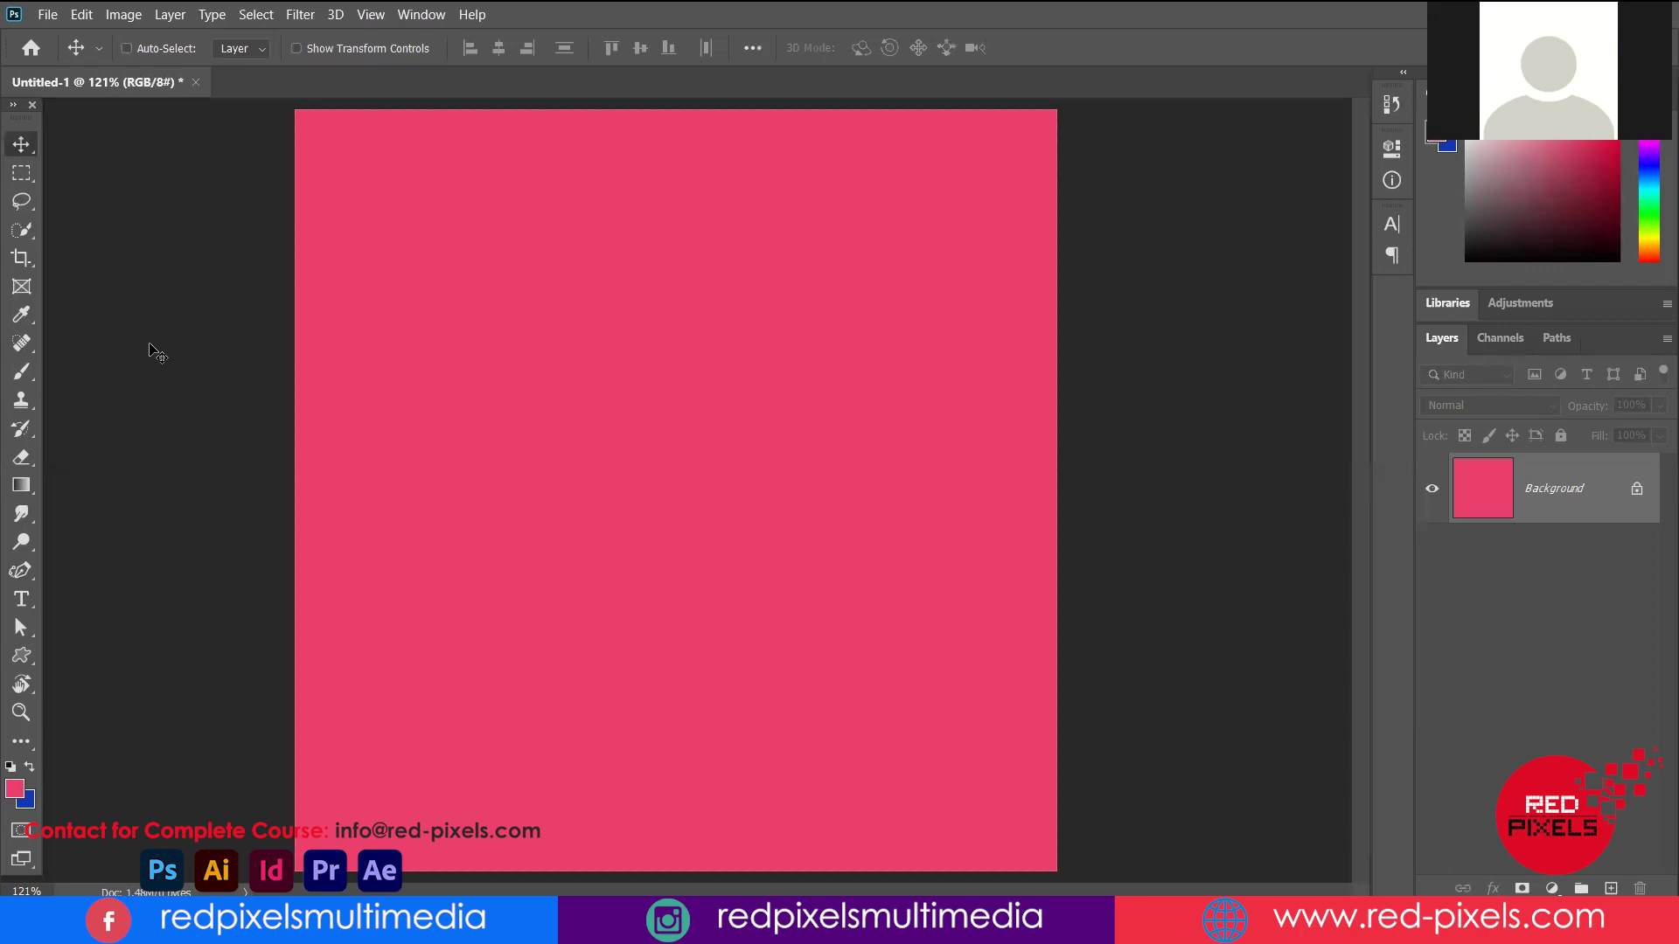
key("ctrl+BackSpace")
key("alt+BackSpace")
Draw a closed curvy Pen outline for a blob in the top-left
key("p")
left_click(512, 208)
left_click(542, 159)
left_click(635, 187)
left_click(598, 259)
left_click(516, 310)
left_click(392, 366)
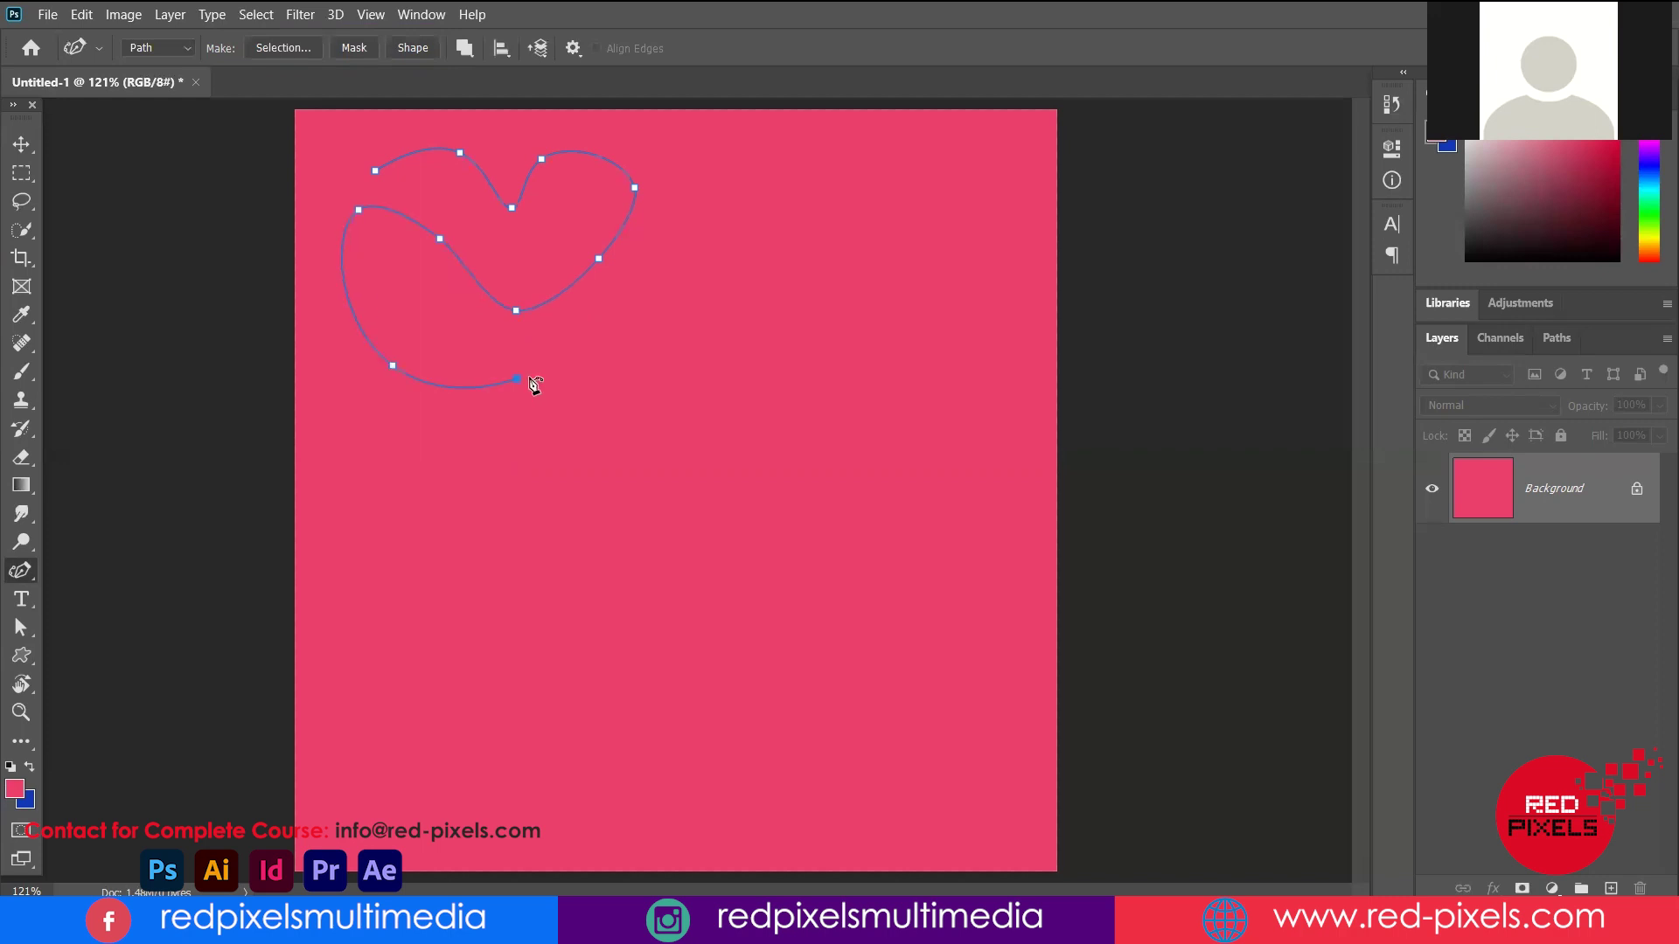
left_click(536, 449)
left_click(424, 488)
left_click(347, 435)
left_click(306, 245)
left_click(375, 171)
Convert the outline to a selection and nudge it slightly into place
key("ctrl+Return")
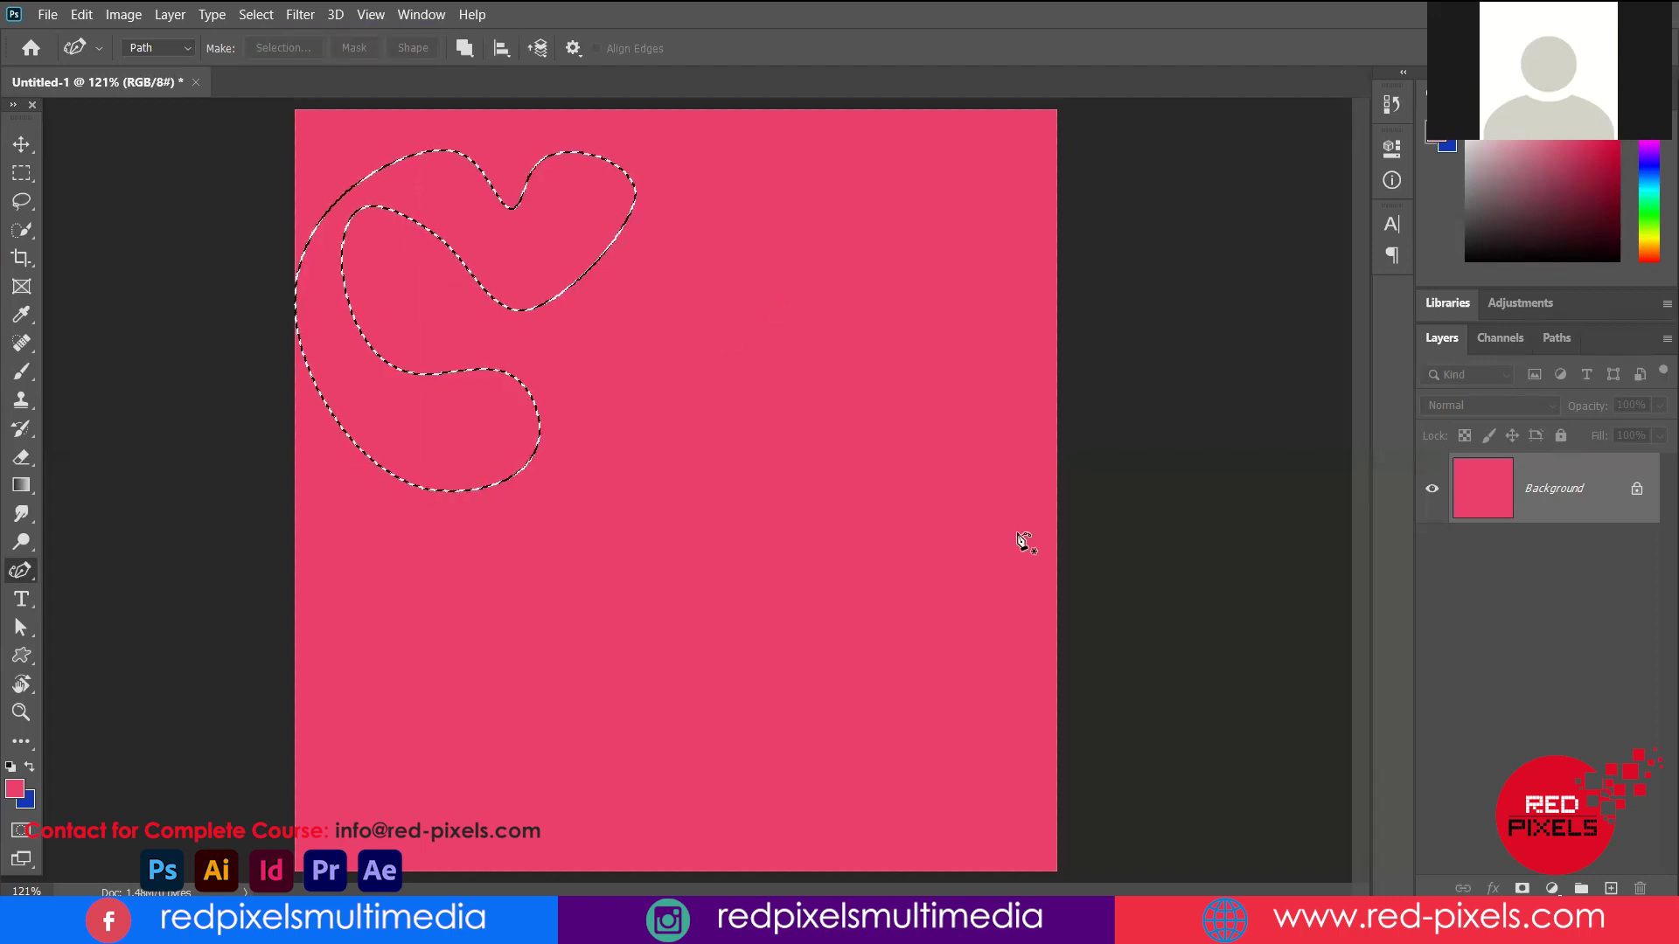
key("m")
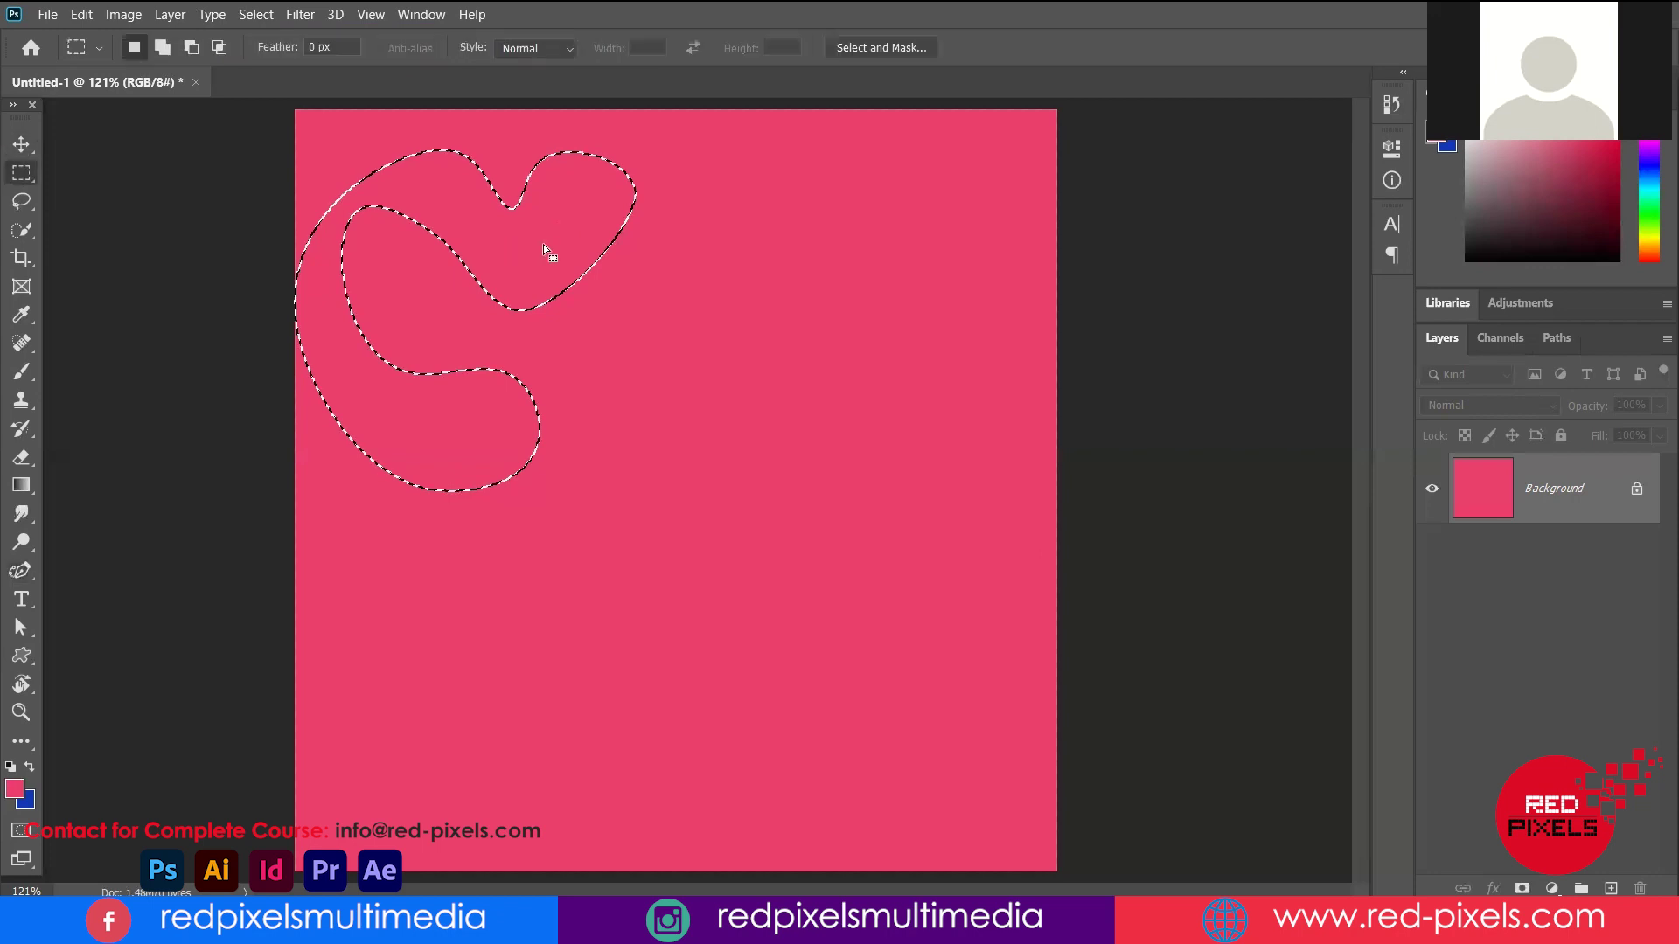
left_click_drag(541, 235, 570, 223)
key("Left")
key("Left")
key("Left")
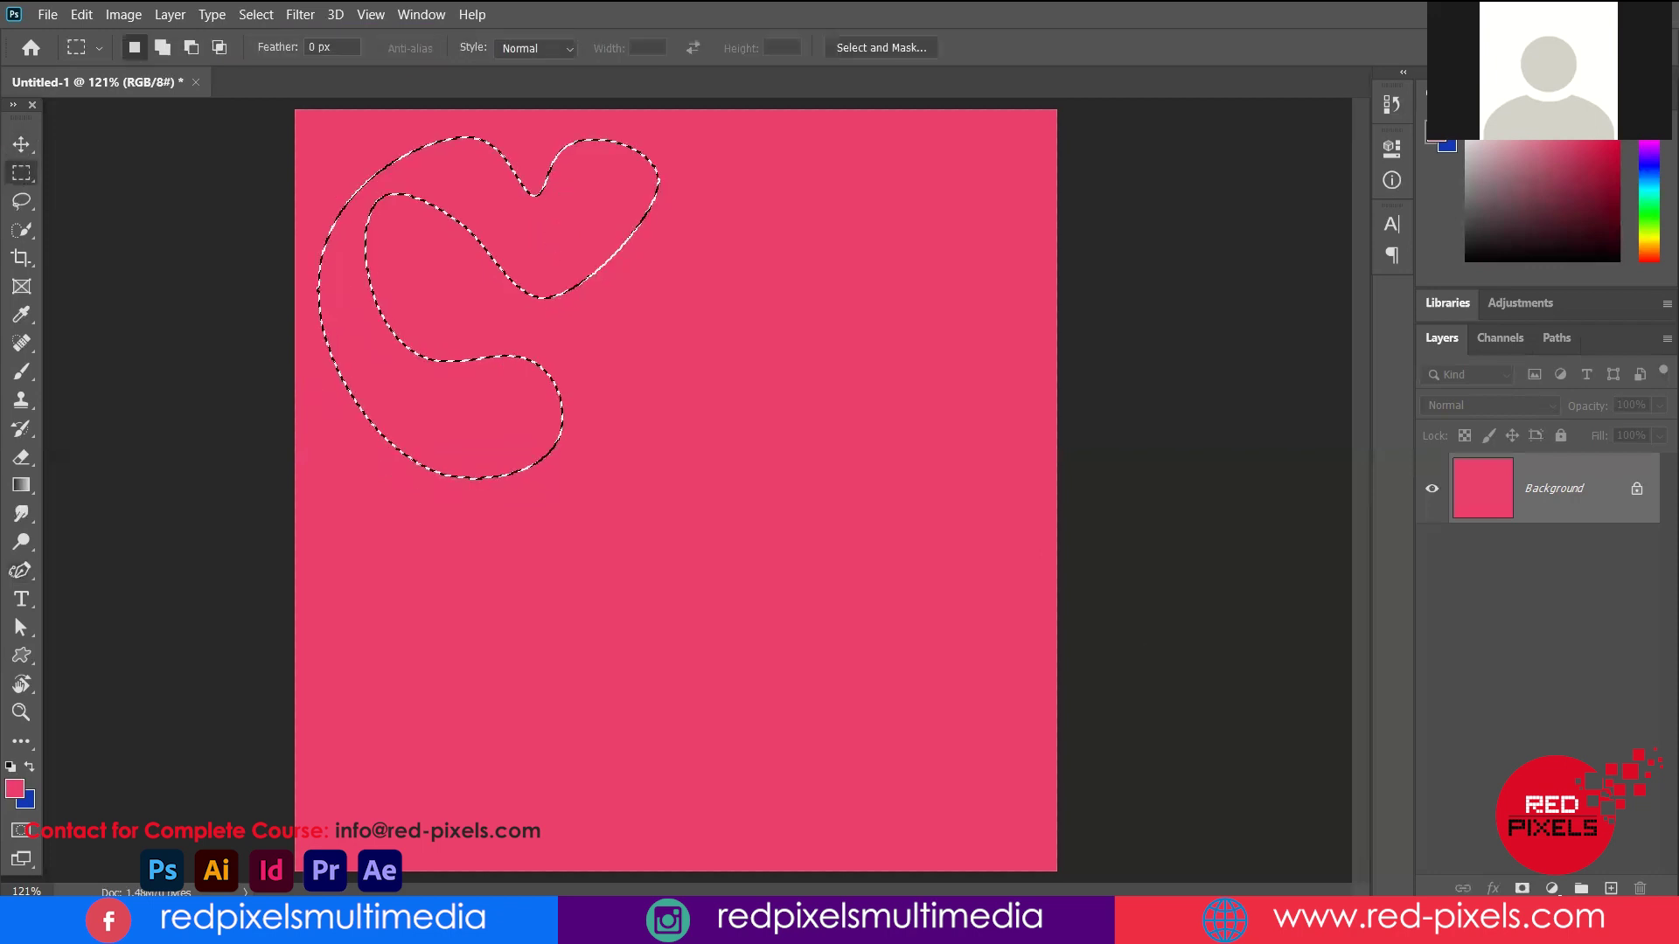
Fill the selection with bright orange on a new layer, then deselect
key("ctrl+shift+alt+n")
left_click(14, 789)
left_click_drag(1025, 282, 1023, 229)
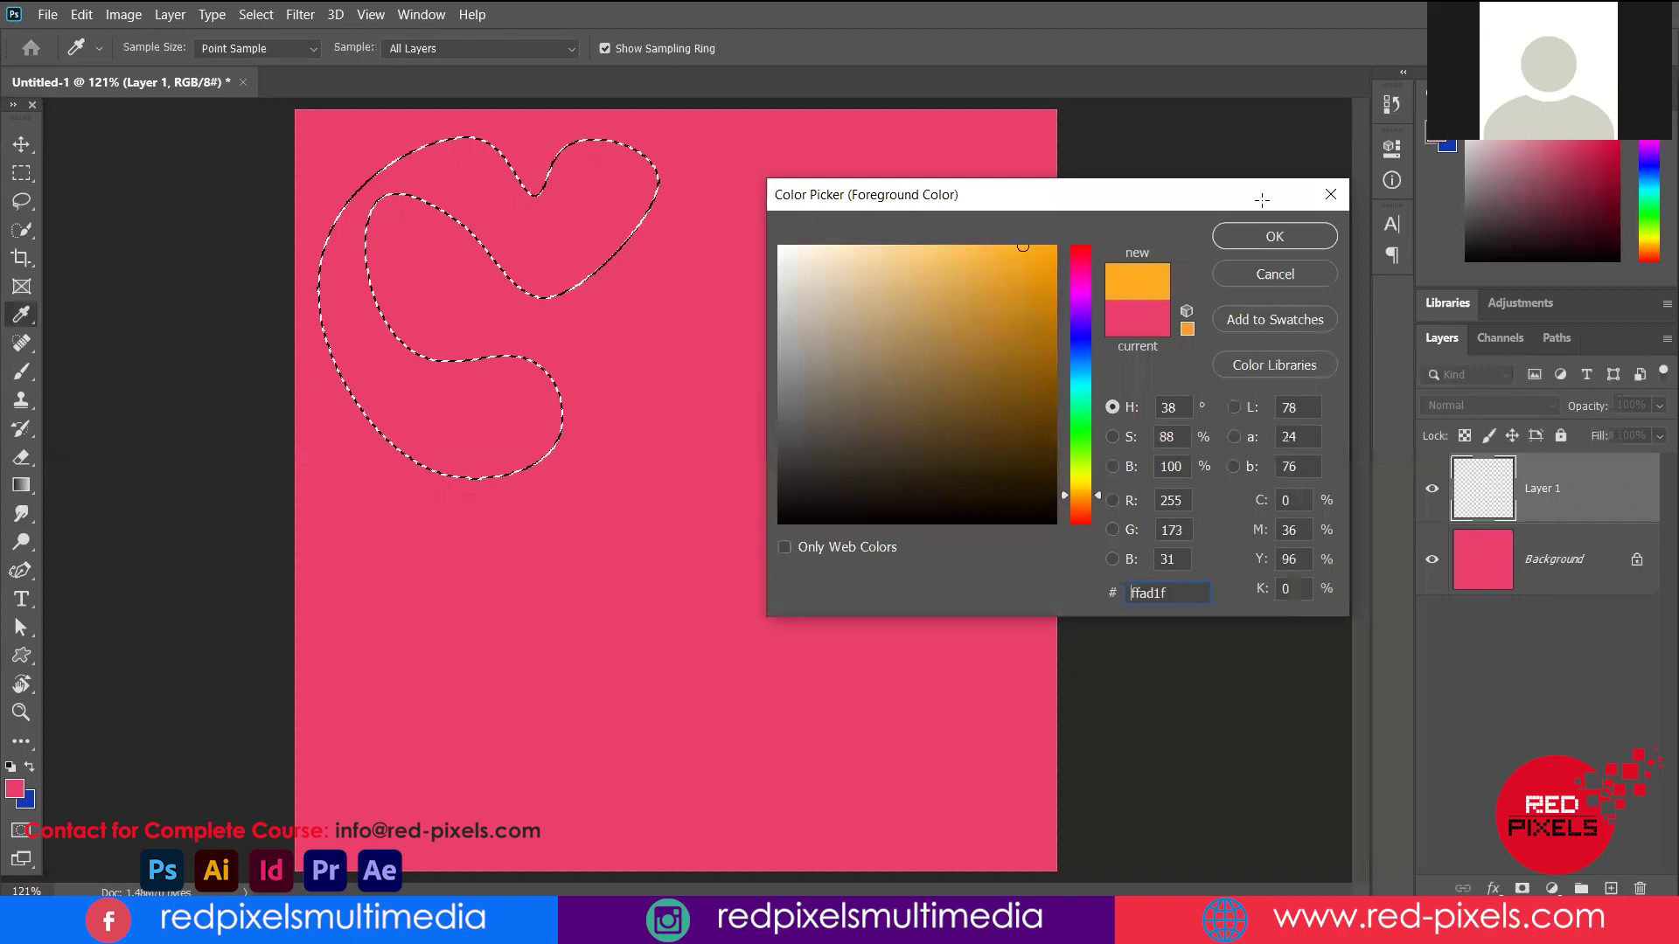
key("Return")
key("alt+BackSpace")
key("m")
key("ctrl+d")
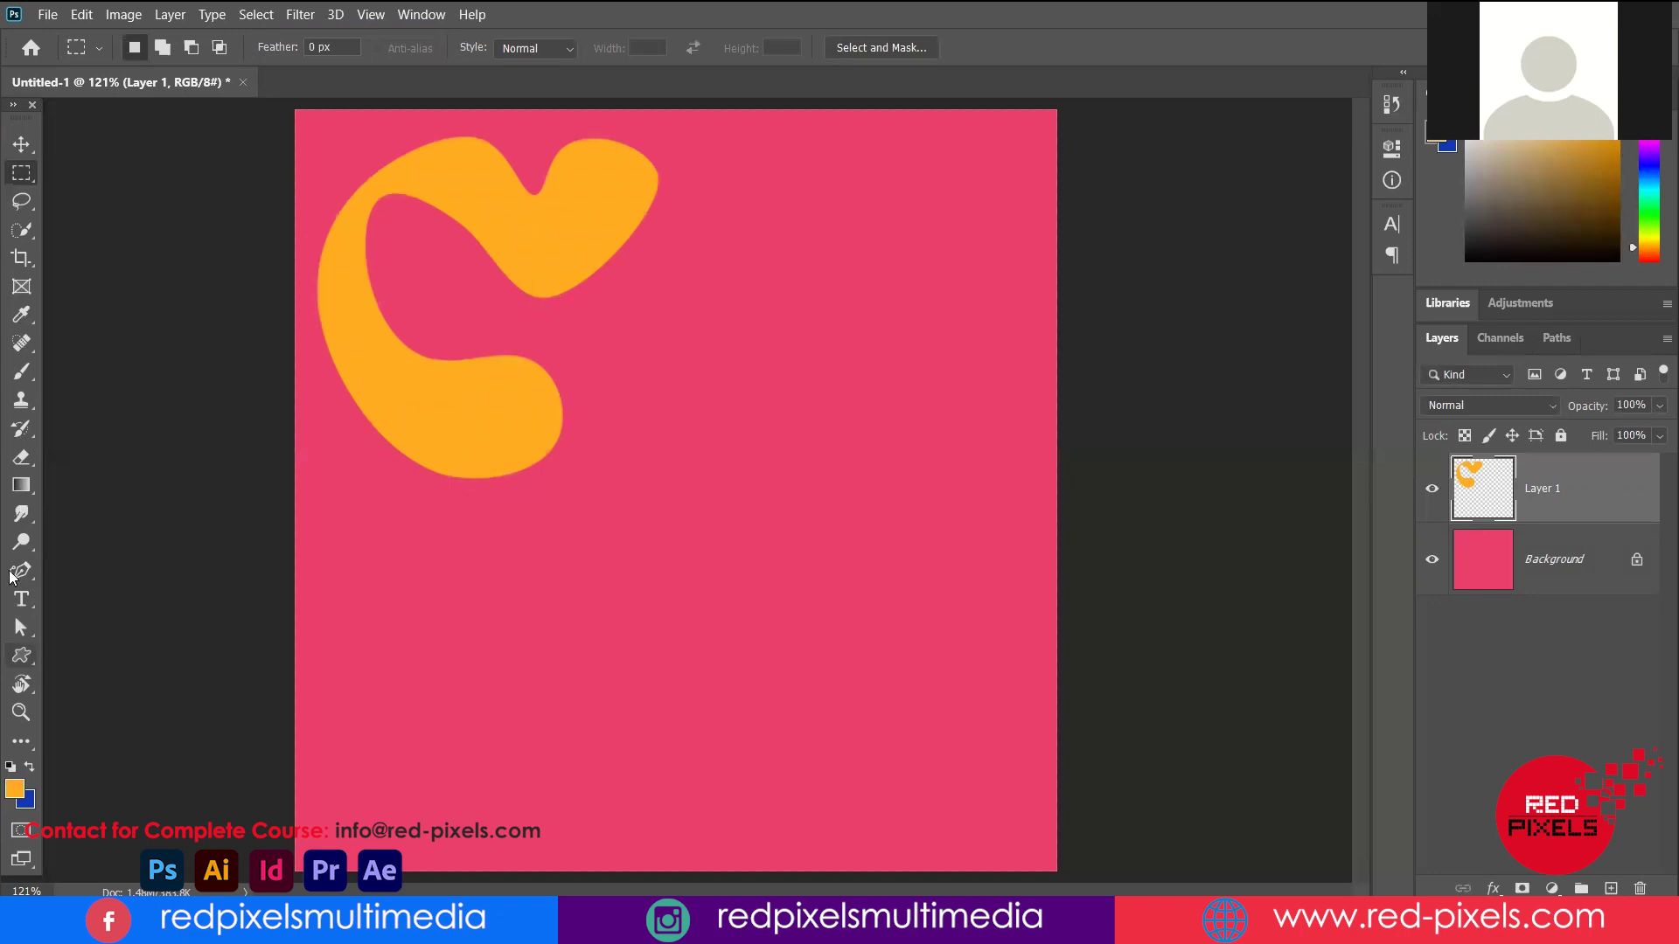
Draw a second closed curvy blob outline at the upper right, removing a stray anchor
left_click(833, 150)
left_click(948, 181)
left_click(865, 274)
left_click(790, 223)
left_click(750, 316)
left_click(827, 351)
left_click(691, 395)
left_click(675, 276)
left_click(734, 145)
left_click(796, 147)
left_click(846, 200)
left_click(833, 150)
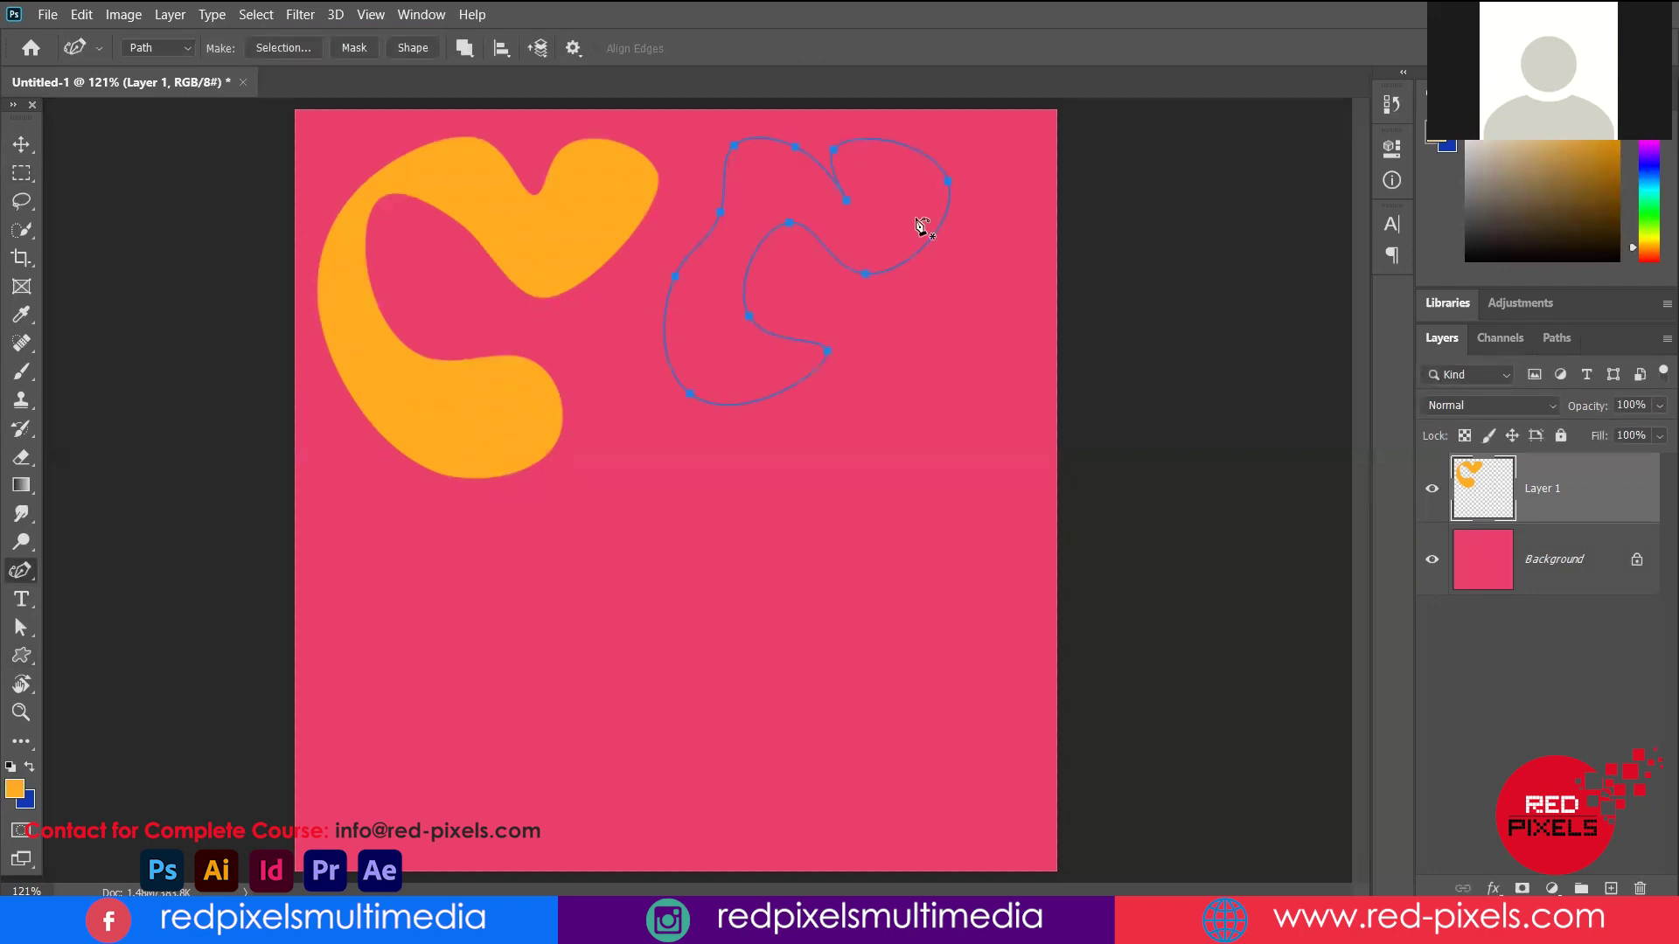
key("Delete")
left_click(833, 149)
Move the second blob's selection to the lower middle and fill it purple on Layer 2
key("ctrl+Return")
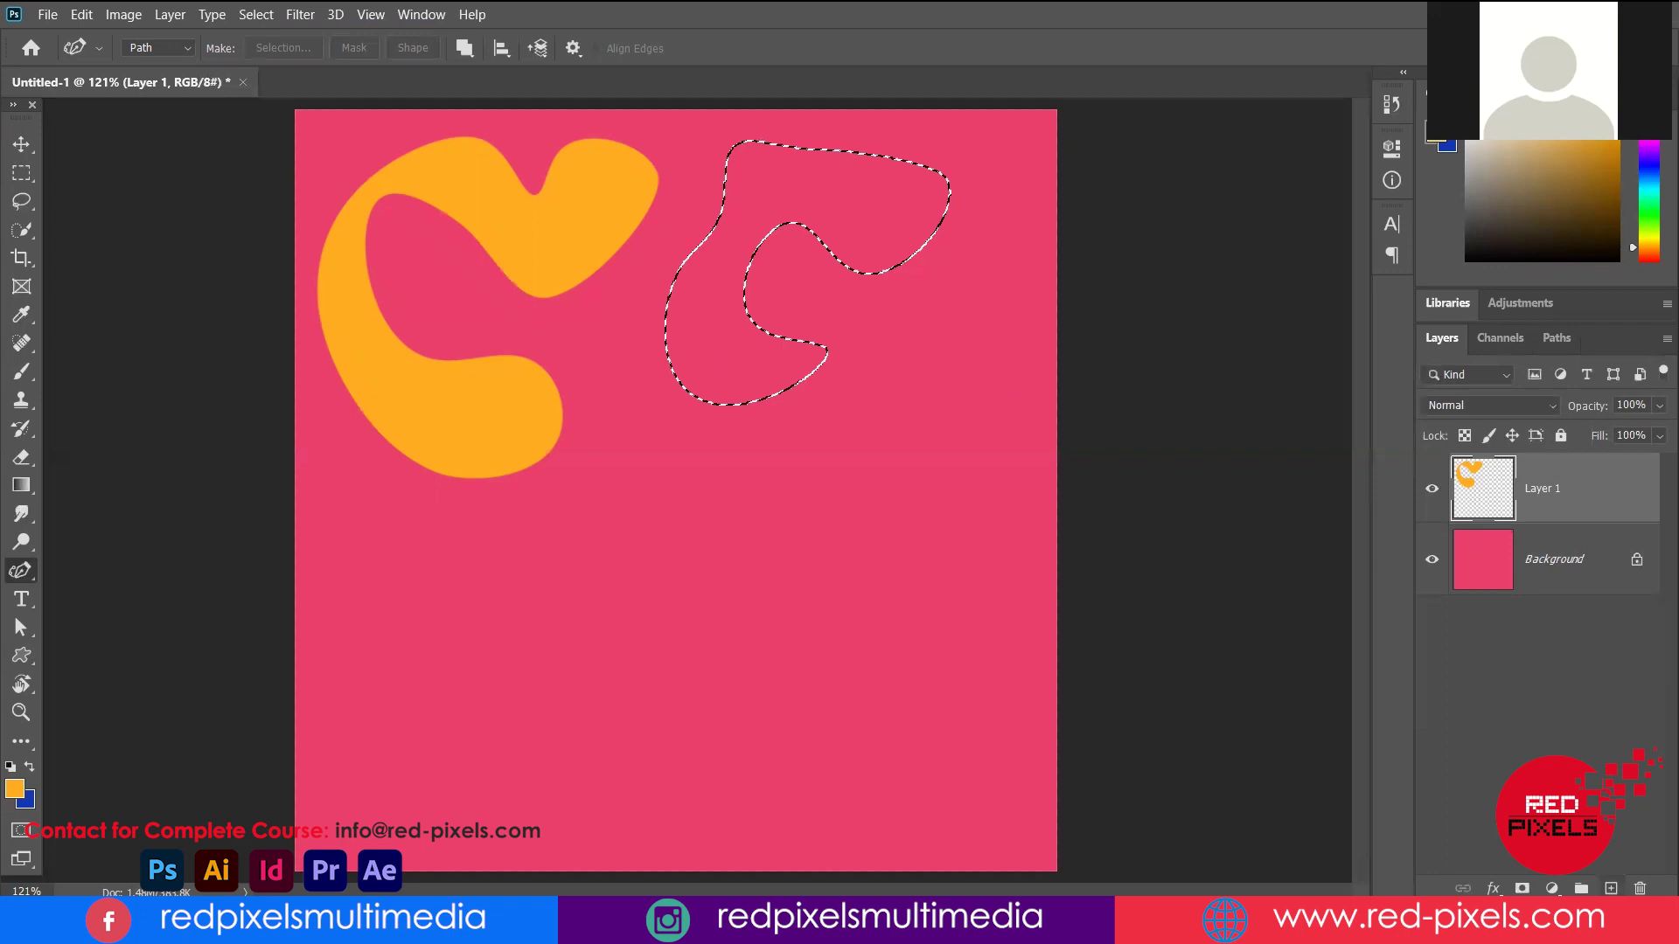
key("ctrl+shift+alt+n")
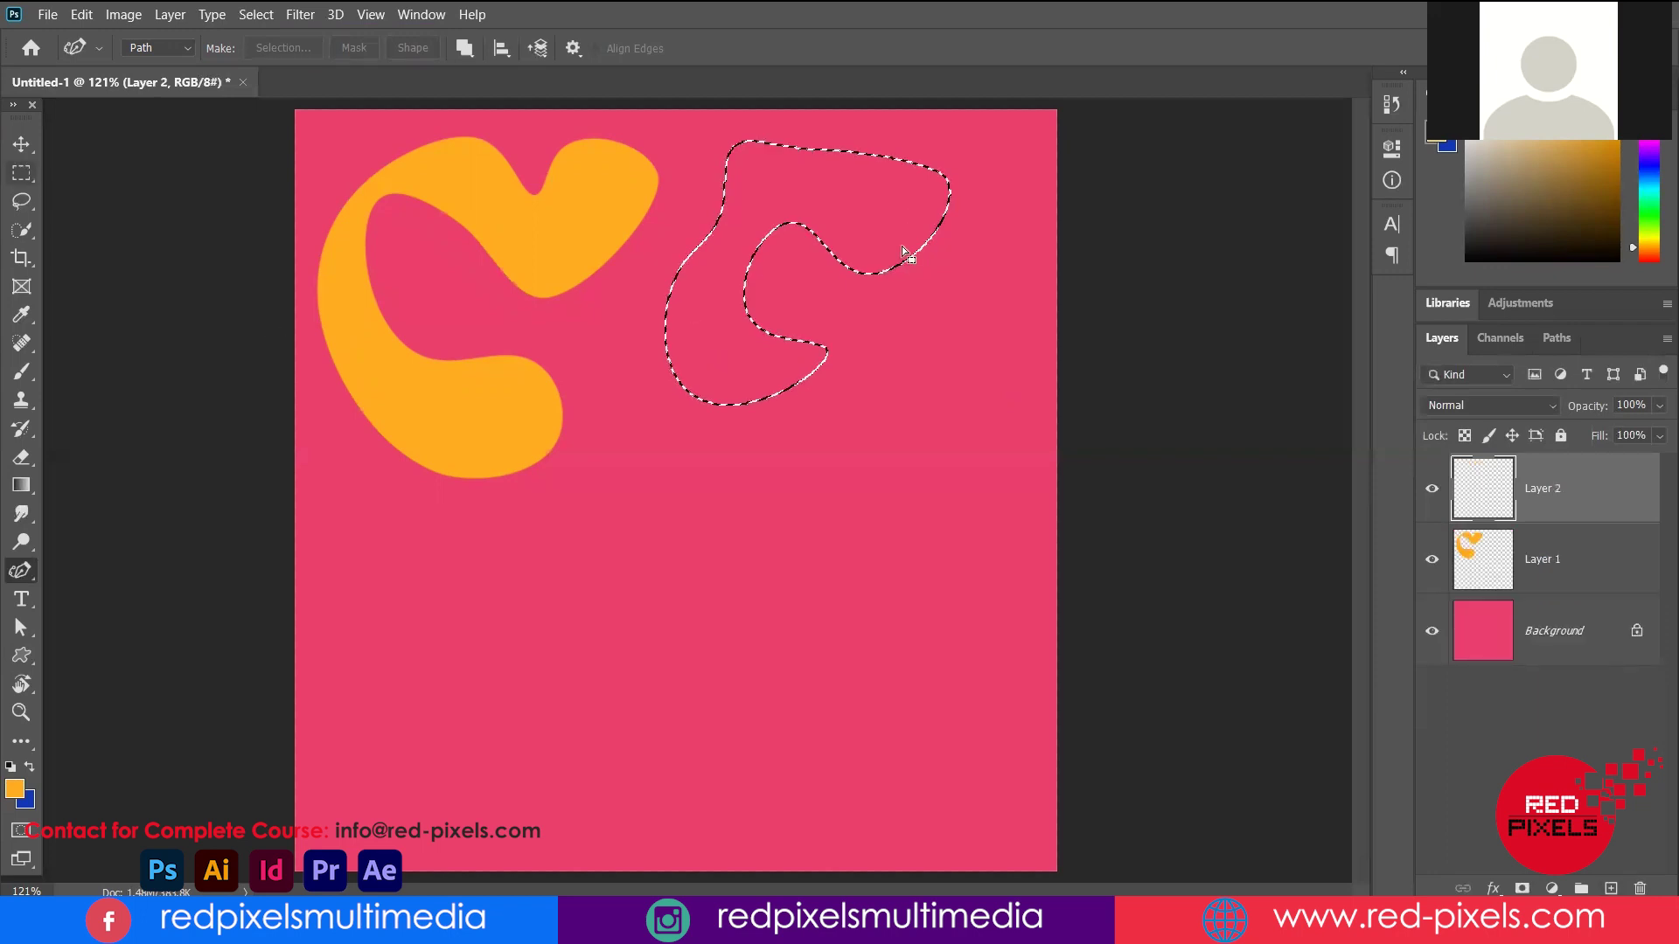
key("m")
left_click_drag(941, 170, 822, 562)
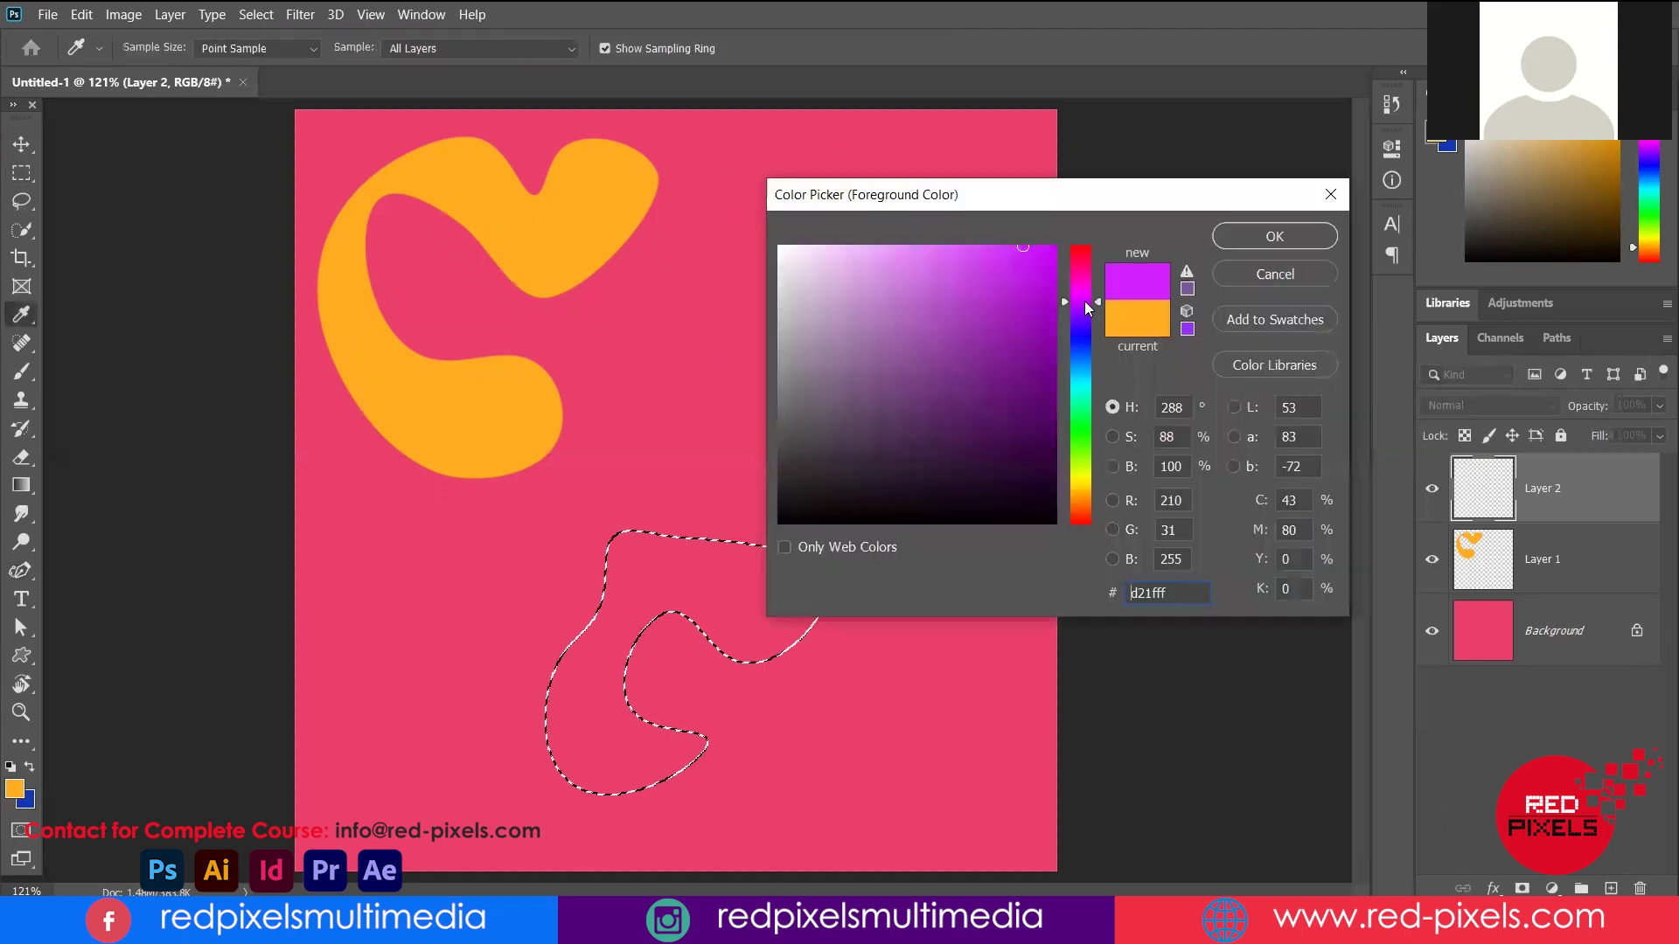
left_click(994, 280)
left_click(989, 285)
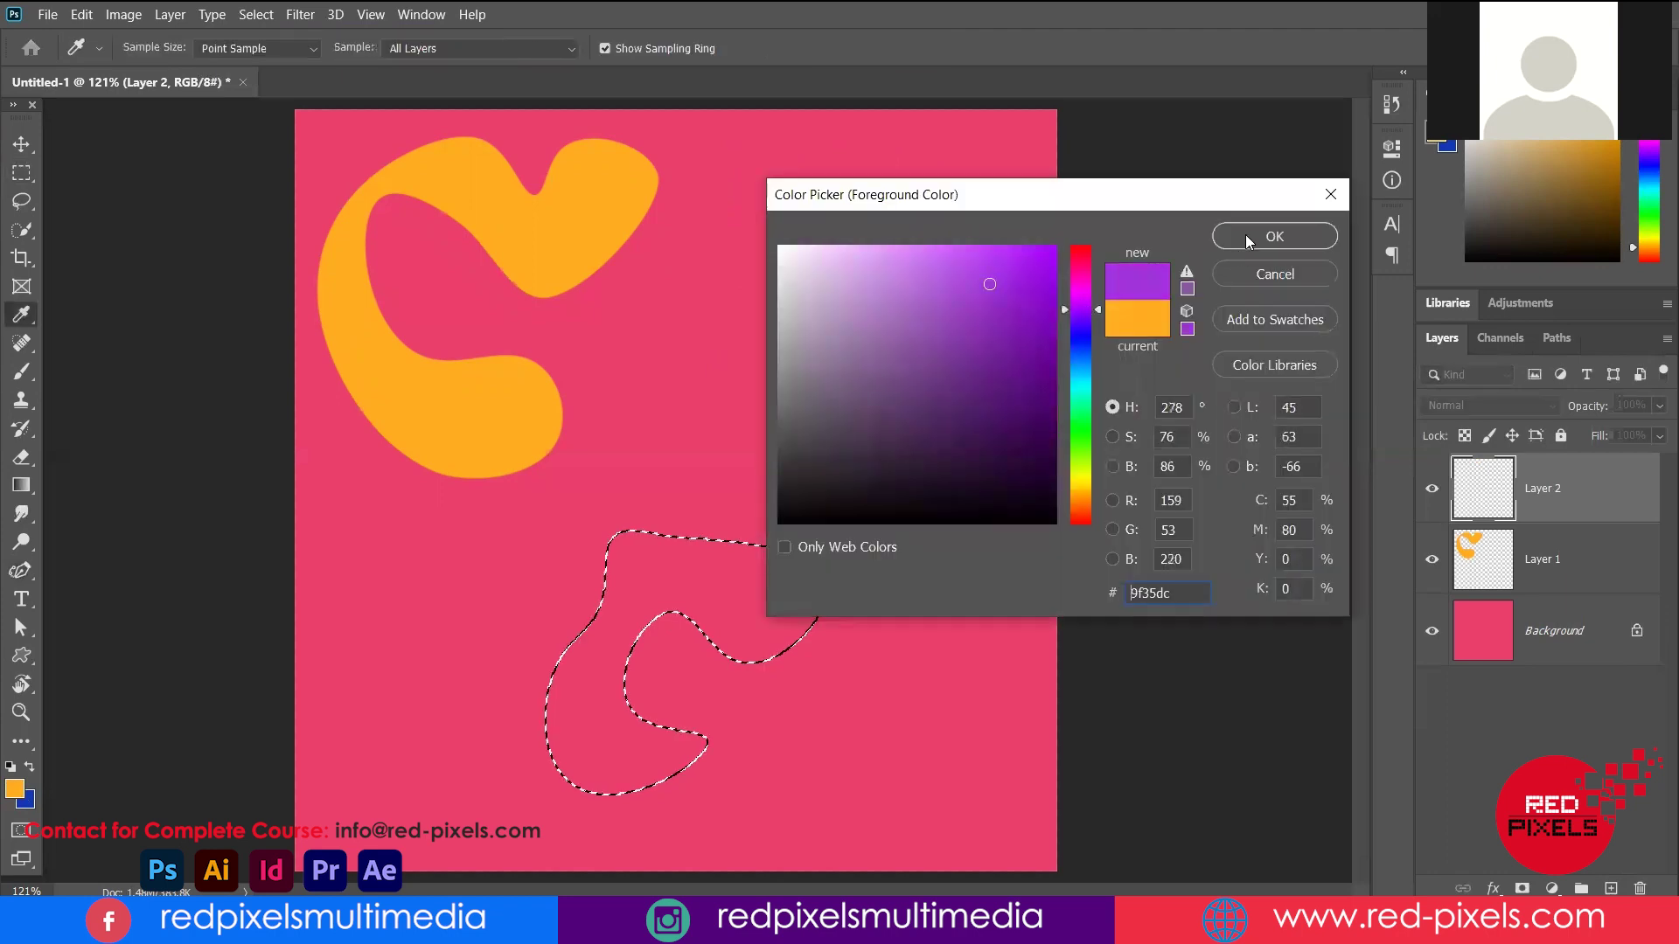
key("Return")
key("alt+BackSpace")
key("ctrl+d")
Draw a third closed blob outline looping at the upper right
key("p")
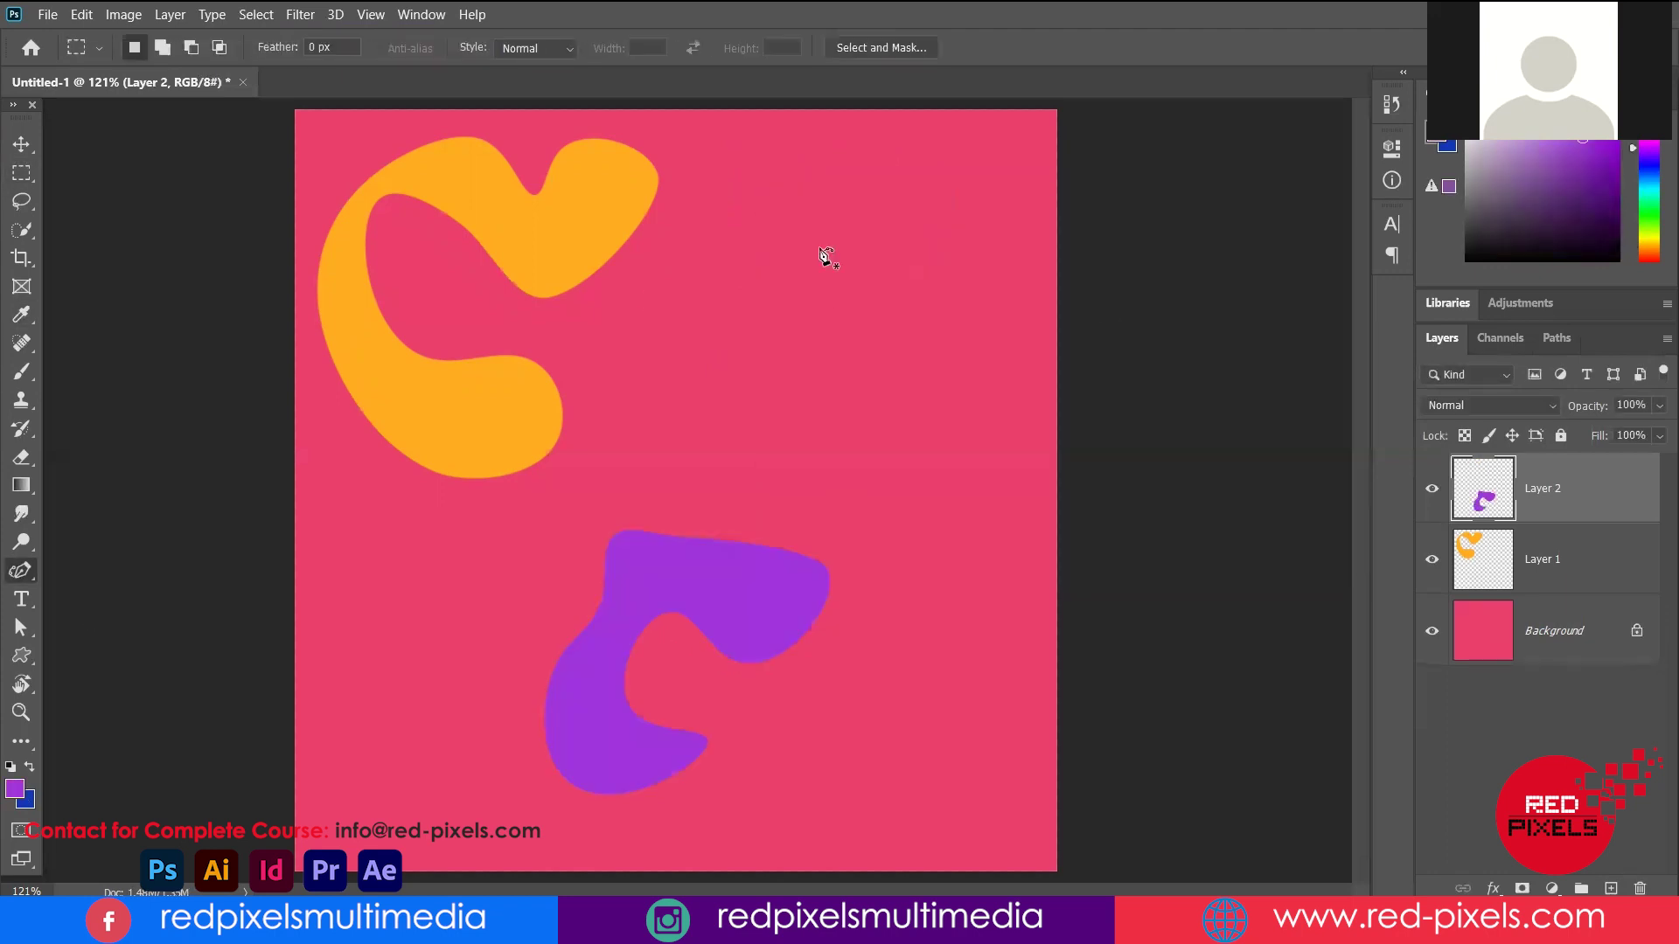
left_click(862, 205)
left_click(772, 253)
left_click(810, 348)
left_click(843, 281)
left_click(905, 290)
left_click(872, 391)
left_click(938, 413)
left_click(954, 353)
left_click(1031, 257)
left_click(1010, 137)
left_click(997, 193)
left_click(862, 204)
Fill the third blob's selection with light blue on new Layer 3, then deselect
key("ctrl+Return")
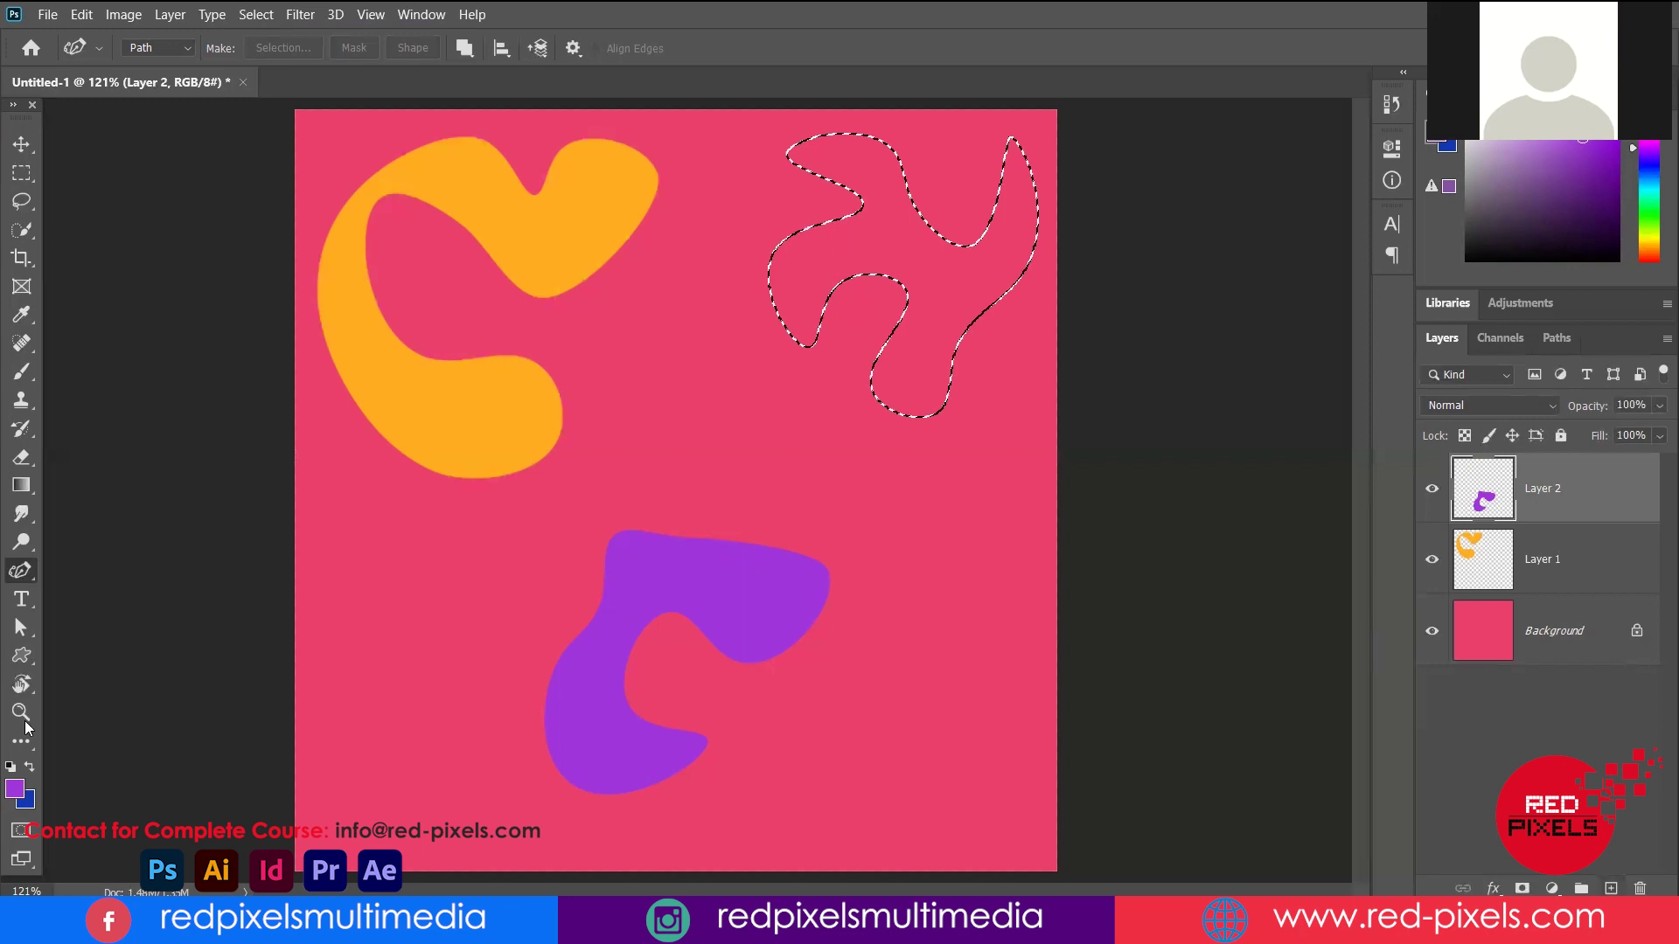
key("ctrl+shift+alt+n")
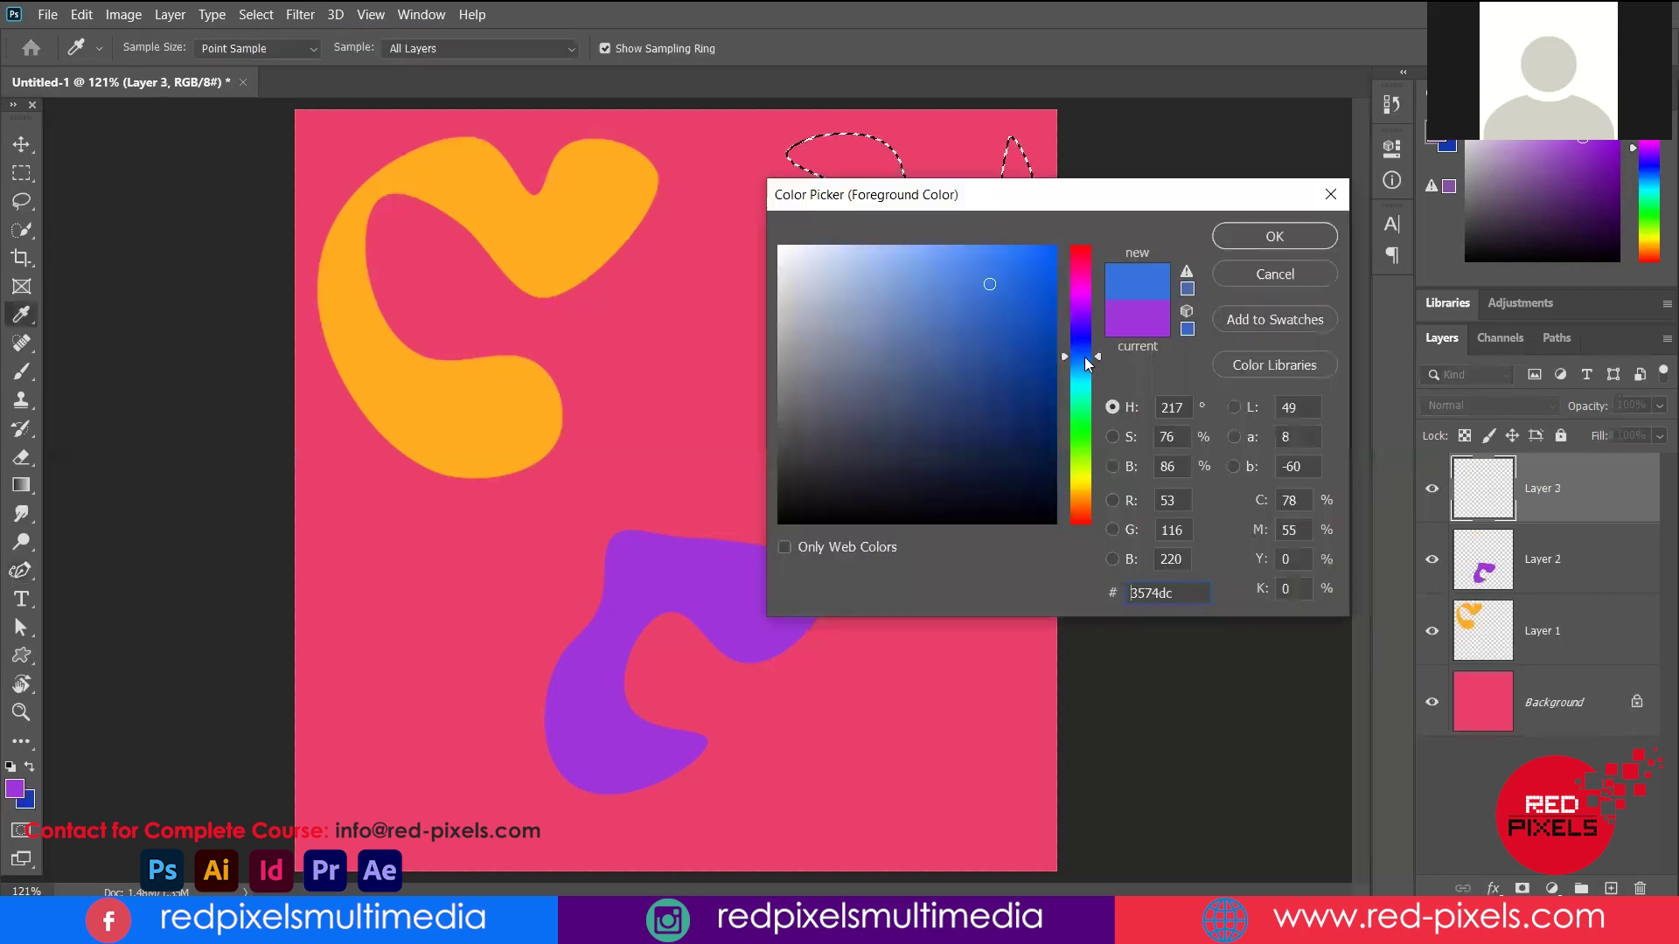
left_click(1085, 359)
left_click(906, 268)
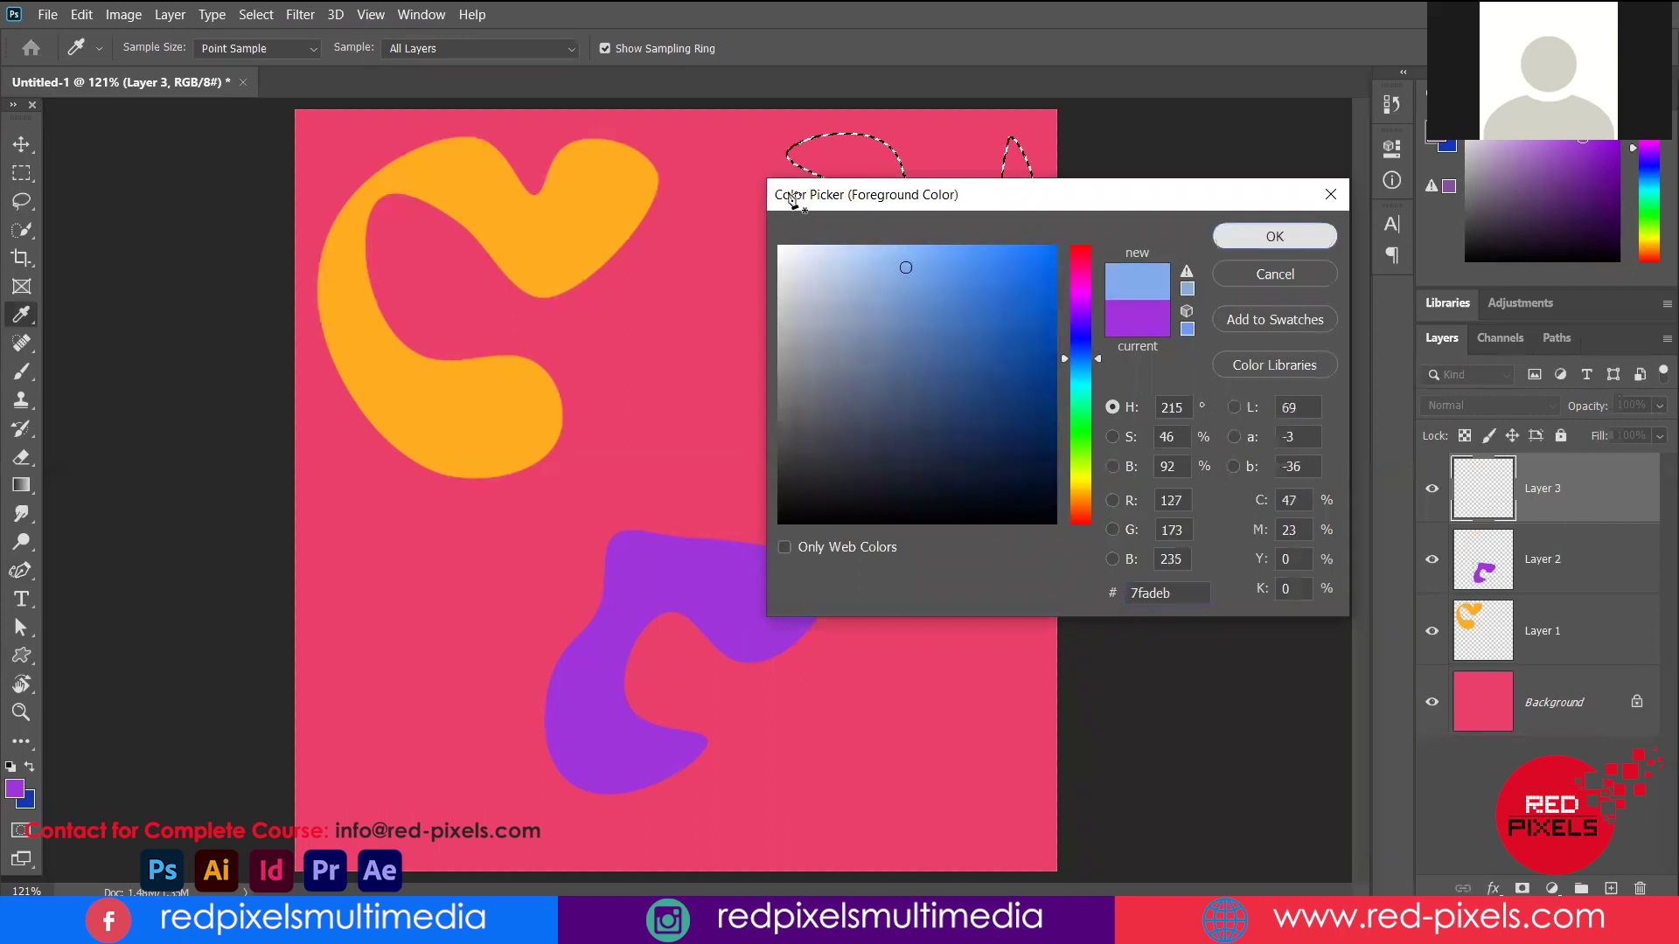
key("Return")
key("p")
key("alt+BackSpace")
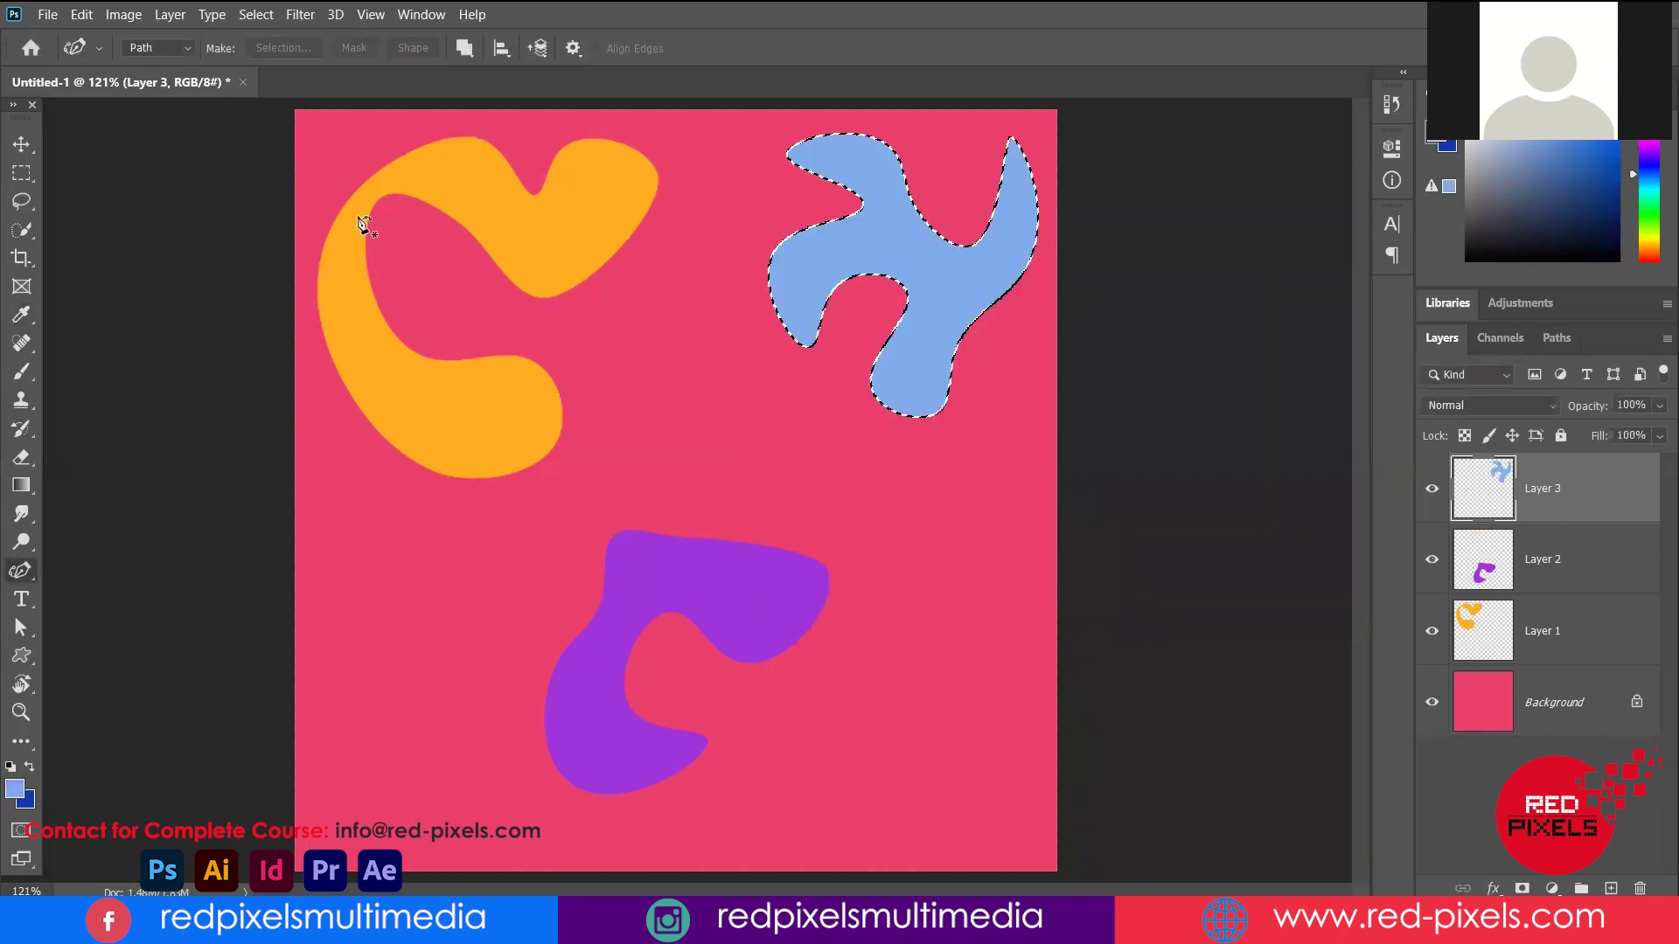
key("ctrl+d")
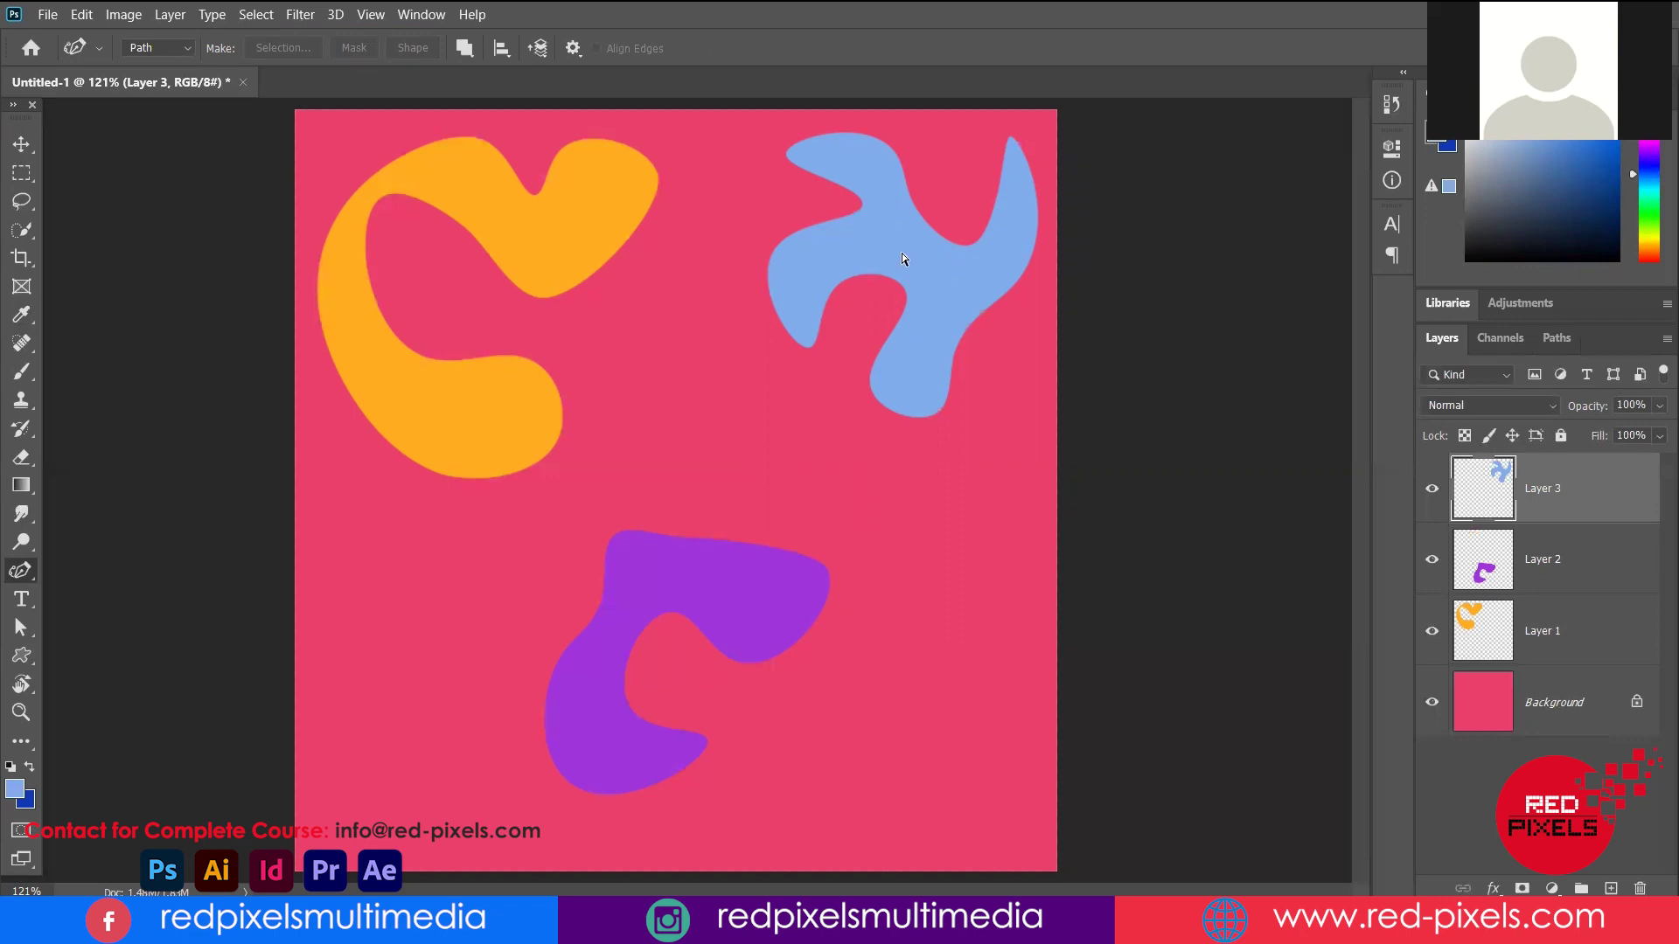
Lock transparent pixels on Layer 3 and Layer 2
key("ctrl+Return")
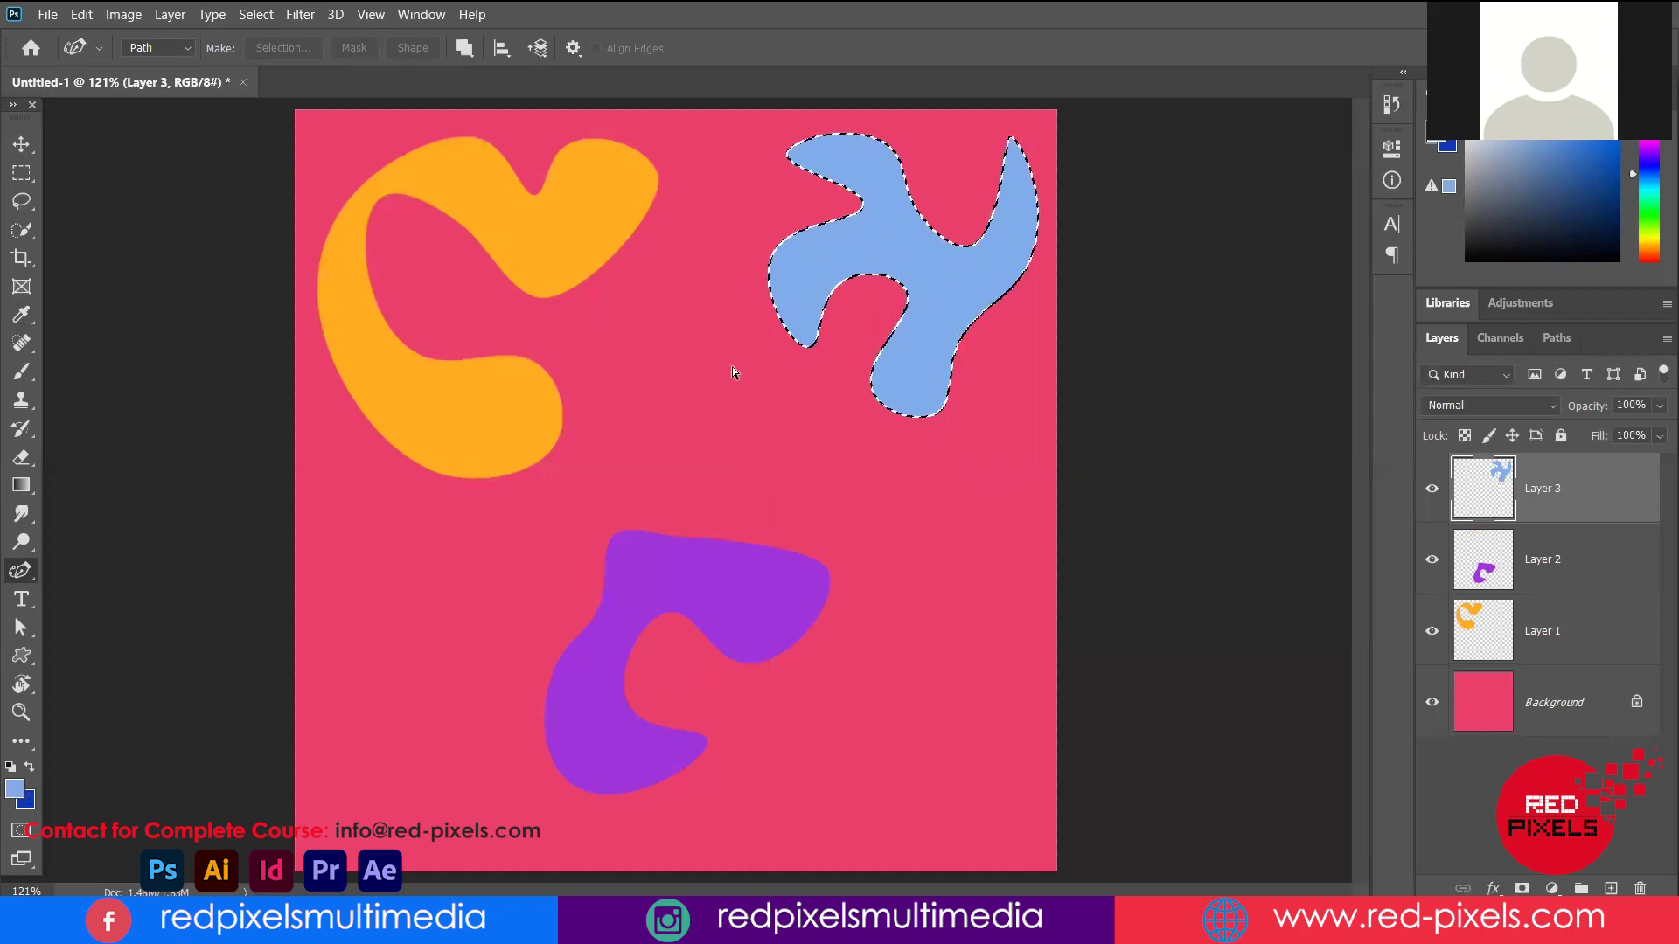
key("ctrl+d")
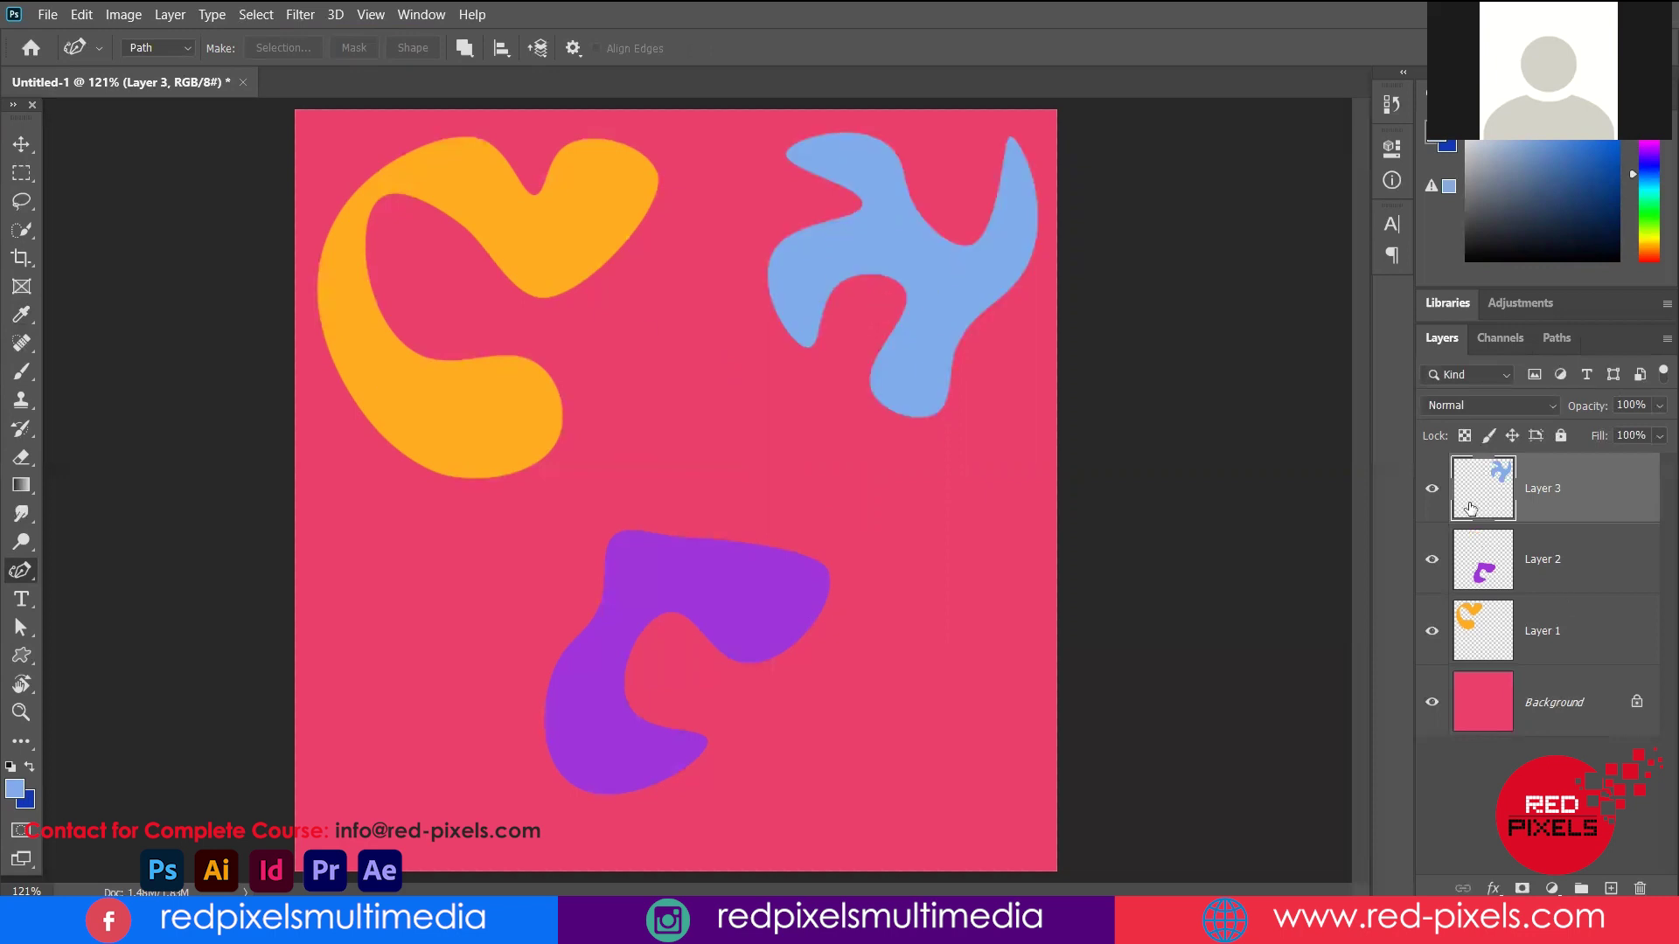
left_click(1467, 436)
left_click(1539, 560)
Lock transparent pixels and fill the orange Layer 1 shape with pure blue
left_click(1465, 435)
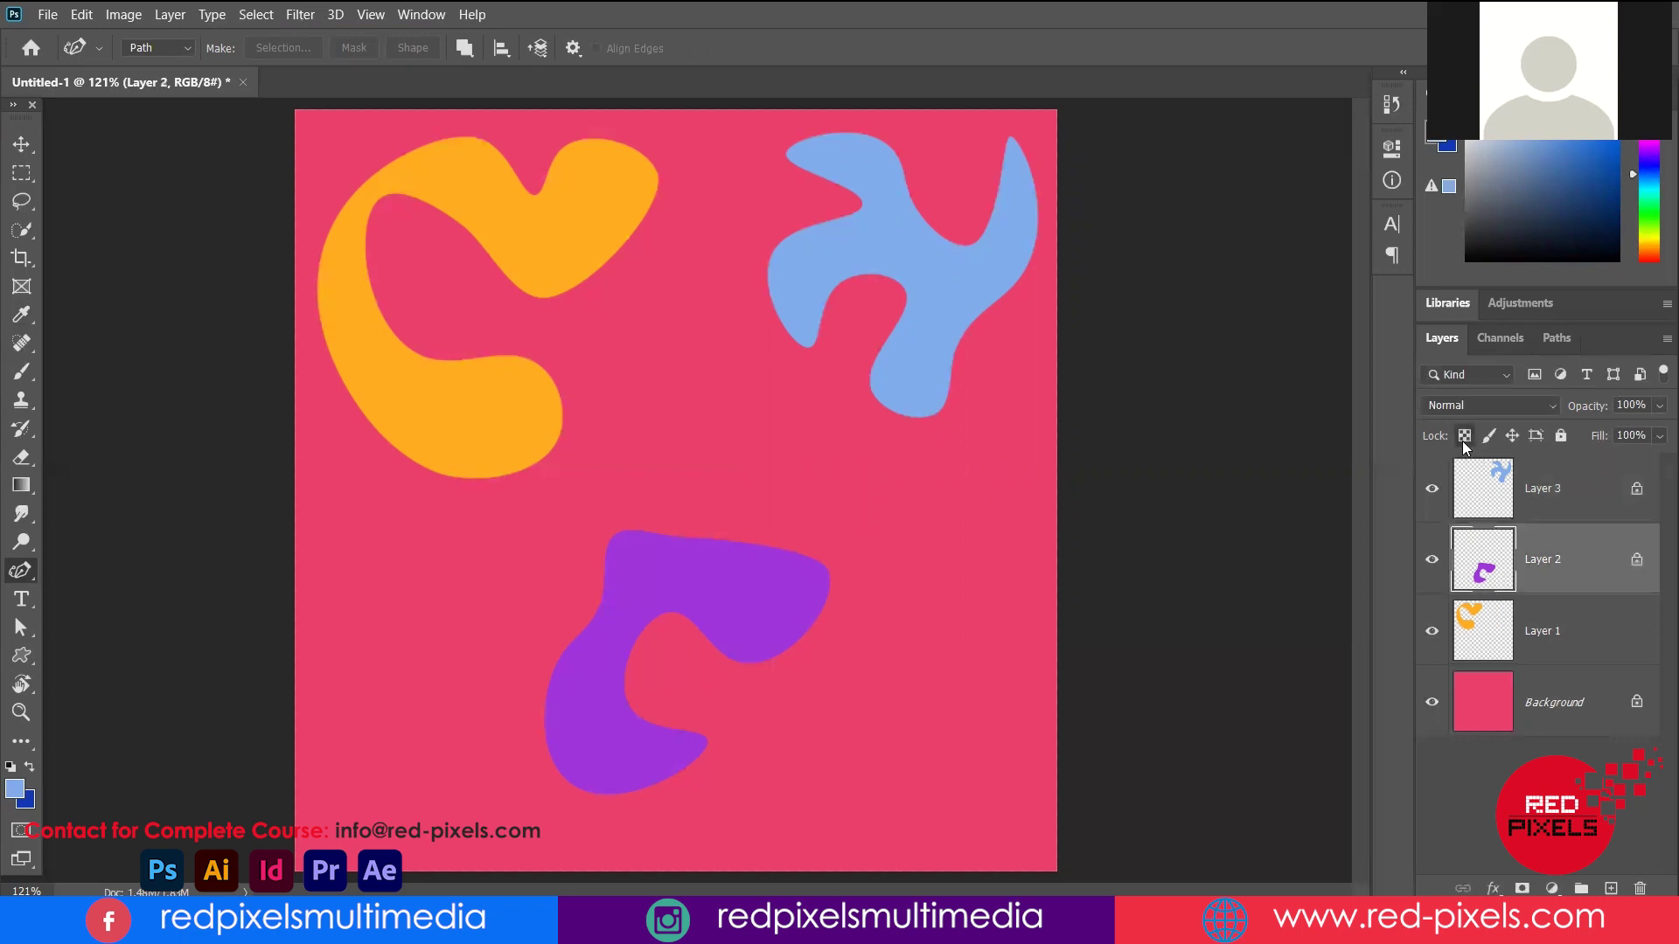
key("alt+bracketleft")
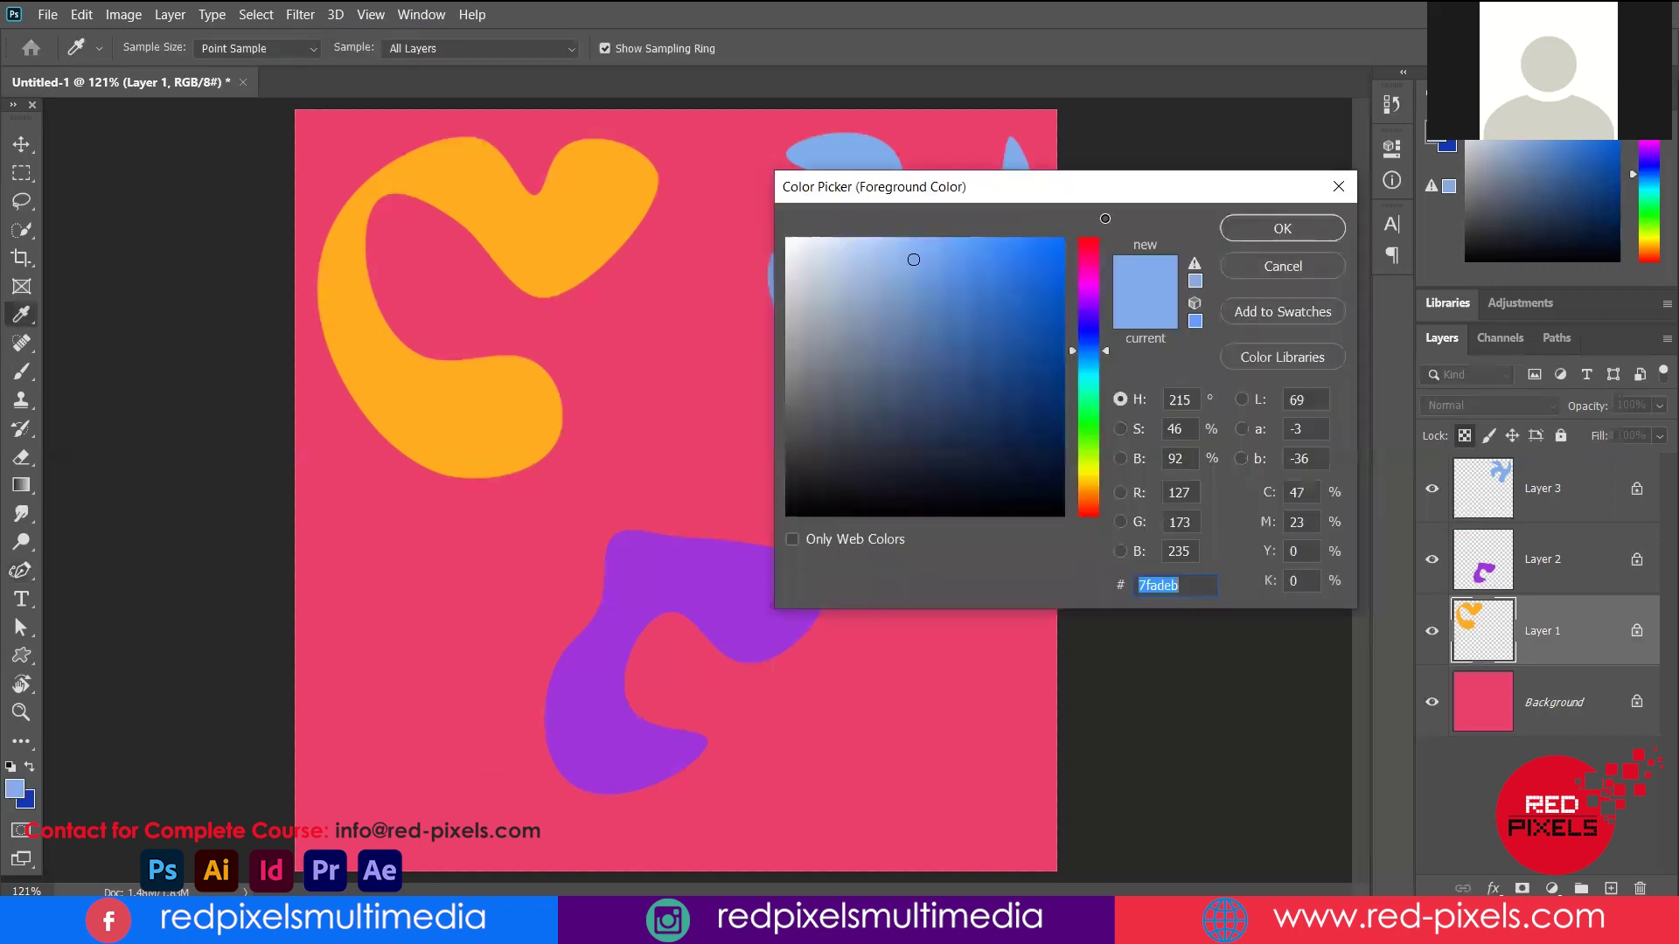
left_click_drag(1089, 351, 1096, 330)
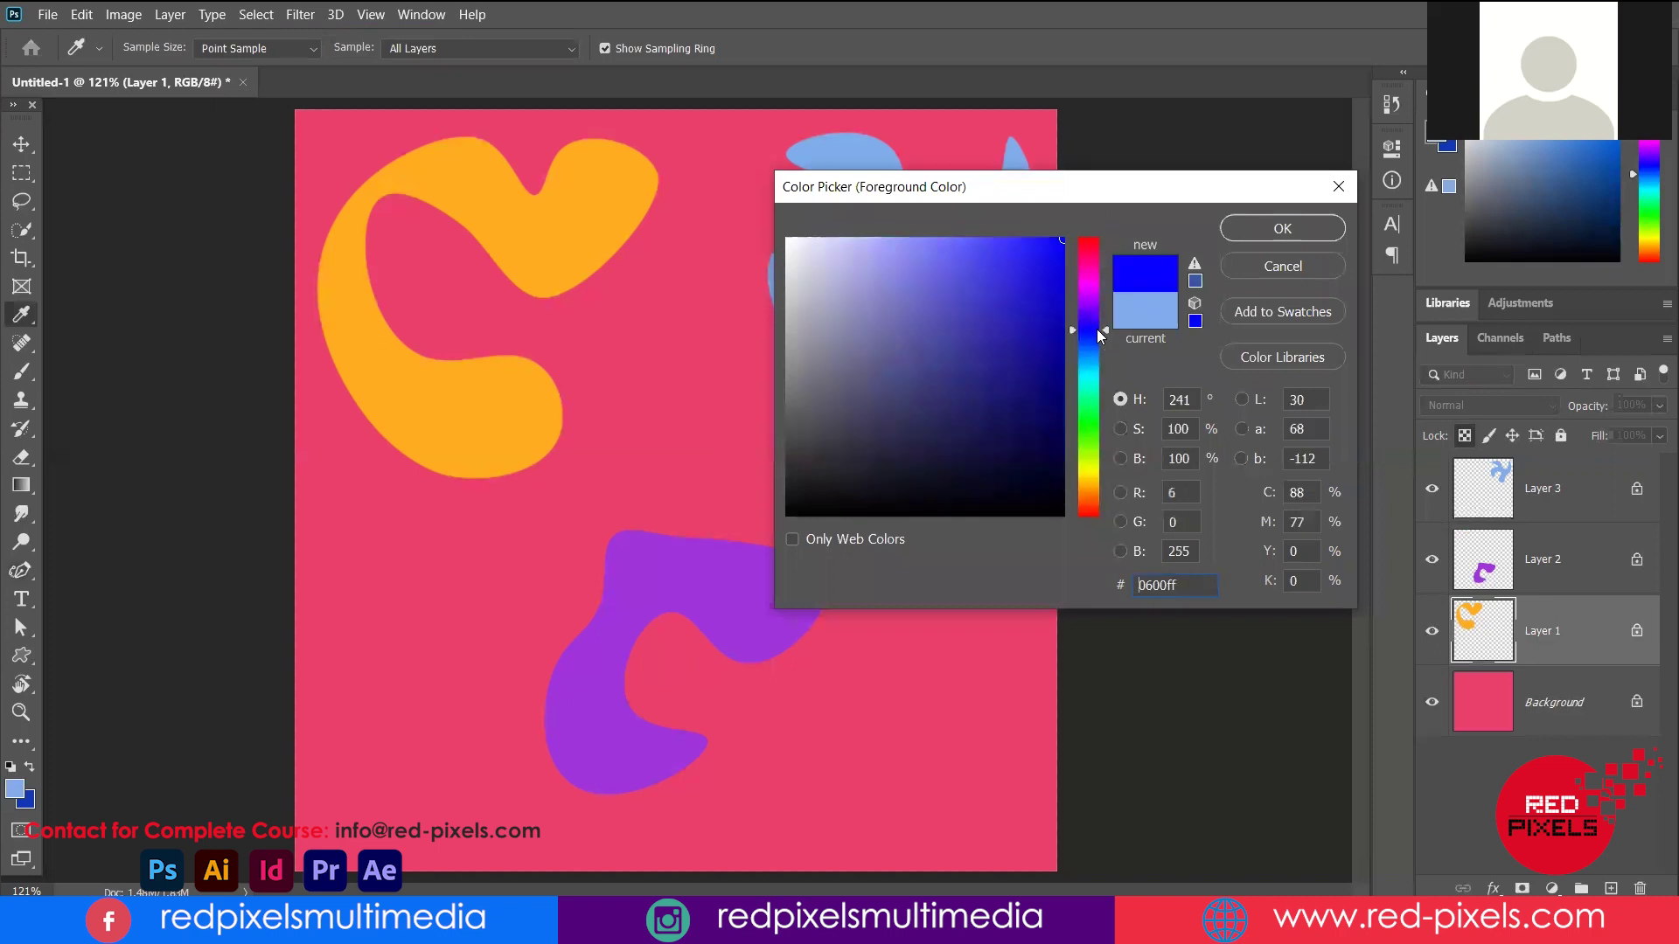
left_click(1282, 229)
key("alt+shift+BackSpace")
Fill the light-blue Layer 3 shape with dark red af0000 and the purple shape with green 25fd08
key("p")
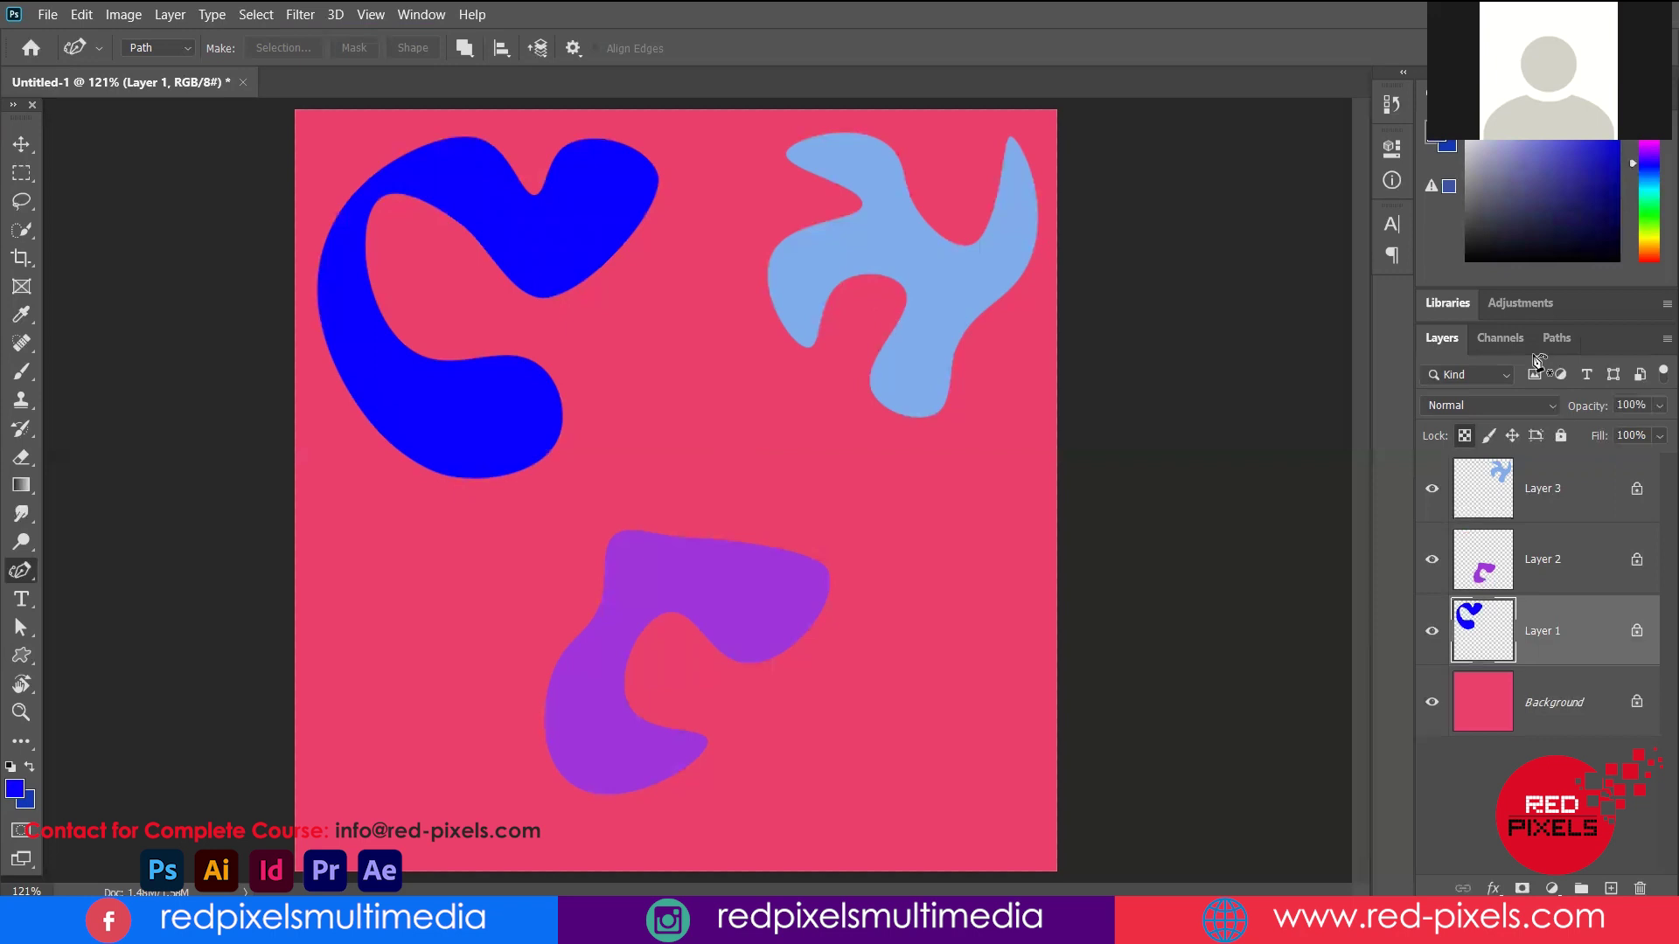
key("v")
left_click(1515, 487)
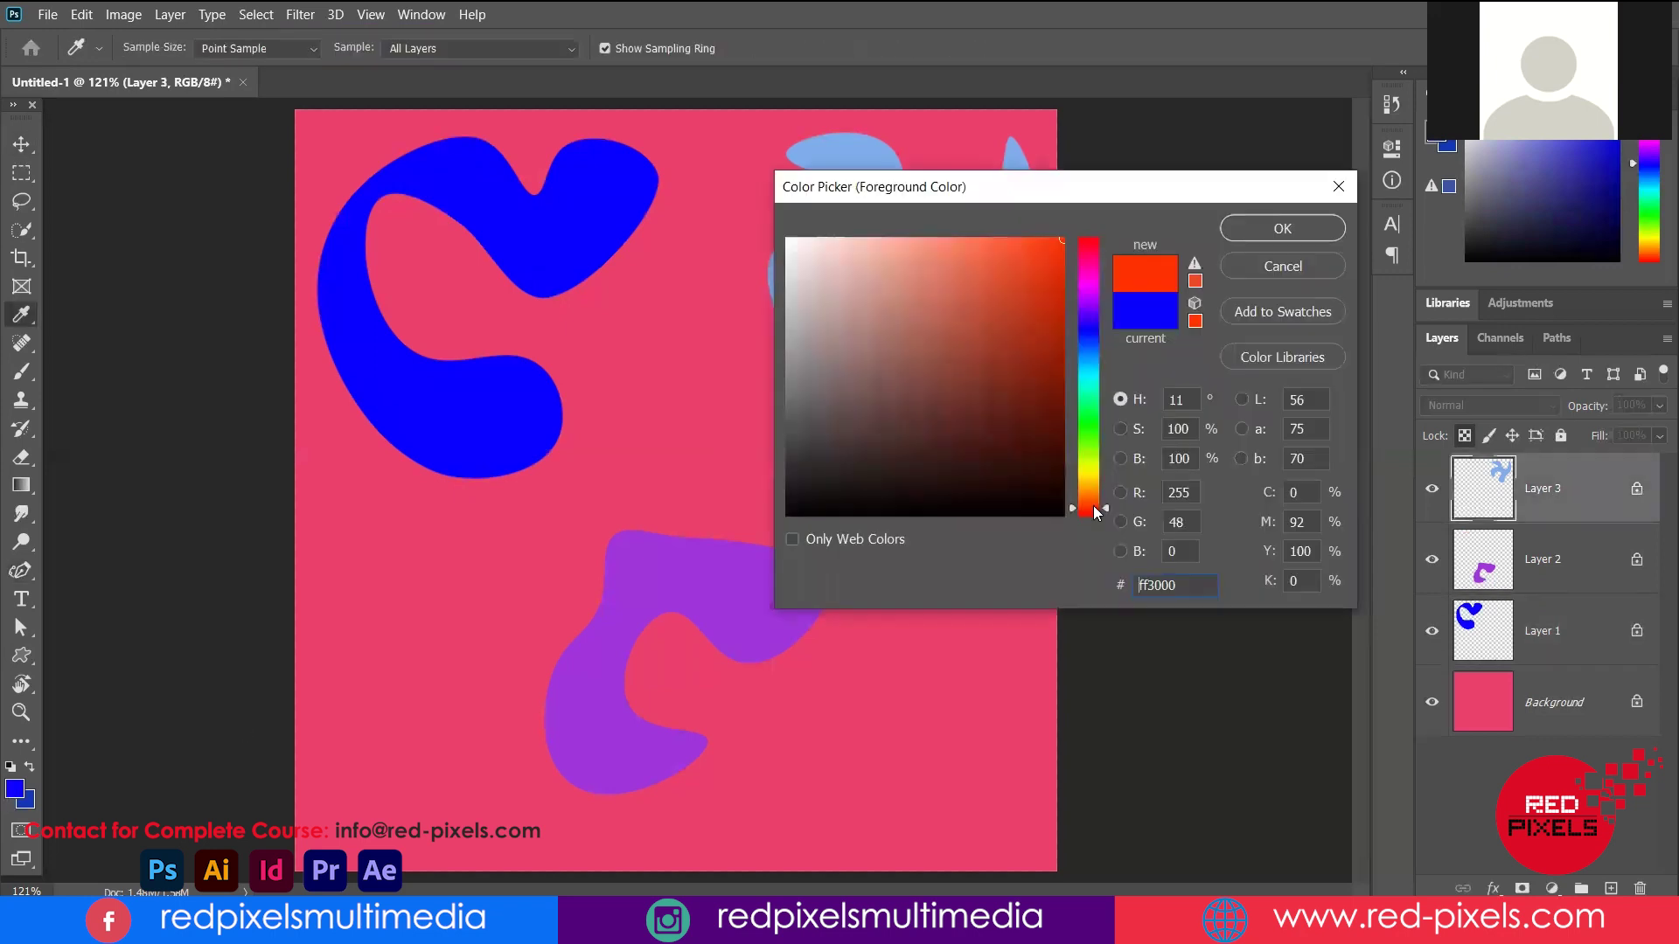
type("ff0000")
left_click_drag(1091, 340, 1139, 317)
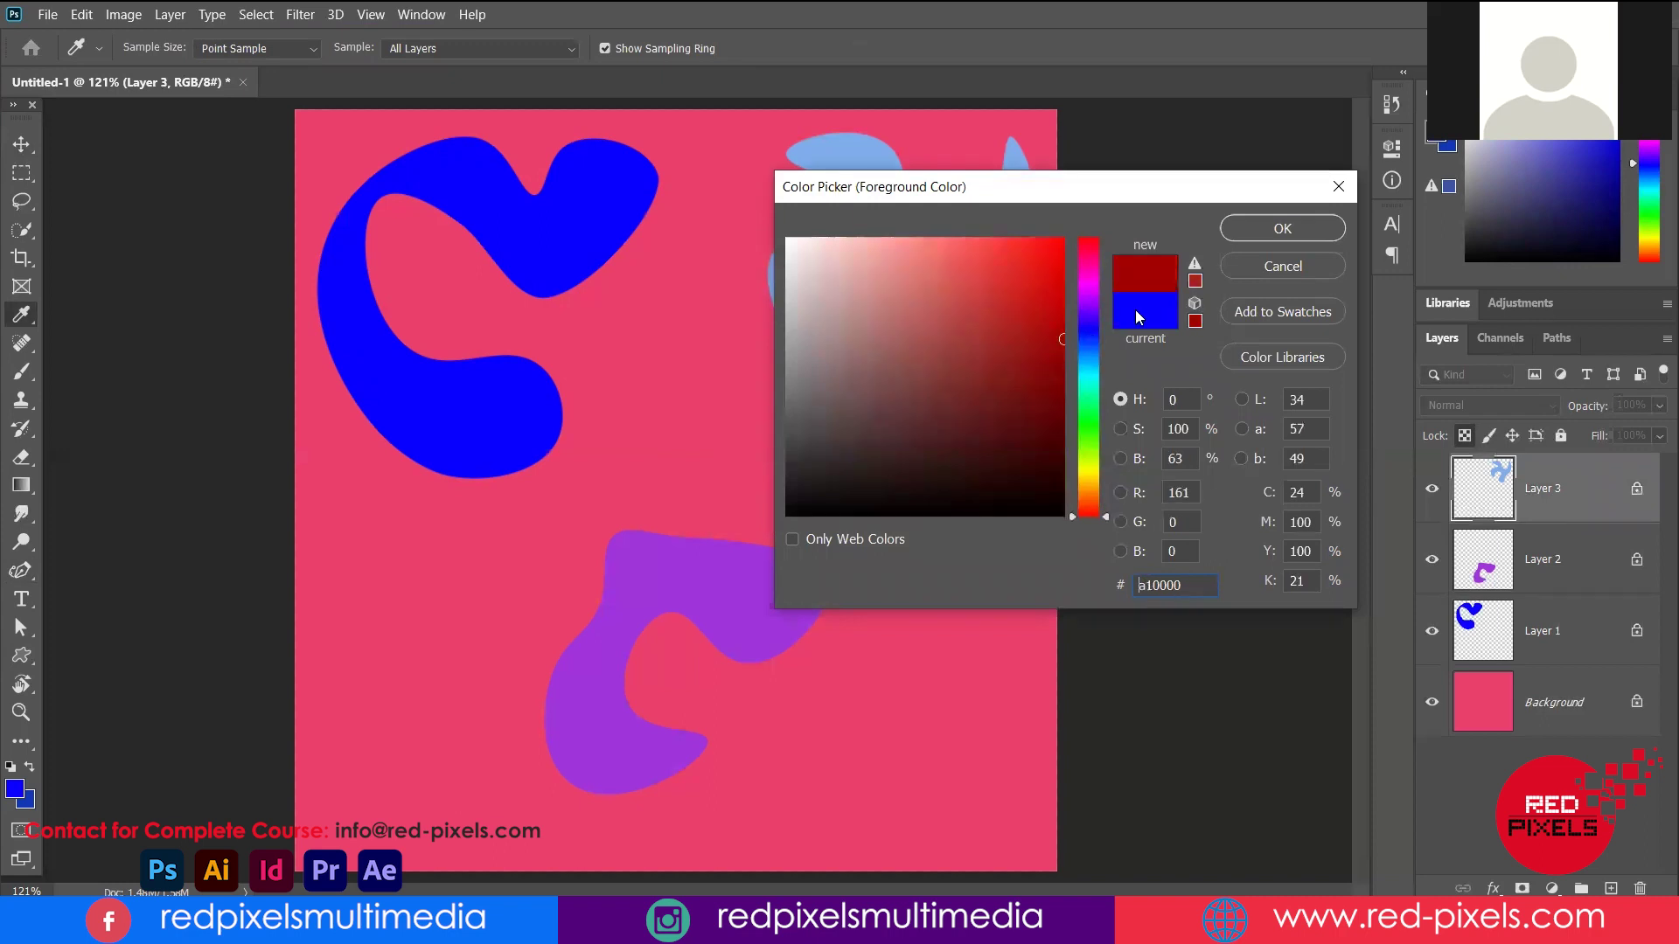
type("af0000")
key("Return")
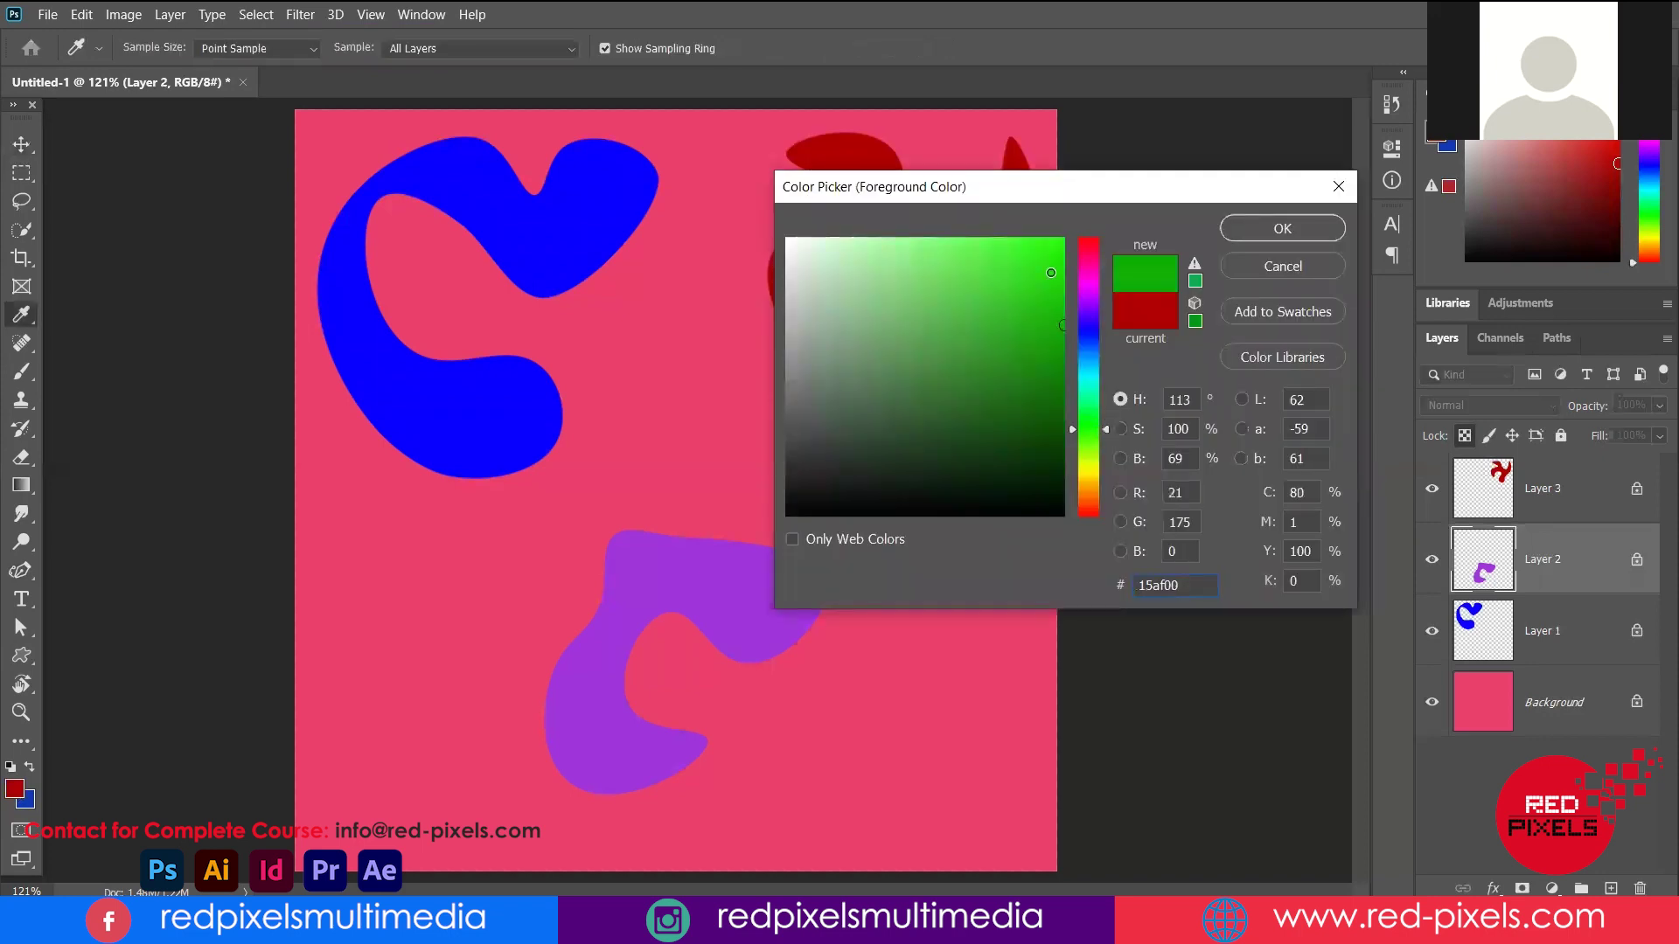
type("25fd08")
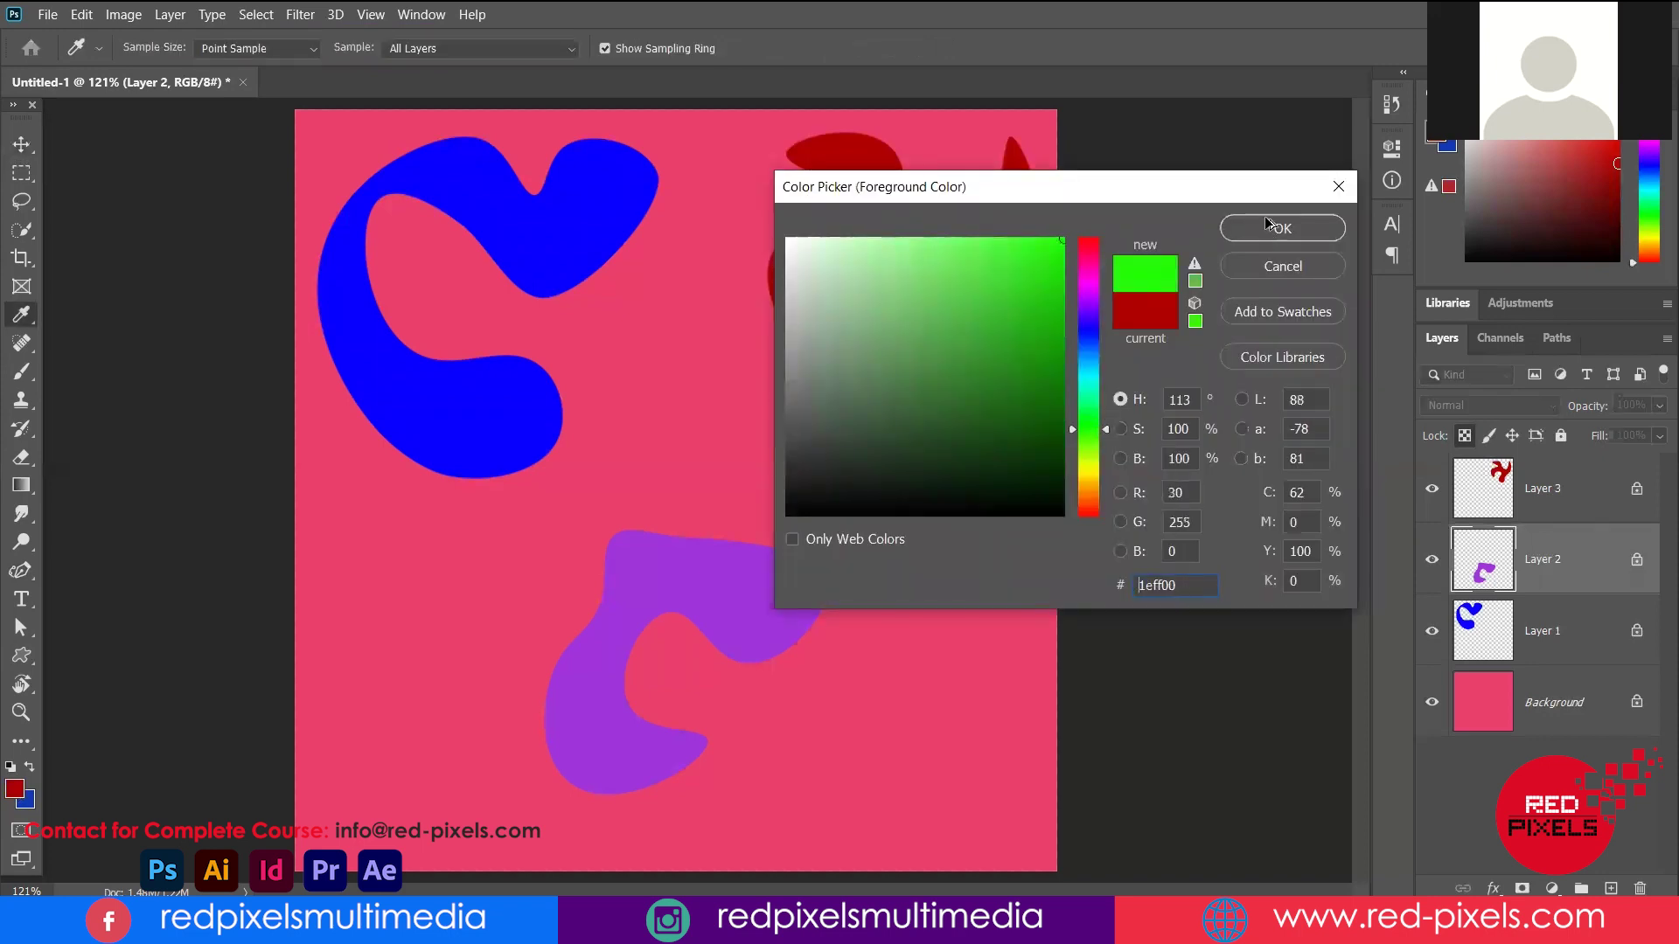
key("Return")
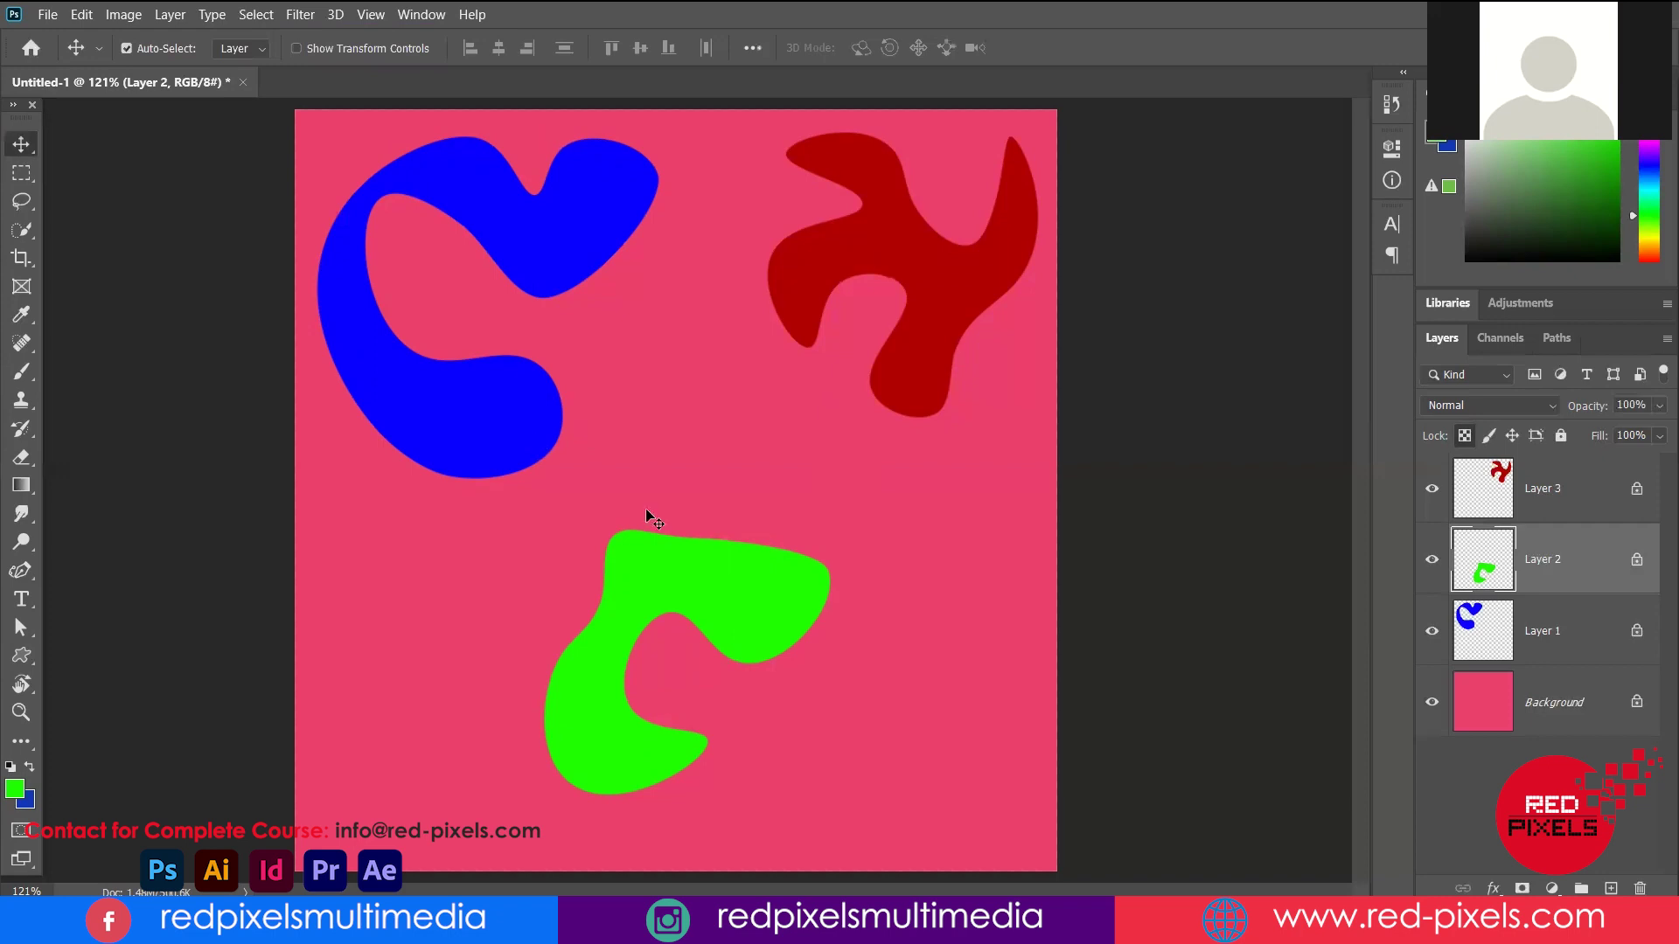
With the original colours restored, drag the purple Layer 2 blob up and left toward the centre
left_click(23, 600)
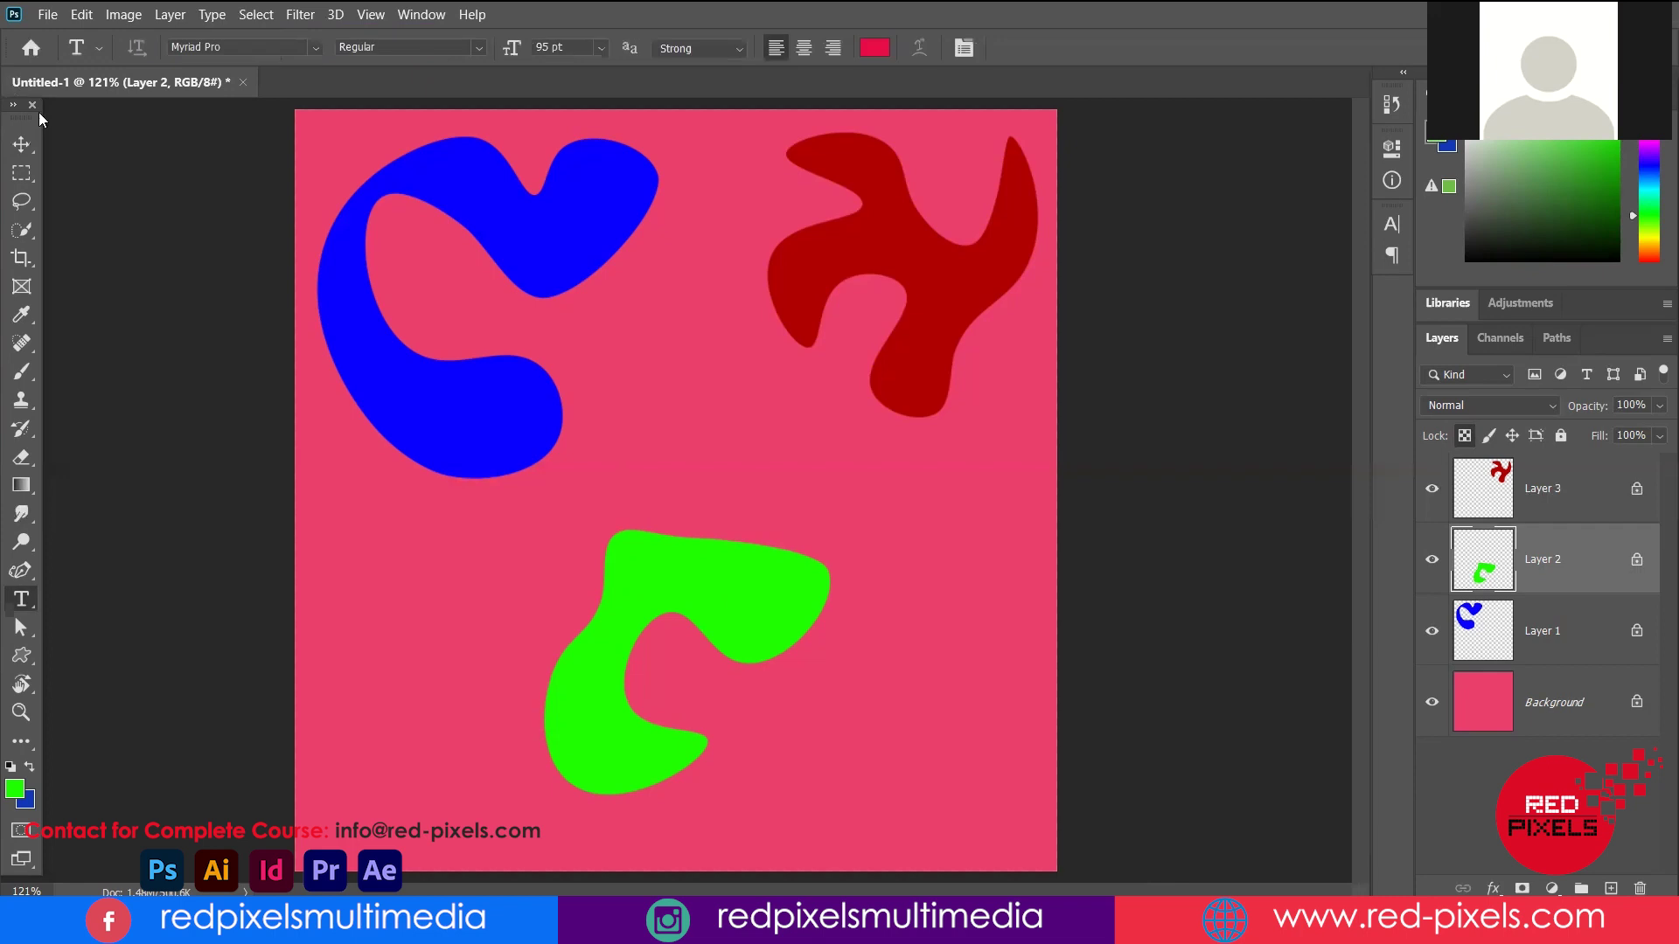
left_click(23, 146)
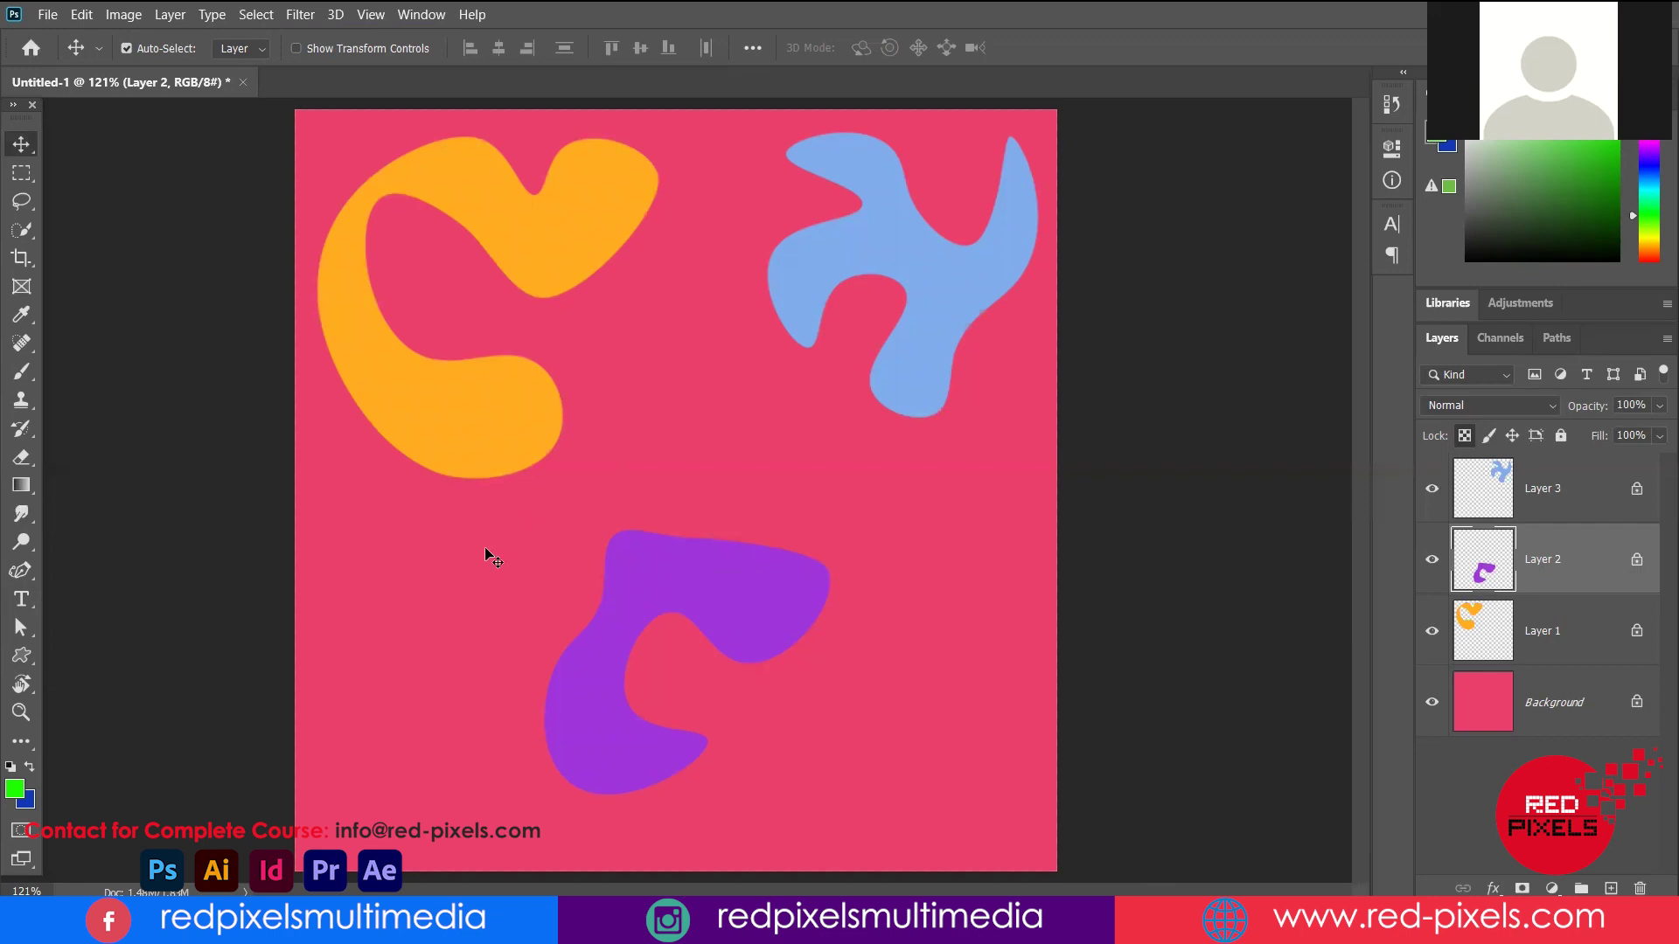
mouse_move(710, 556)
left_mouse_down()
mouse_move(746, 467)
mouse_move(728, 398)
left_mouse_up()
left_click_drag(564, 273, 551, 259)
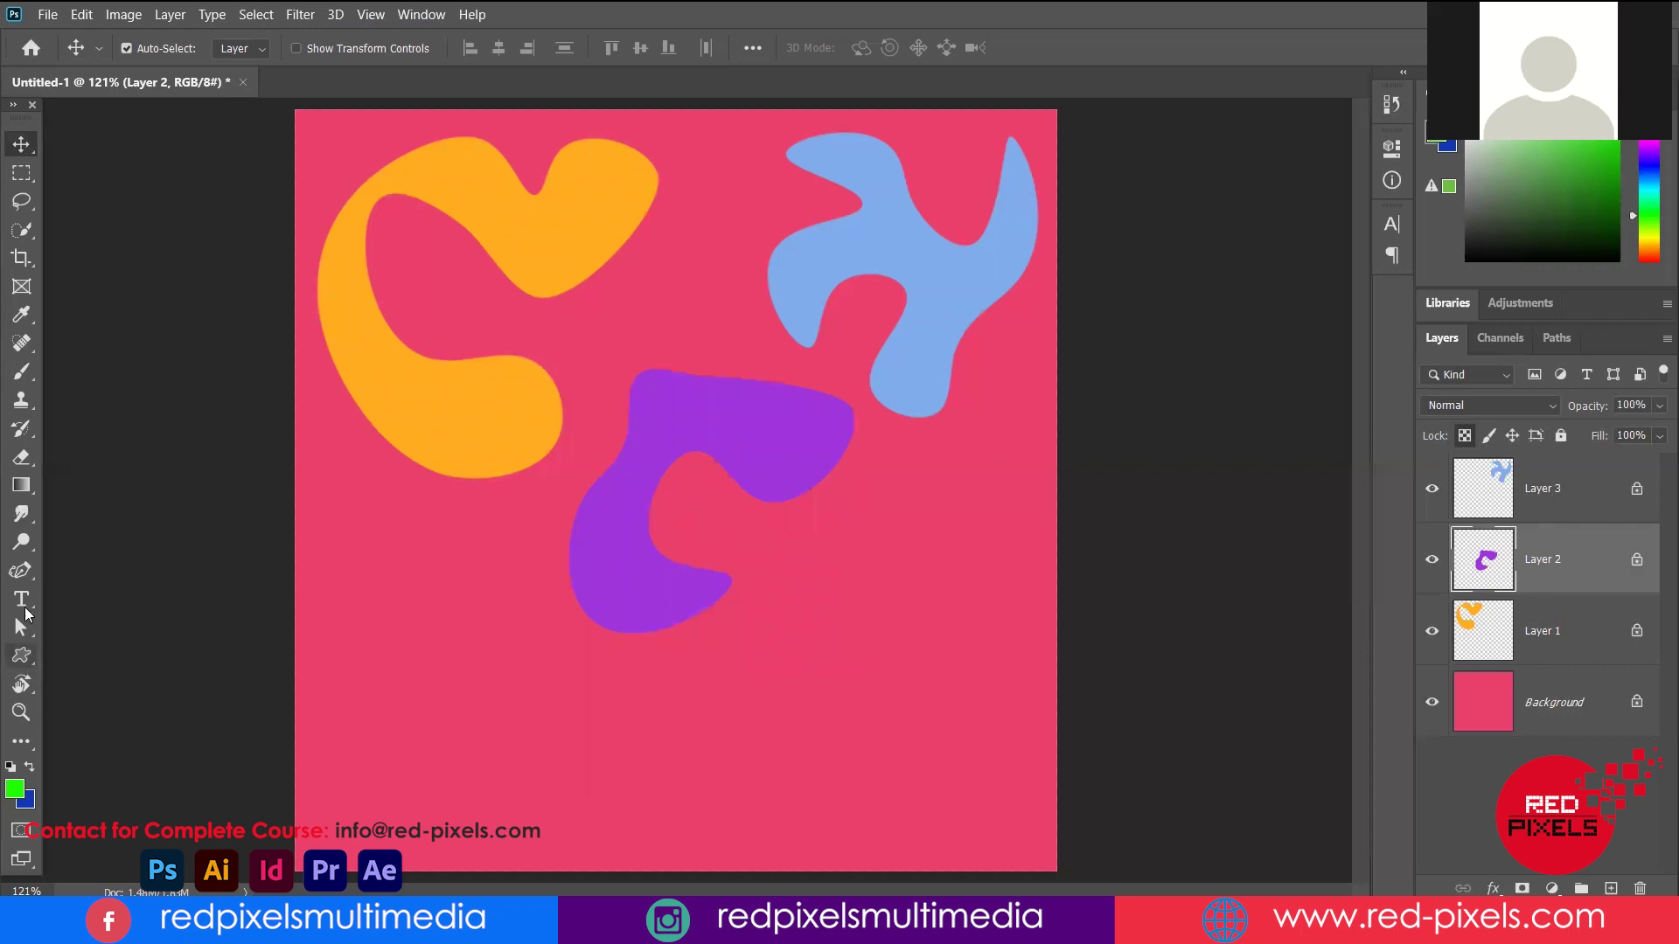
Draw a closed curvy path with two loops in the lower-left of the canvas
key("p")
left_click(432, 566)
left_click(388, 668)
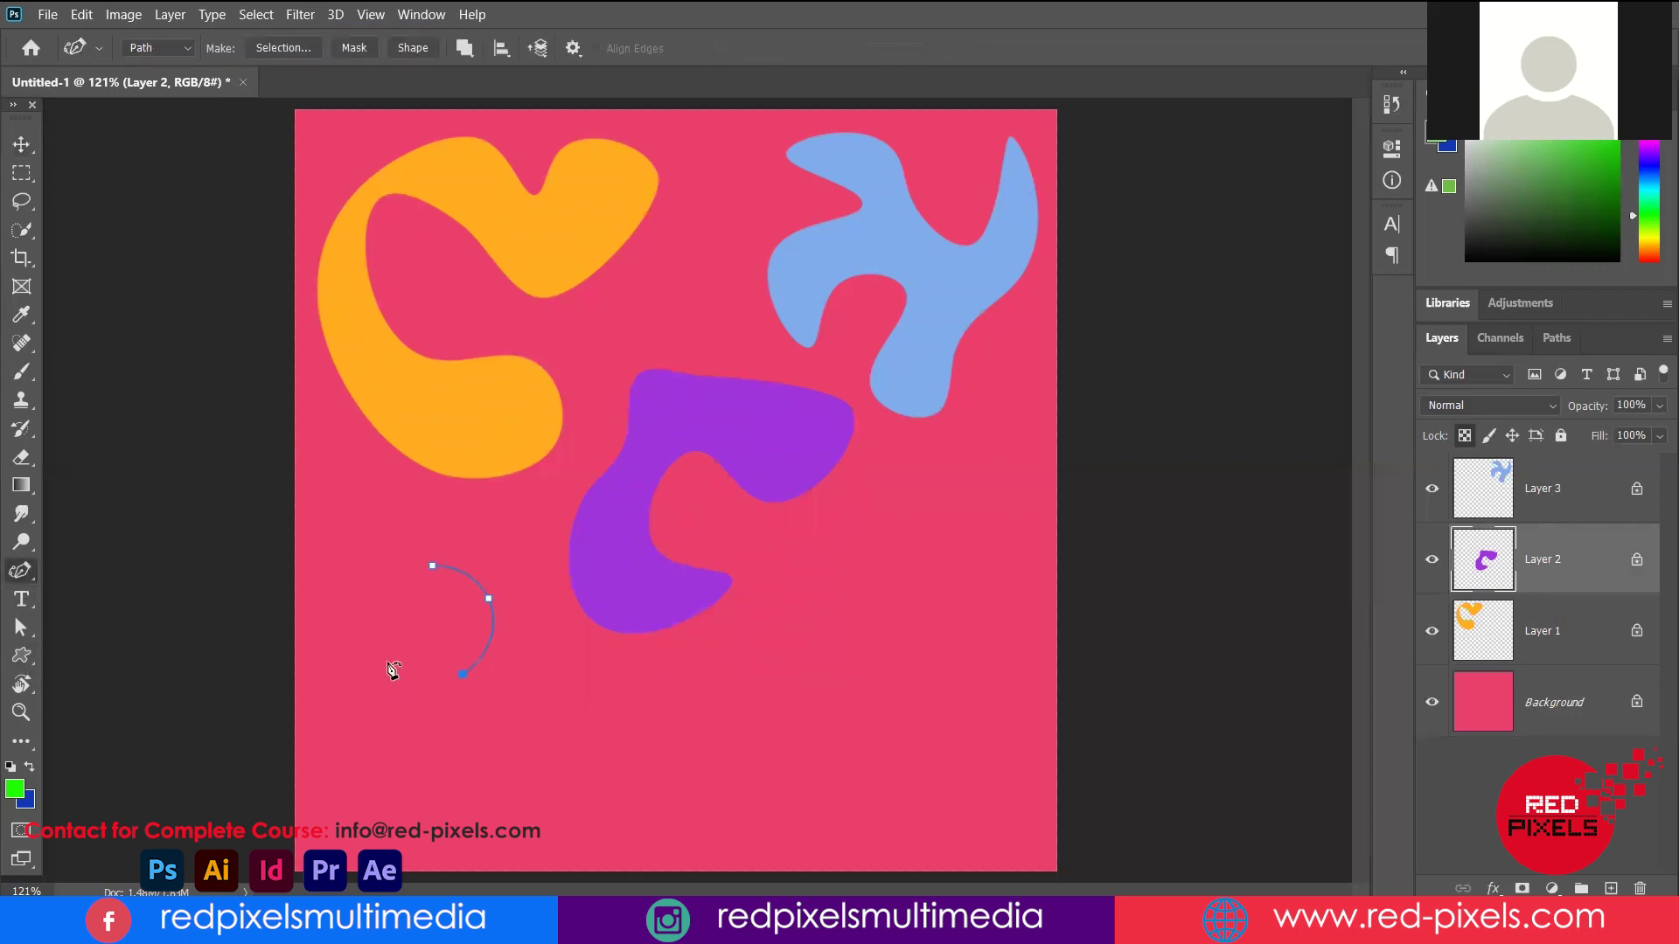
left_click(514, 793)
left_click(510, 662)
left_click(586, 675)
left_click(582, 787)
left_click(374, 837)
left_click(310, 767)
left_click(302, 664)
left_click(372, 615)
left_click(348, 481)
left_click(433, 568)
Nudge the path right, turn it into a selection, and add an empty Layer 4
key("Right")
key("Right")
key("Right")
key("ctrl+Return")
key("ctrl+shift+alt+n")
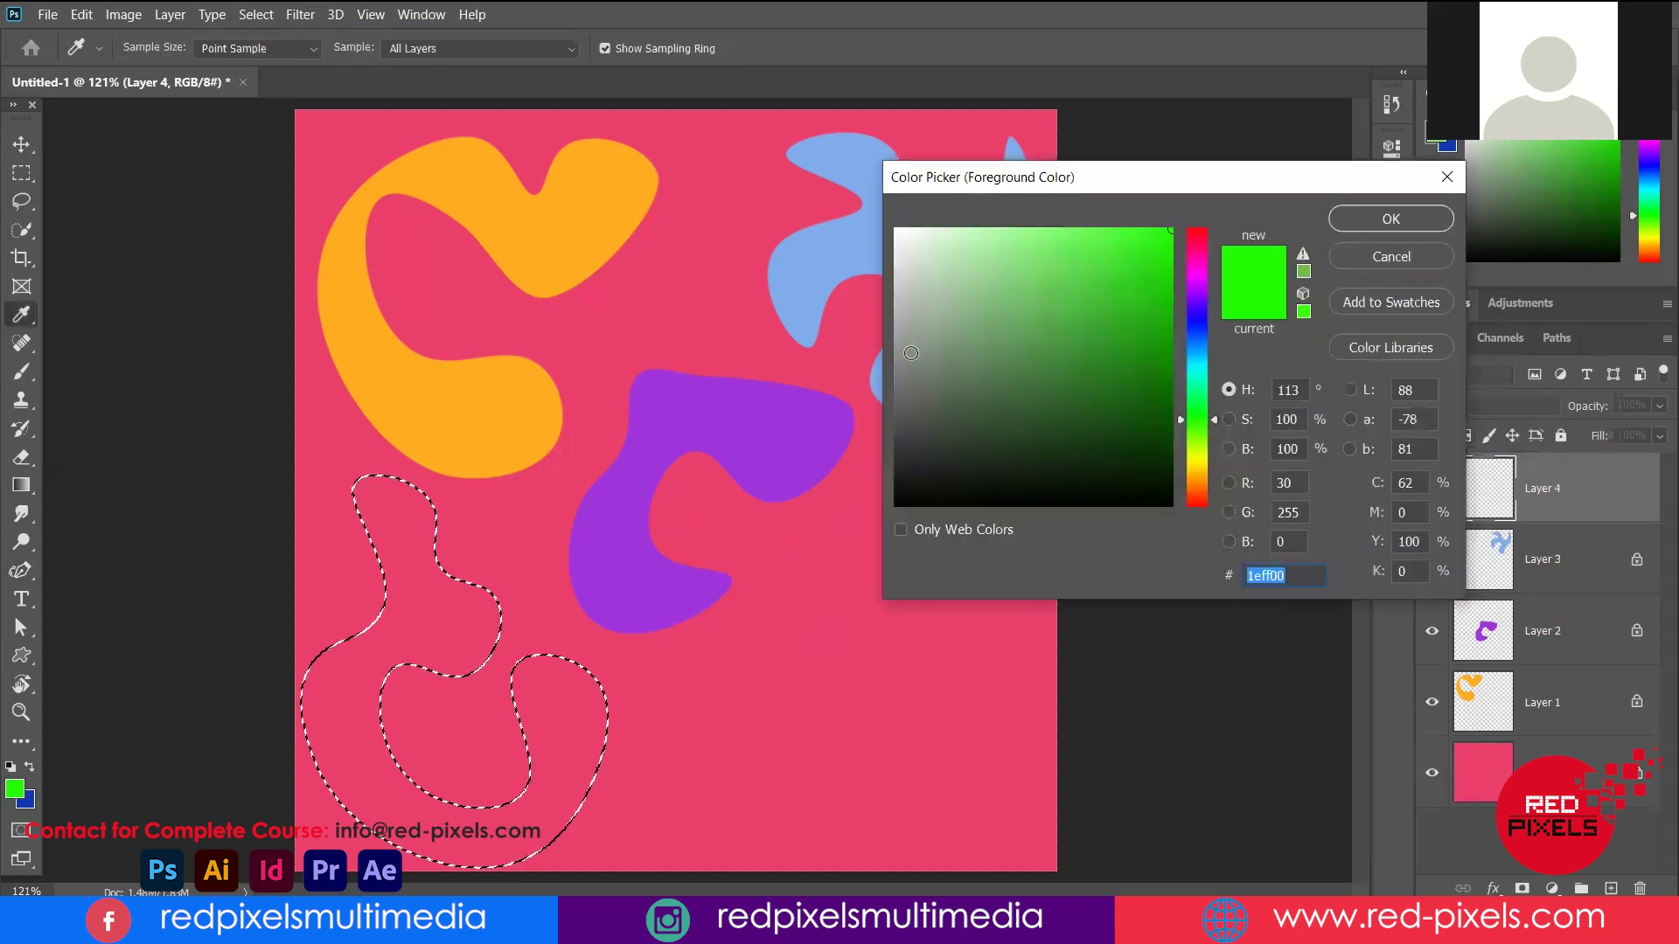
Try black and then white fills in the selection, deleting each one
left_click(895, 506)
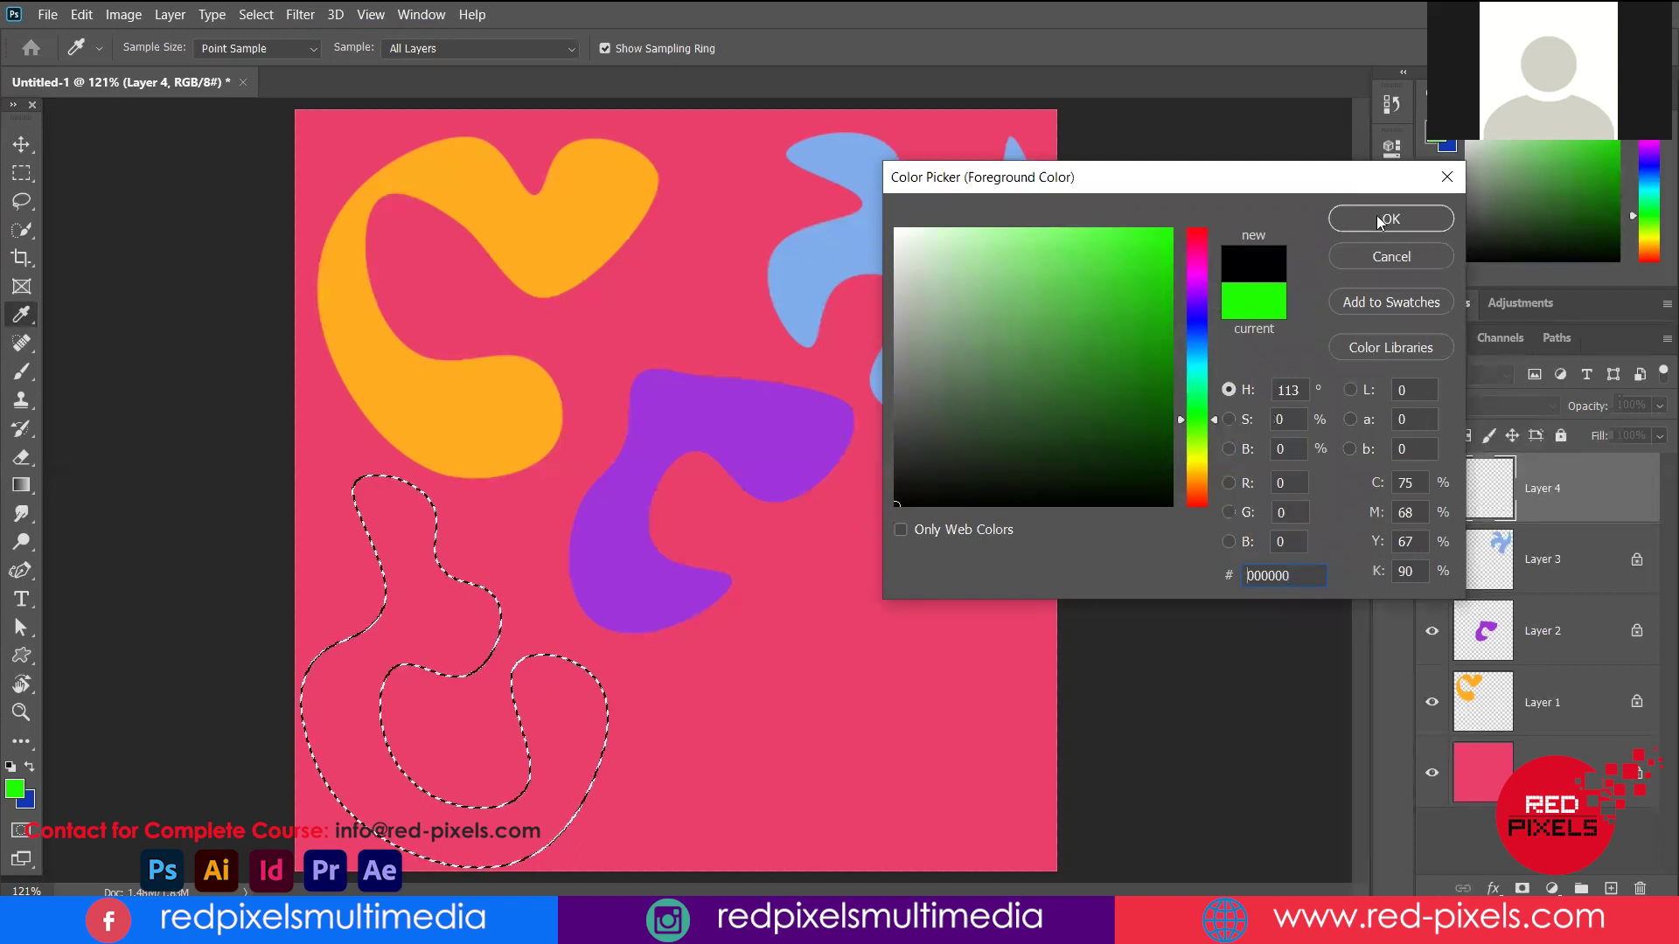
key("Return")
key("alt+BackSpace")
key("p")
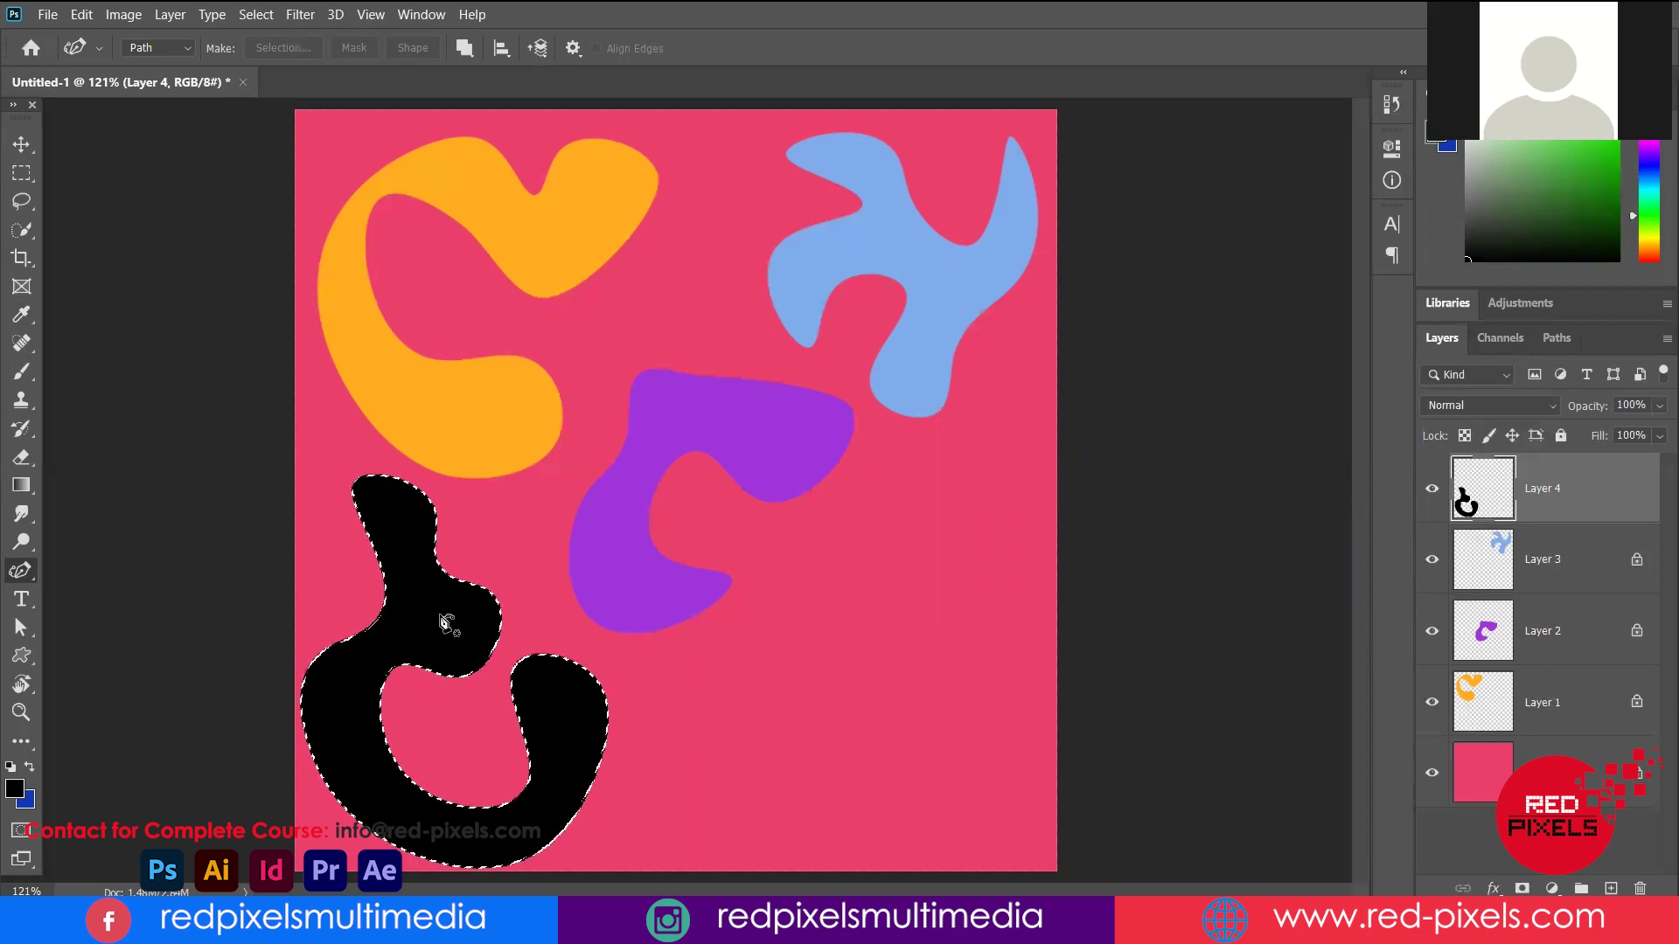
key("Delete")
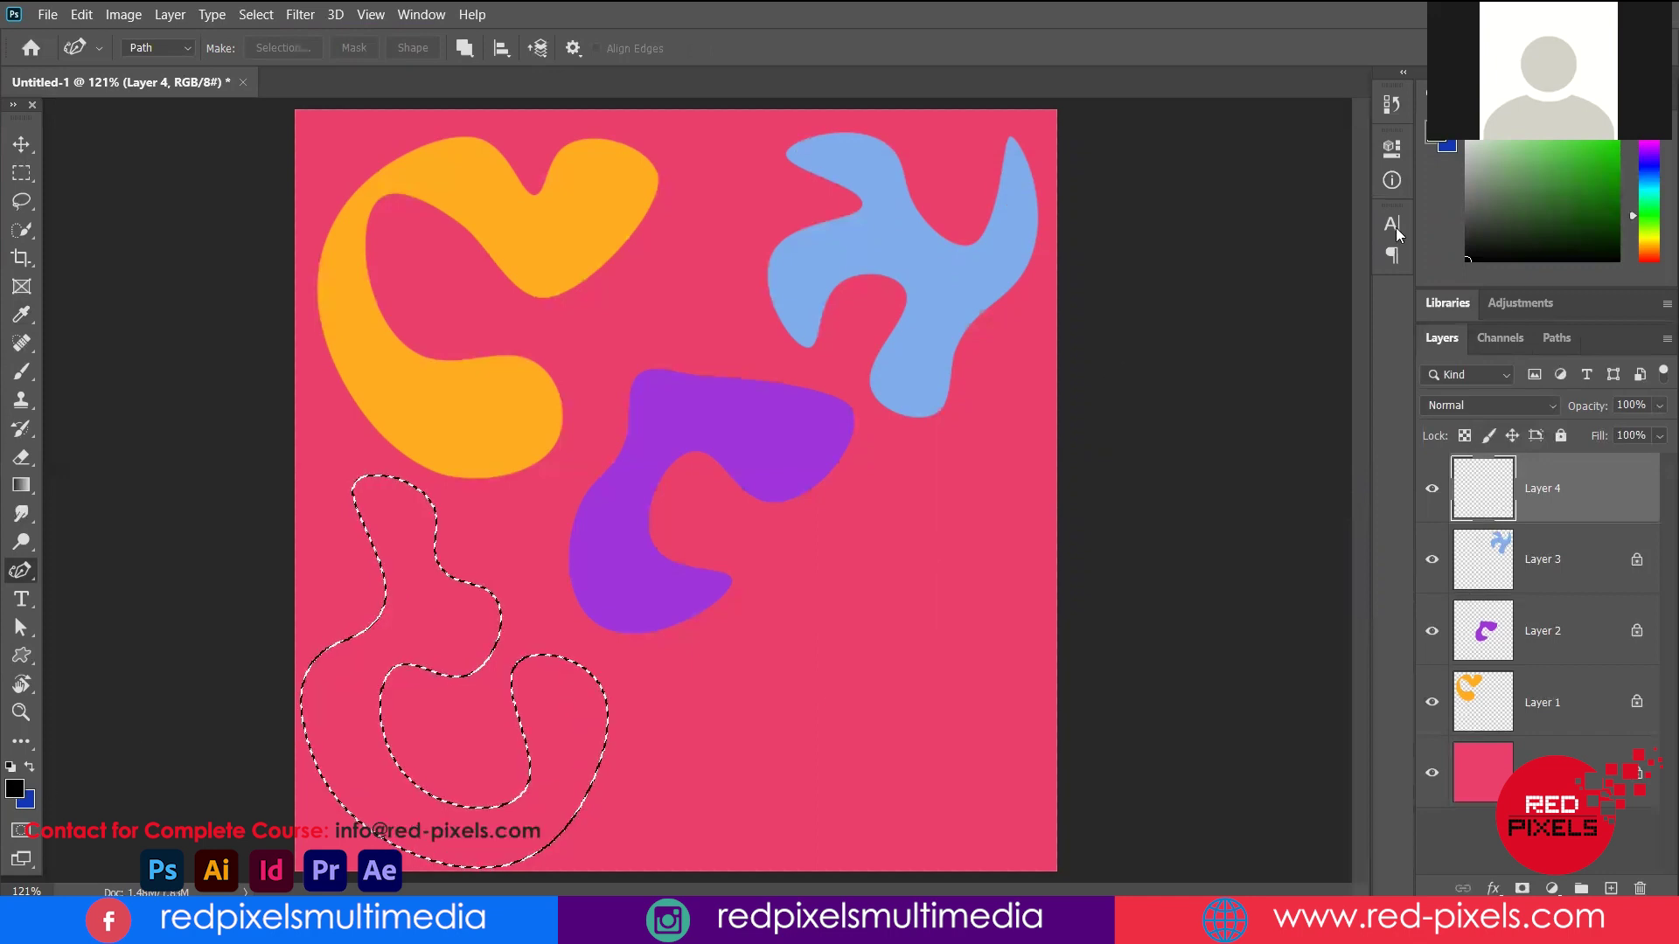
key("alt+BackSpace")
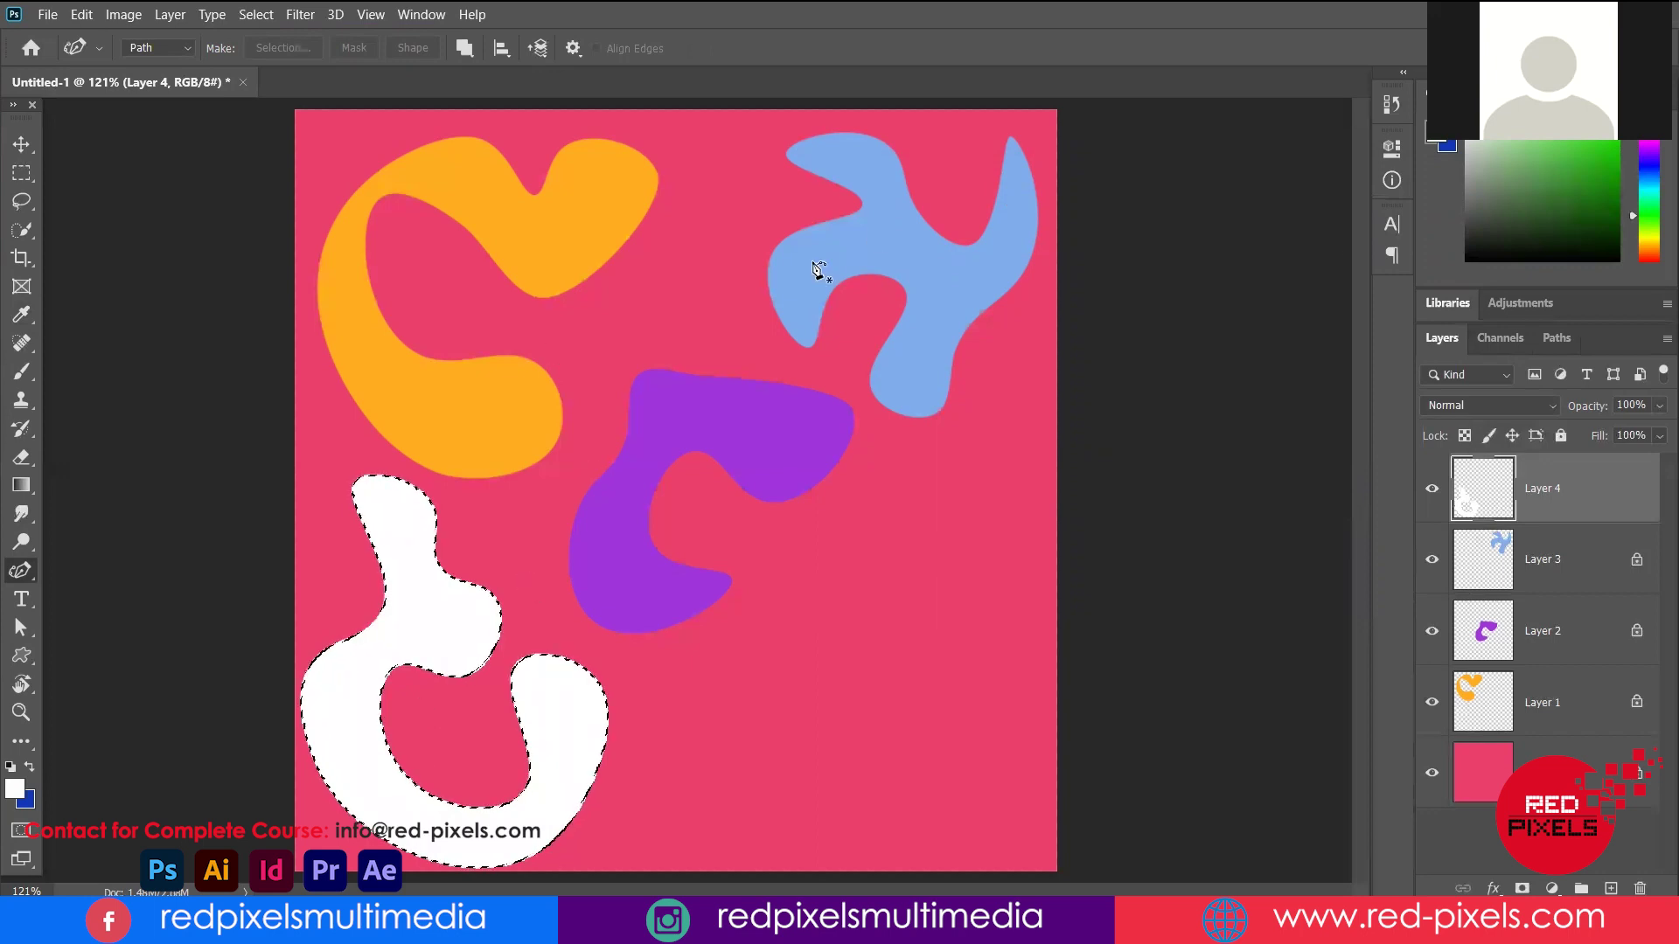
key("ctrl+d")
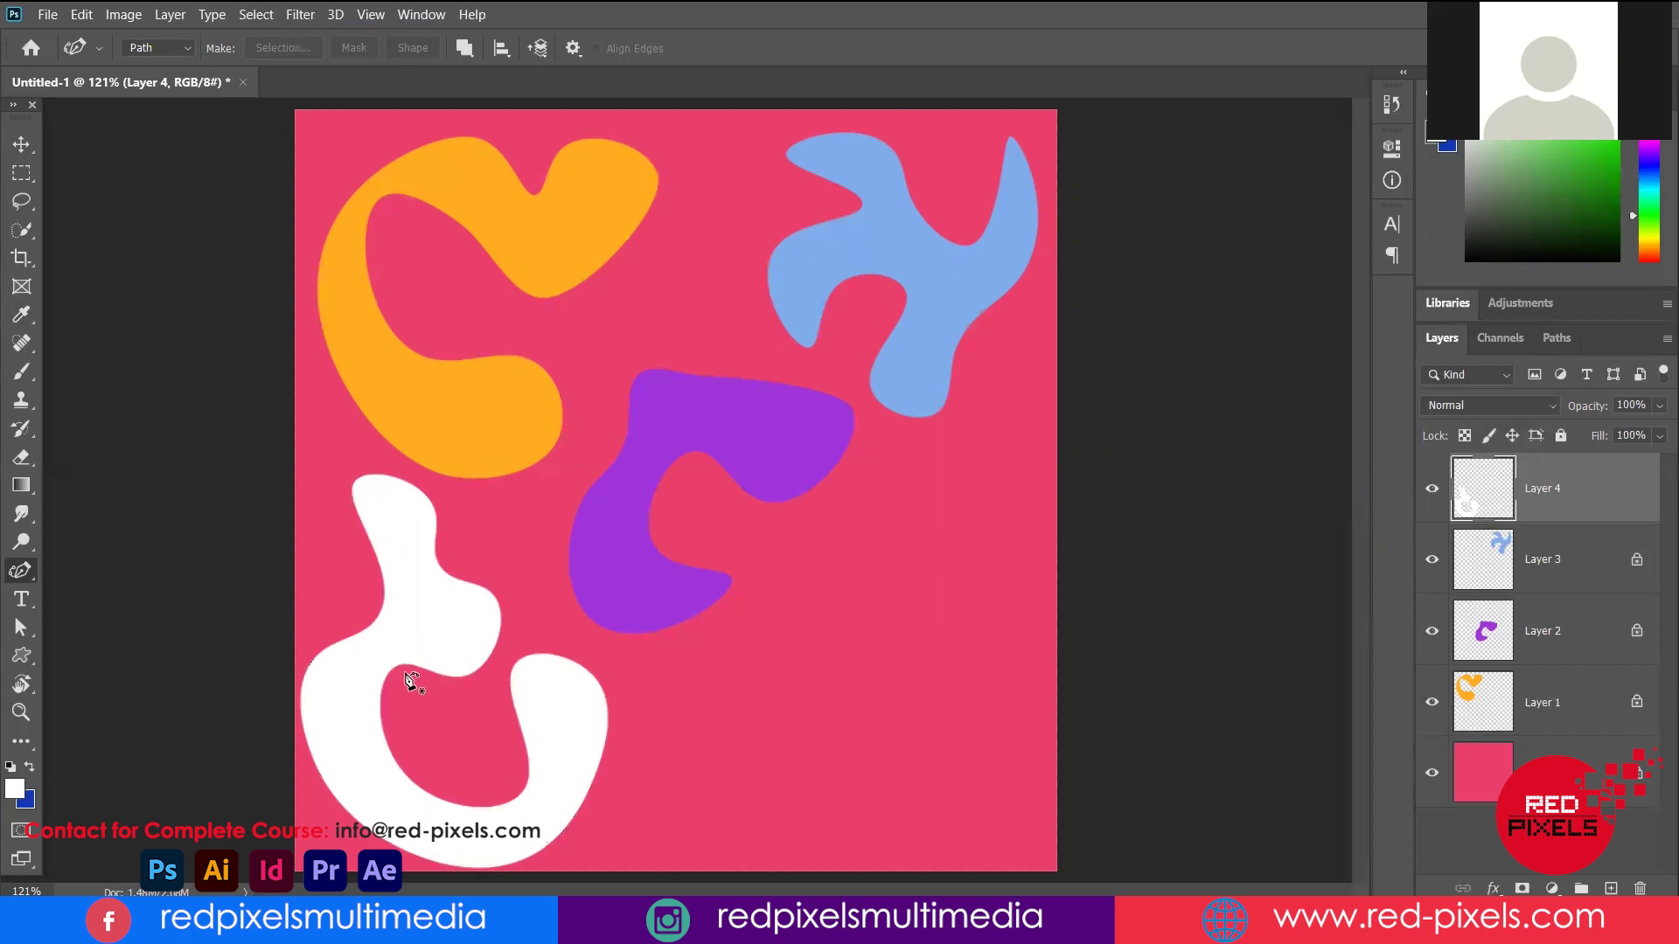
key("ctrl+Return")
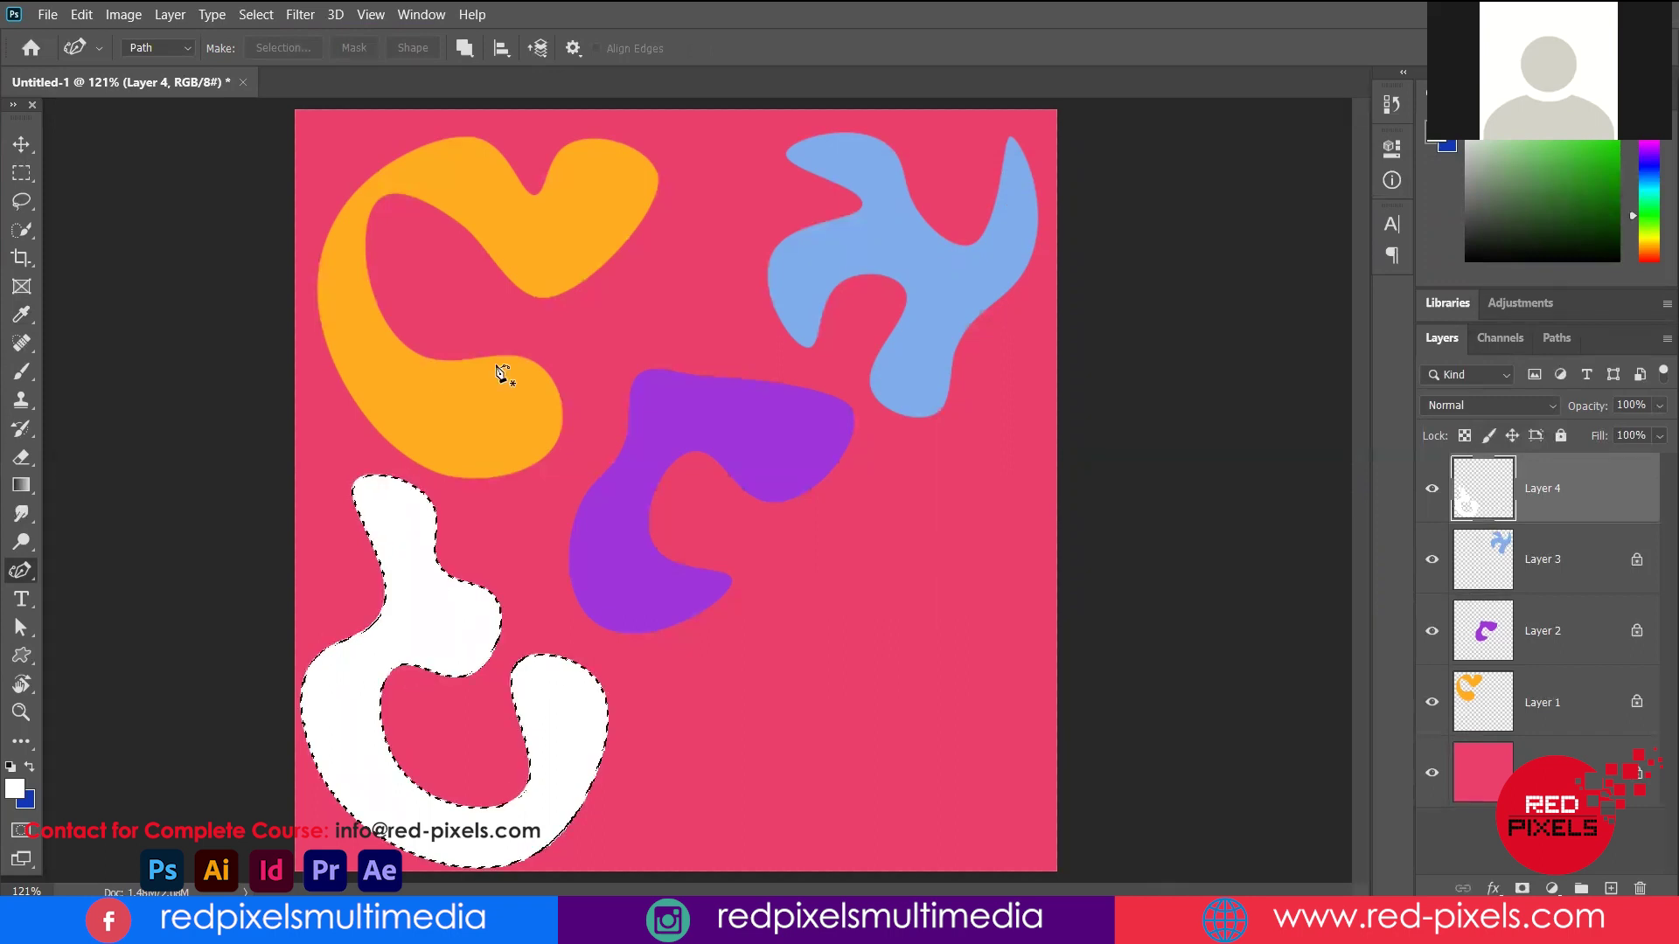
key("Delete")
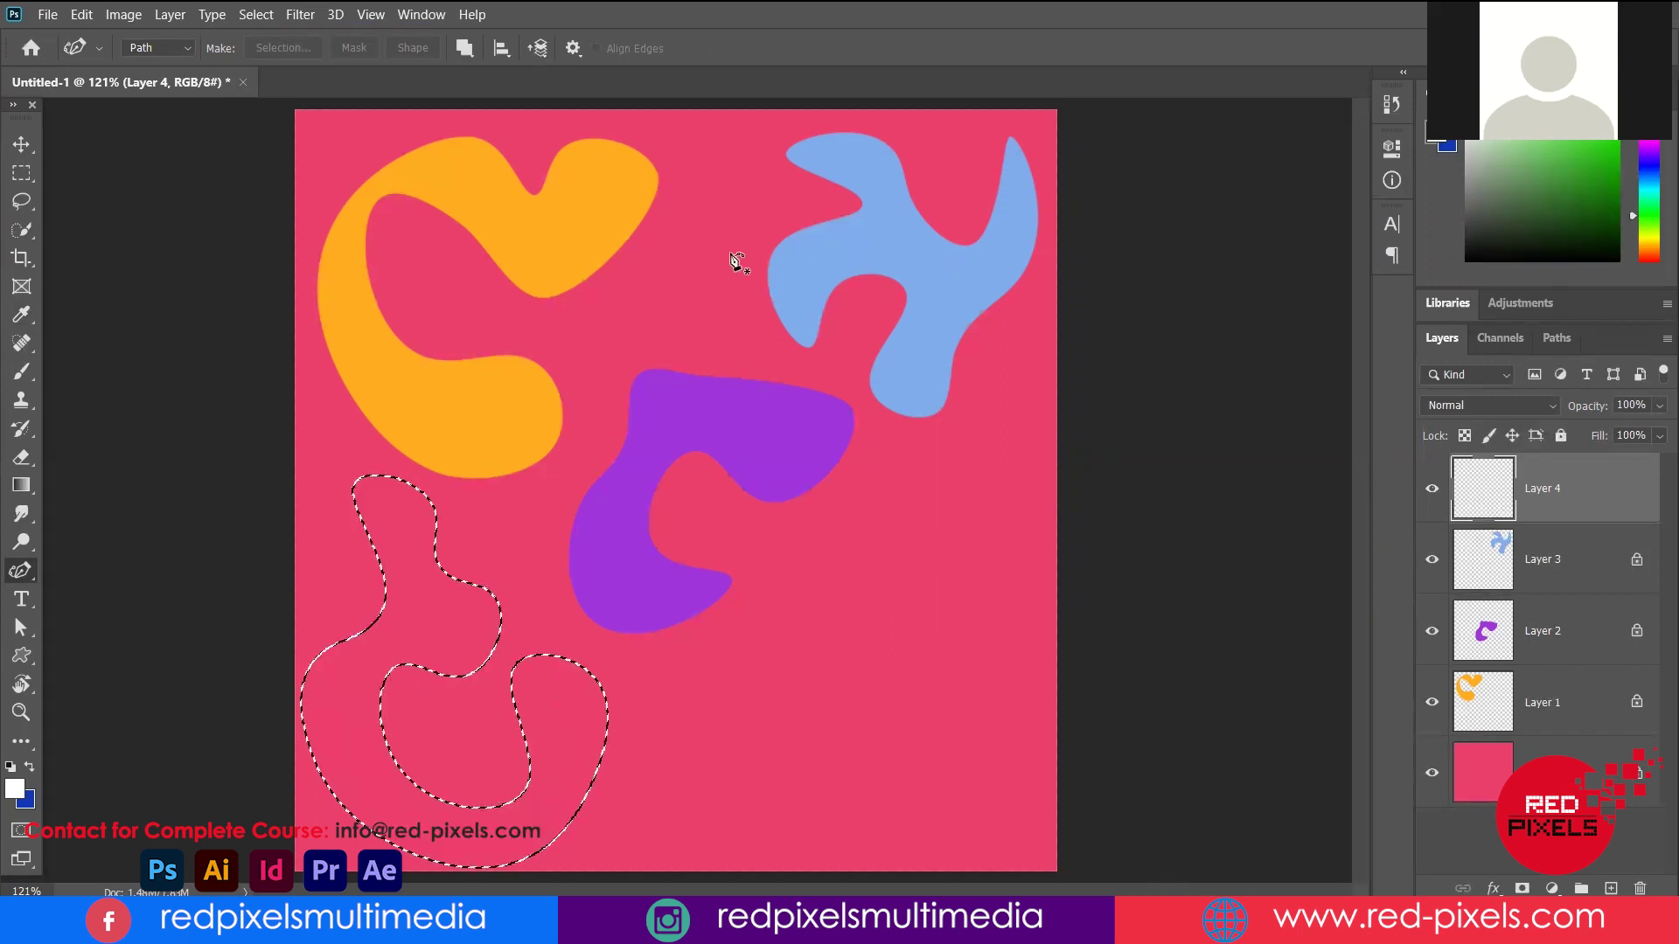
Fill the lower-left blob with grey 747474 and deselect it
left_click(15, 789)
left_click(850, 359)
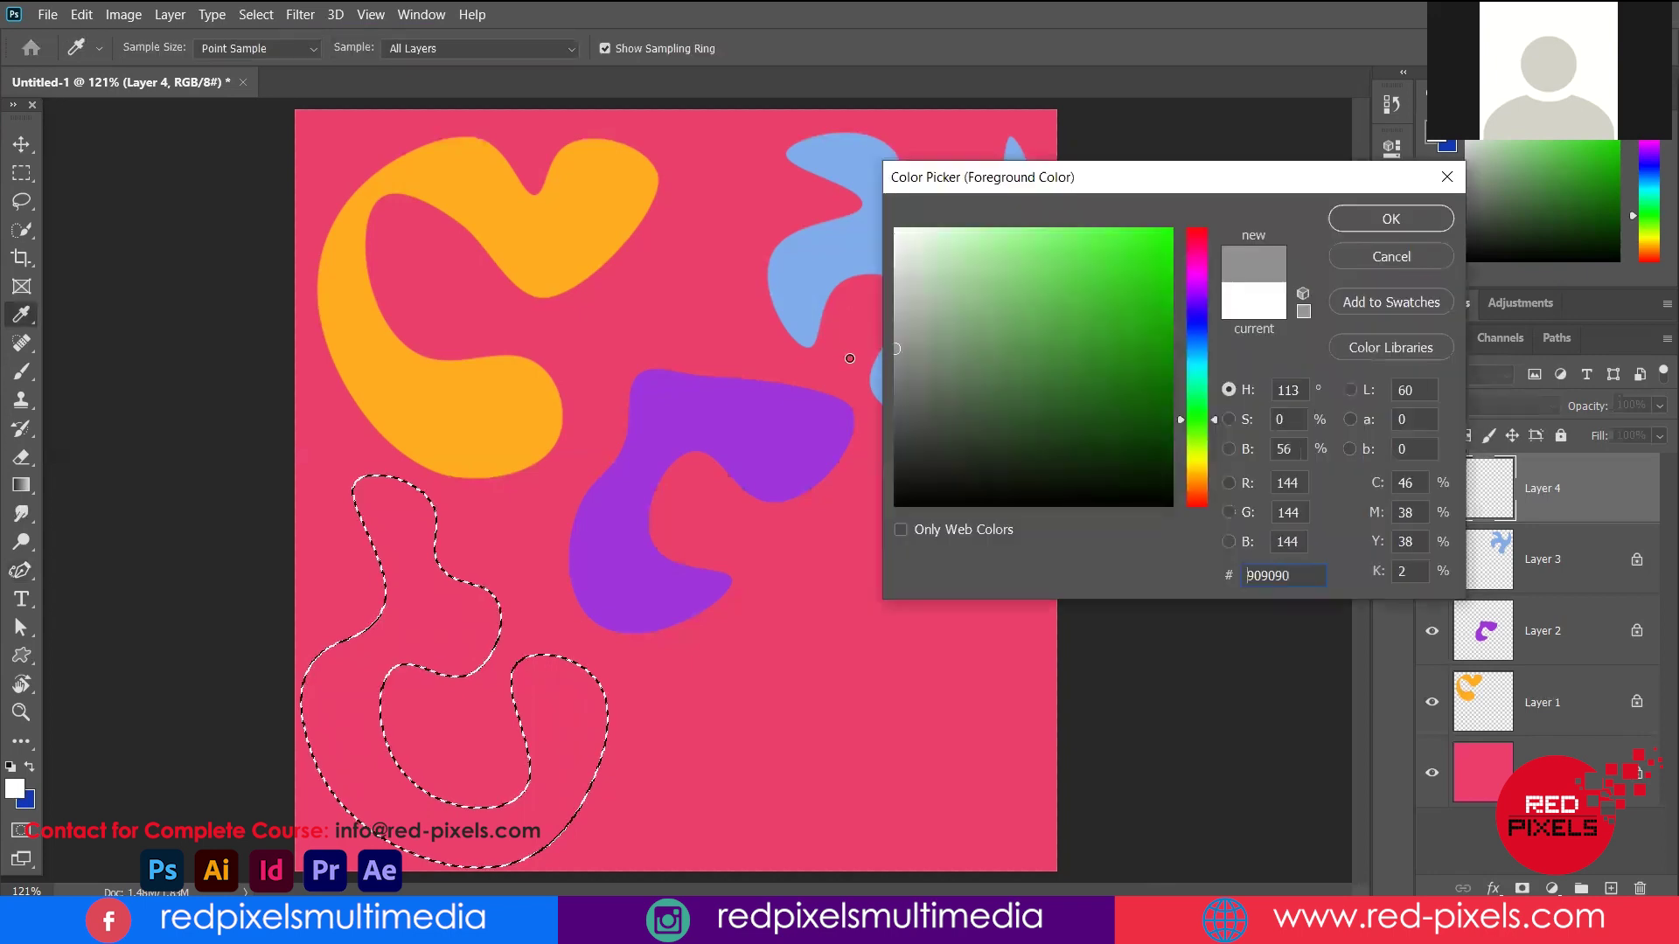
left_click(848, 359)
left_click(833, 376)
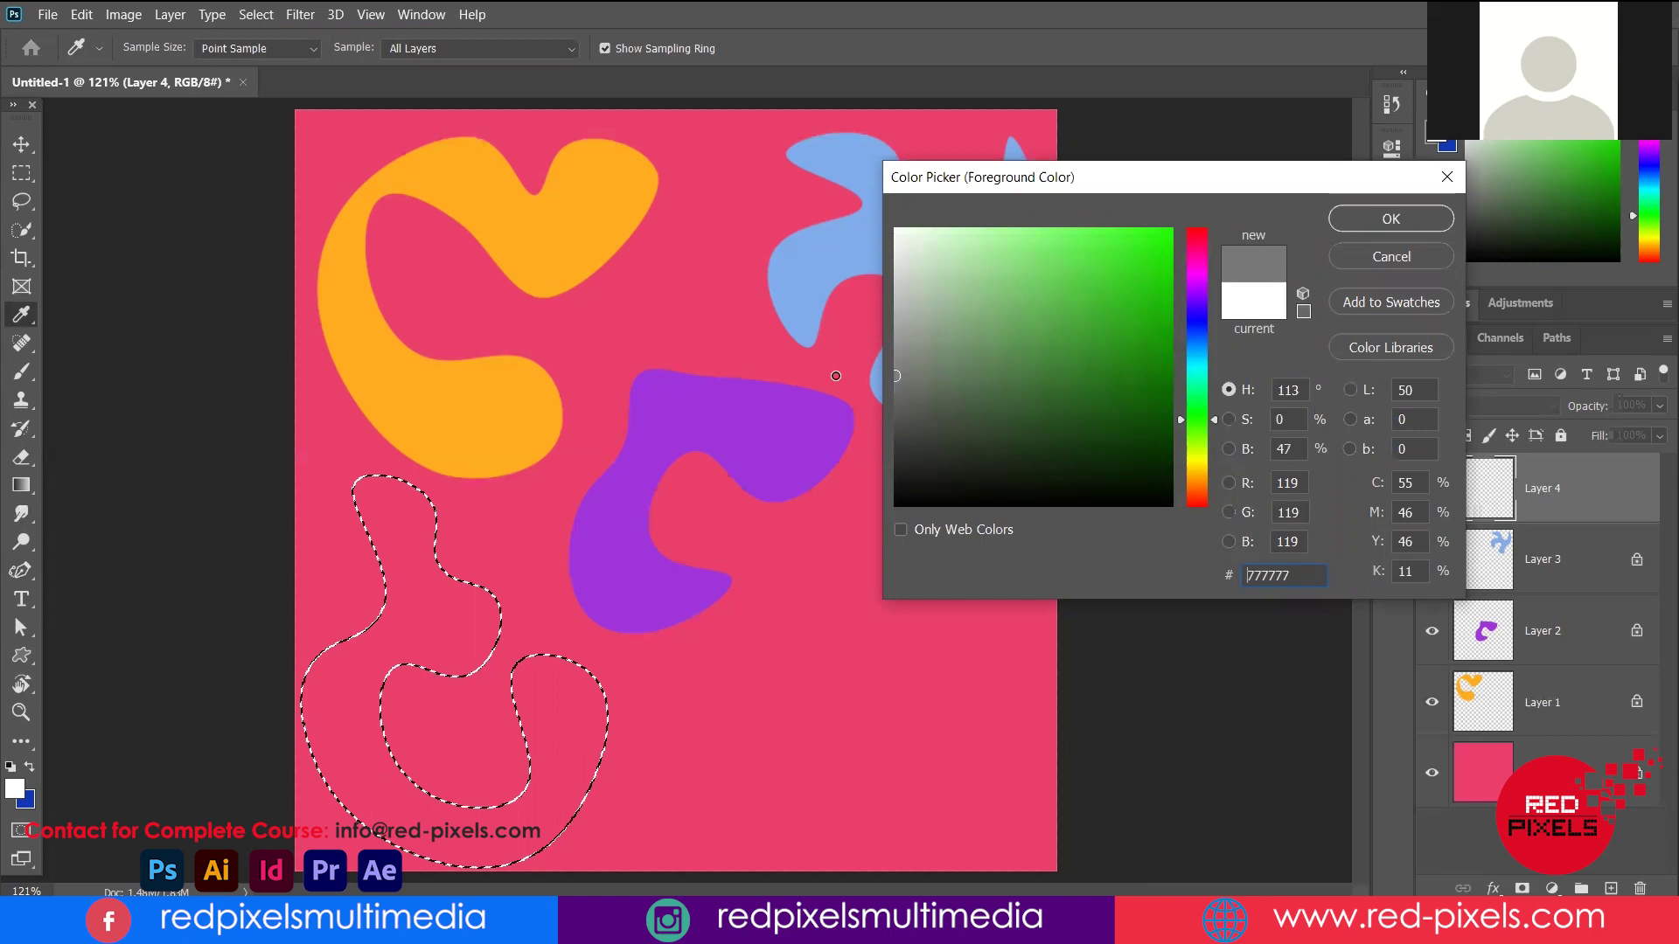
left_click(833, 380)
left_click(1390, 219)
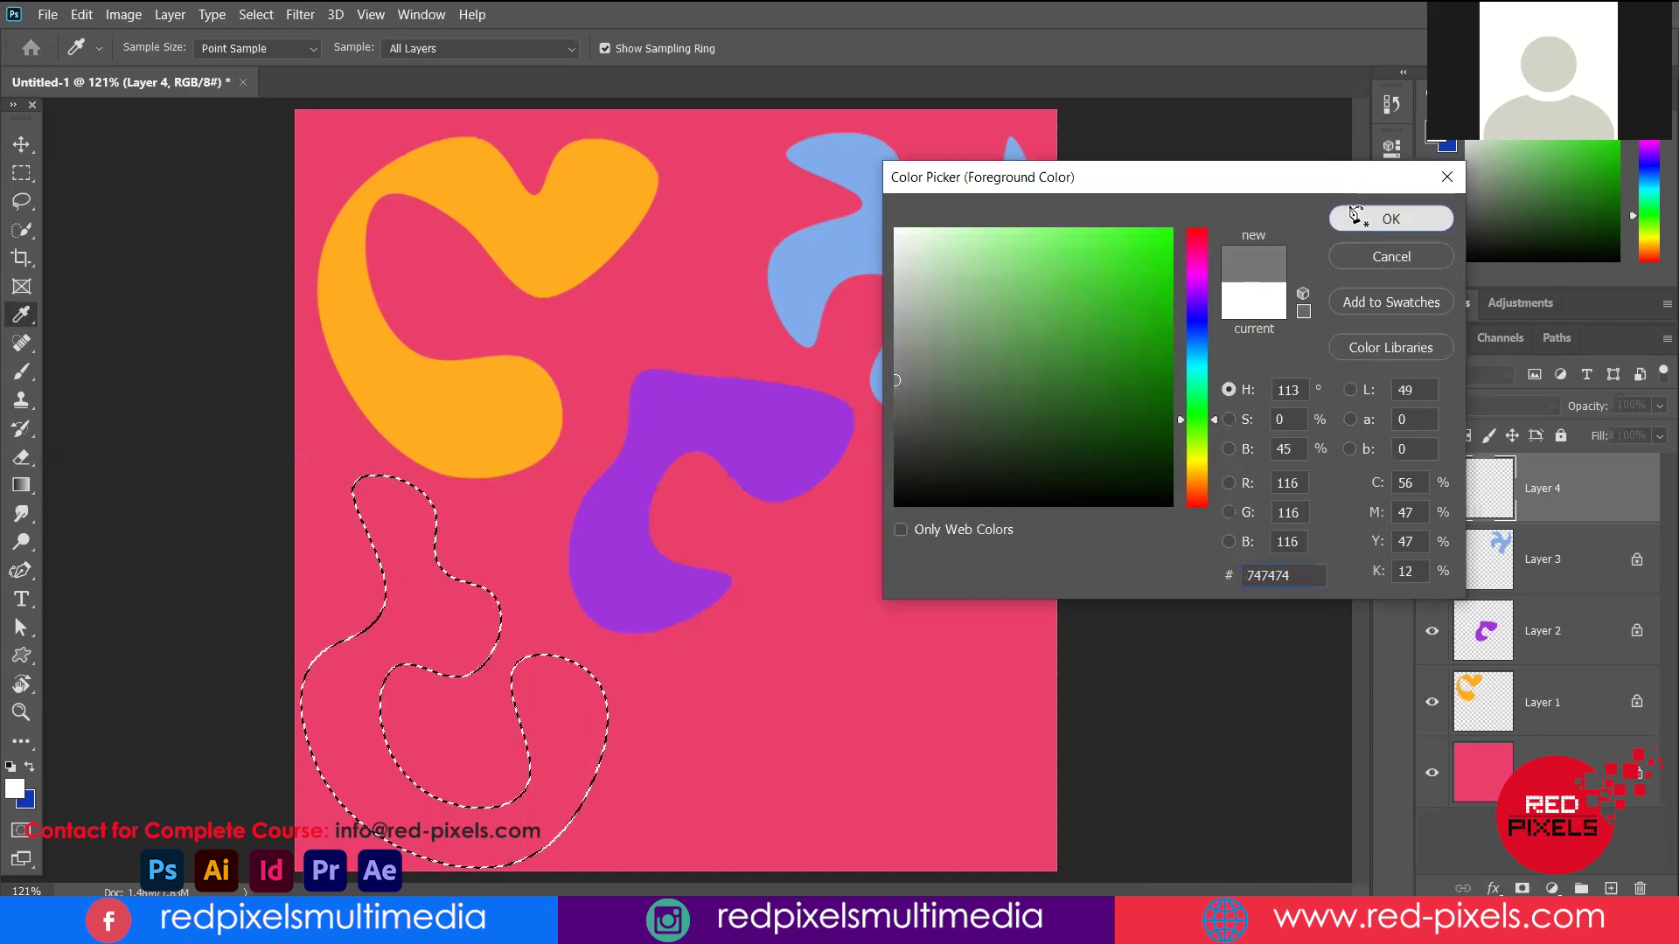
key("alt+BackSpace")
key("p")
key("ctrl+d")
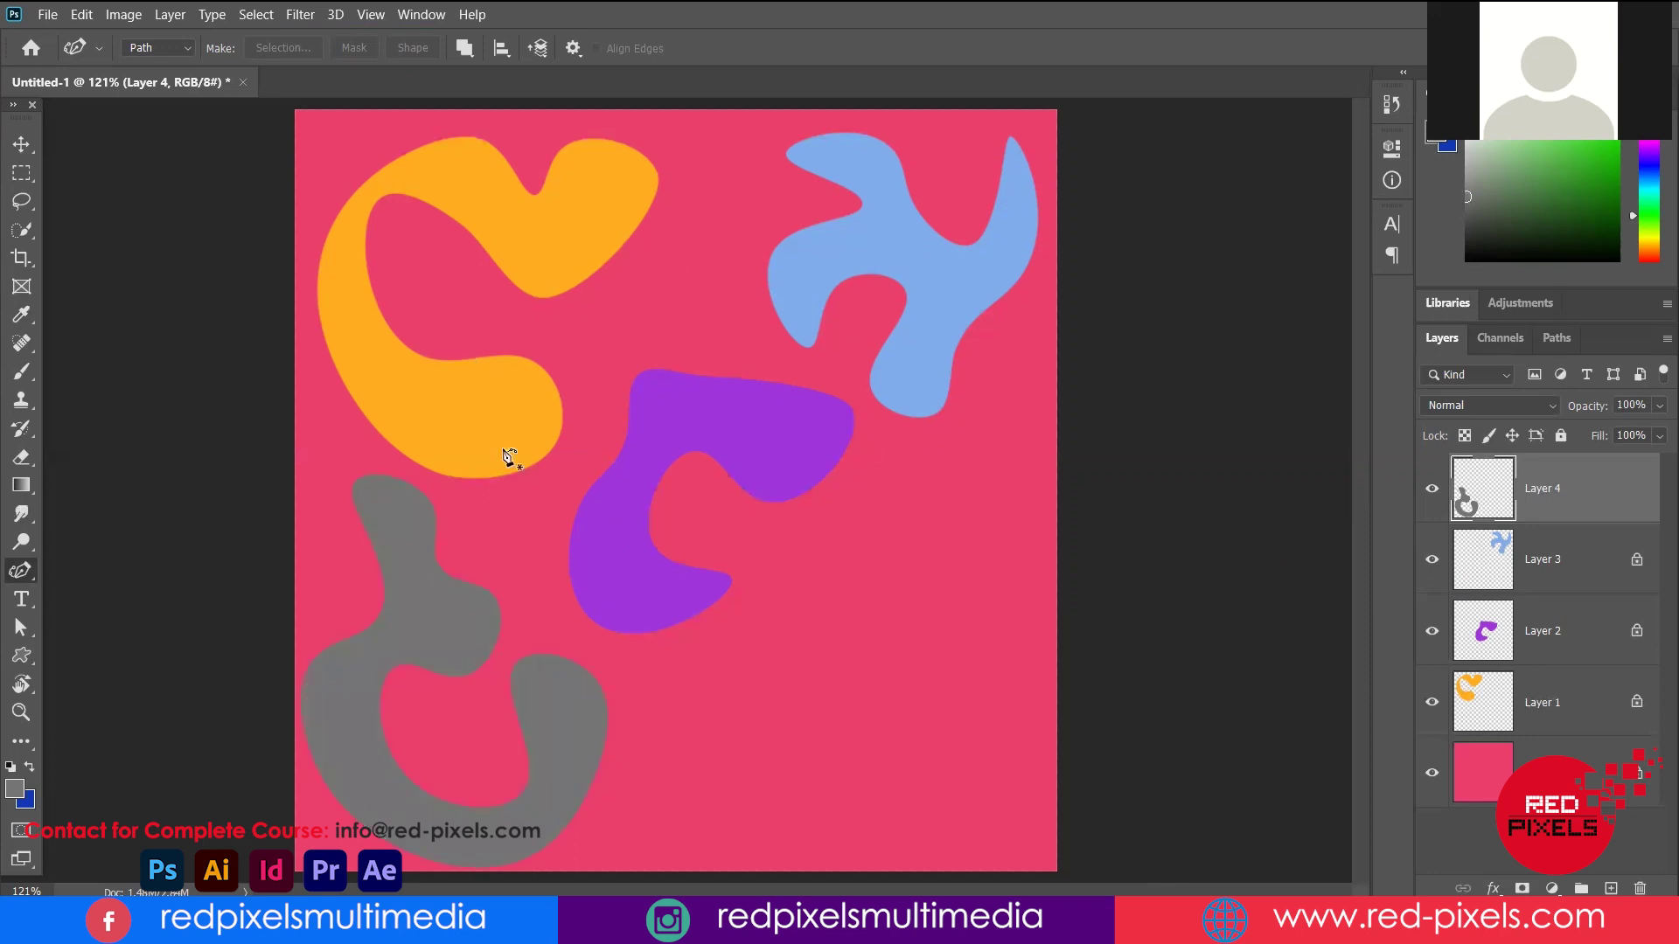
Draw the looping start of a curly path in the lower right
left_click(923, 534)
left_click(849, 676)
left_click(925, 691)
left_click(1012, 644)
left_click(992, 763)
left_click(901, 826)
left_click(709, 728)
left_click(742, 641)
Close the lower-right path, nudge it down, and make it a selection on new Layer 5
left_click(1033, 479)
left_click(988, 548)
left_click(923, 534)
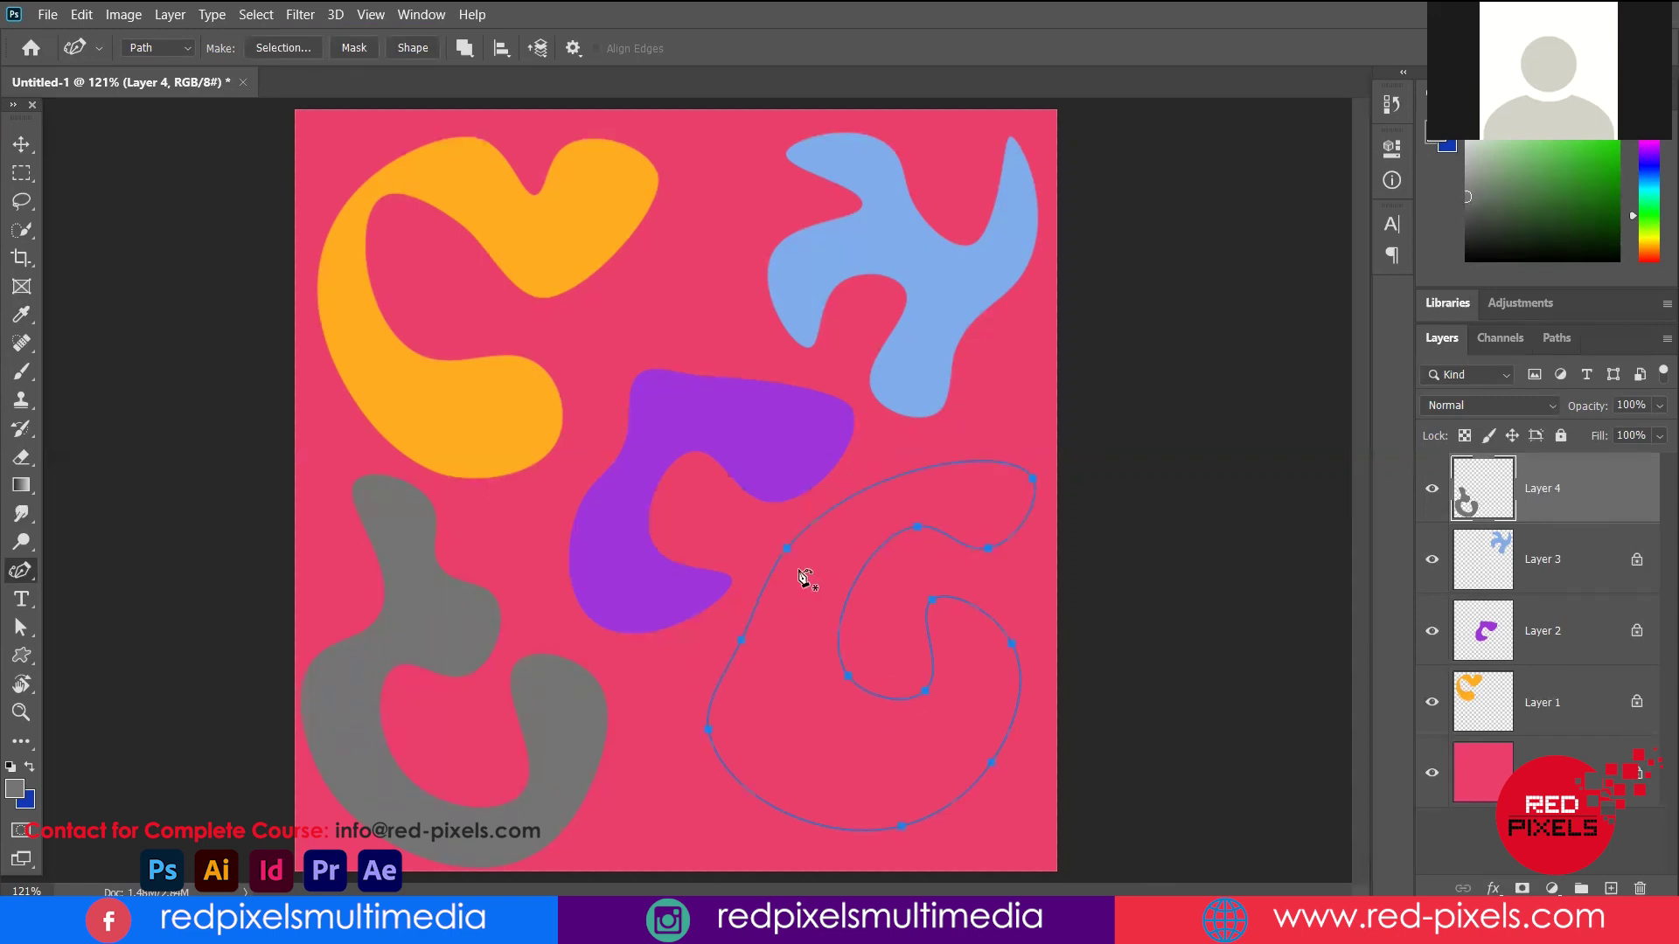
key("shift+Down")
key("shift+Down")
key("ctrl+Return")
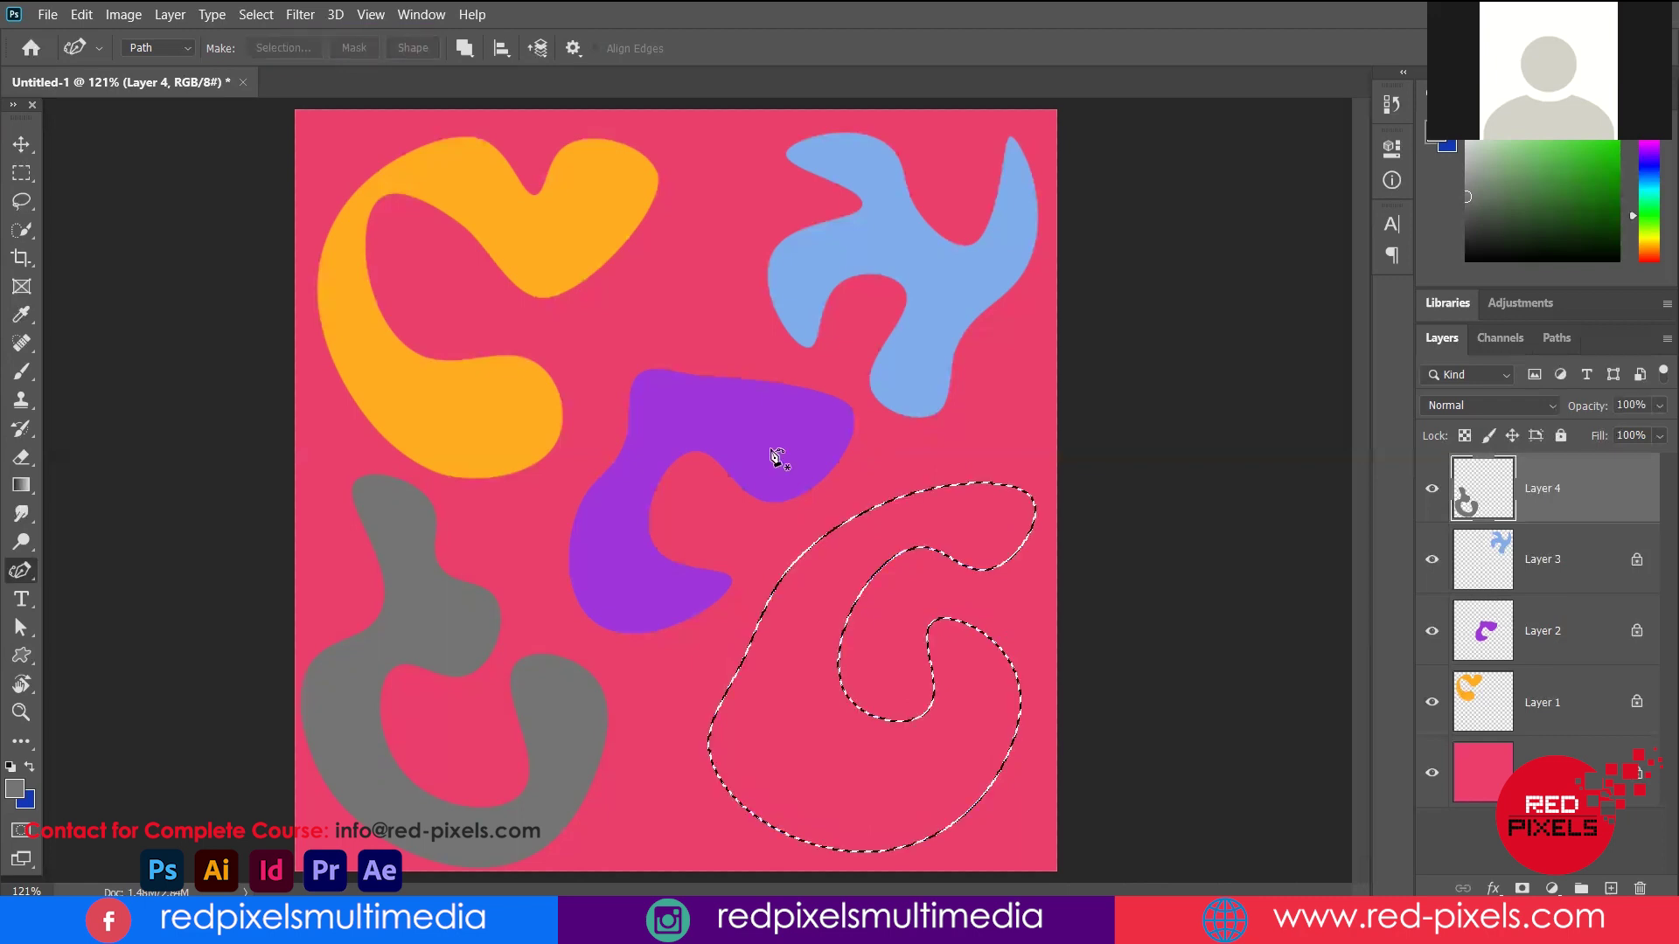
key("ctrl+shift+alt+n")
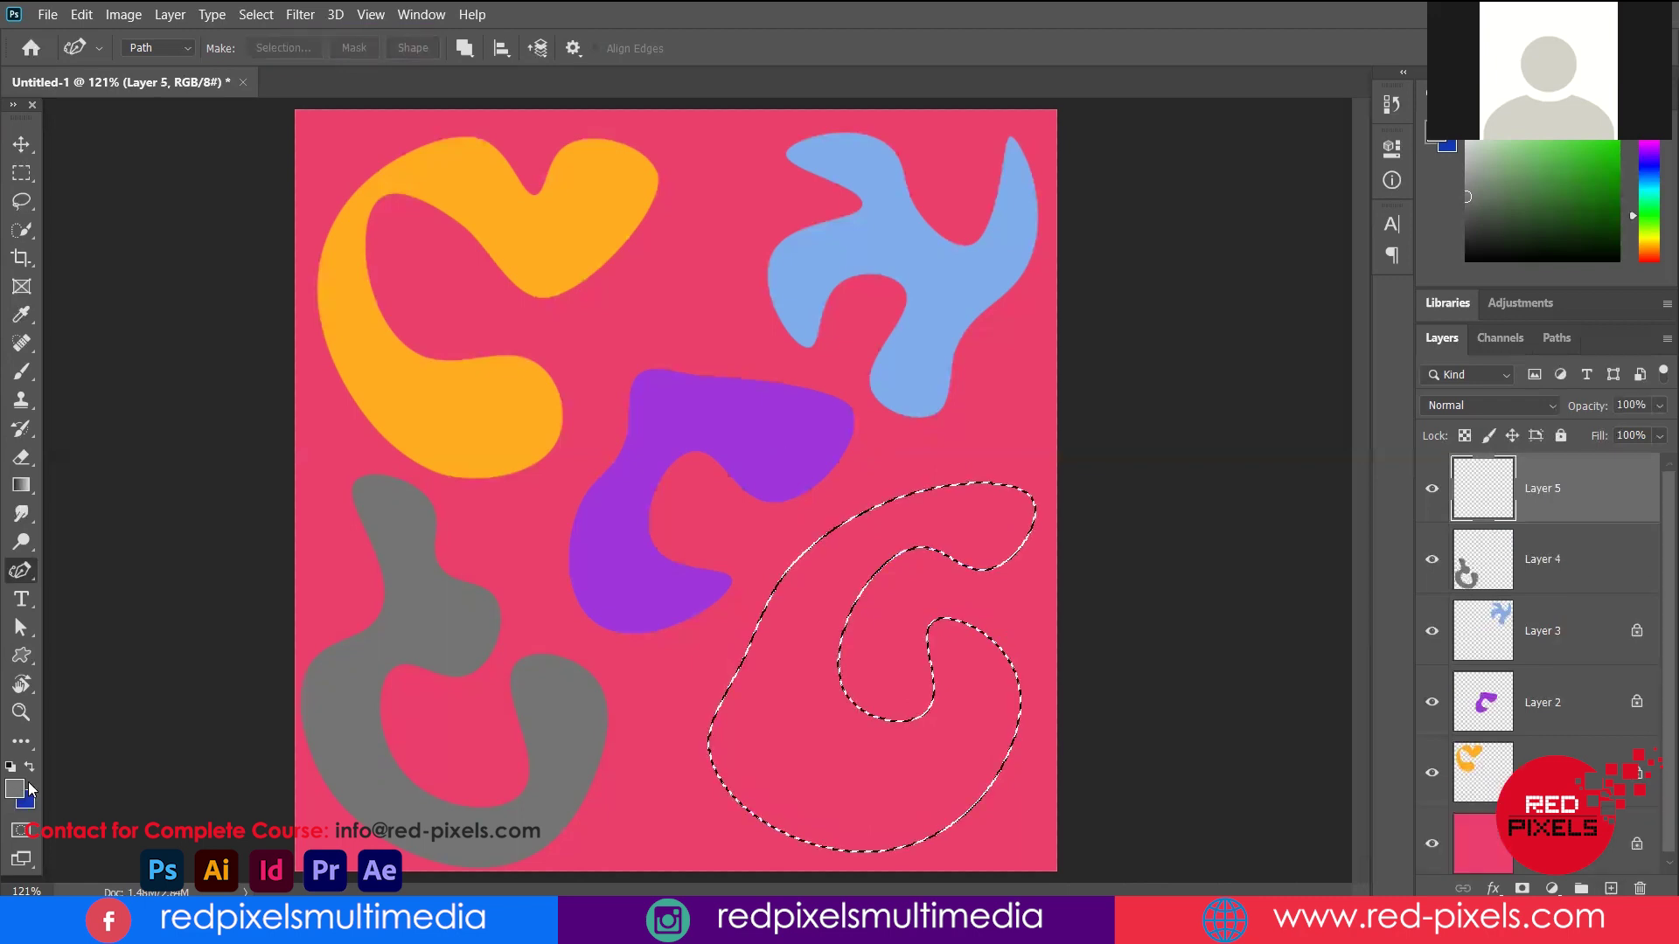
Pick mint green 54d983 as the foreground colour in the Color Picker
left_click(1441, 141)
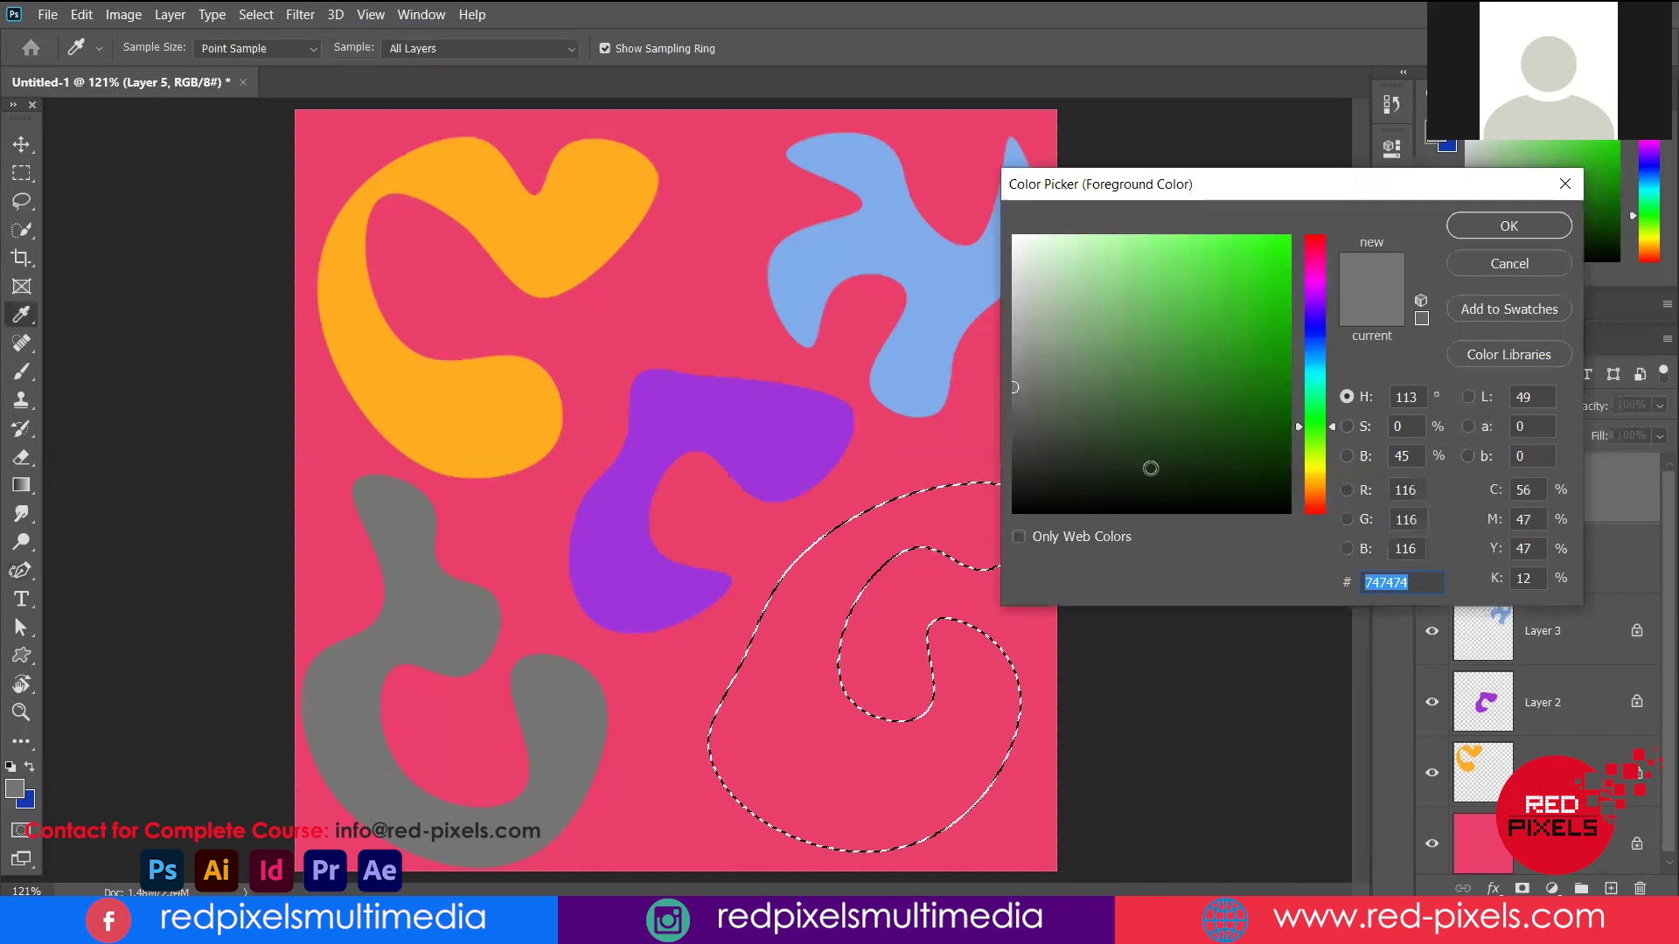
left_click(1331, 399)
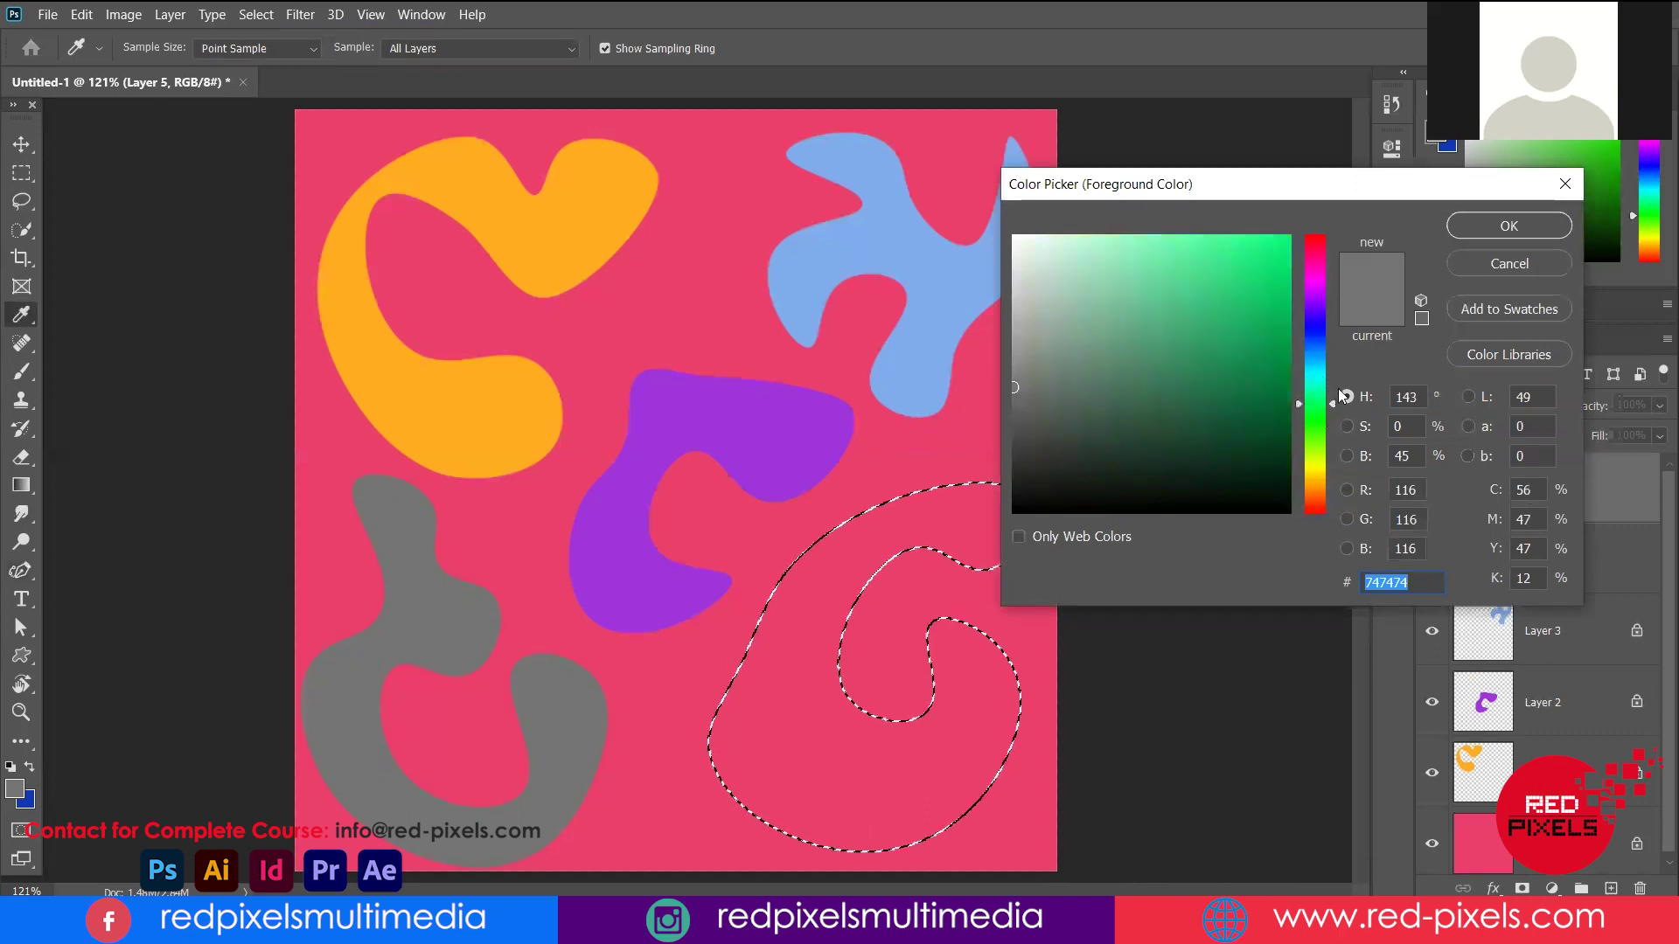
left_click_drag(1339, 393, 1329, 366)
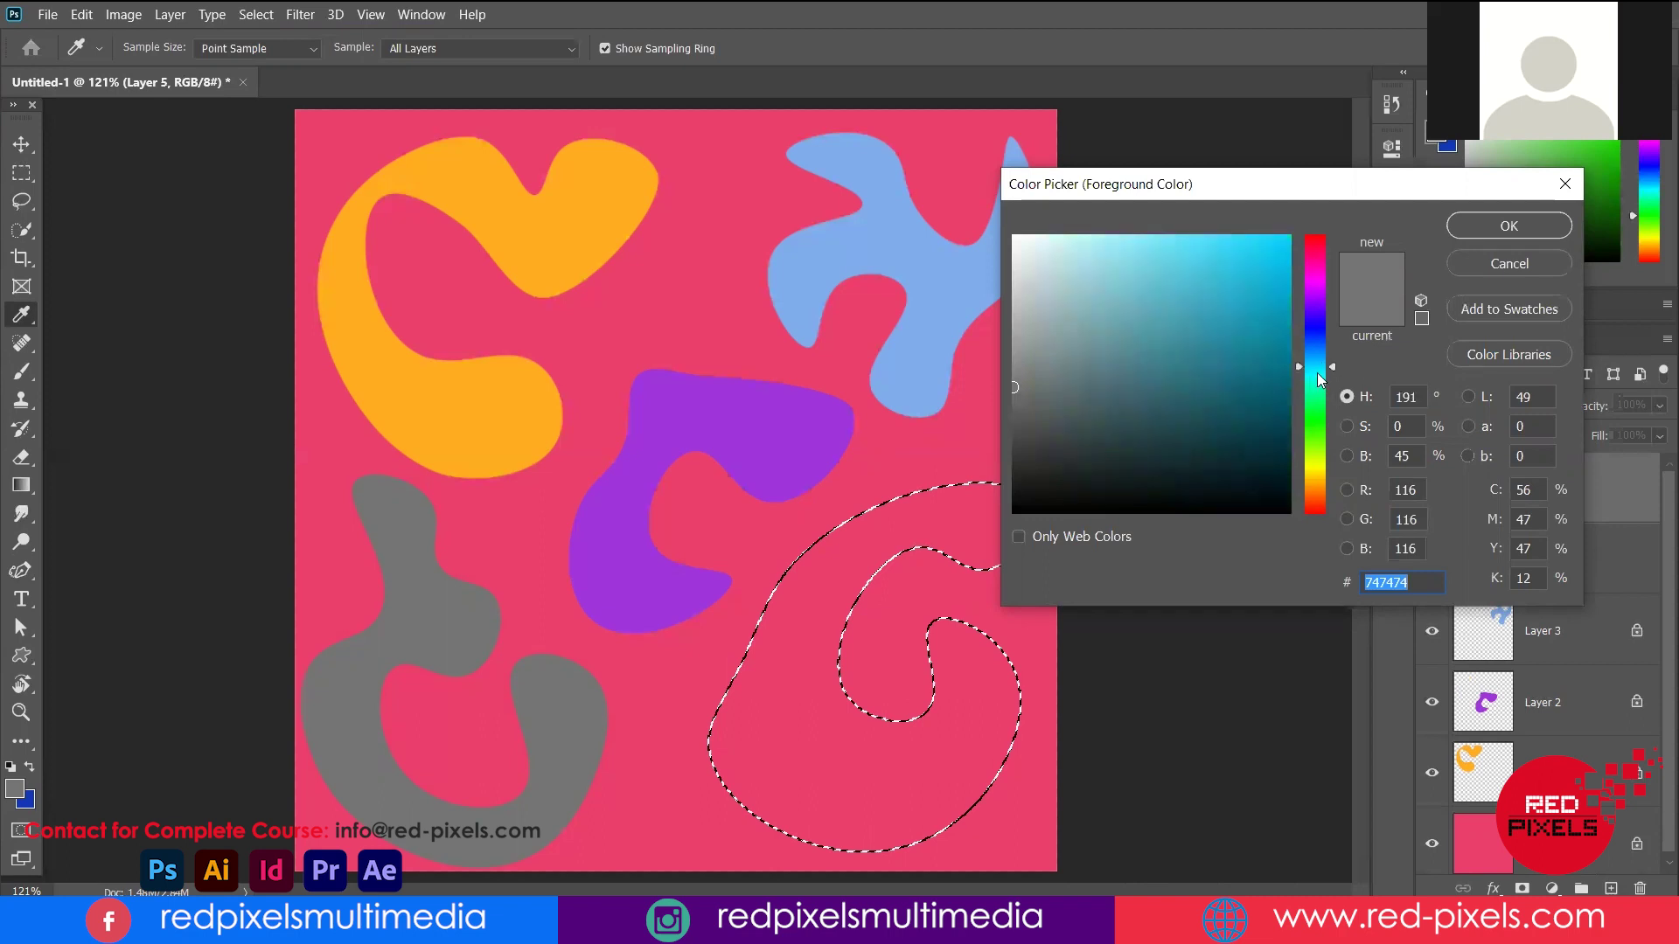
left_click_drag(1336, 374, 1344, 404)
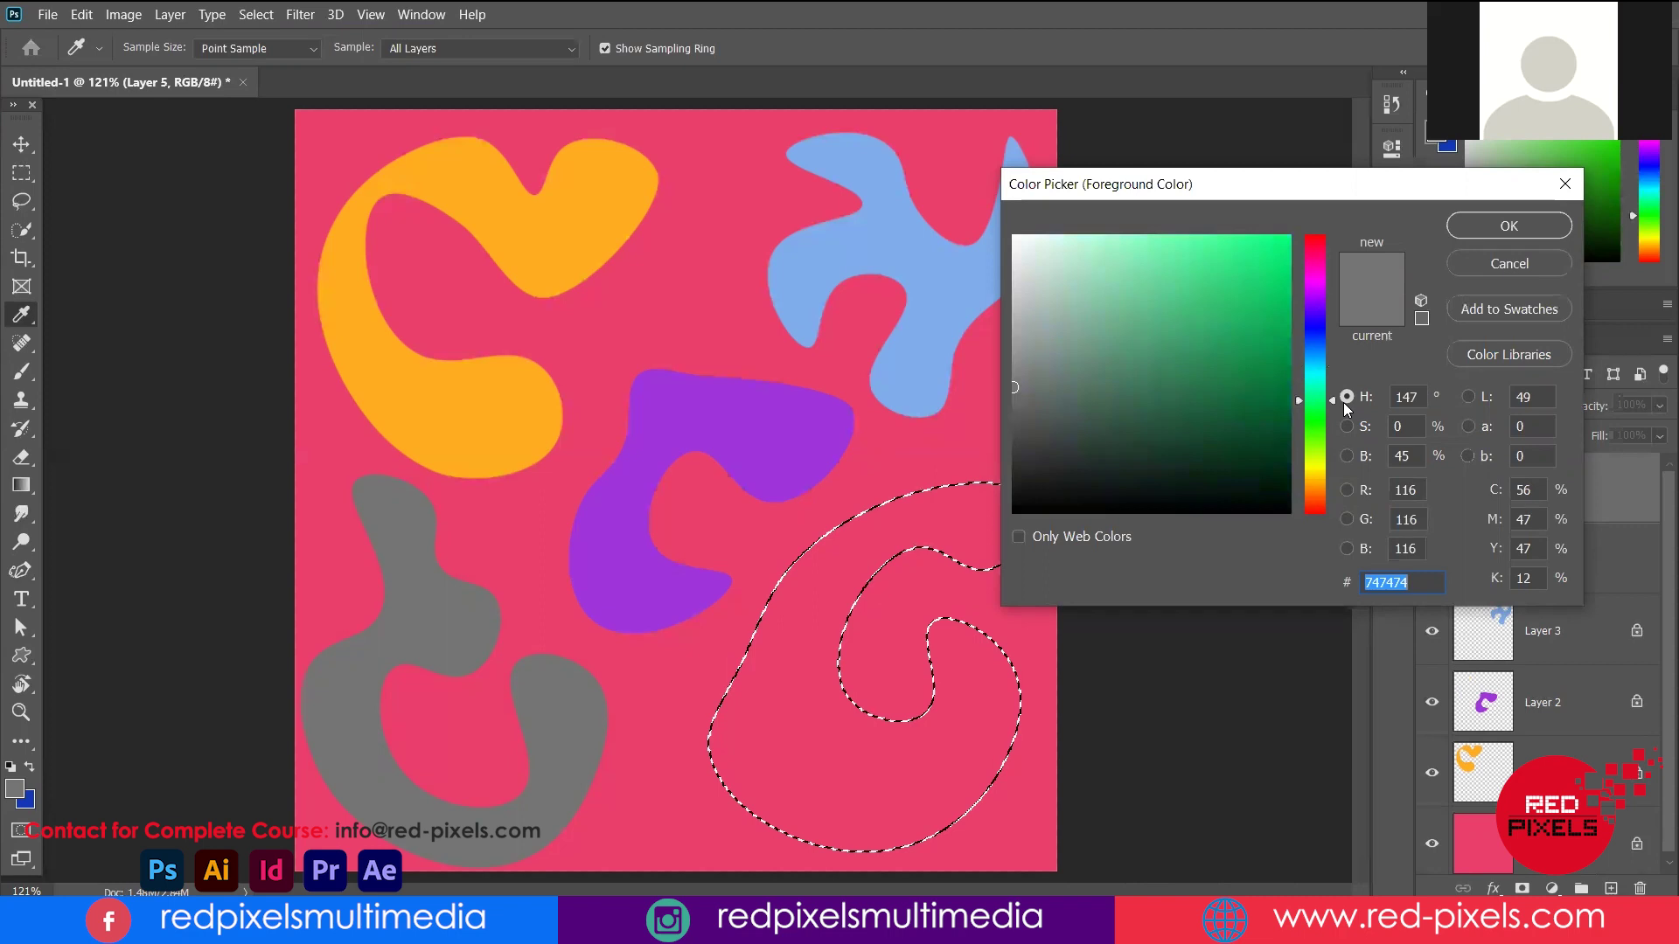
left_click(1141, 308)
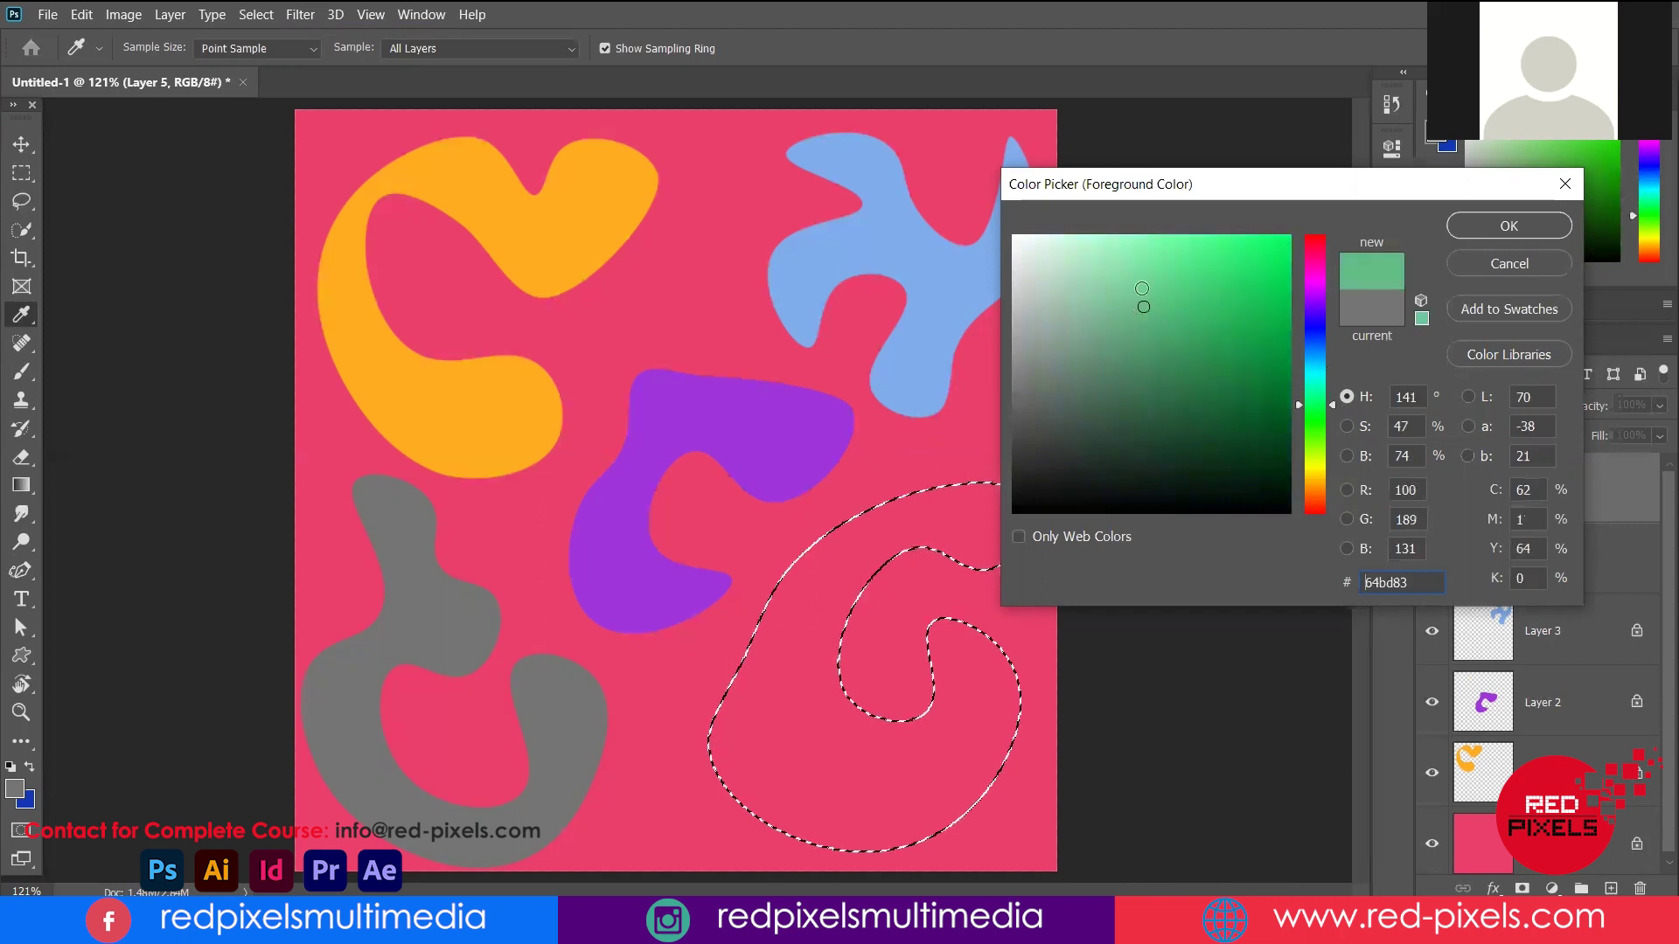
left_click(1142, 288)
left_click(1160, 301)
left_click(1160, 317)
left_click_drag(1093, 184, 886, 217)
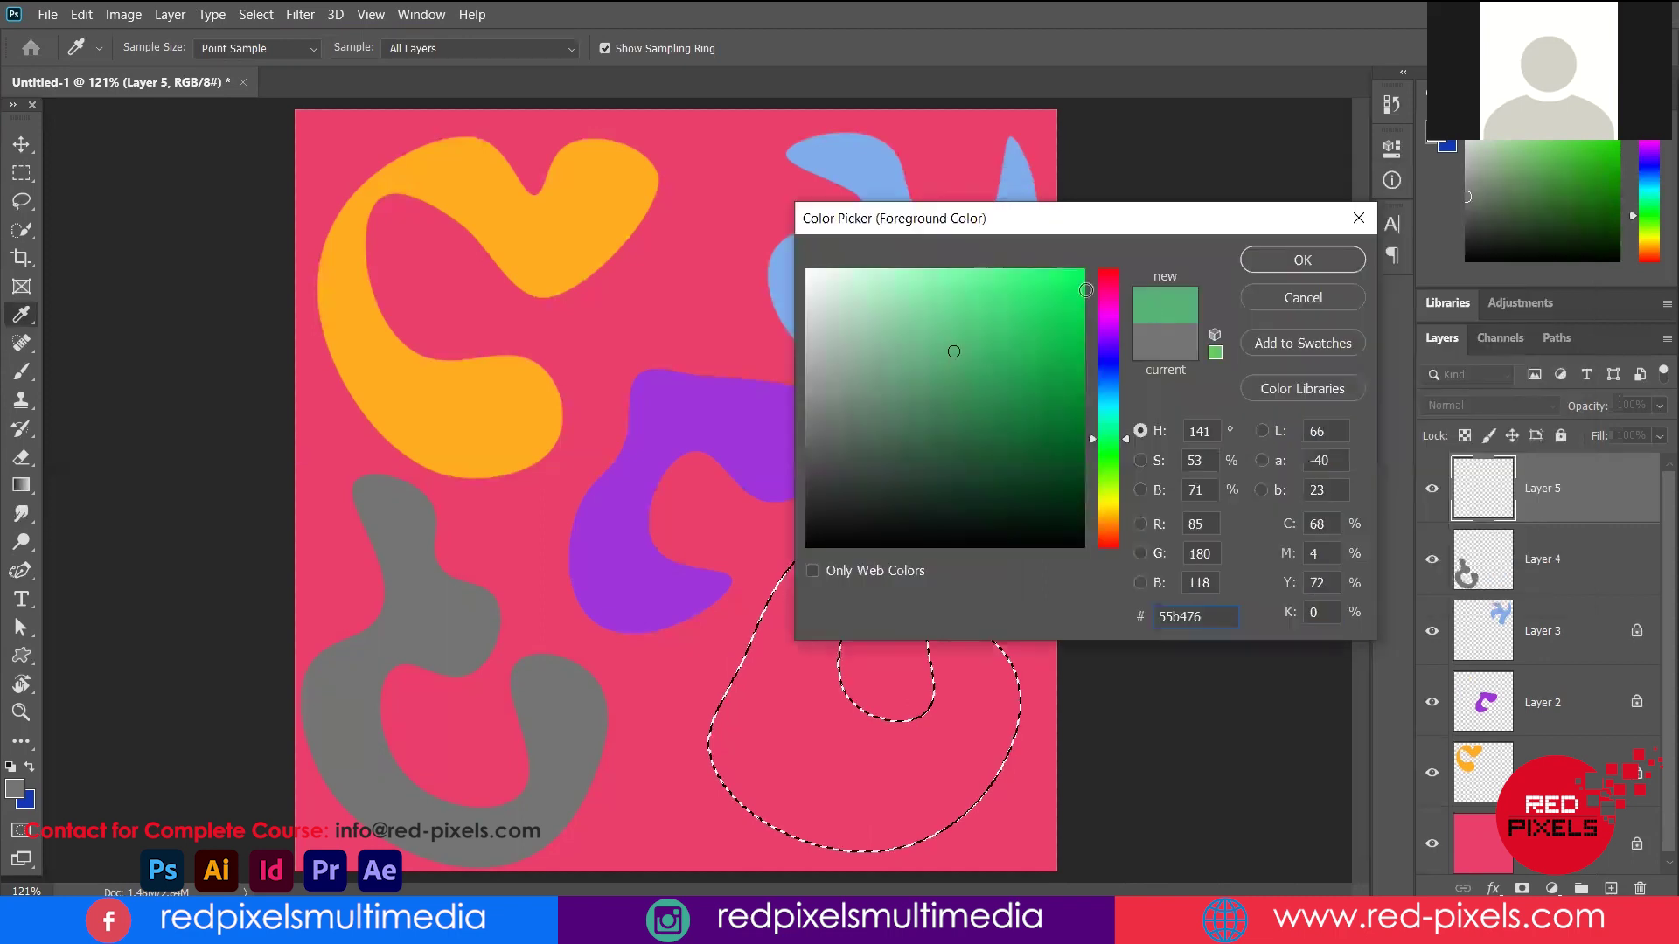
left_click(1086, 270)
left_click(962, 315)
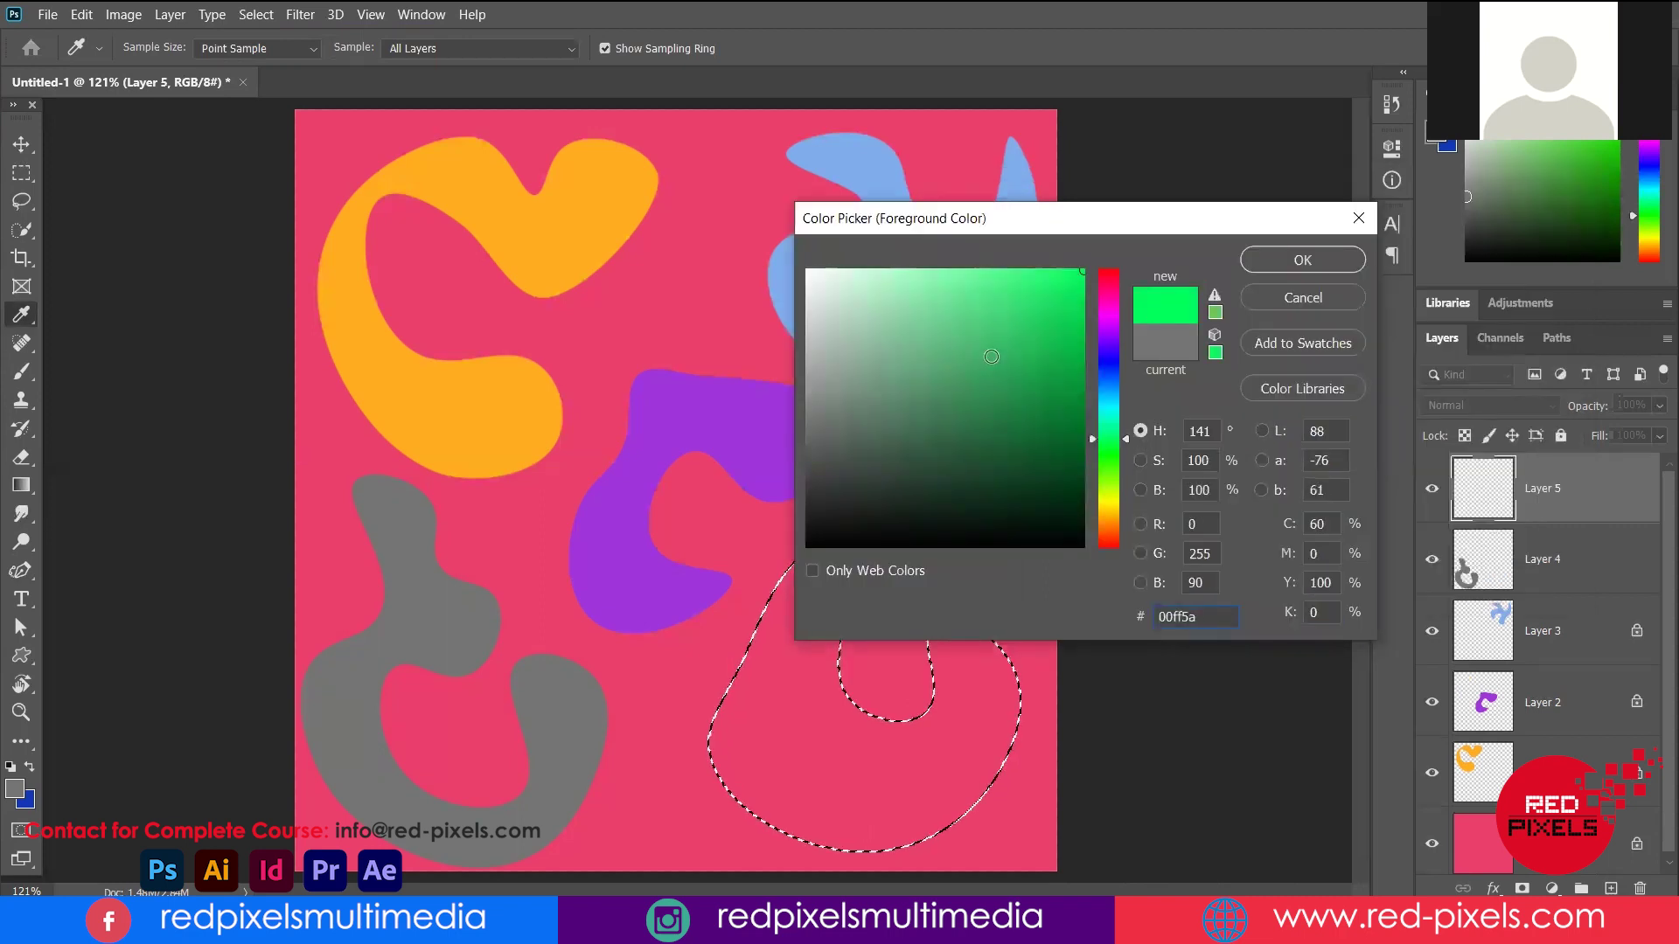
left_click(961, 317)
left_click(974, 320)
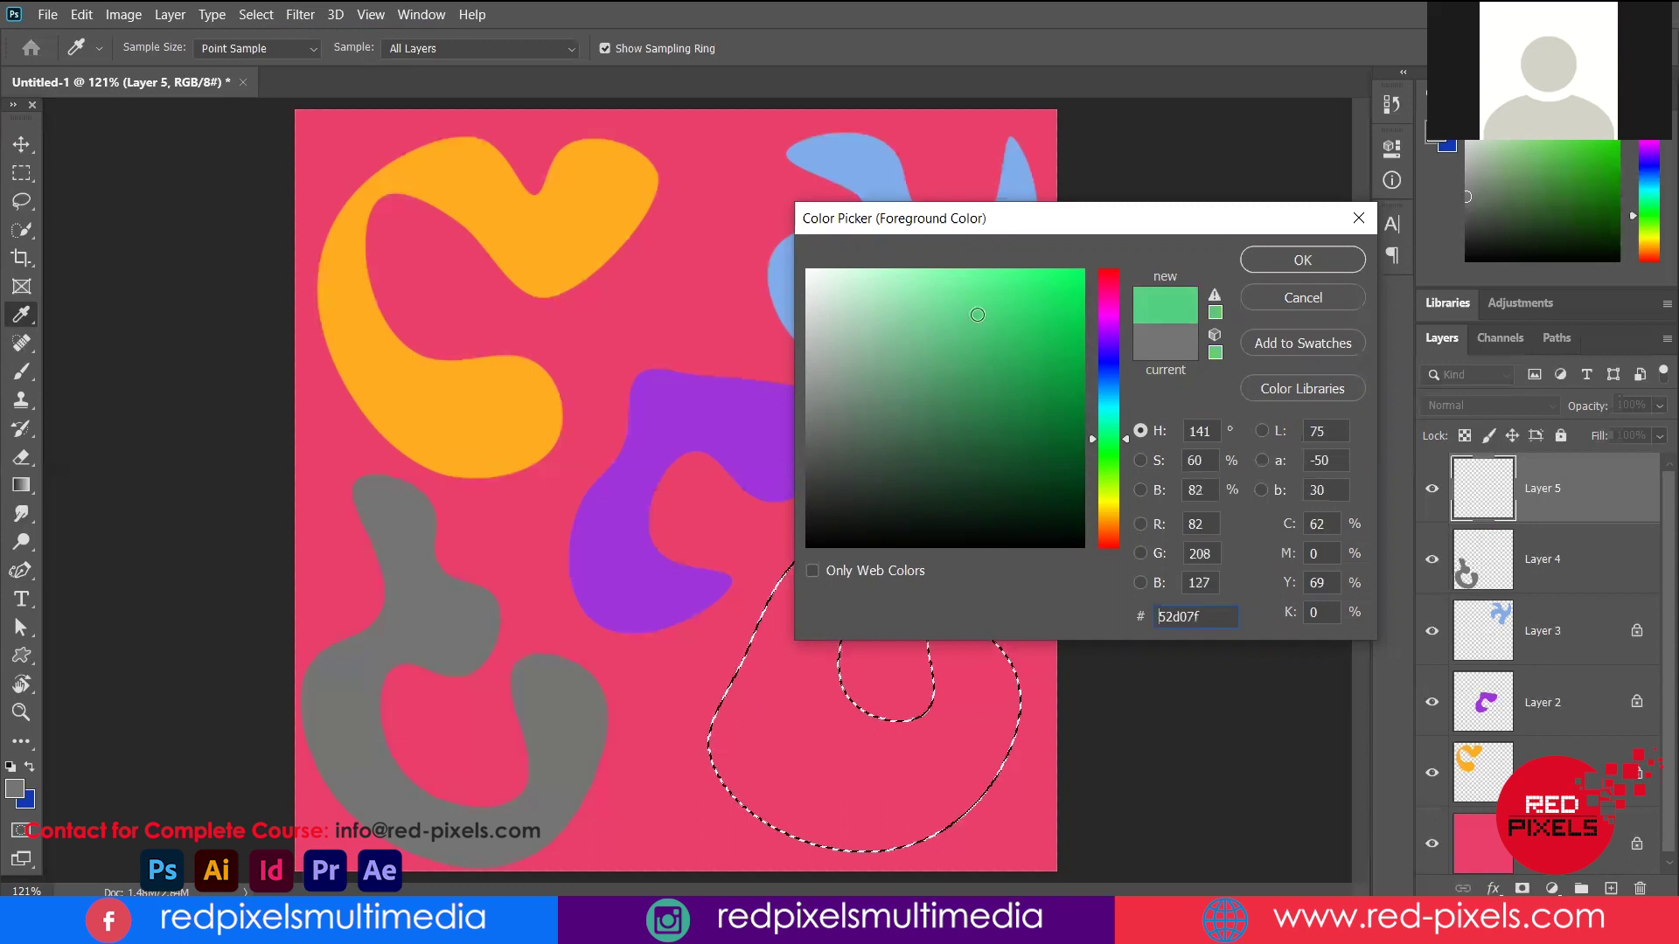
left_click(977, 310)
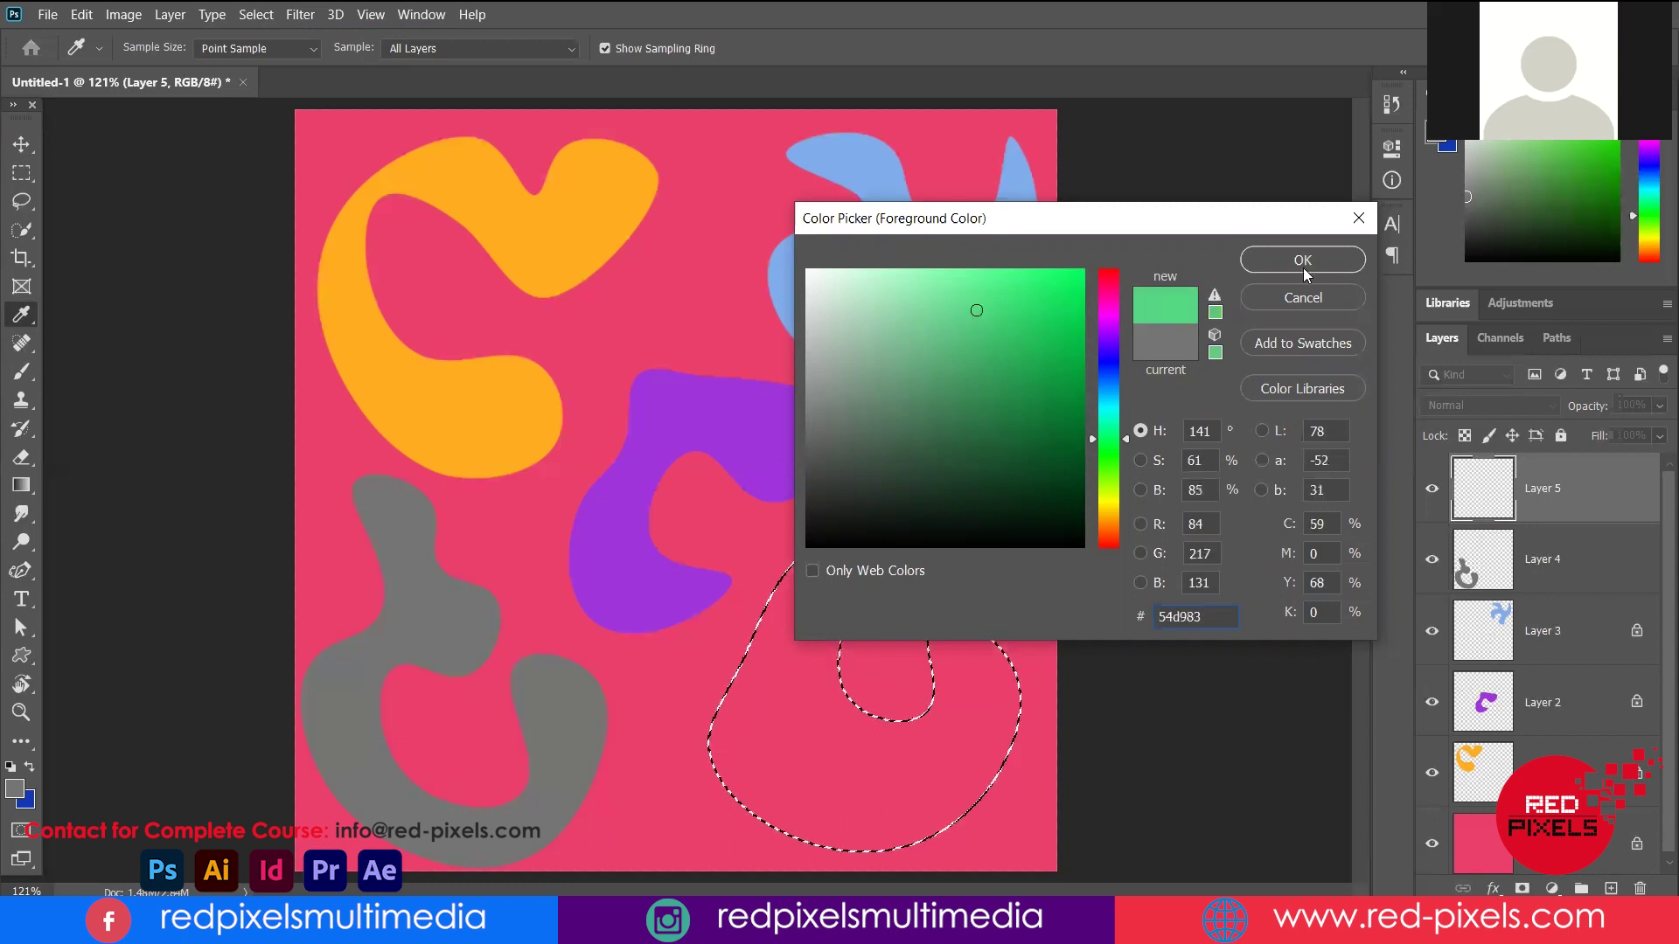
Fill the lower-right selection with the mint green and deselect it
key("Return")
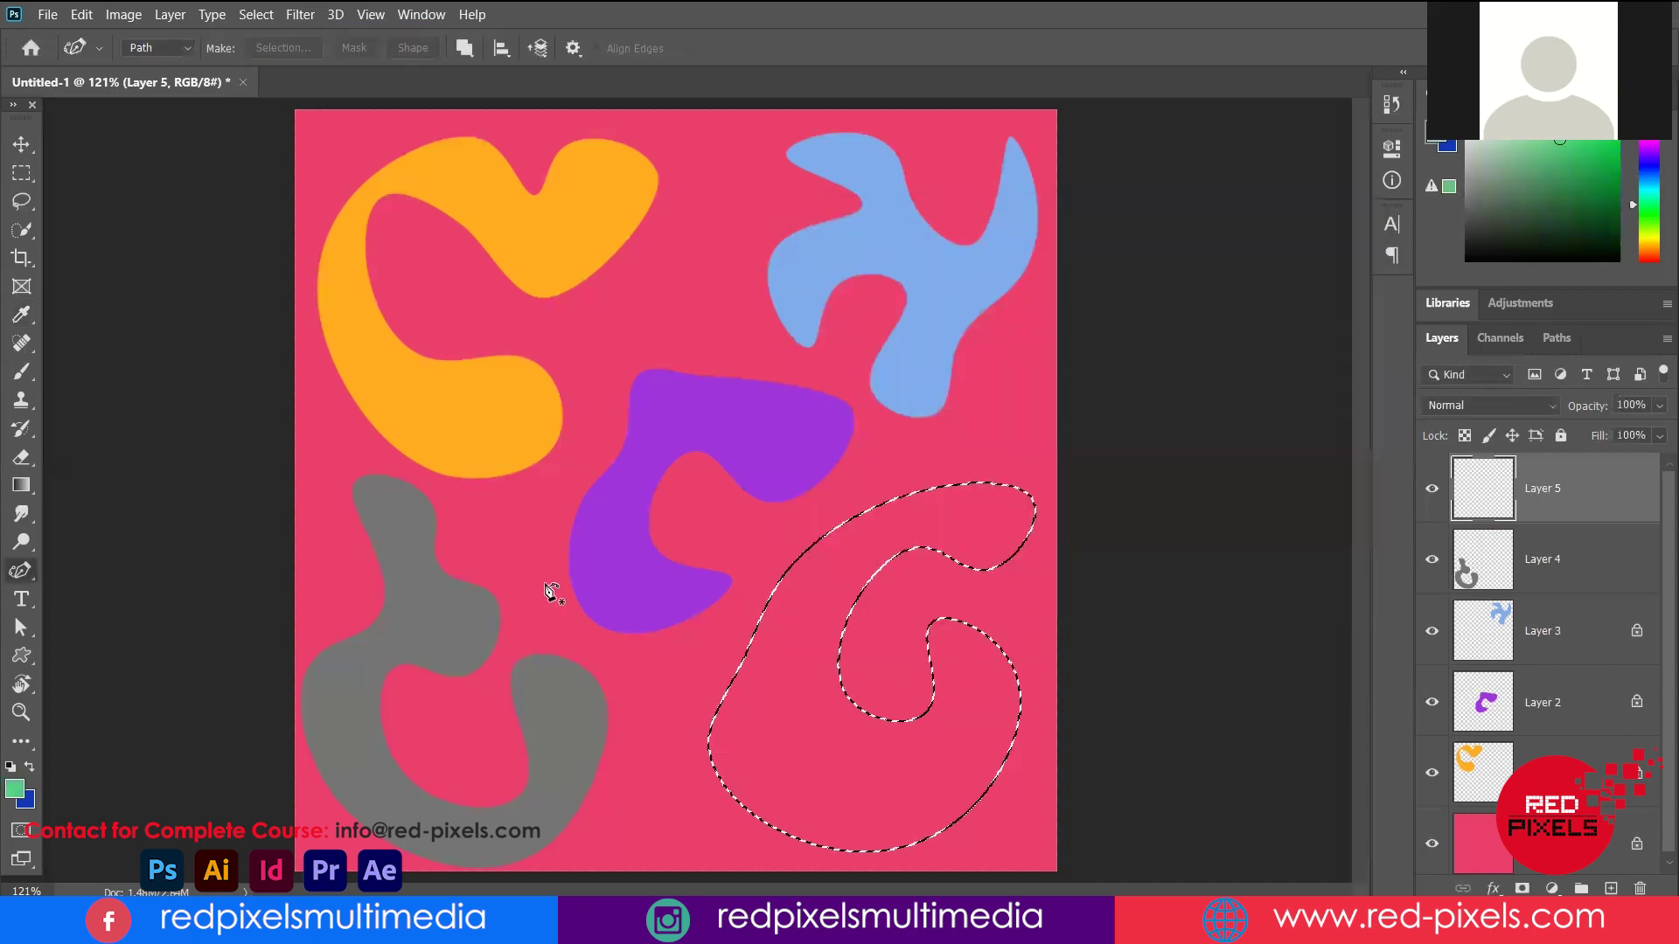
key("alt+BackSpace")
key("ctrl+d")
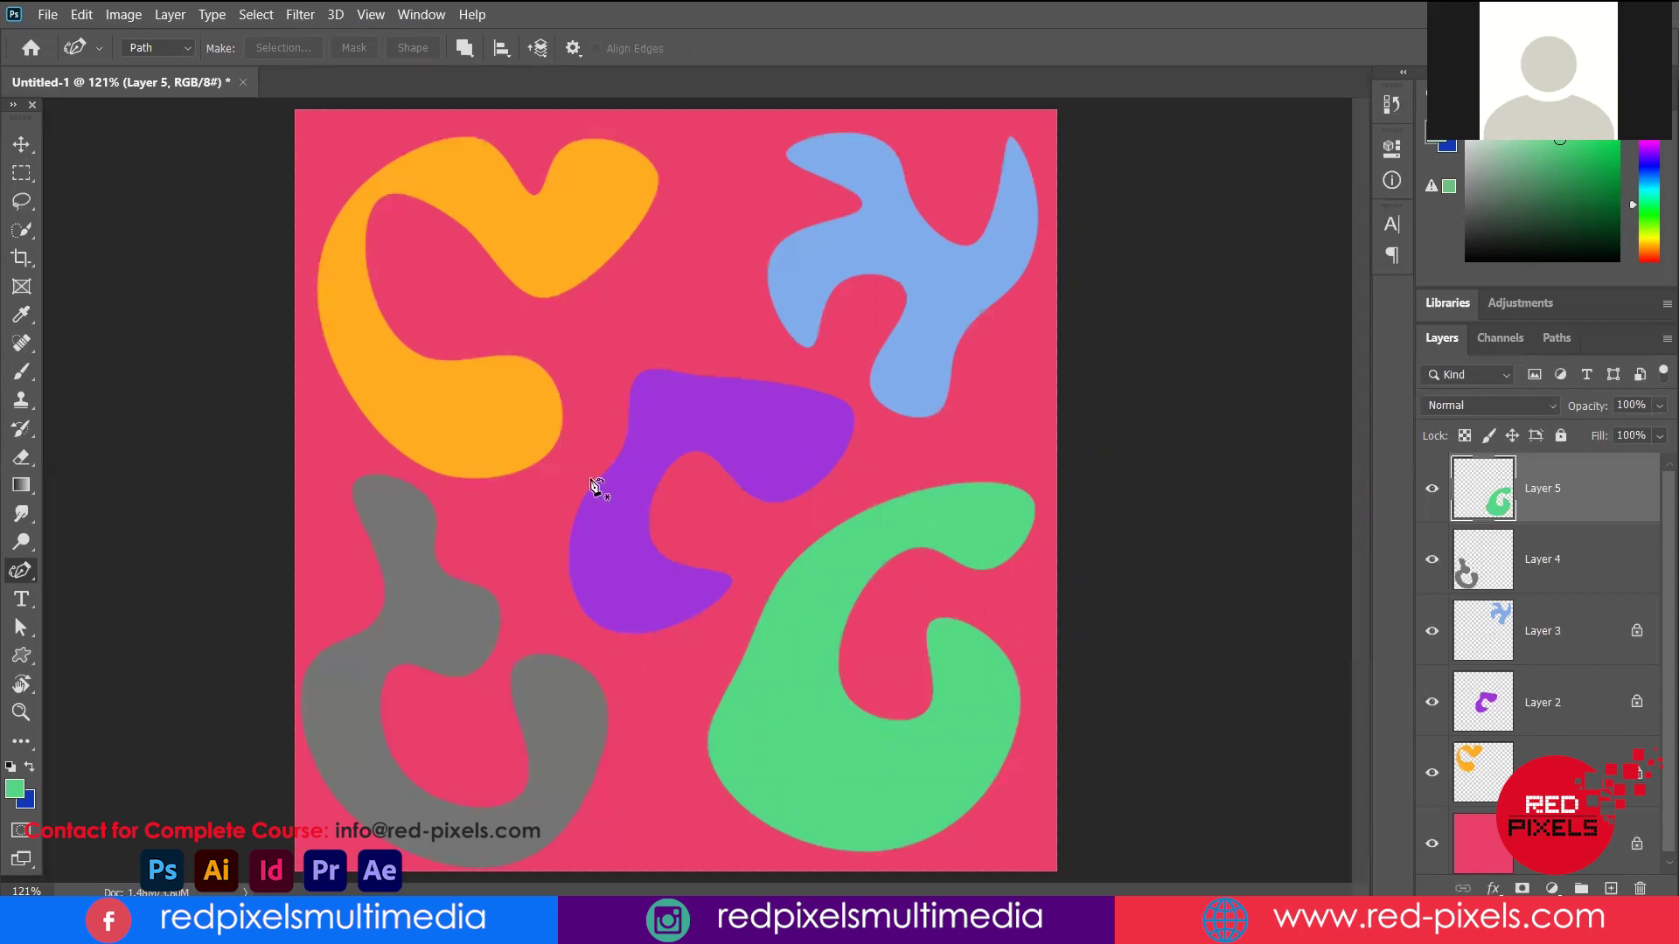
left_click(30, 144)
scroll(872, 449, "down", 1)
scroll(848, 446, "down", 3)
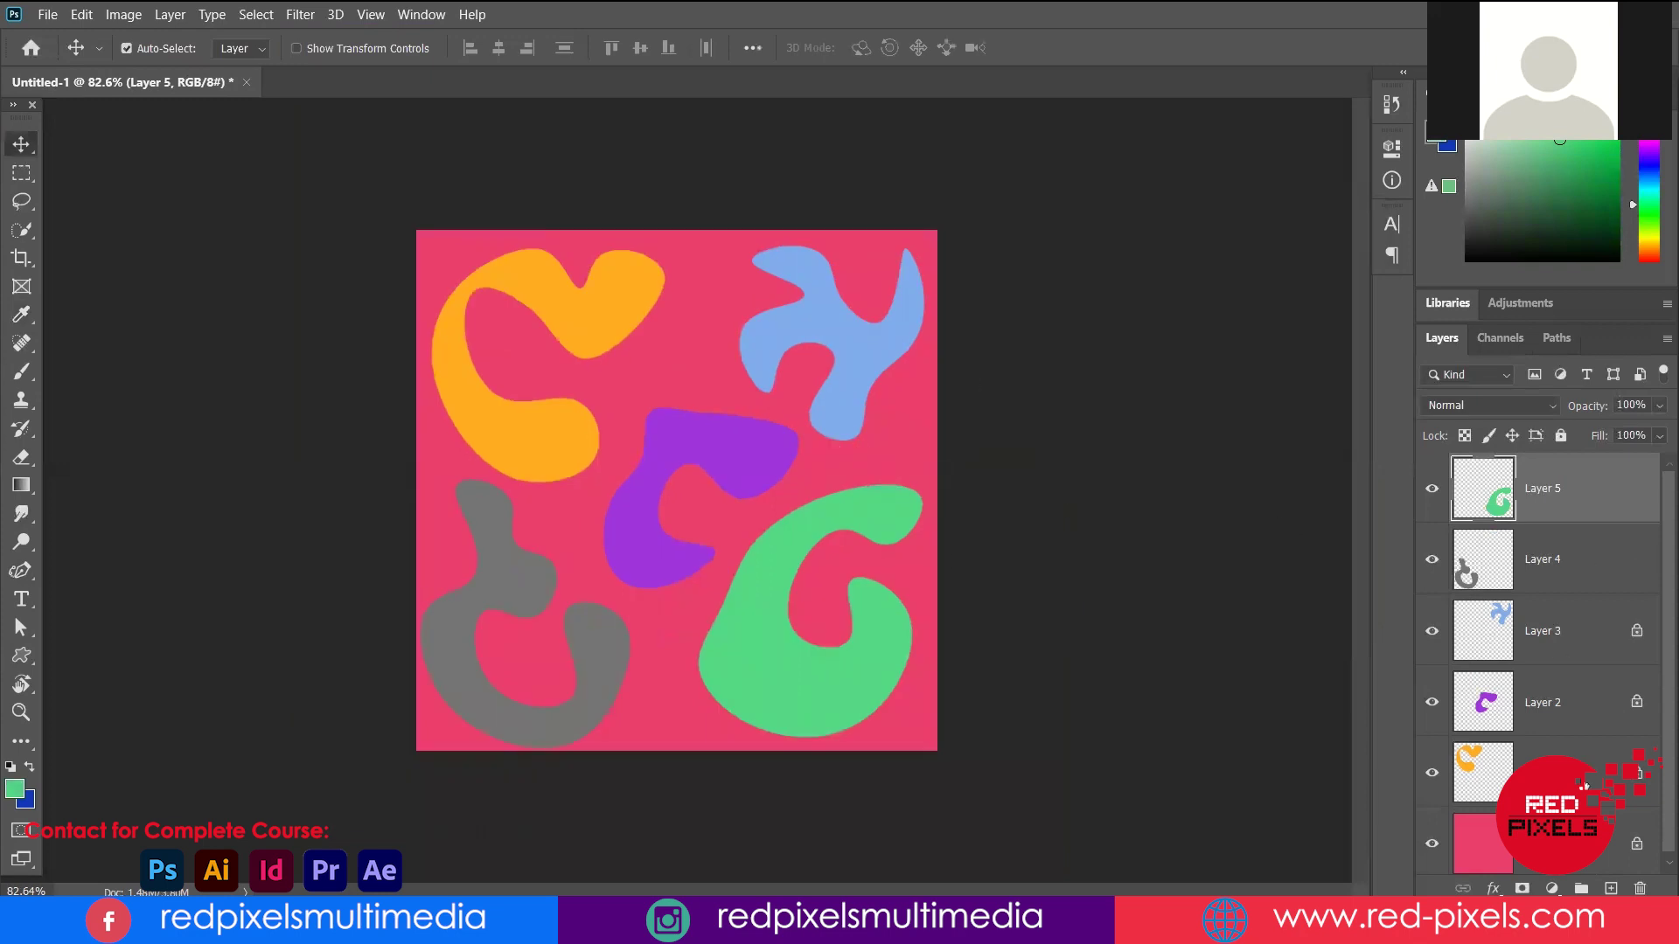
Select all blob layers, unlock Layers 2 and 3, and merge them into one layer
key("ctrl+alt+a")
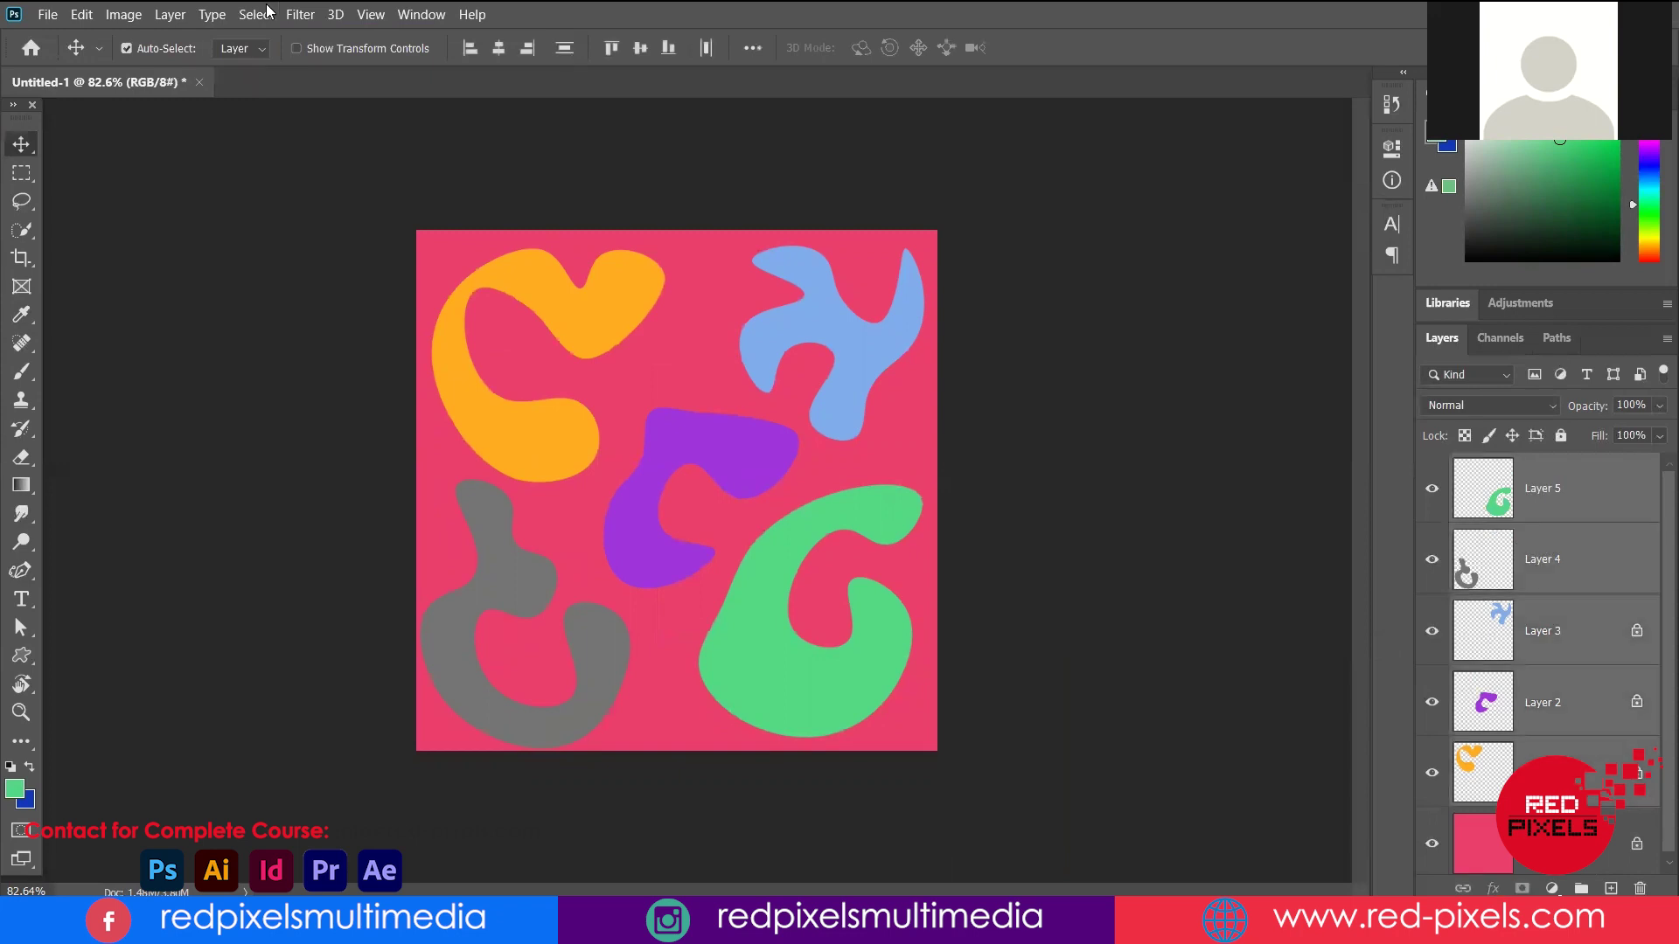
left_click(306, 16)
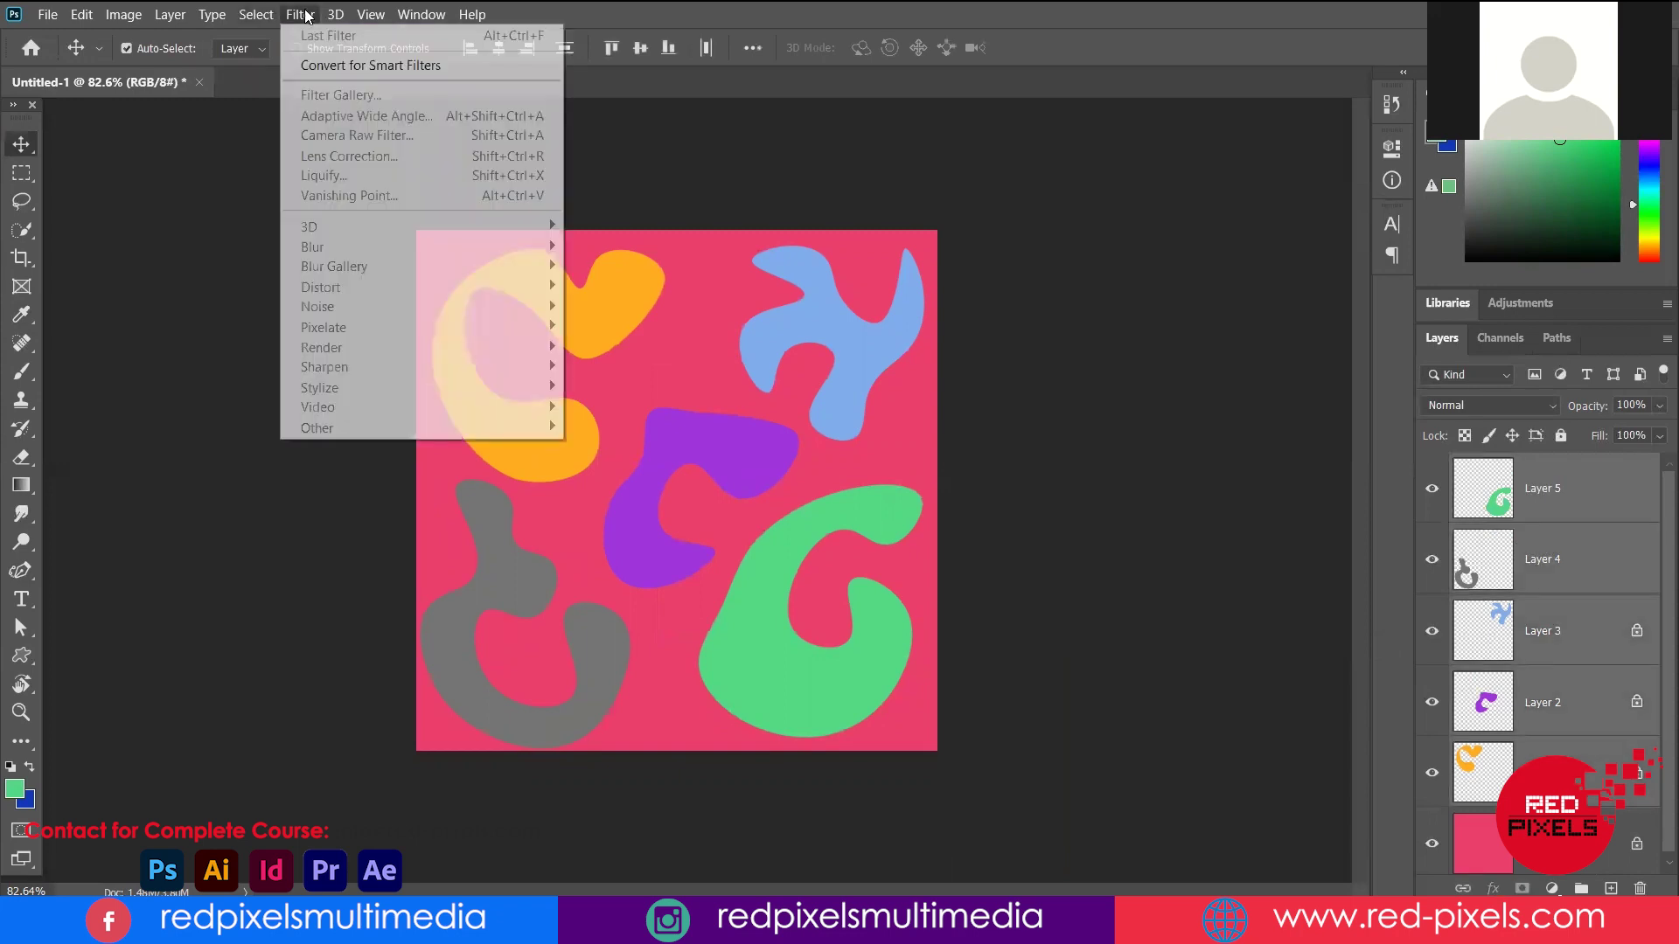
left_click(1632, 635)
left_click(1637, 703)
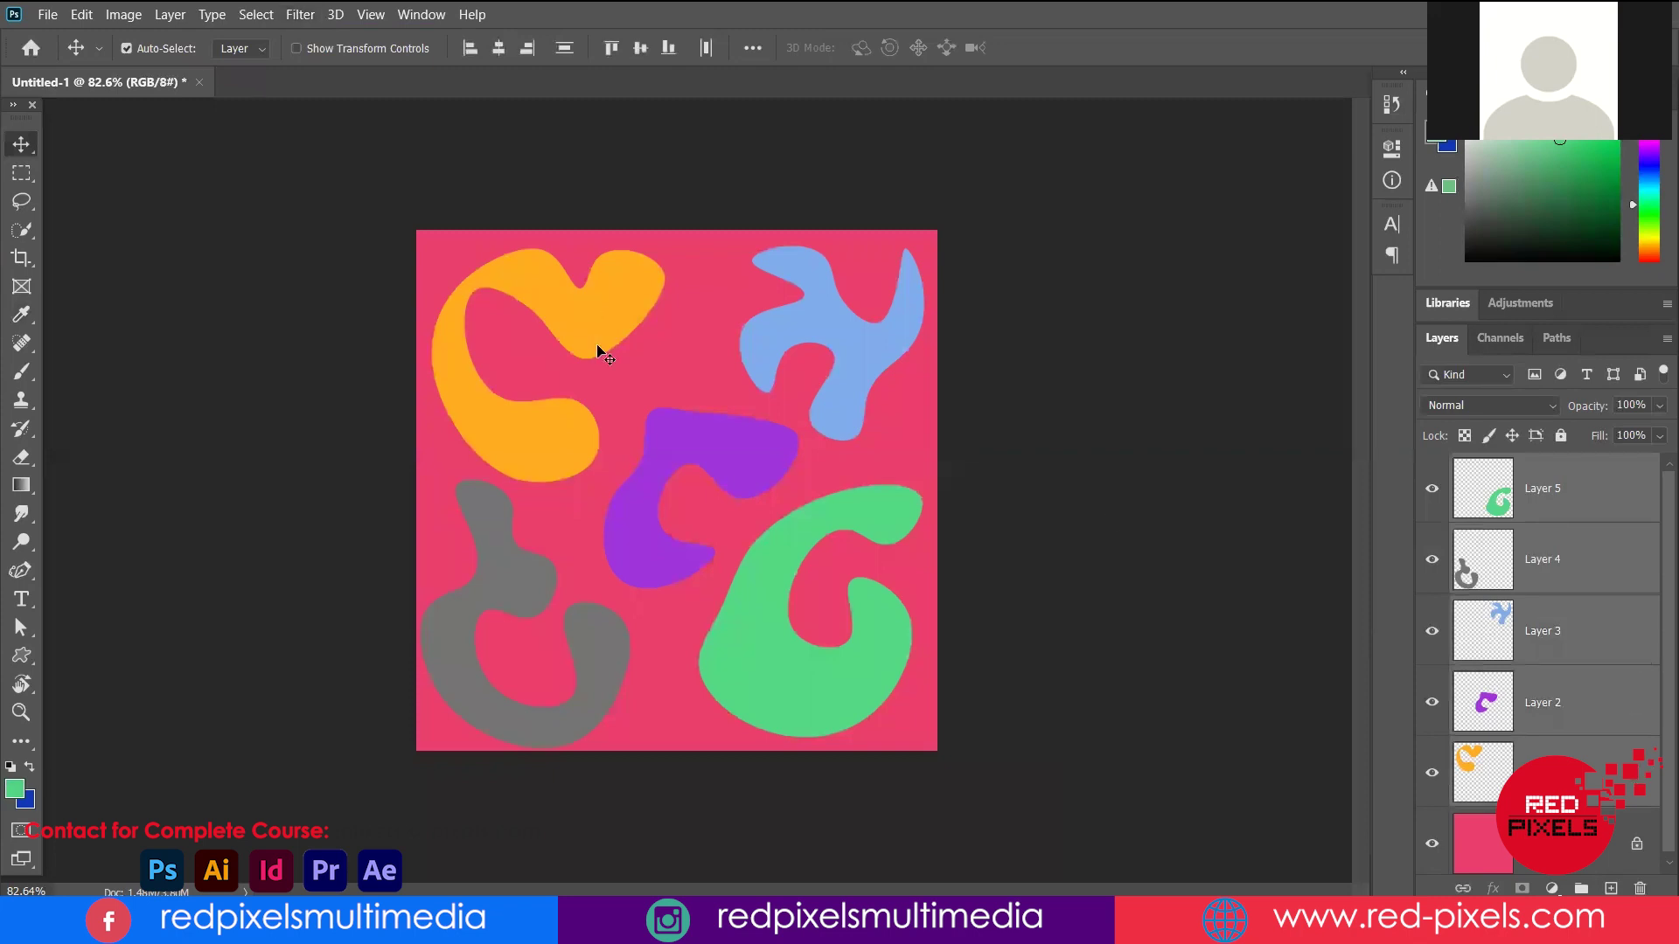
left_click(288, 16)
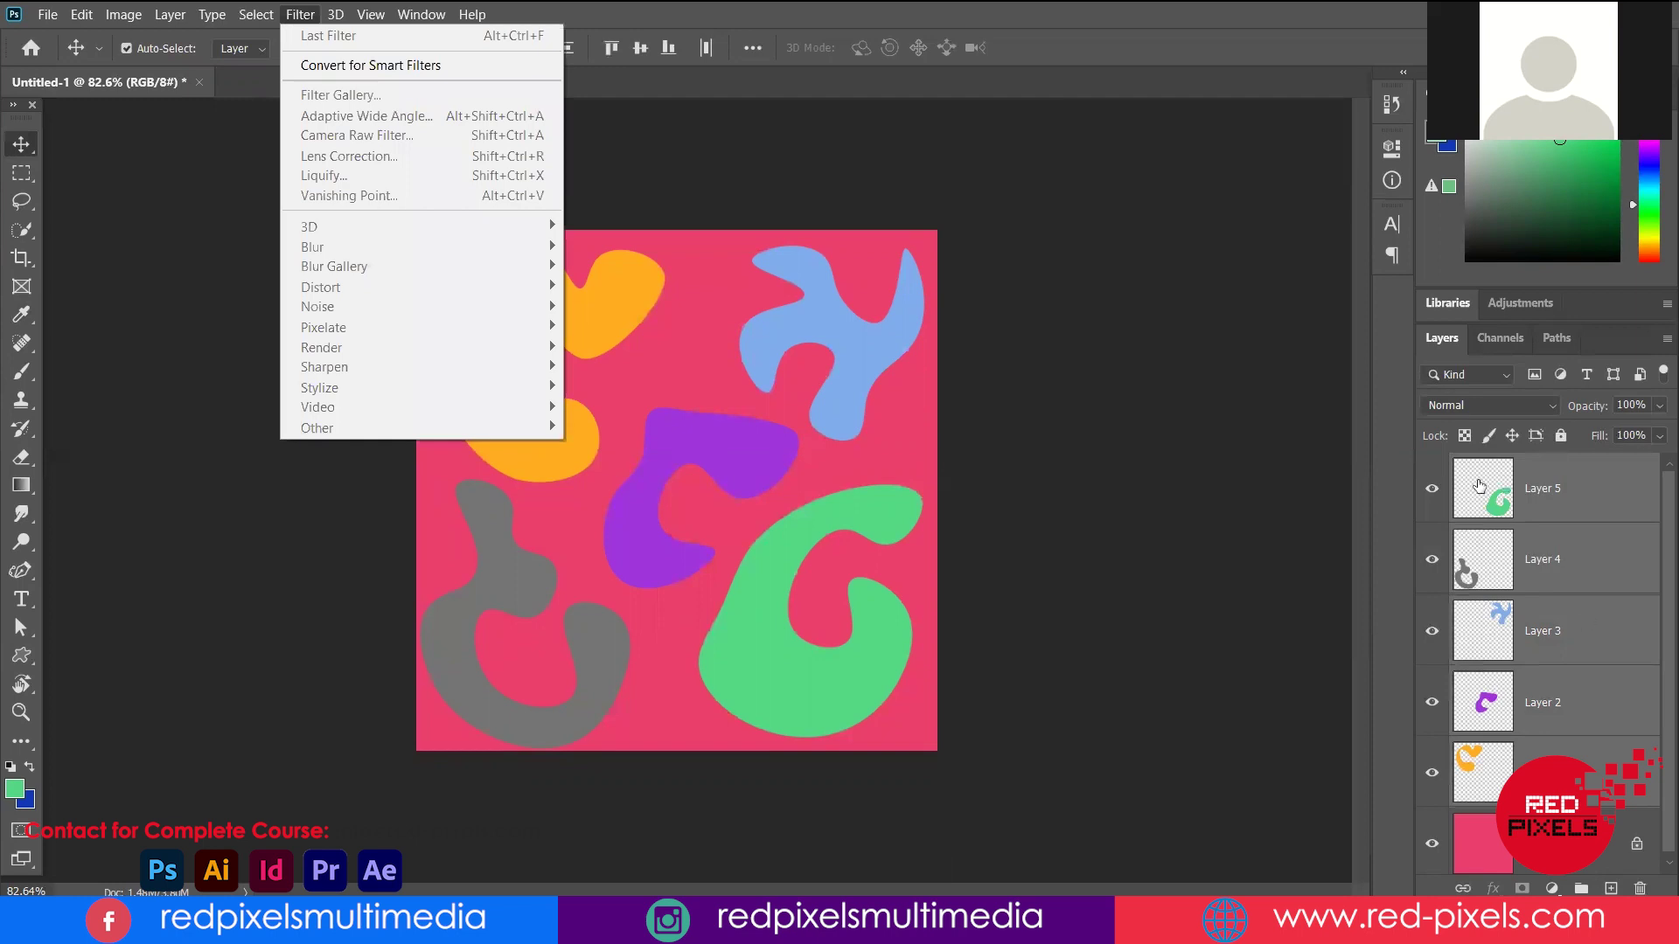
key("ctrl+e")
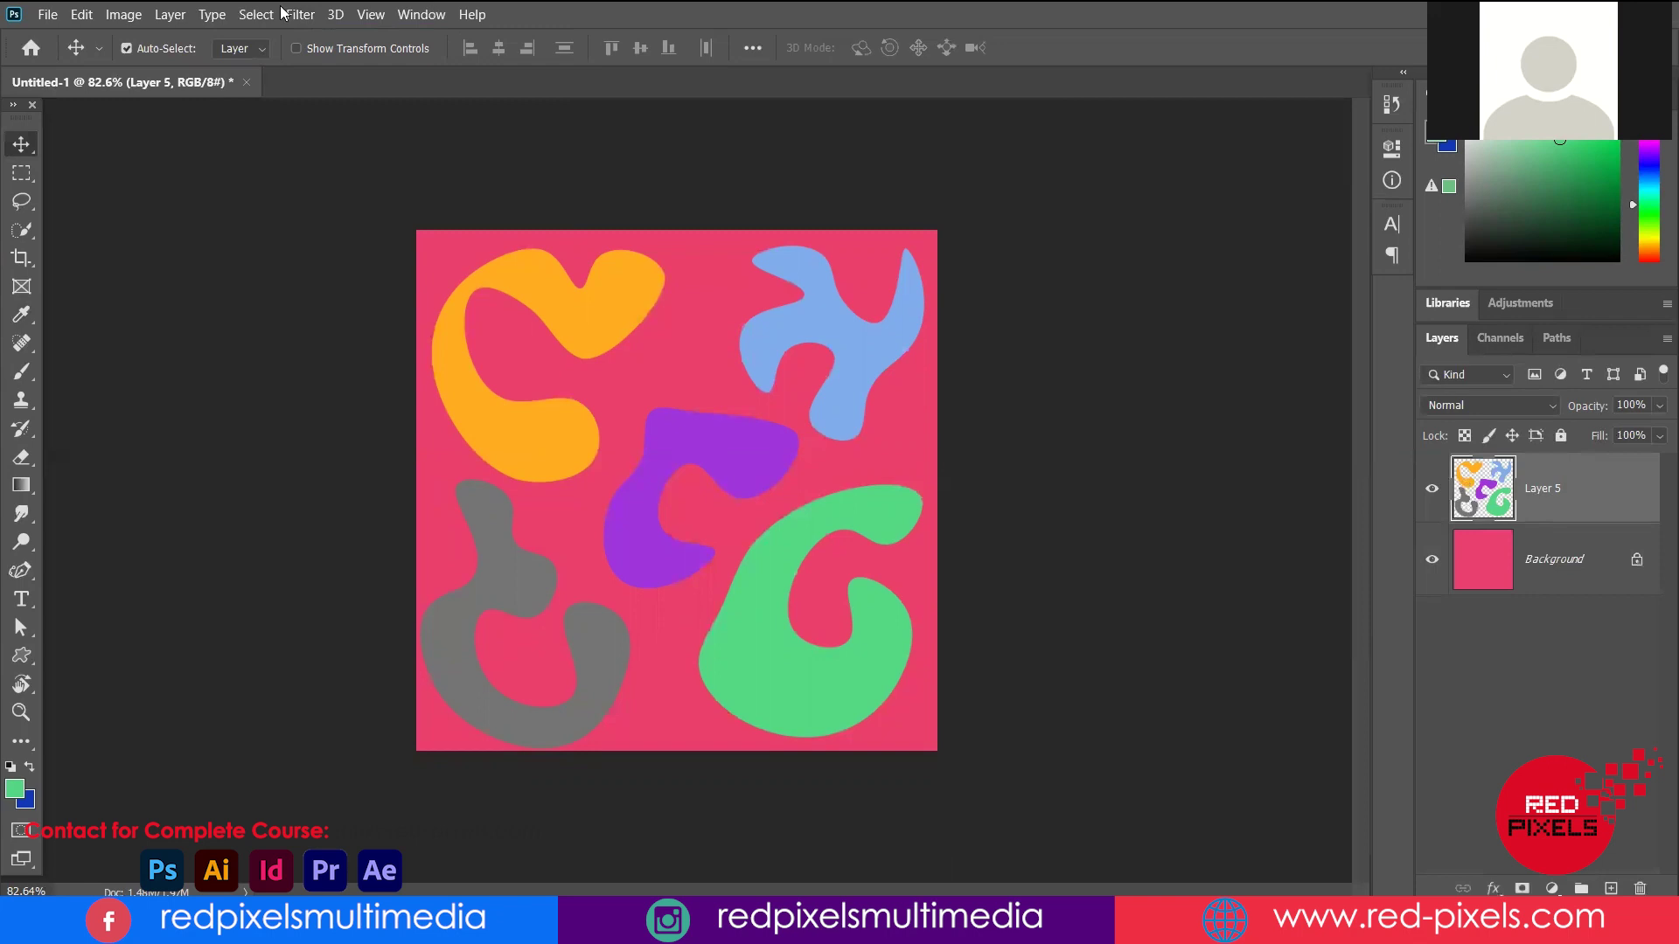
Apply a Gaussian Blur with an 87-pixel radius to the merged blobs
left_click(305, 16)
mouse_move(312, 247)
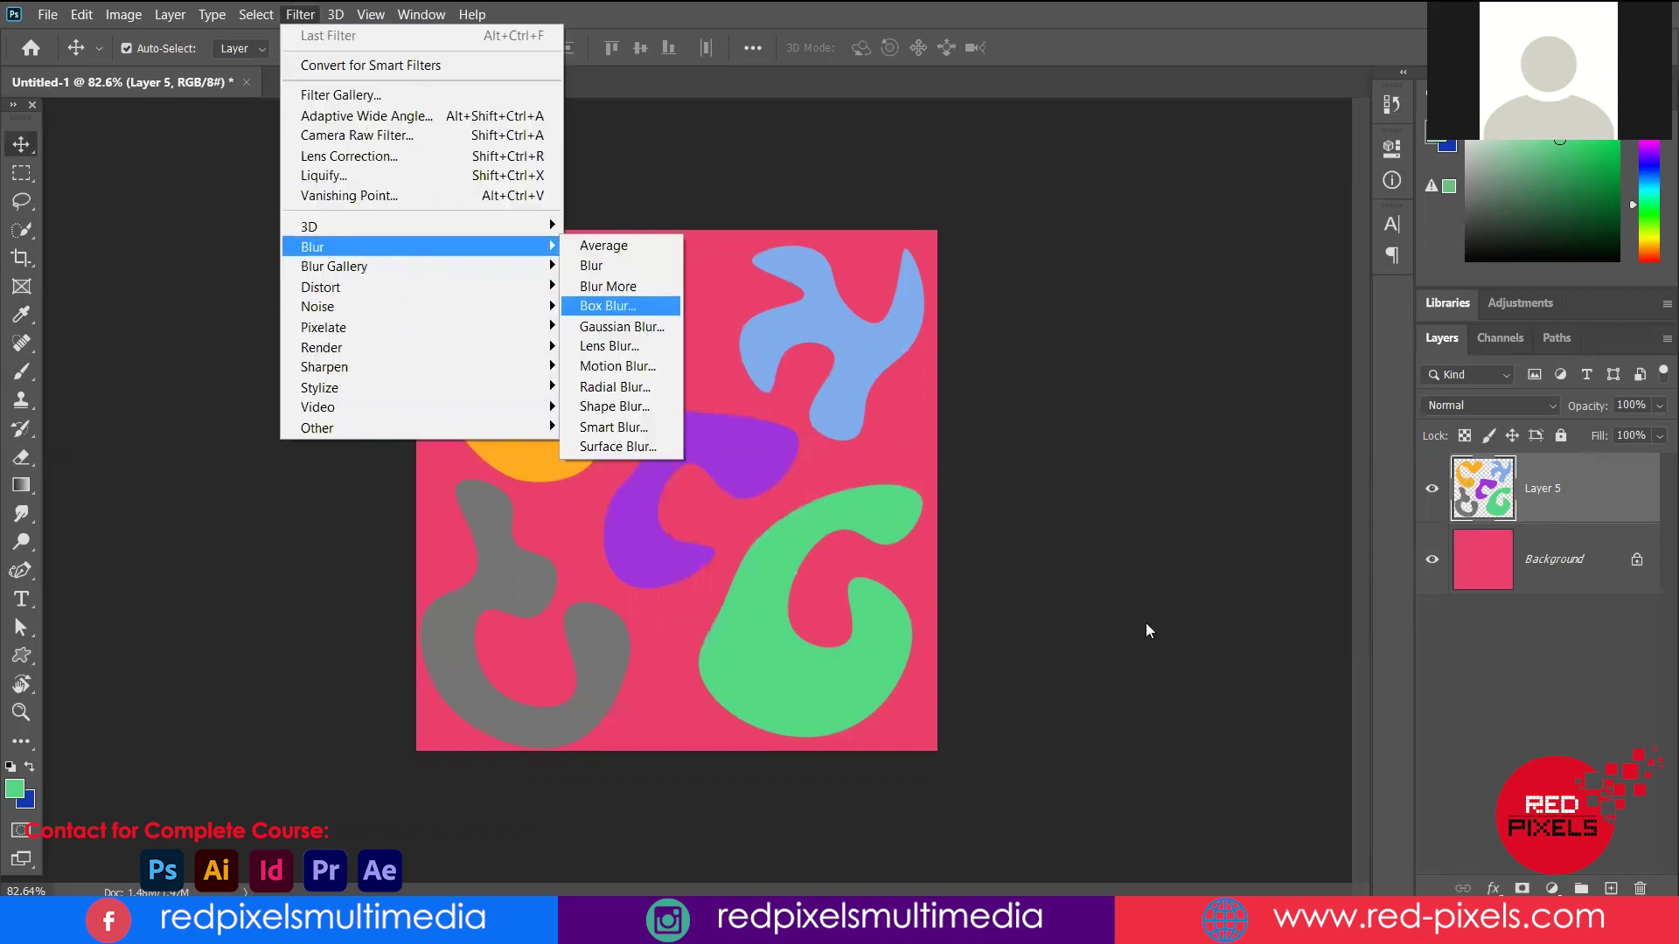
left_click_drag(1133, 632, 1124, 631)
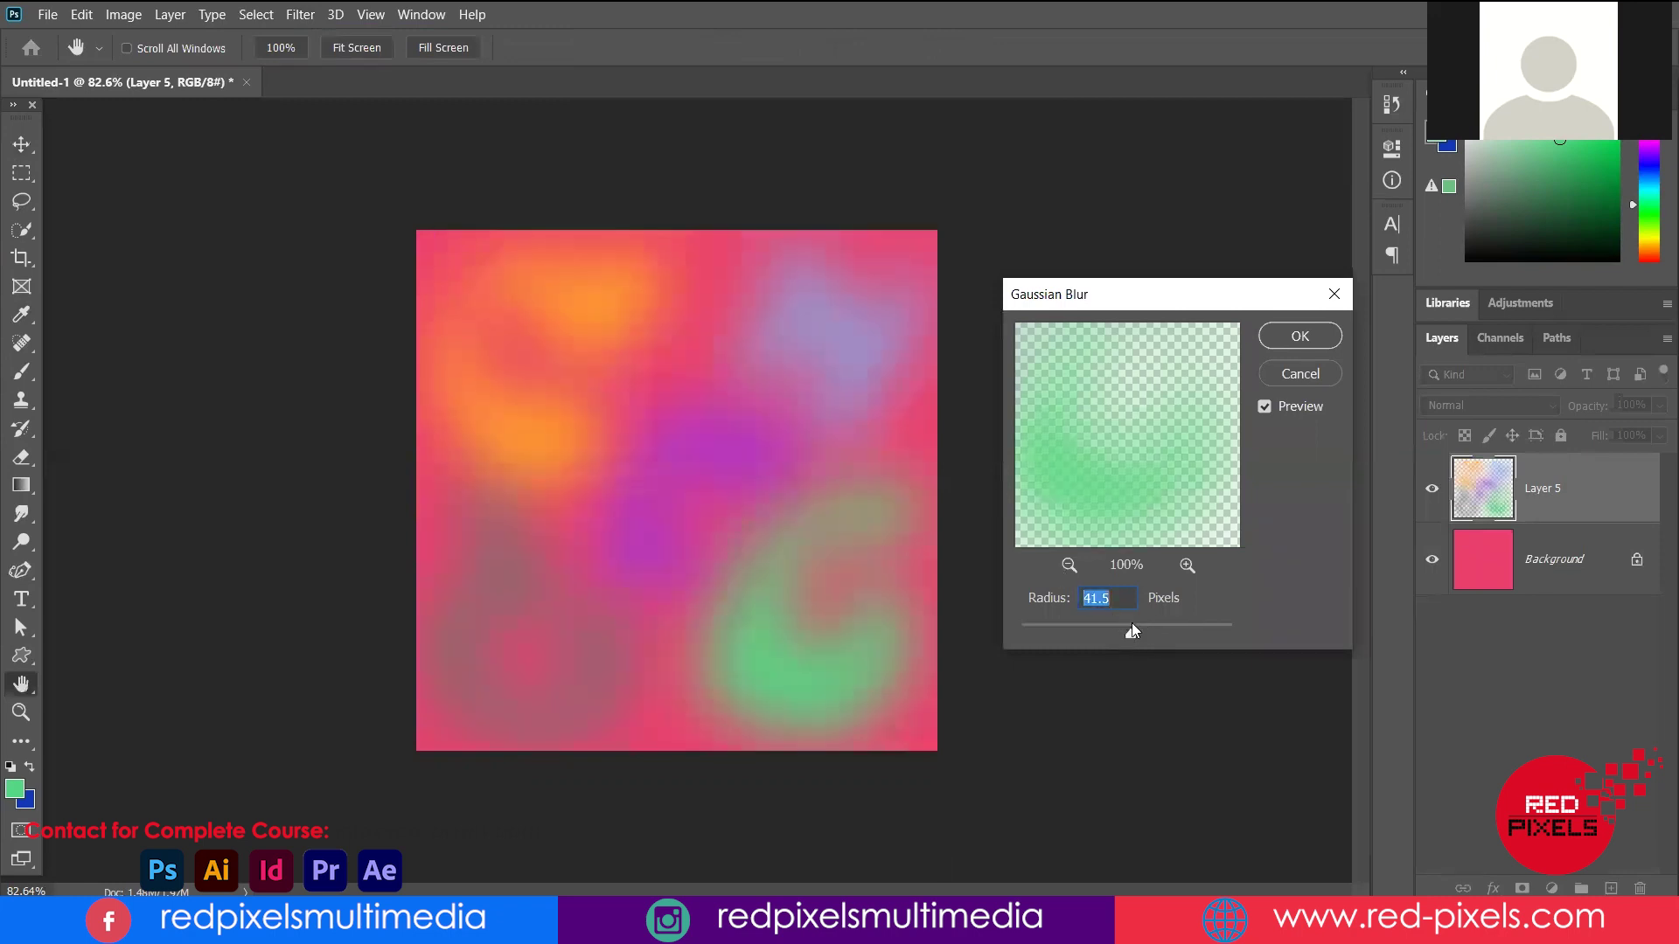
left_click(1141, 632)
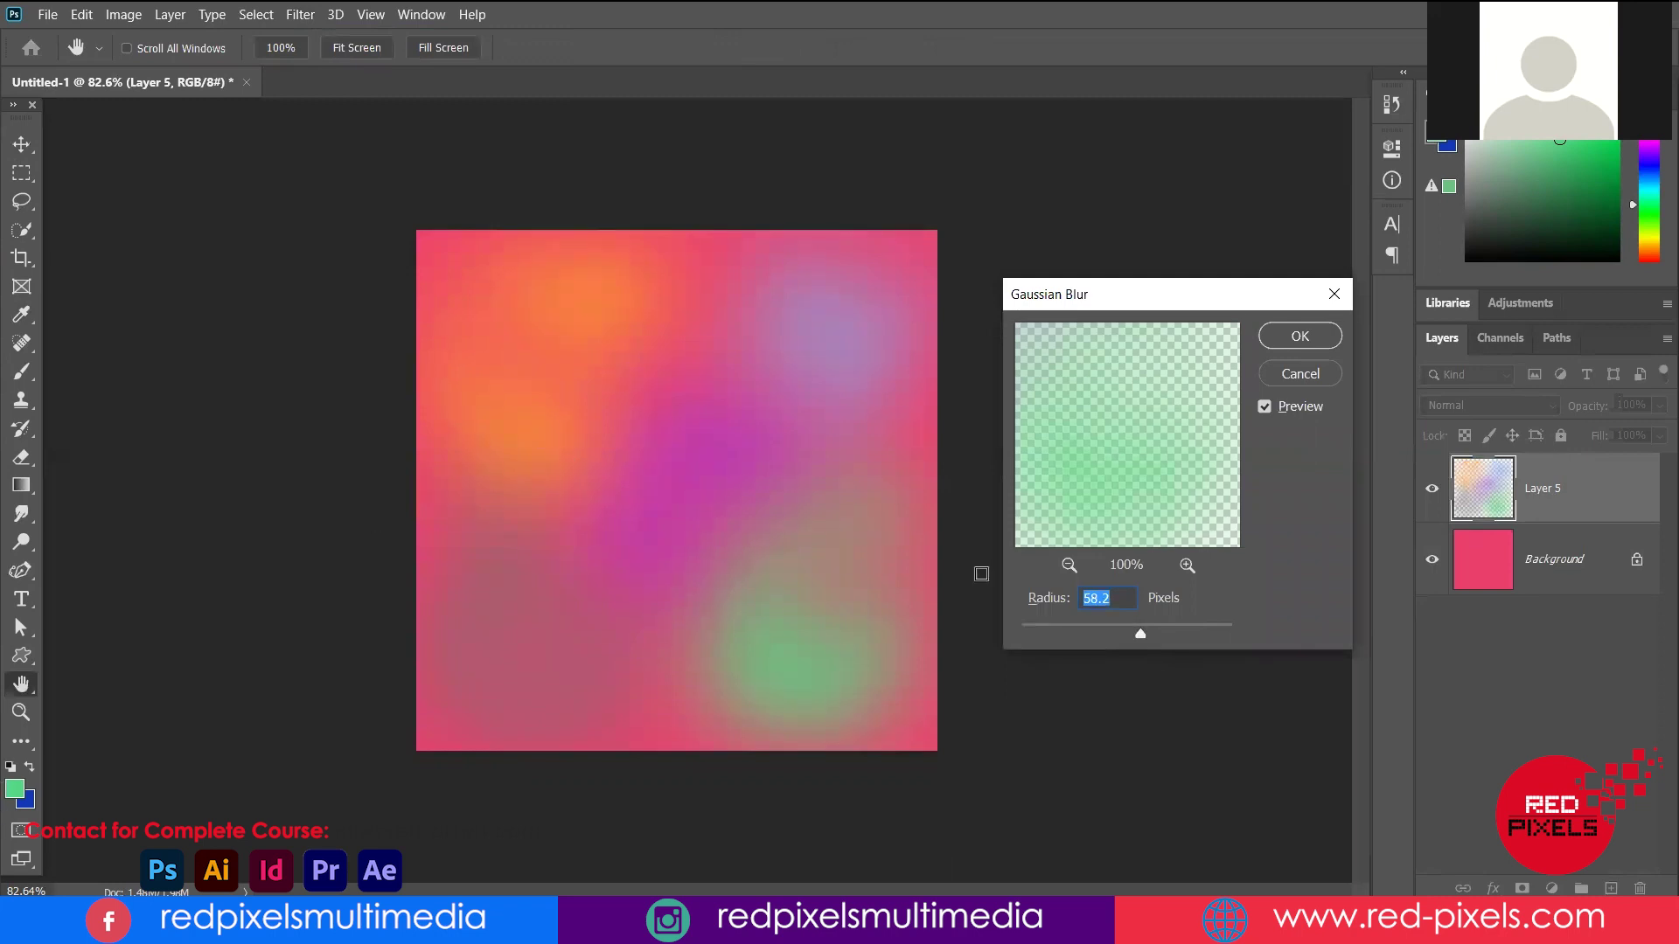
left_click(1153, 634)
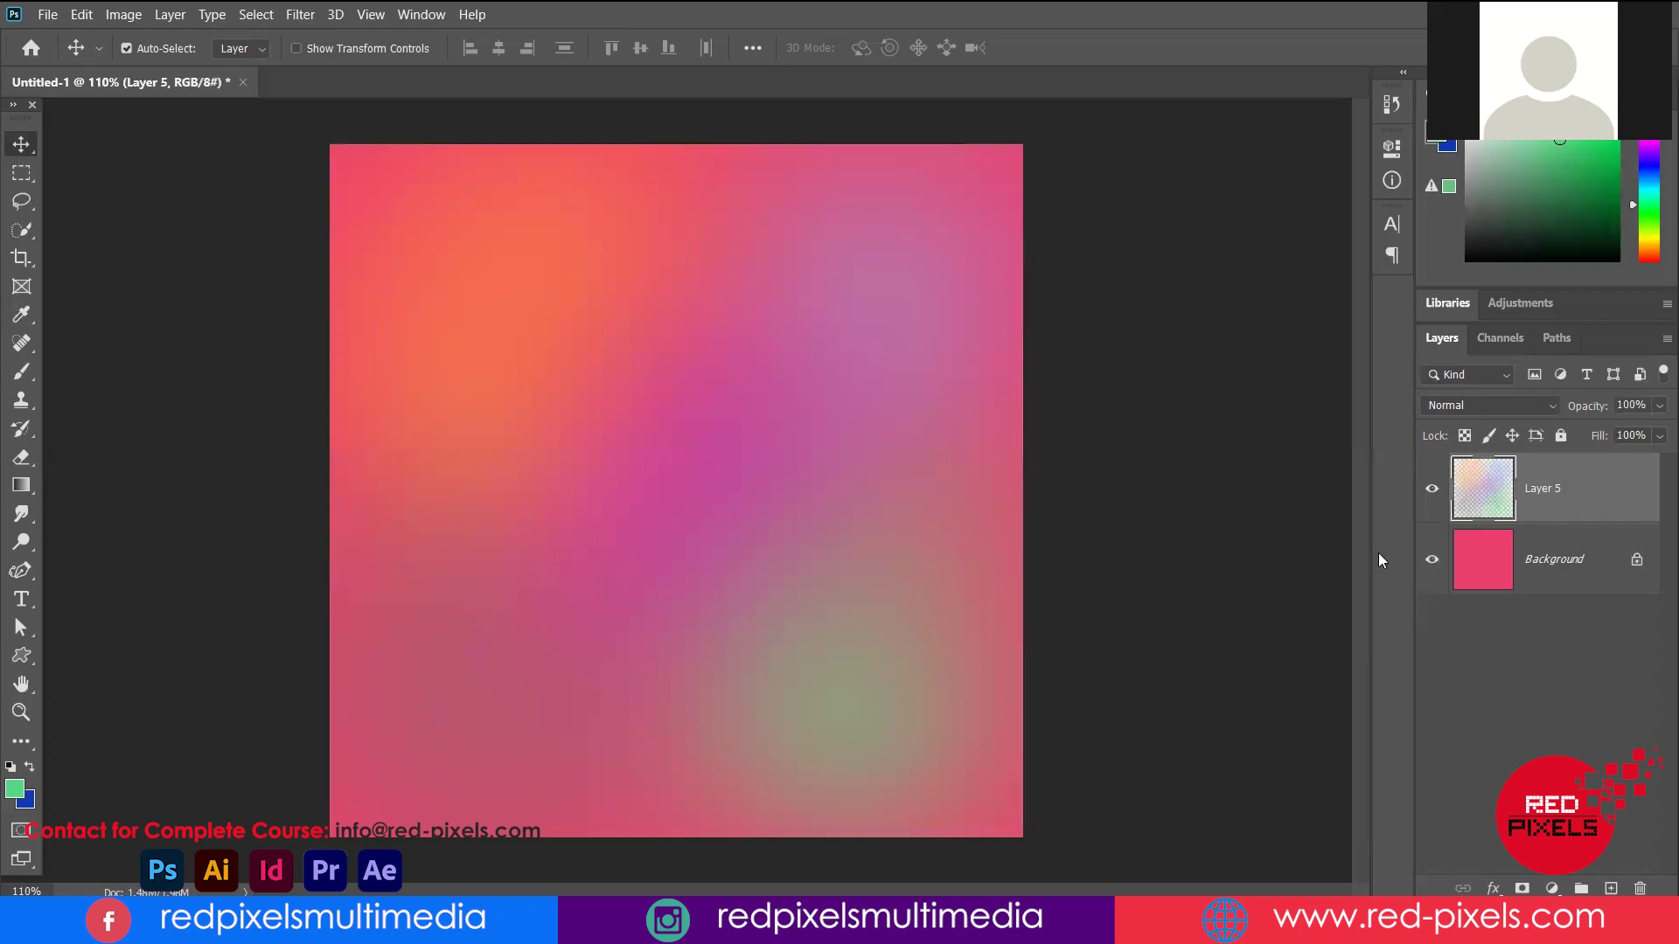
Hide the blob layers so only the pink background shows, and clear the layer selection
left_click(1432, 489)
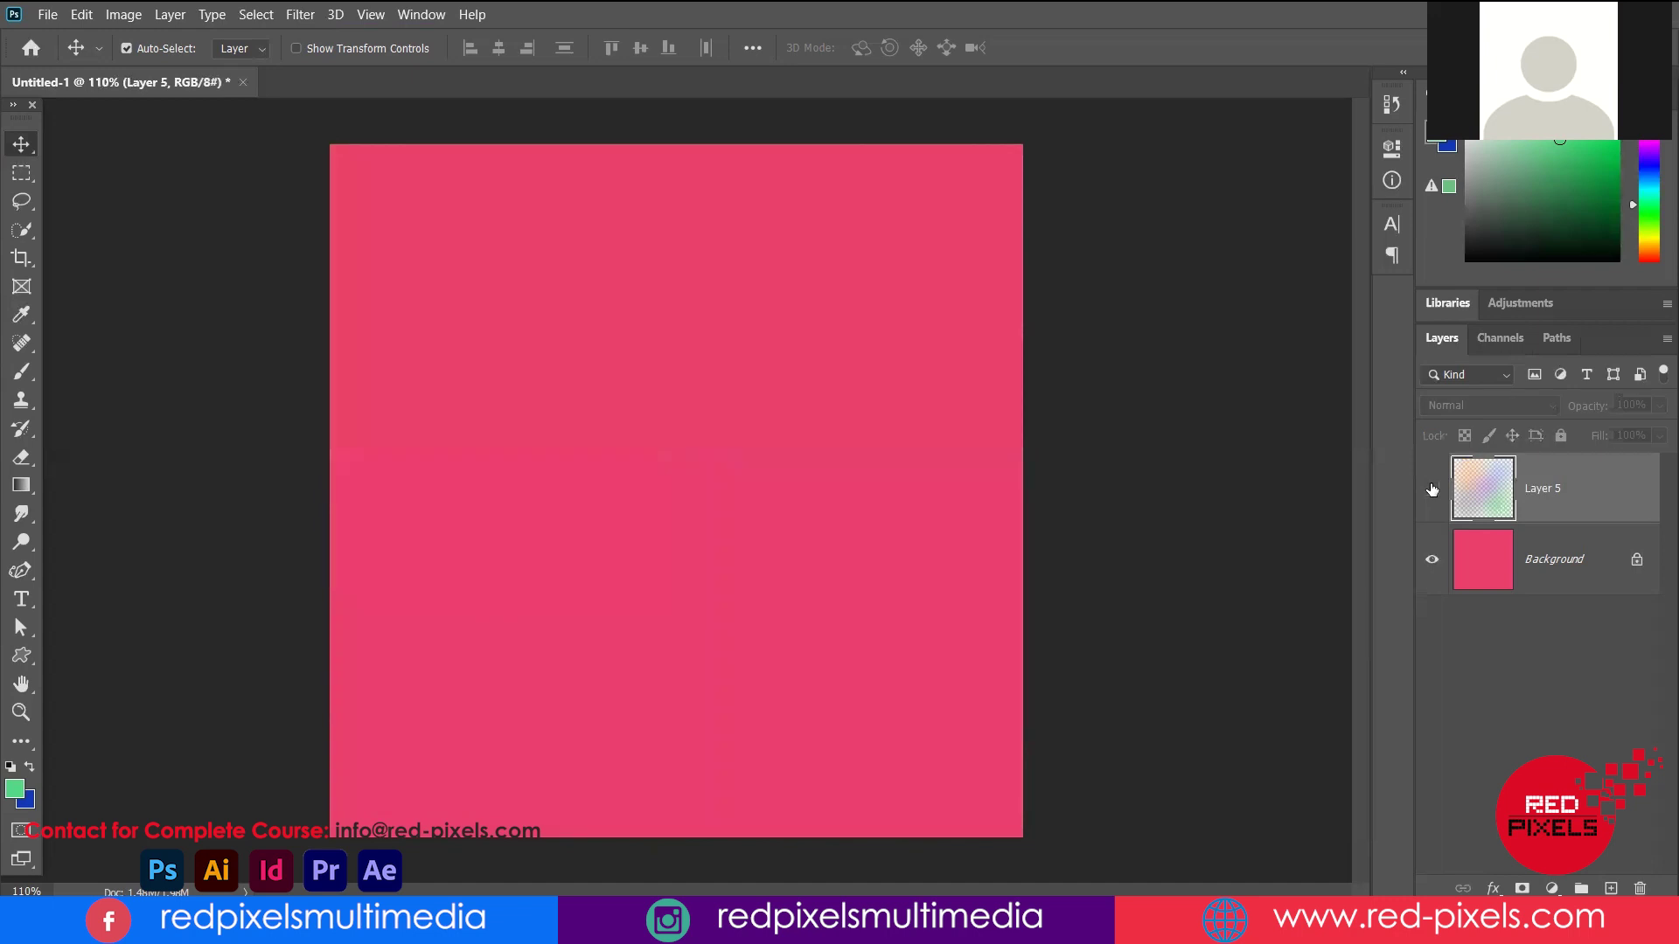
key("ctrl+comma")
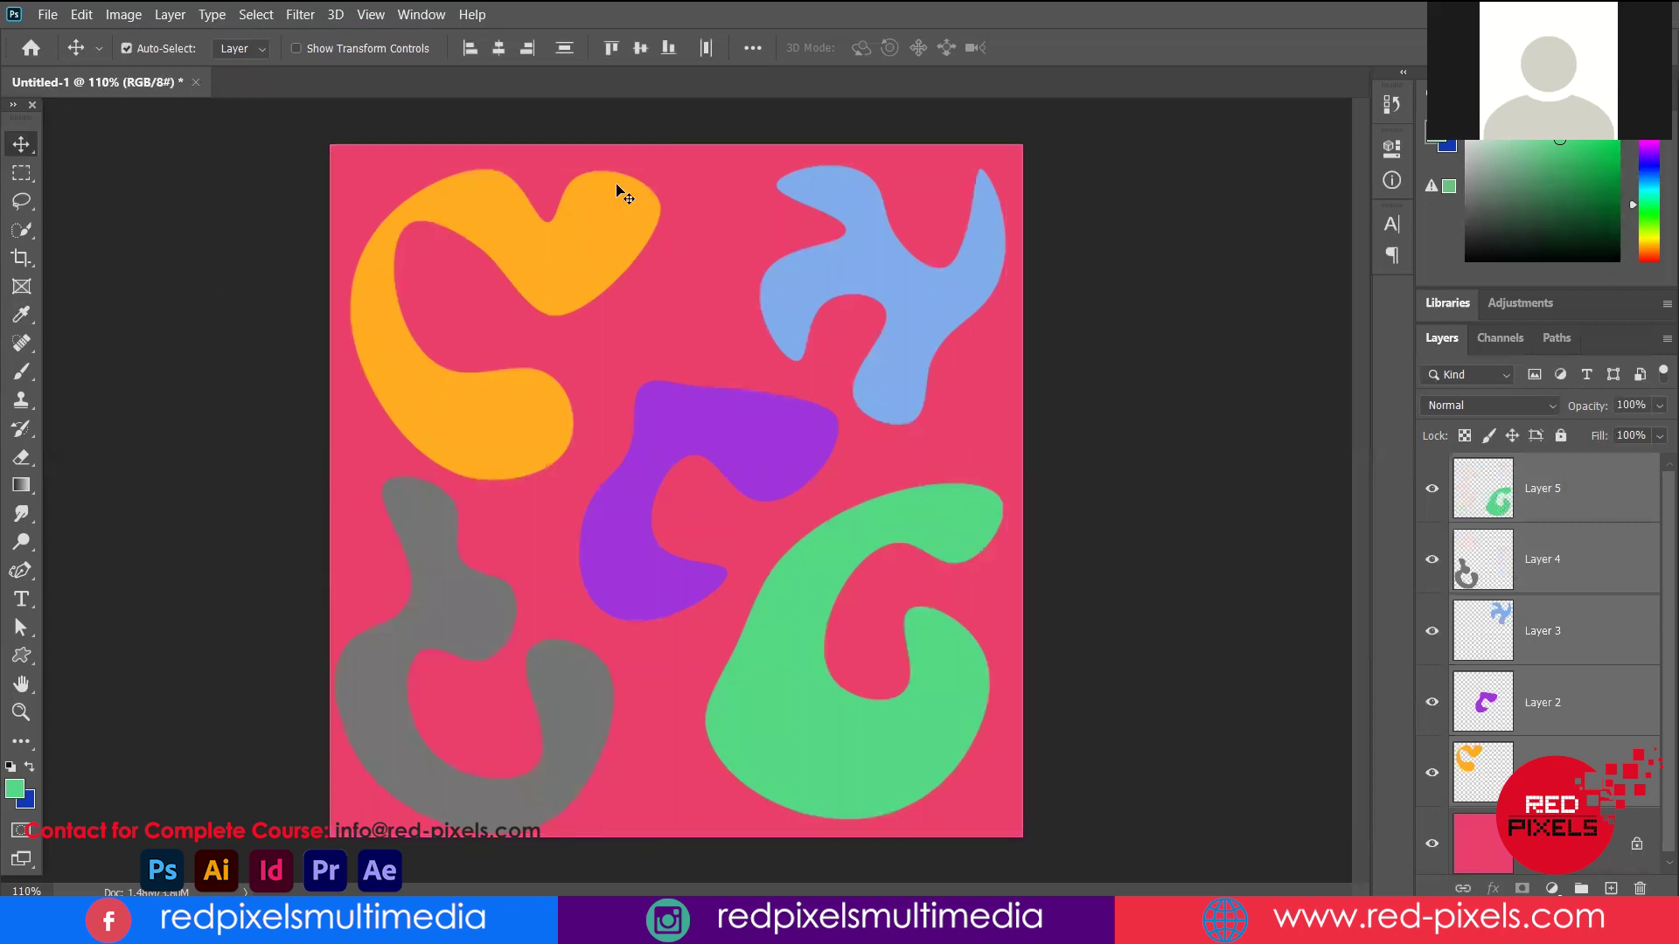
left_click(452, 502)
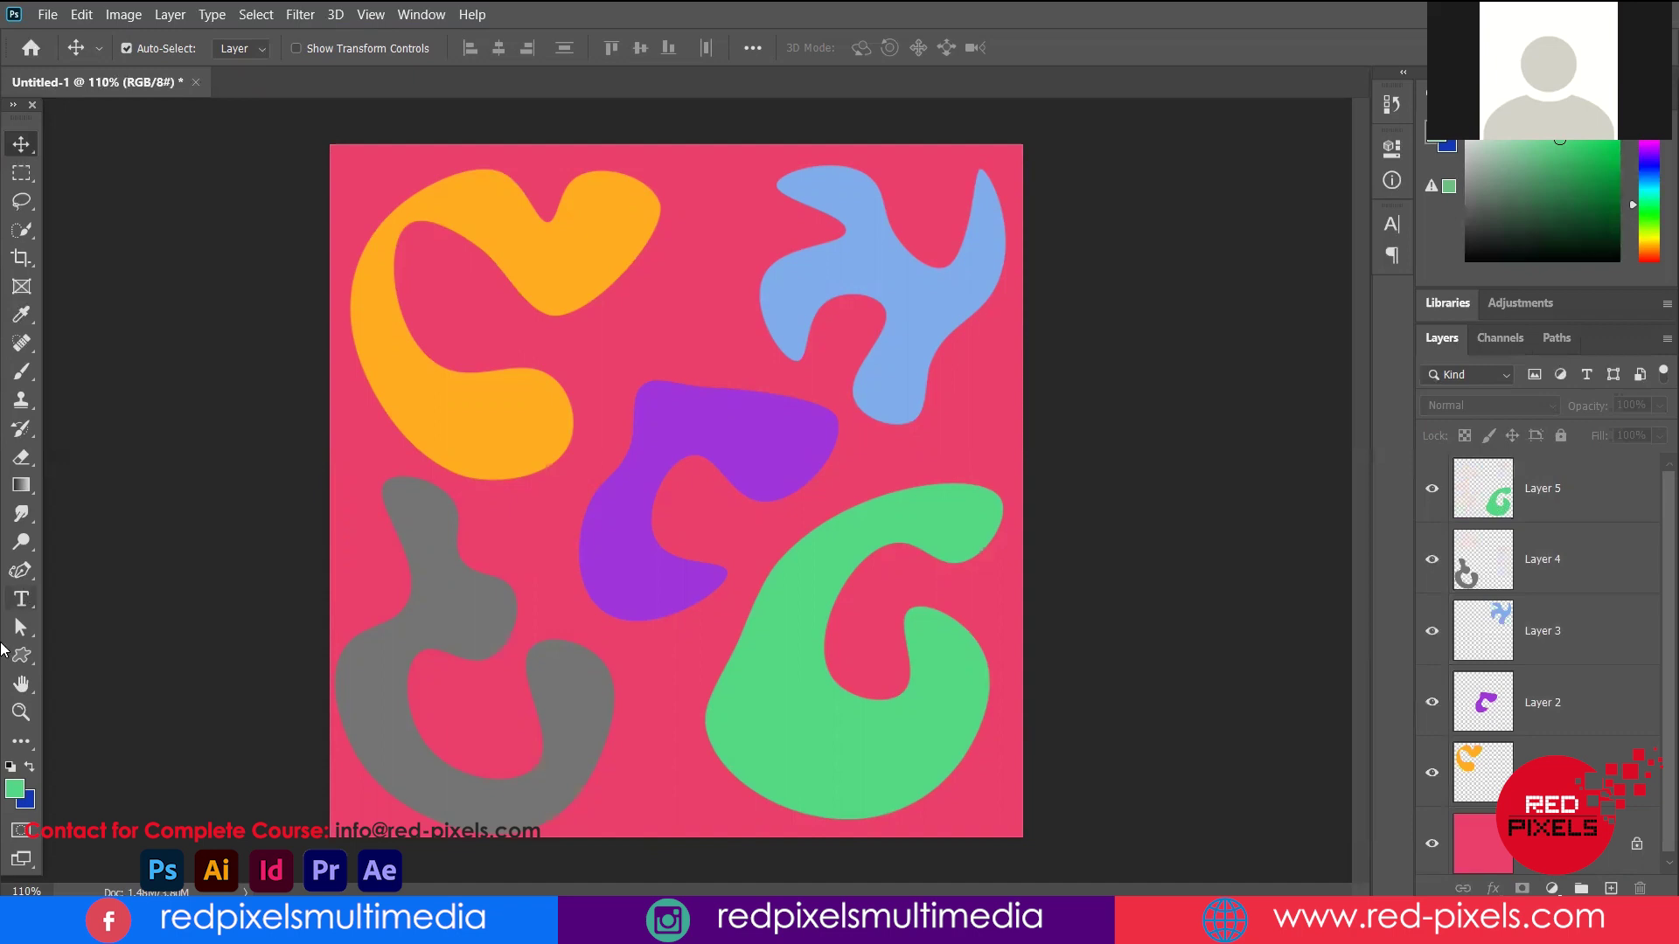
left_click_drag(15, 572, 98, 624)
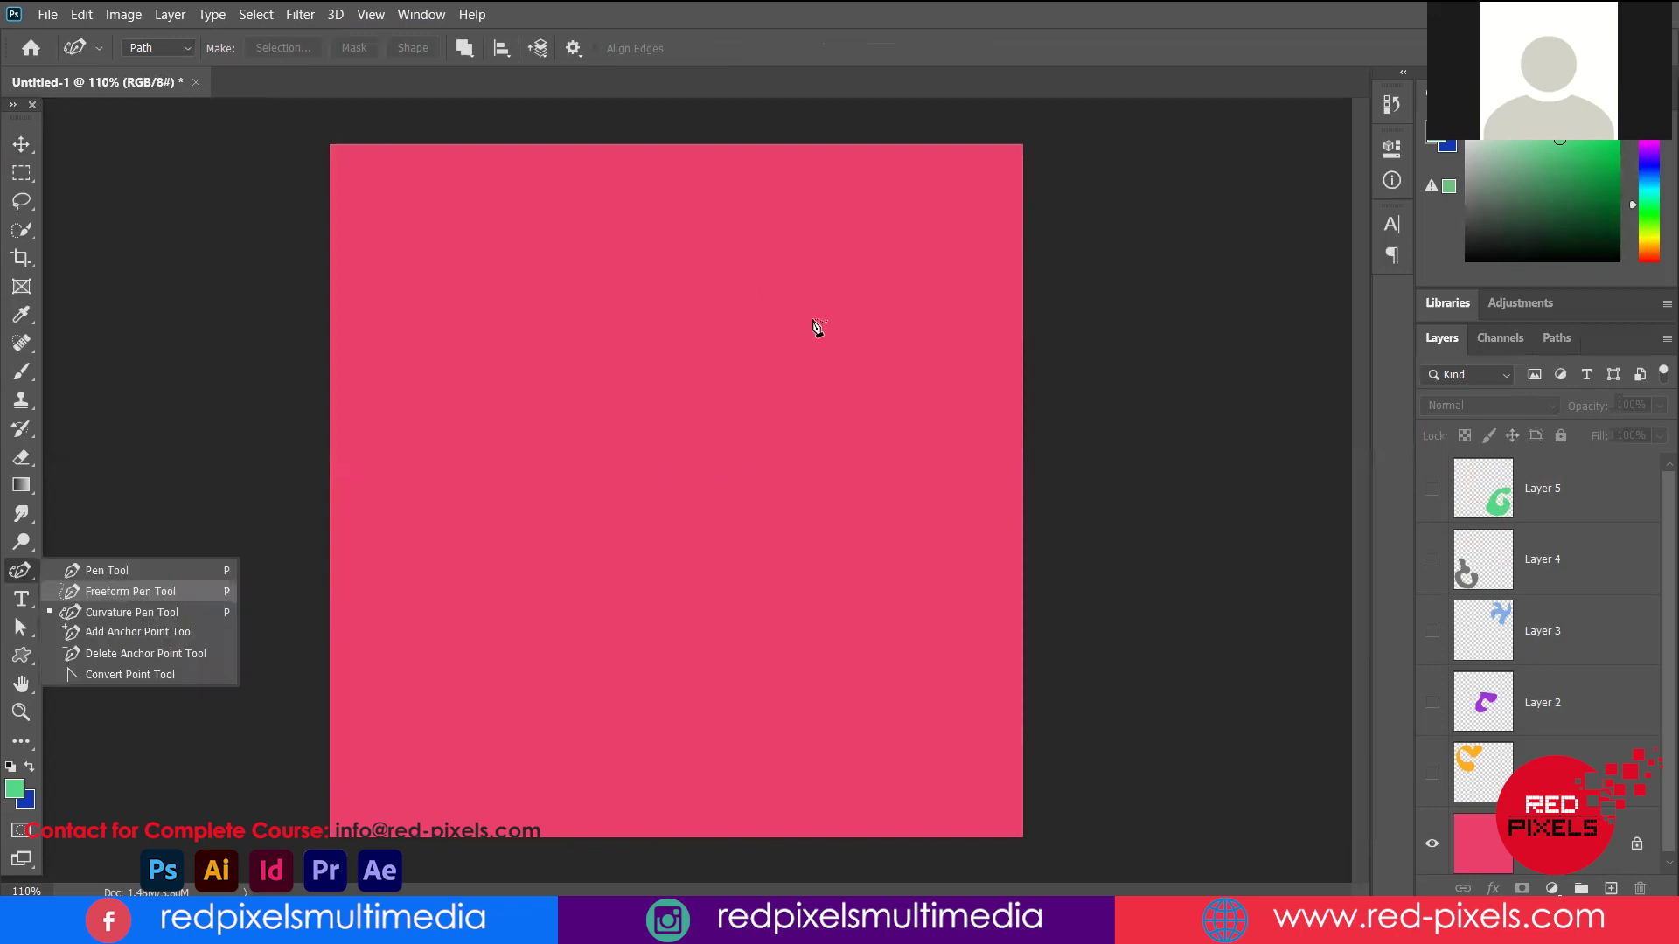
Add anchors on the path's top and bottom edges and pull the left edge into a curve
key("shift+p")
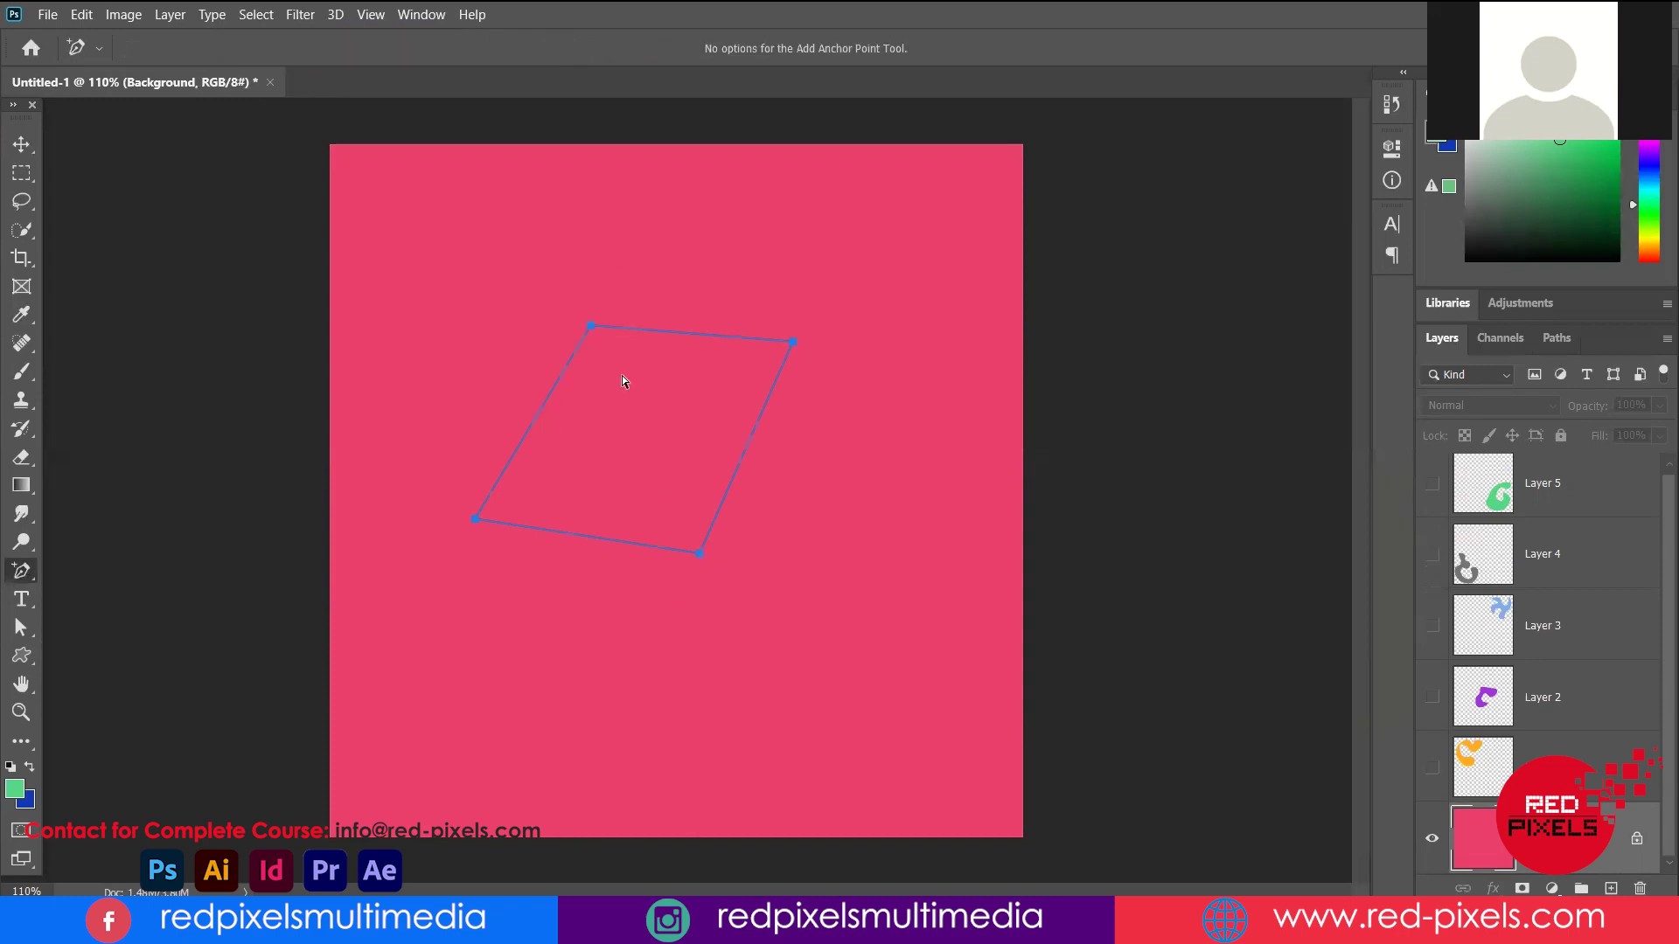
left_click(691, 333)
left_click(578, 535)
left_click(22, 629)
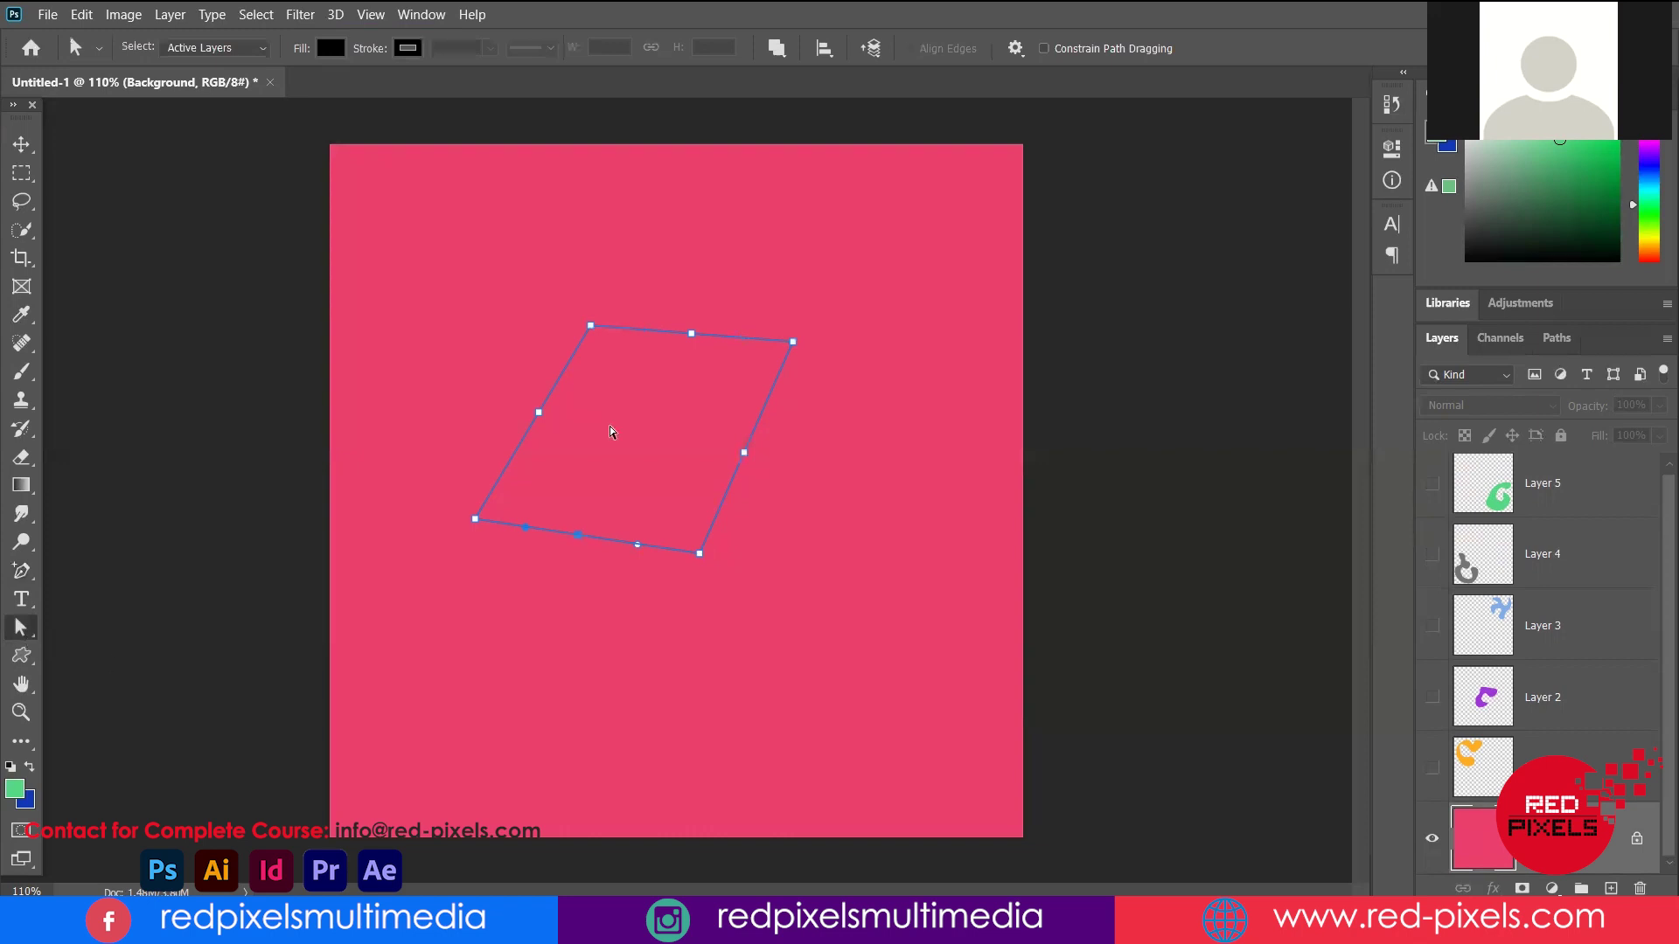
left_click(538, 414)
mouse_move(476, 401)
left_mouse_down()
mouse_move(435, 382)
mouse_move(479, 376)
left_mouse_up()
left_click_drag(676, 432, 678, 429)
Adjust the left and bottom-left anchors, undo a bottom-right nudge, and add a bottom-edge anchor
left_click(474, 406)
left_click(476, 520)
left_click_drag(475, 519, 487, 521)
left_click_drag(698, 555, 702, 558)
key("ctrl+z")
key("ctrl+z")
key("ctrl+z")
key("ctrl+z")
key("ctrl+z")
right_click(19, 628)
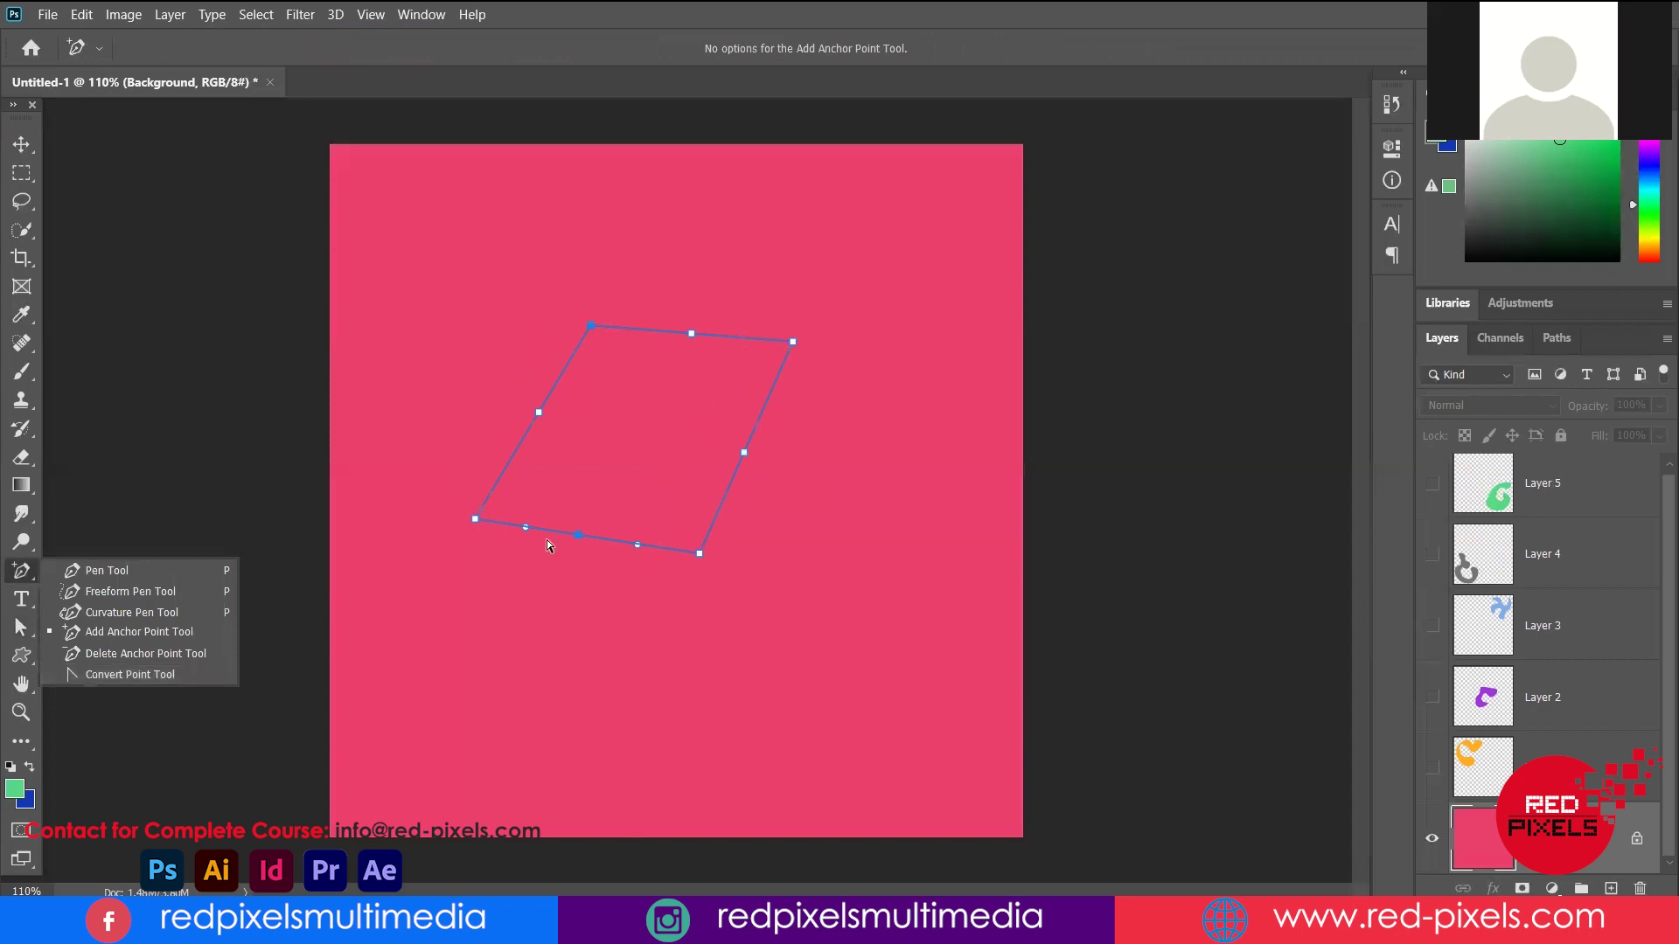
left_click(691, 333)
left_click(575, 535)
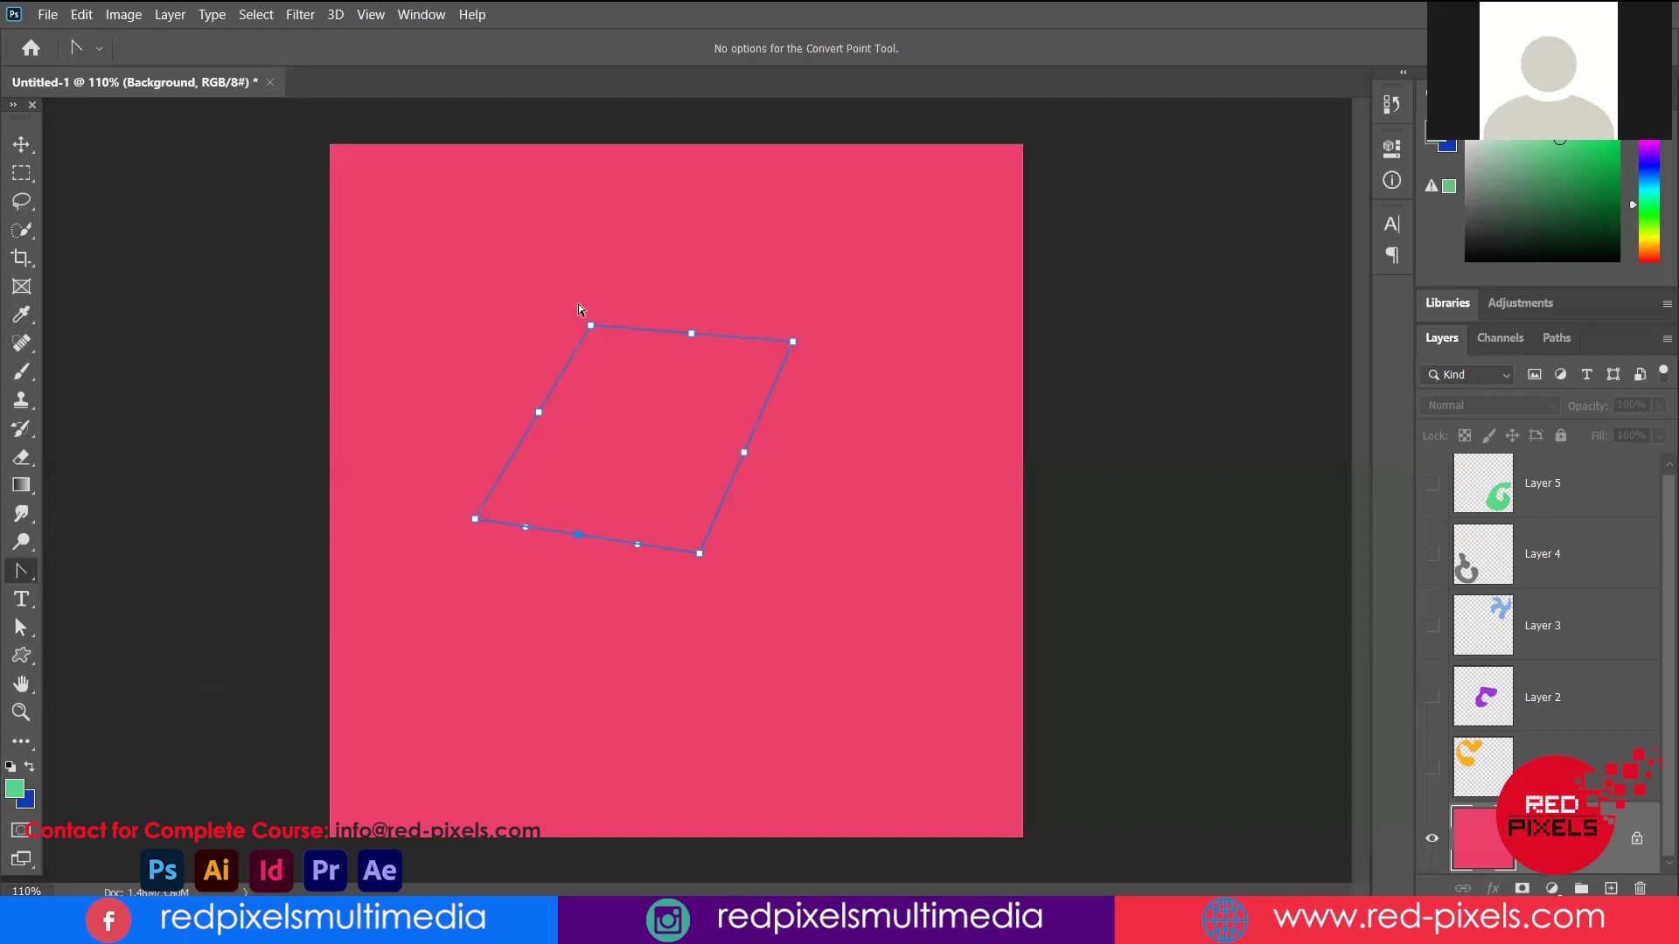
Zoom in and drag handles from the top-right anchor with Convert Point to curve that corner
scroll(574, 319, "up", 3)
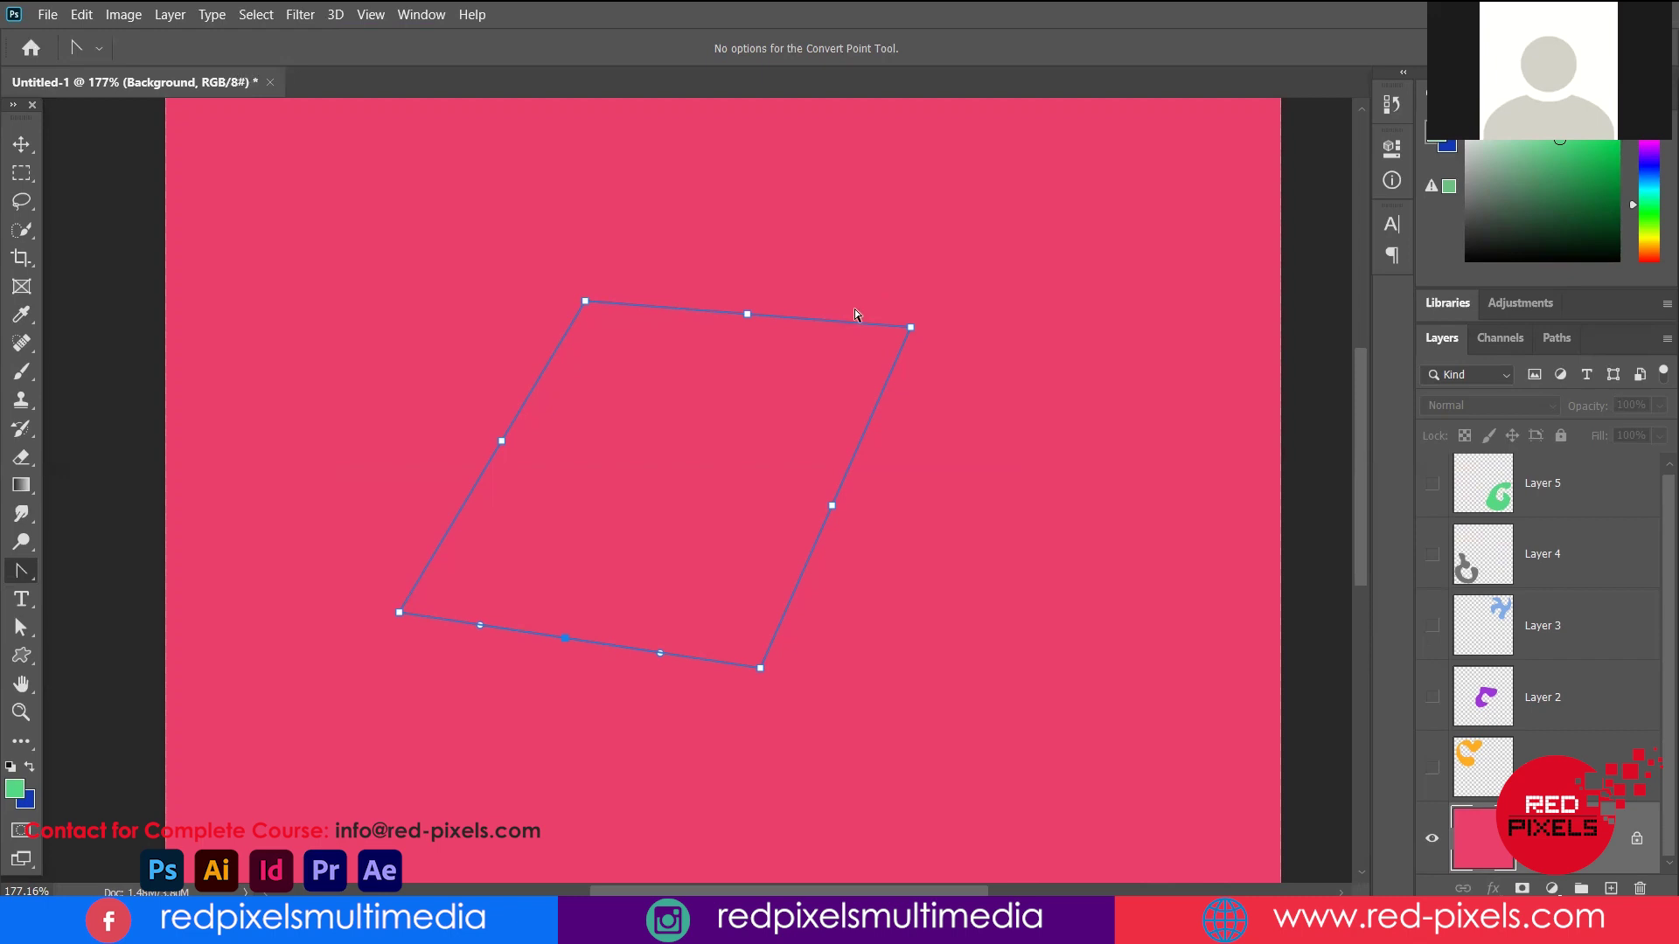
right_click(21, 572)
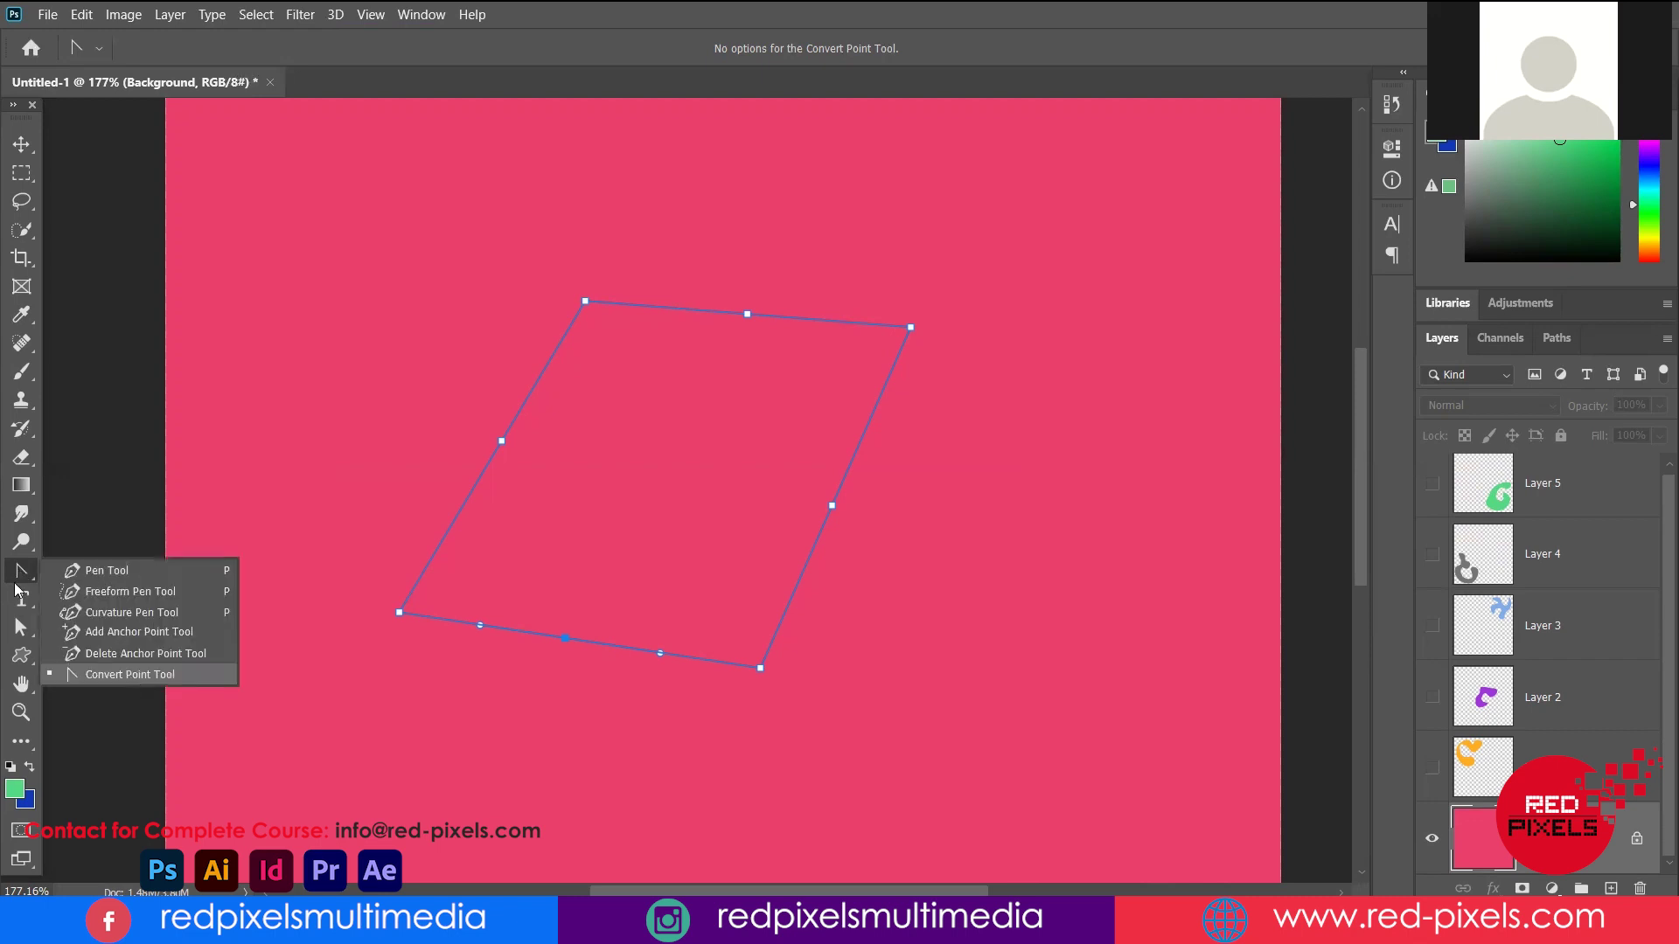
left_click(911, 332)
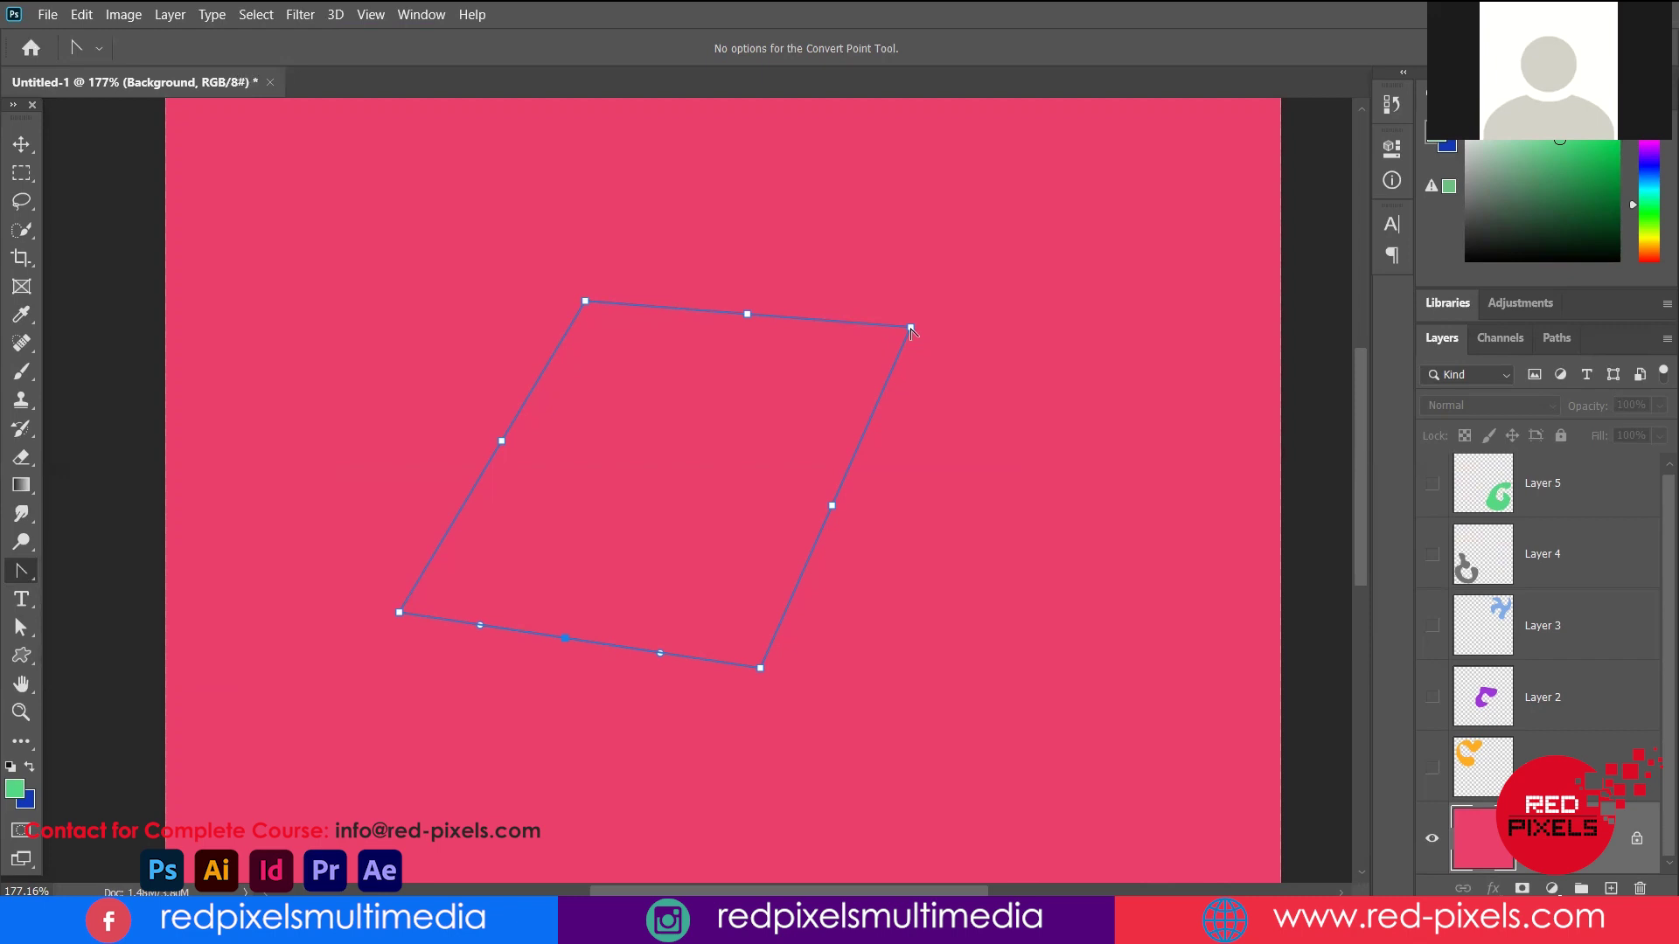
left_click_drag(912, 329, 913, 340)
left_click_drag(916, 353, 946, 422)
left_click_drag(920, 350, 931, 345)
Try curves by dragging handles on the top, bottom-left and bottom-right anchors
left_click(586, 304)
left_click_drag(676, 226, 636, 237)
left_click_drag(399, 613, 407, 628)
left_click_drag(399, 613, 218, 741)
left_click_drag(399, 613, 543, 716)
left_click_drag(399, 612, 306, 501)
left_click_drag(760, 668, 514, 807)
left_click_drag(712, 683, 700, 669)
left_click_drag(805, 668, 804, 664)
Curve the top-left anchor, then make the top-left and top-right anchors sharp corners again
left_click_drag(584, 301, 669, 232)
left_click(586, 302)
left_click(911, 327)
key("v")
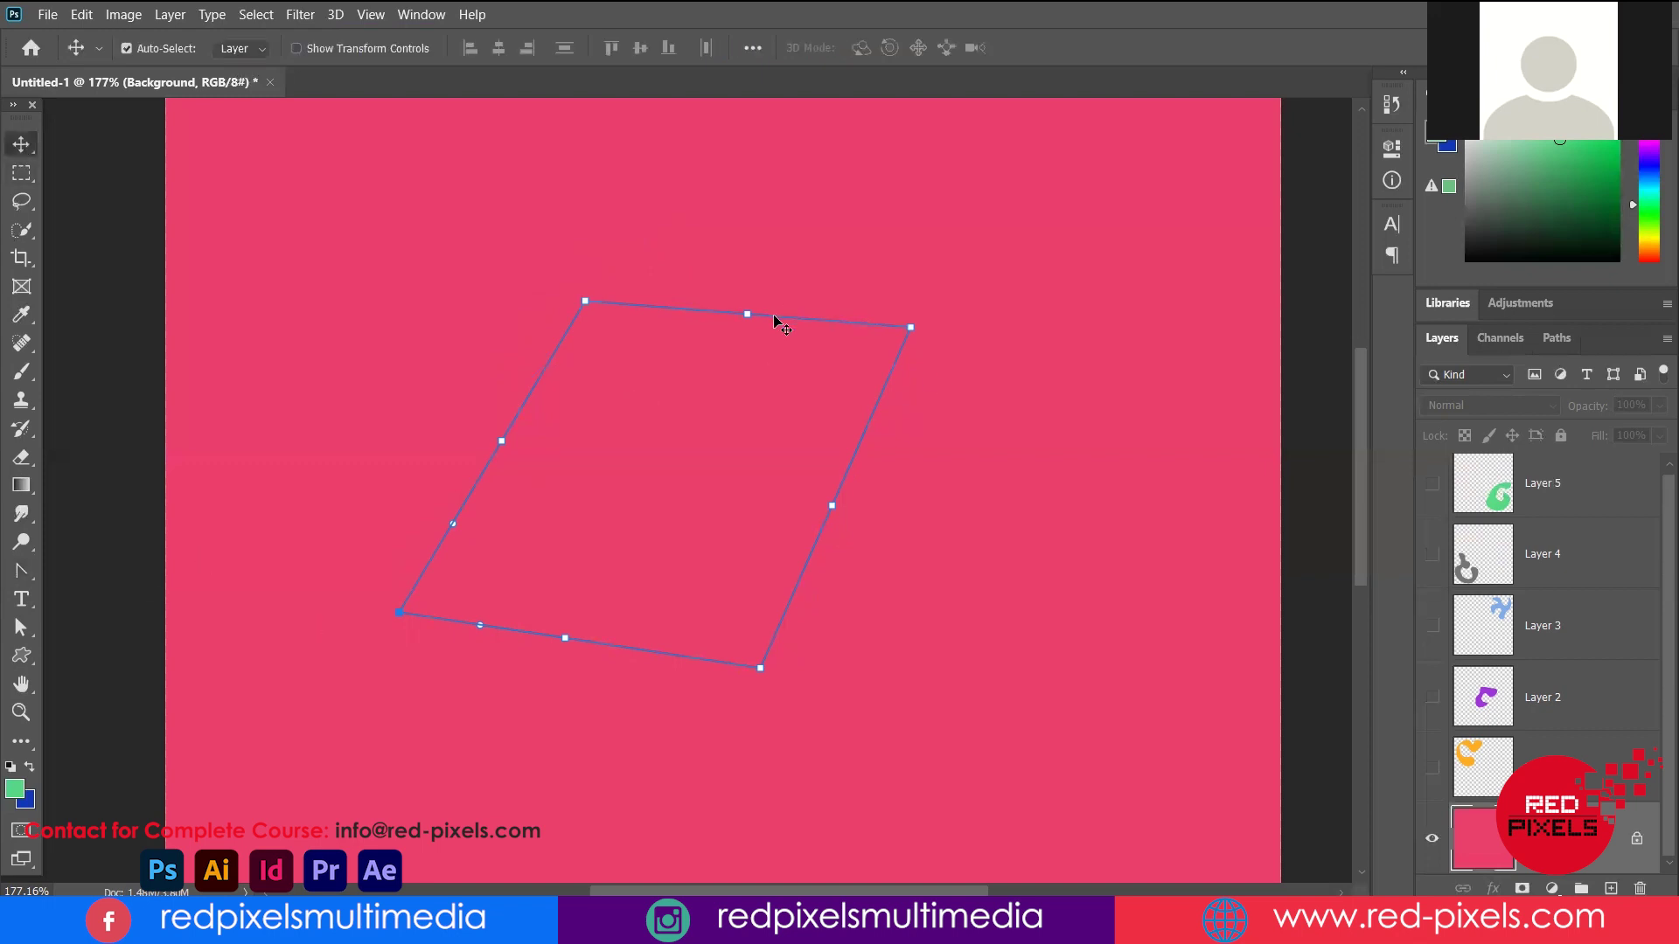
Hide the leftover path and draw a tall mint-green ellipse, about 145 x 383 px
mouse_move(776, 323)
left_mouse_down()
mouse_move(687, 305)
mouse_move(761, 431)
left_mouse_up()
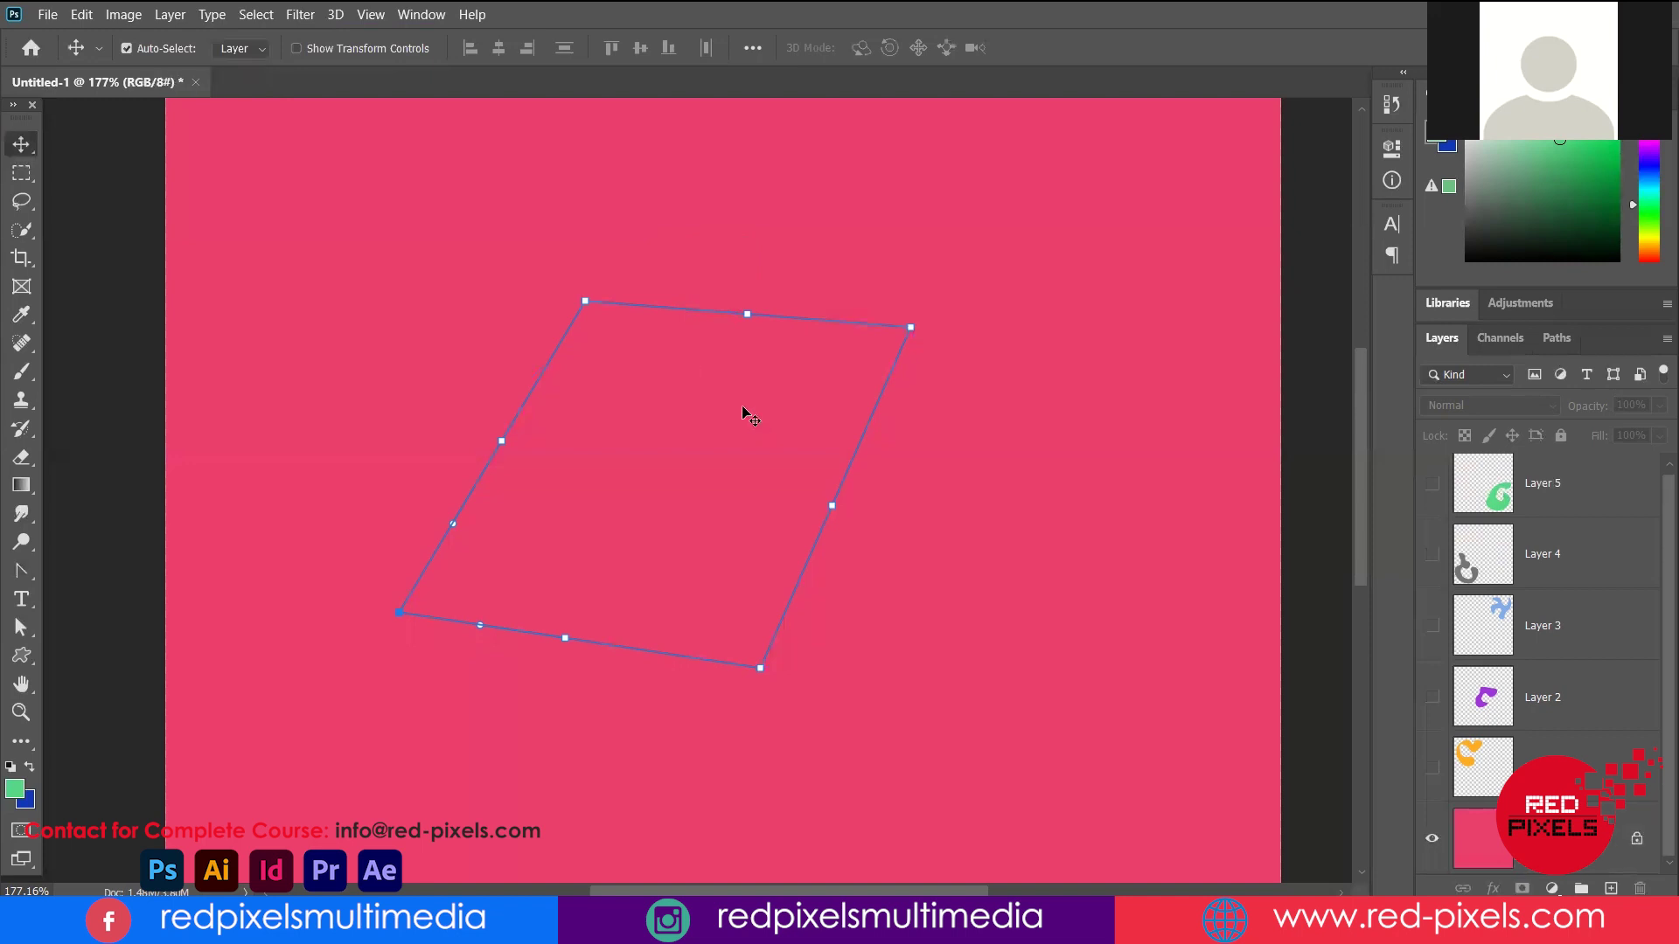
key("ctrl+h")
left_click(19, 657)
left_click_drag(20, 658, 130, 710)
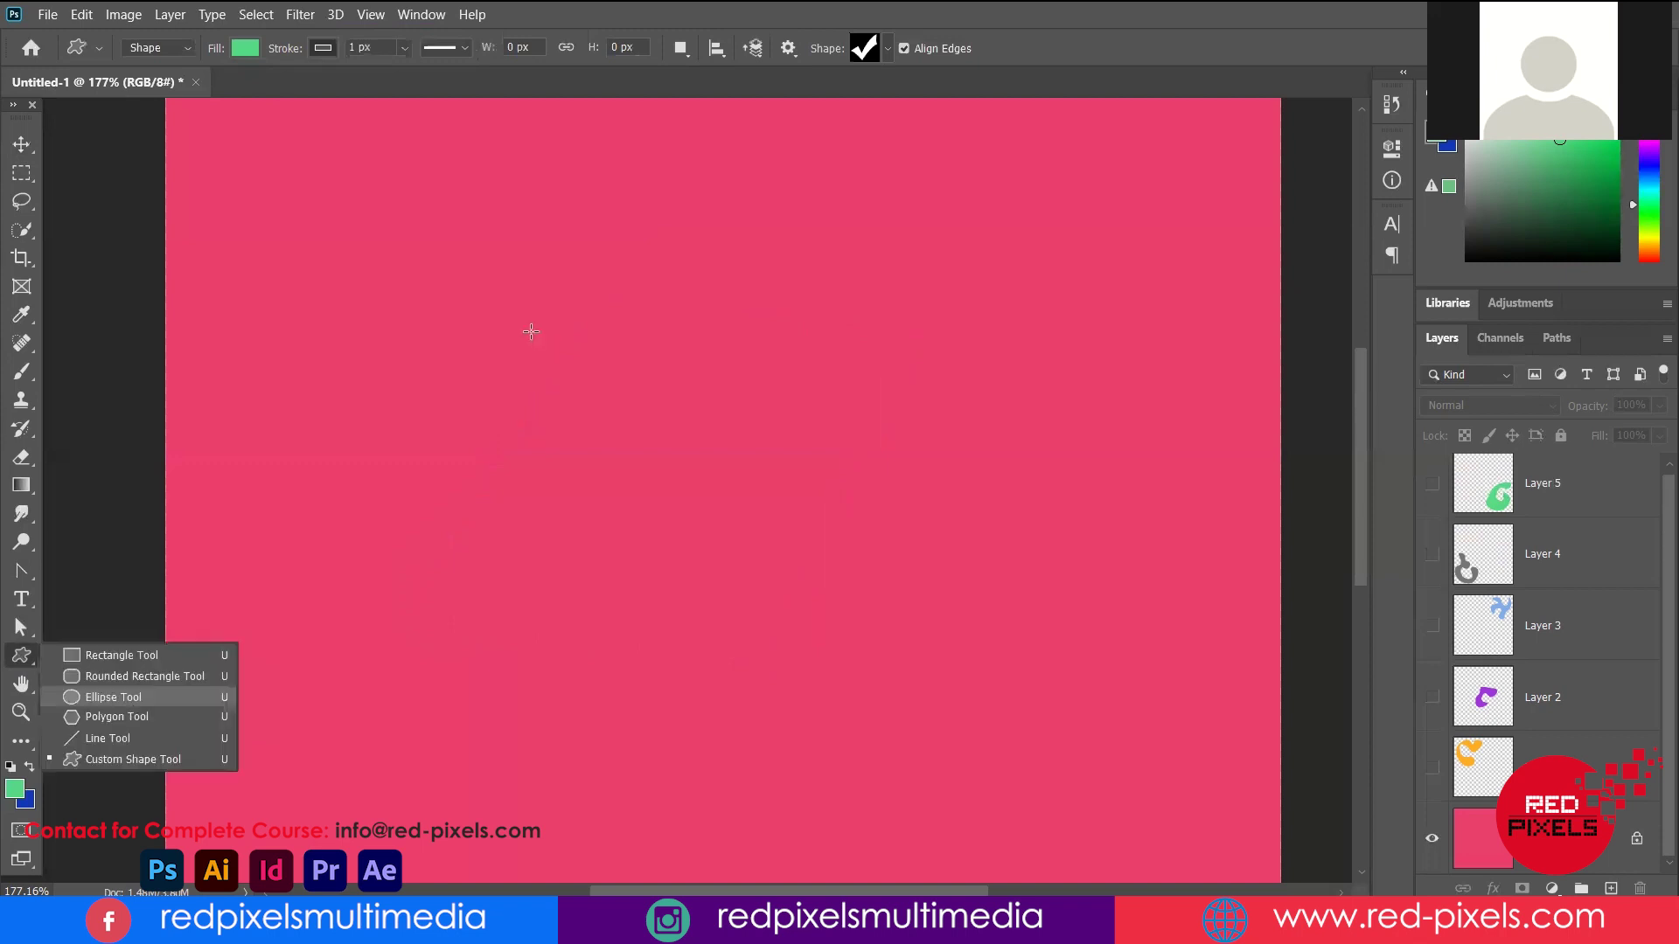
mouse_move(655, 260)
left_mouse_down()
mouse_move(769, 534)
mouse_move(762, 562)
left_mouse_up()
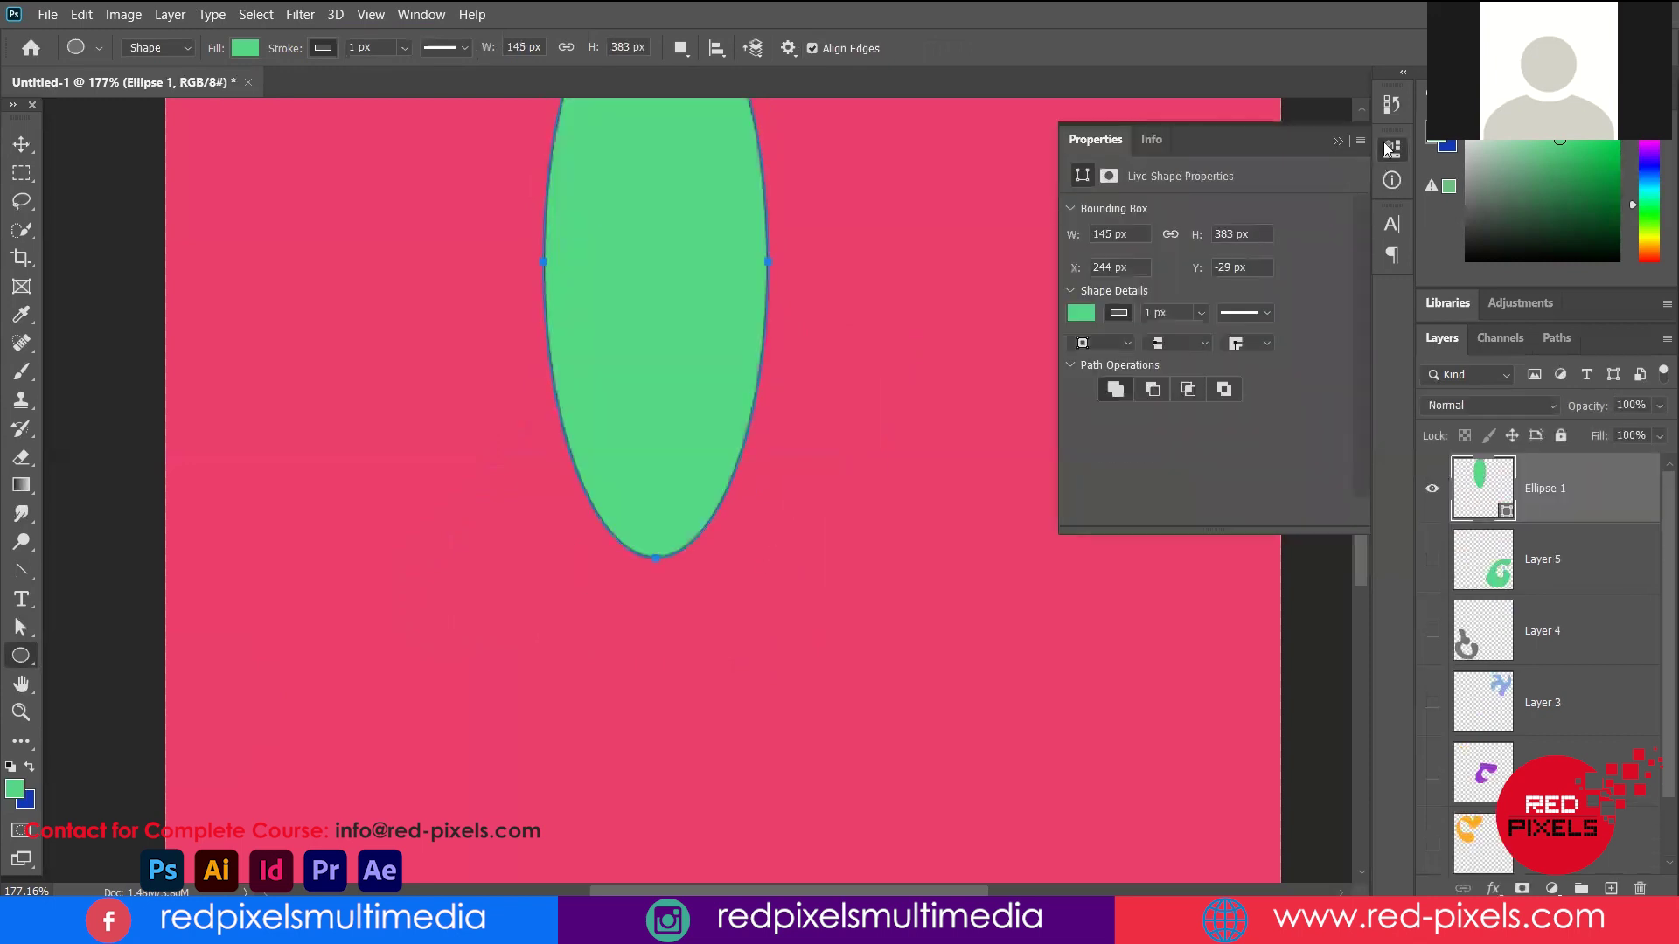
Move Ellipse 1 to the centre of the pink canvas
left_click(1391, 148)
key("v")
left_click_drag(738, 487, 773, 724)
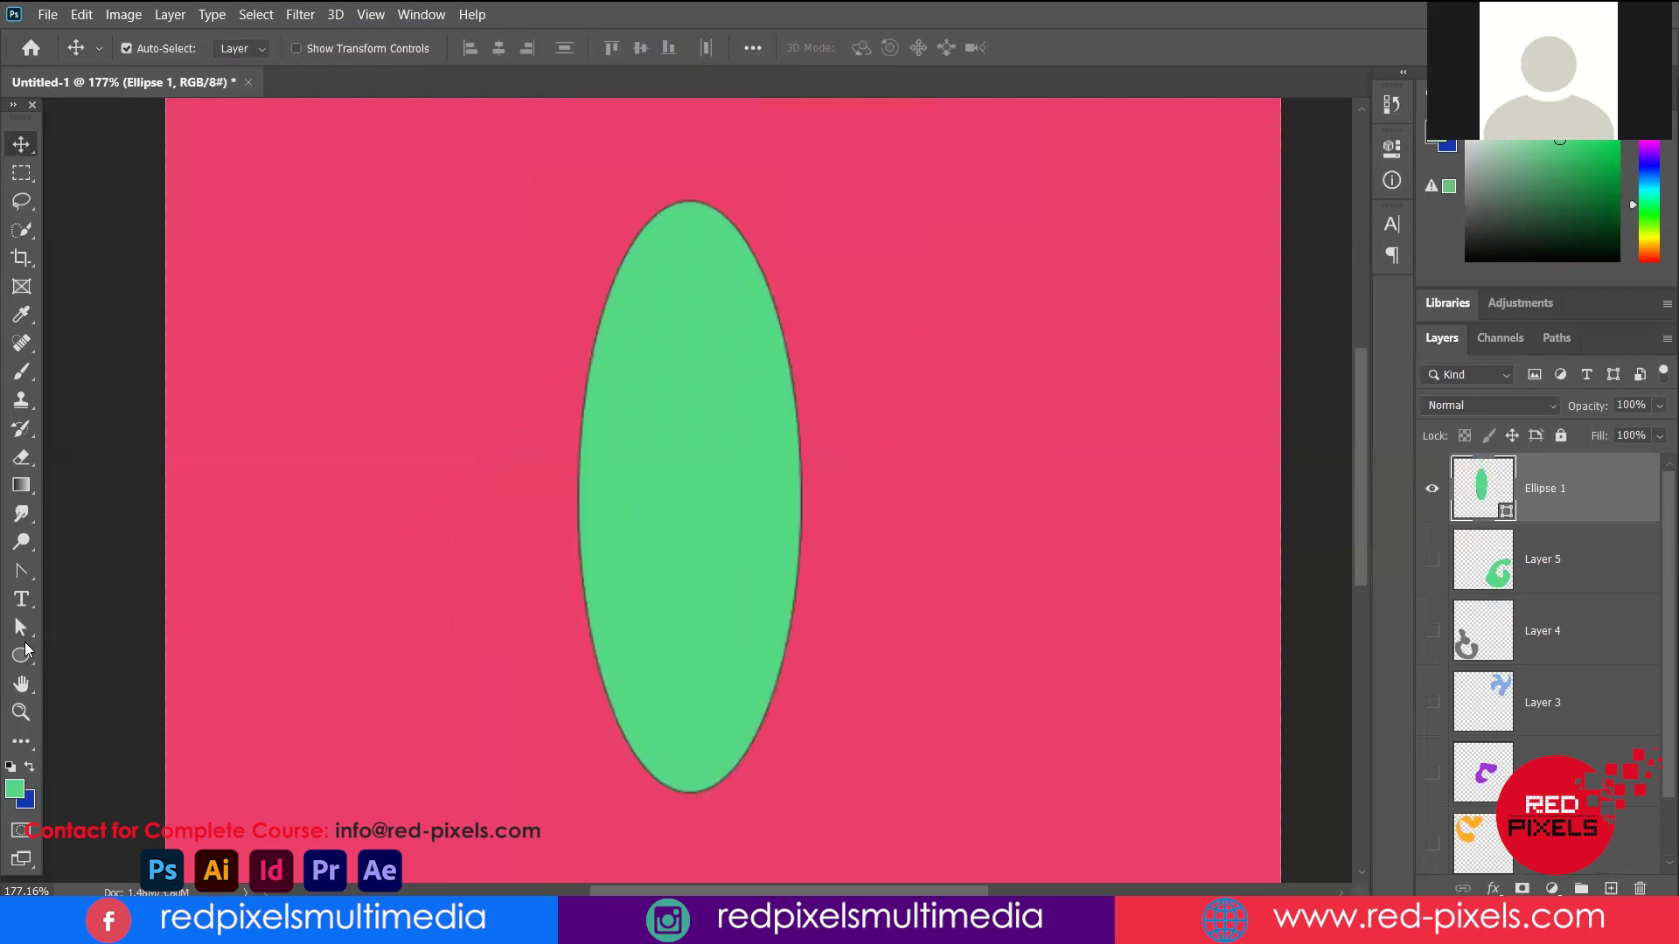
left_click(23, 653)
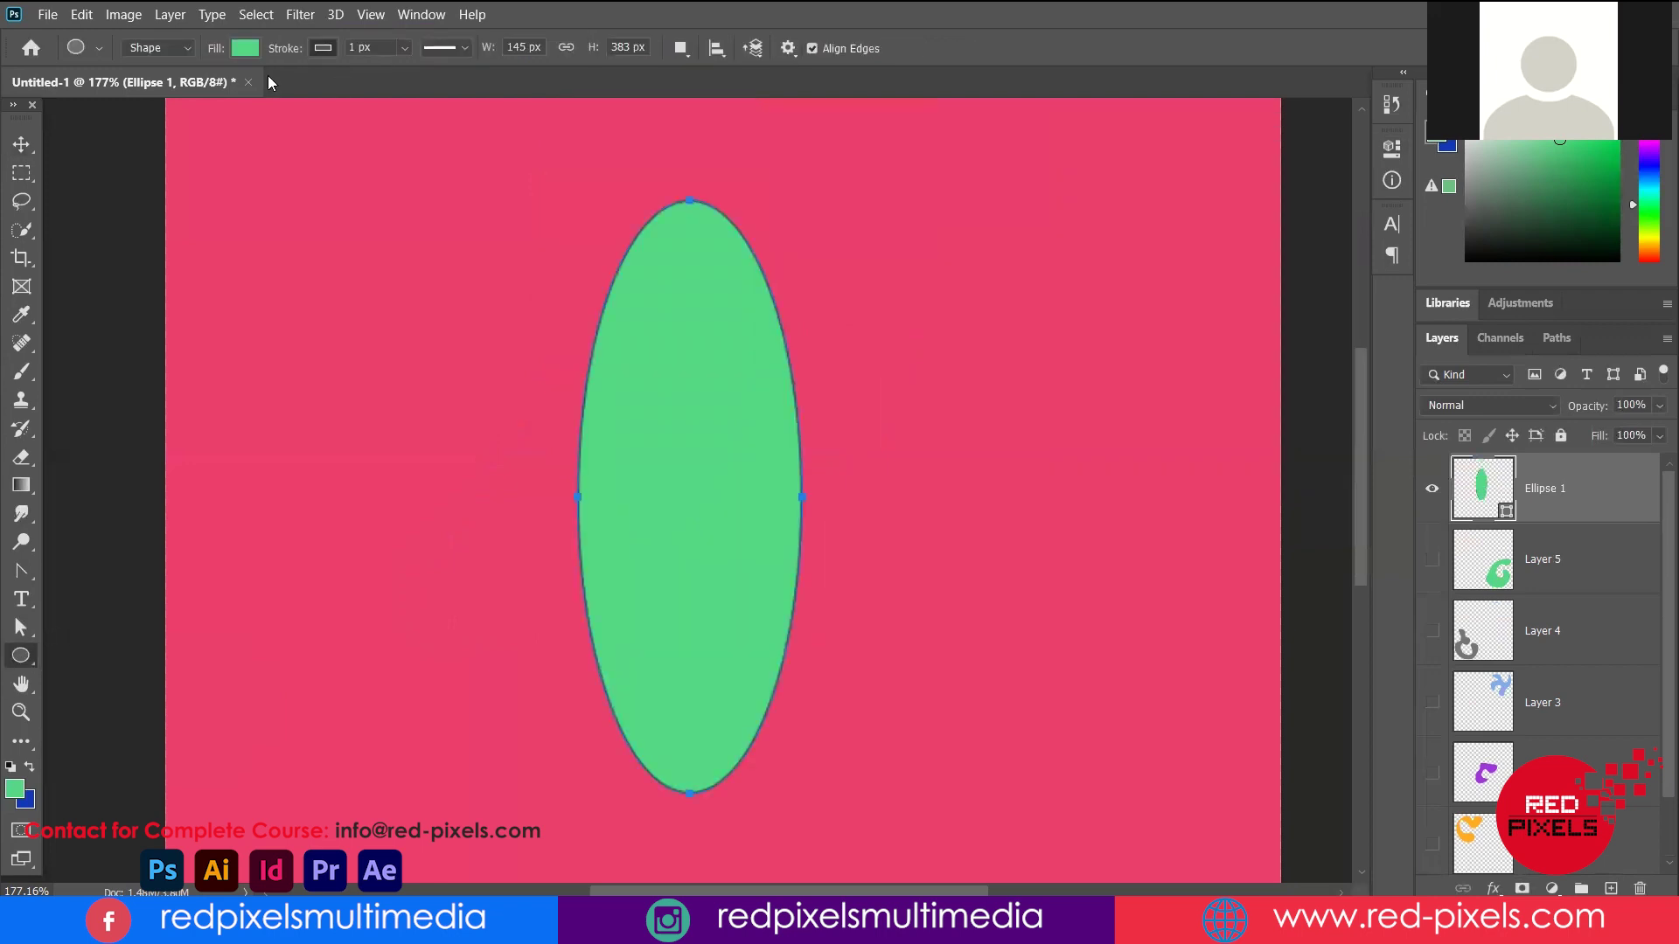
left_click(322, 48)
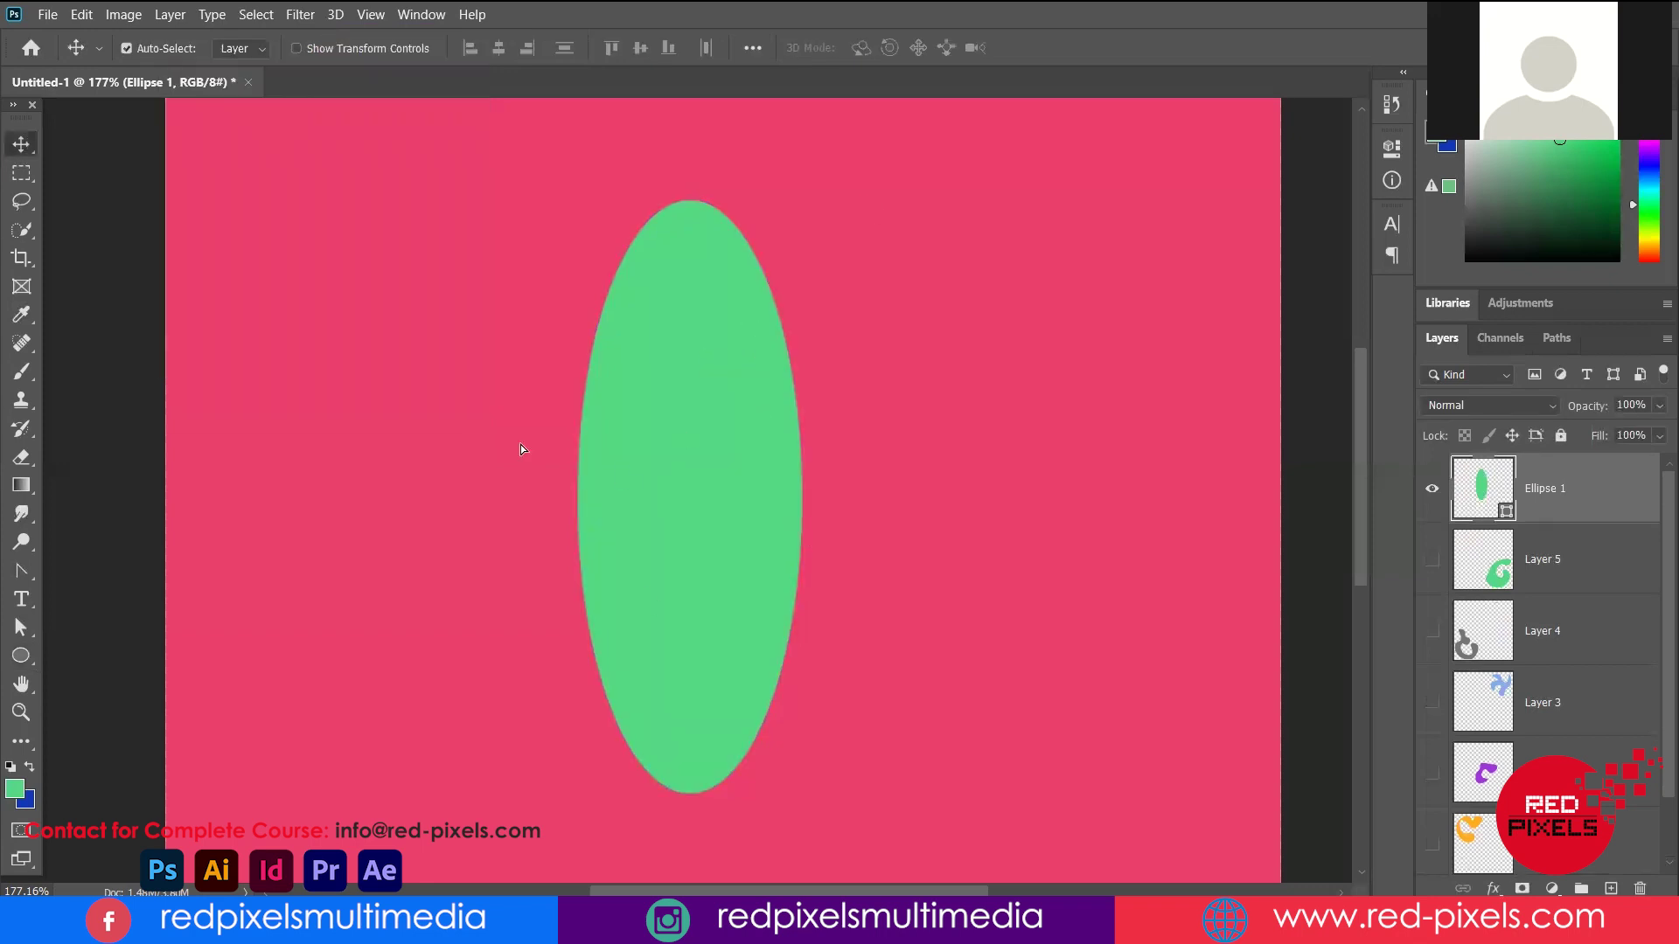
Shift Ellipse 1 left and draw a matching mint-green Ellipse 2 on the right
left_click_drag(688, 354, 476, 363)
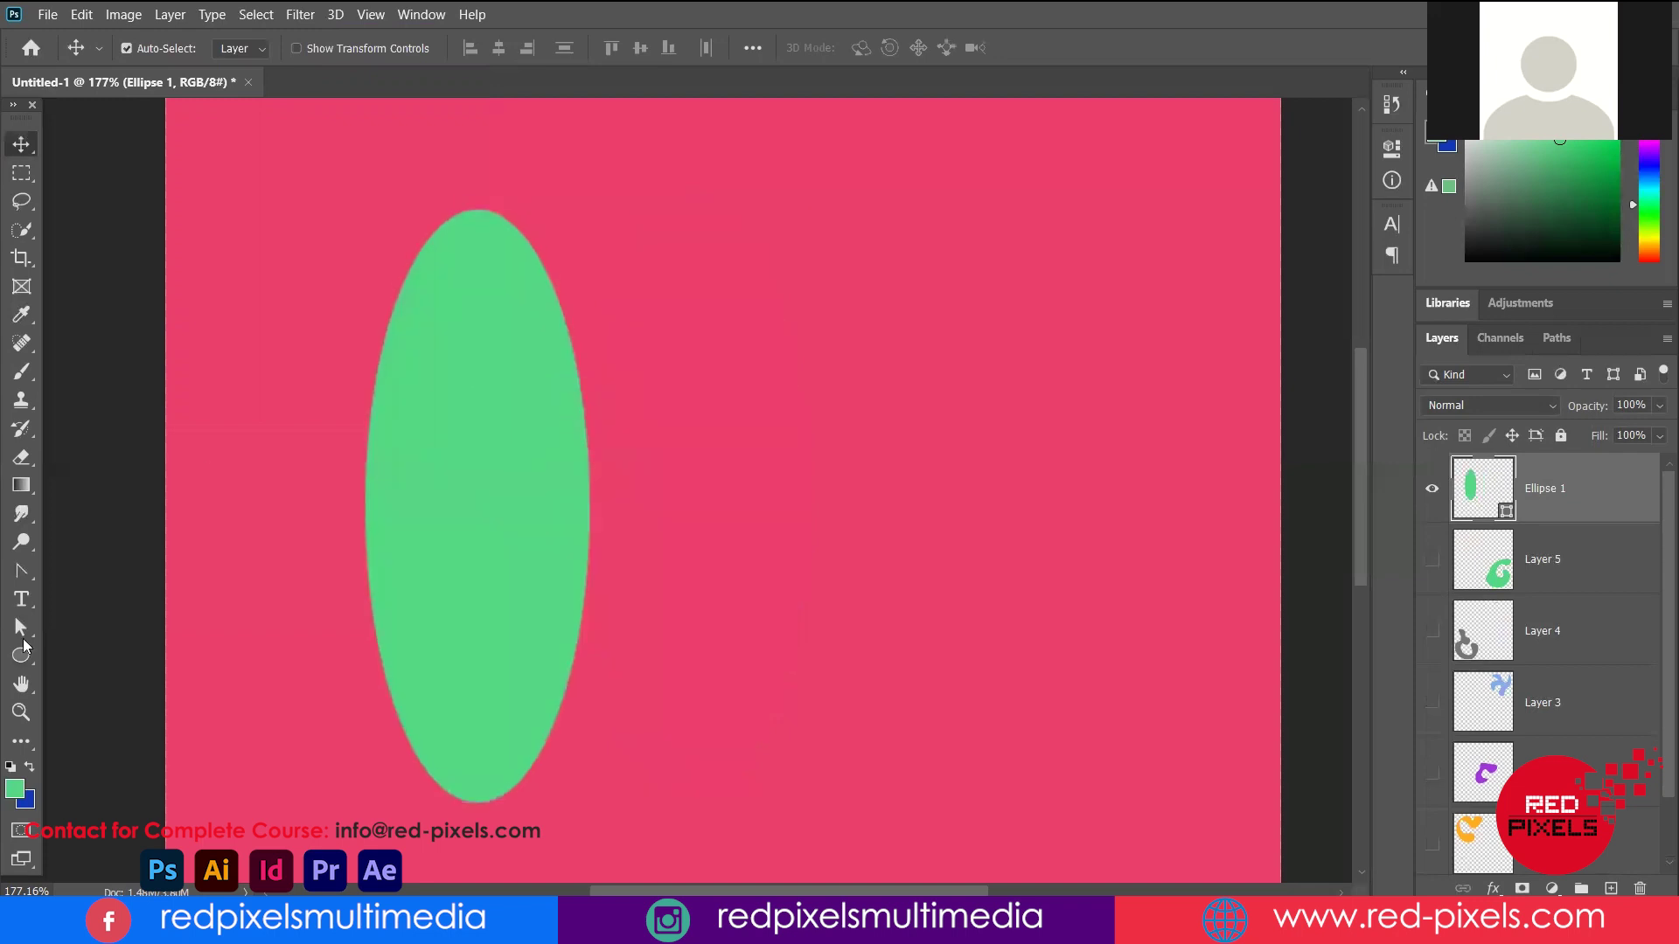
key("u")
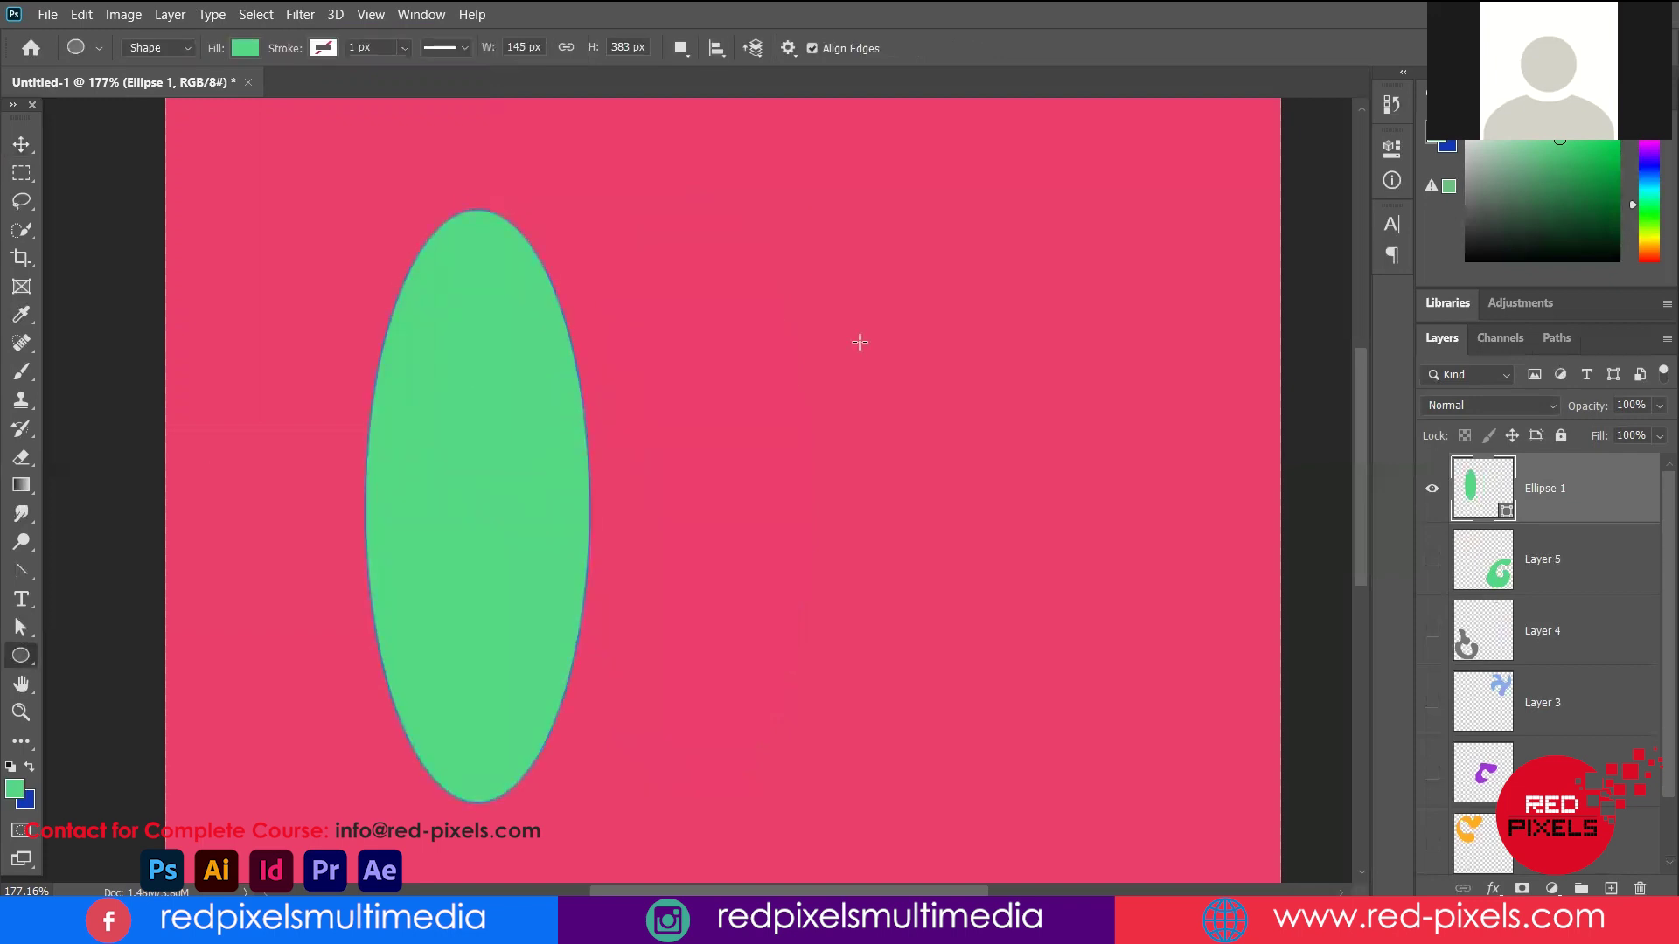
left_click_drag(936, 669, 1013, 791)
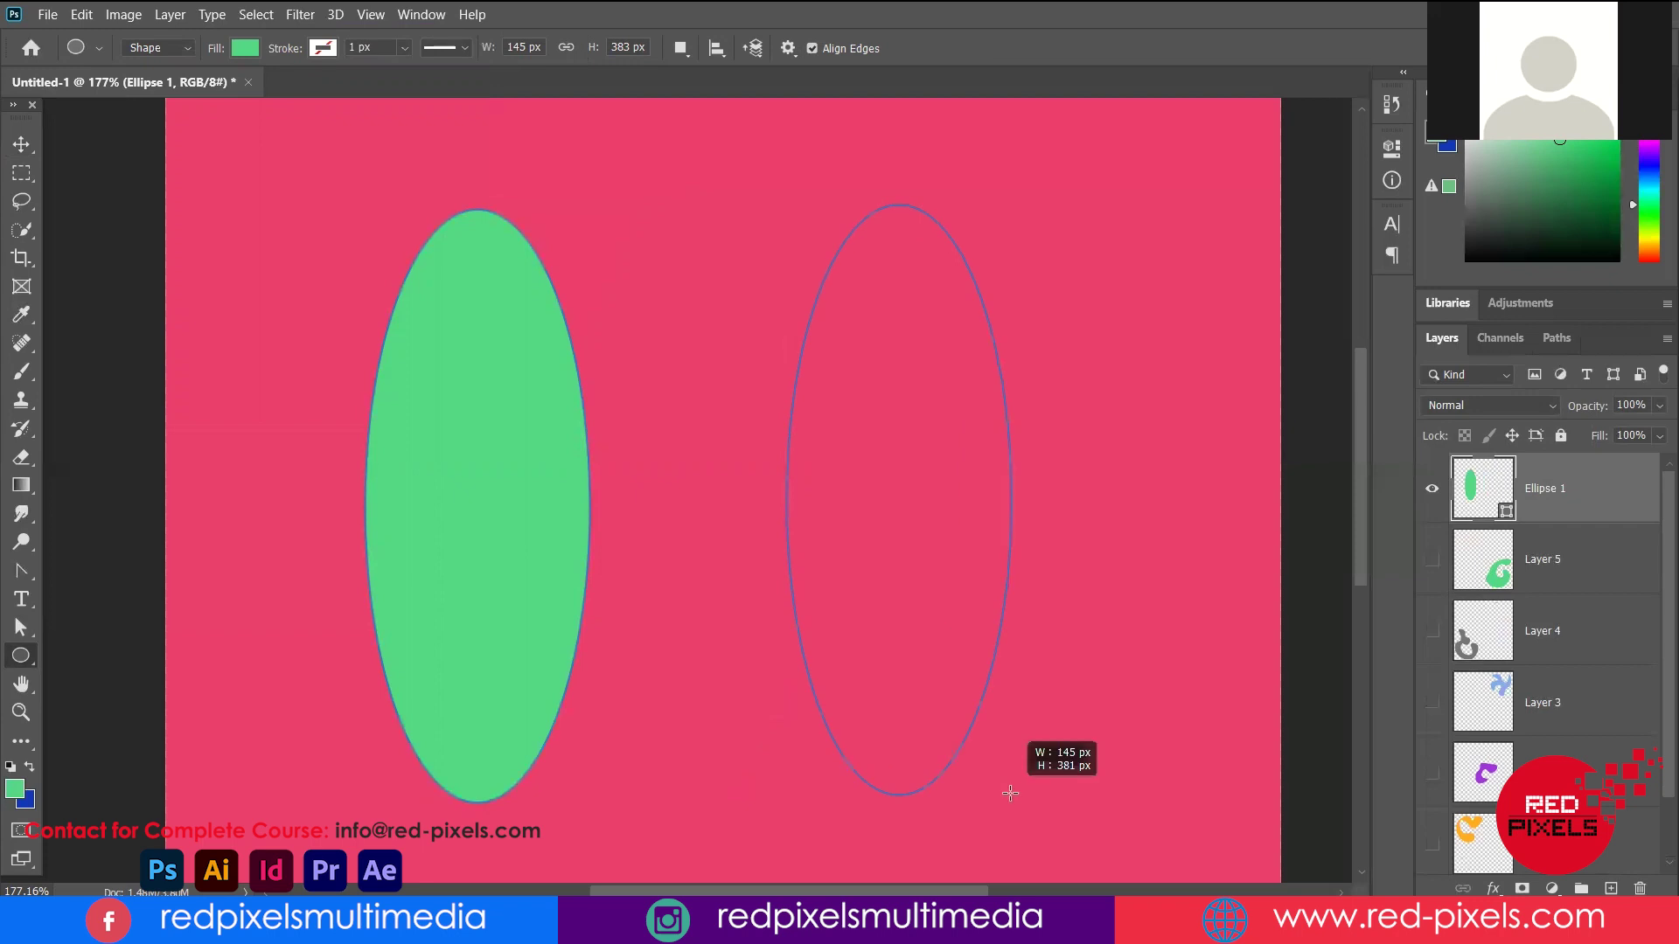
left_click_drag(1013, 791, 1014, 793)
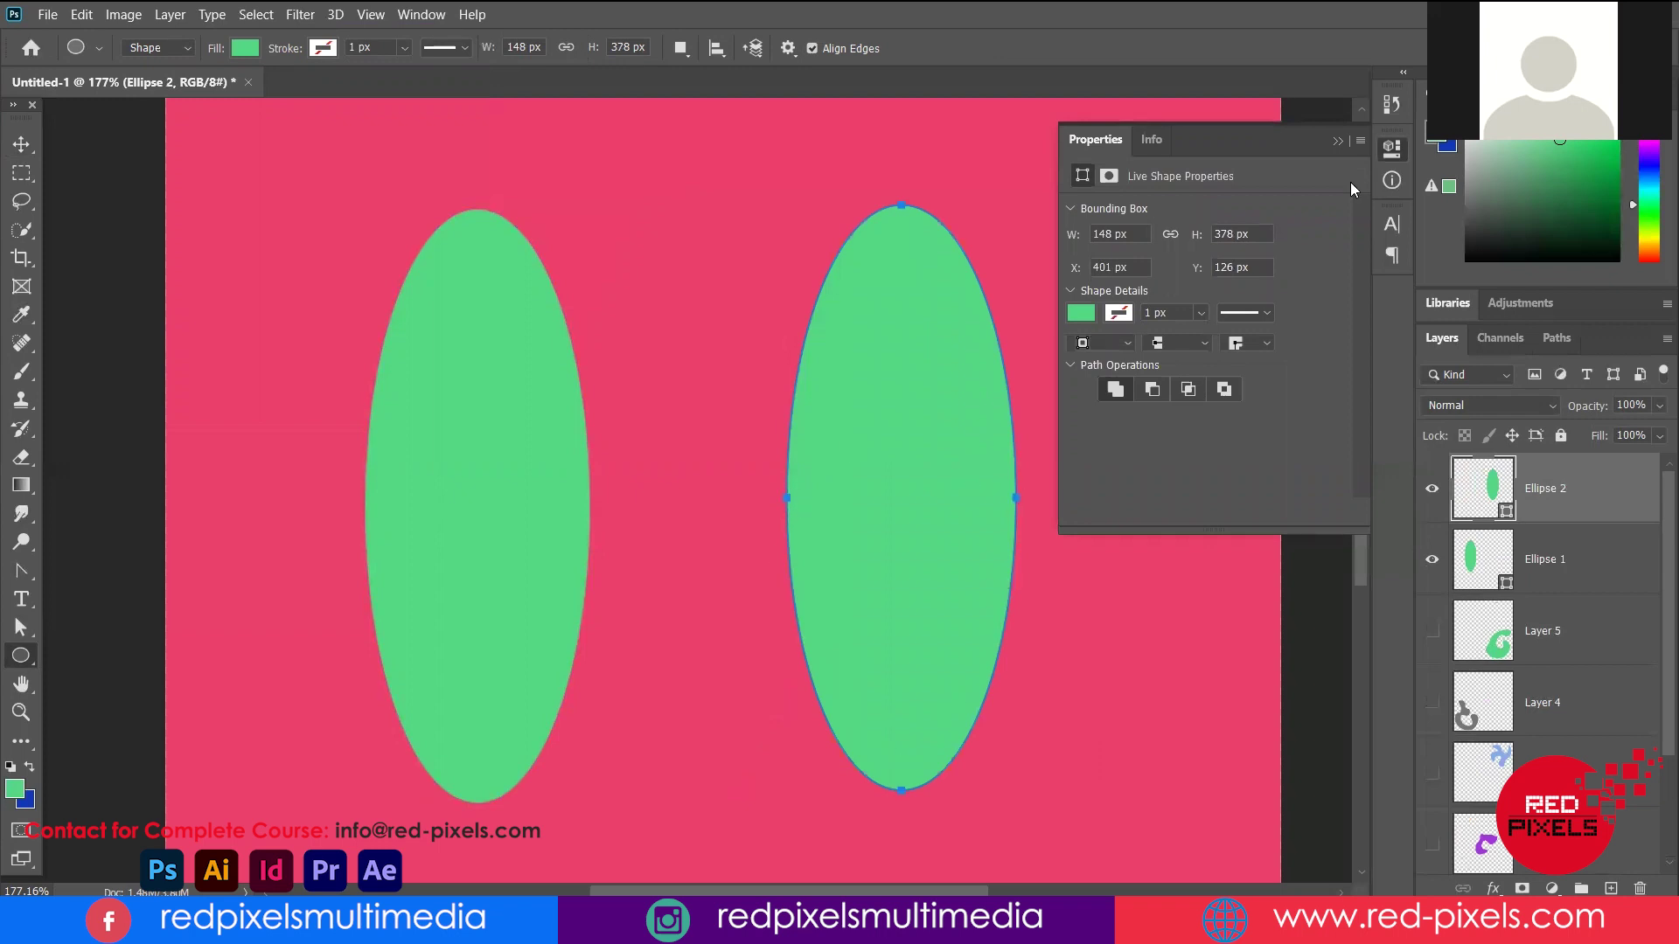
Select the Ellipse 1 layer with the Convert Point Tool active, showing its anchors
left_click(50, 655)
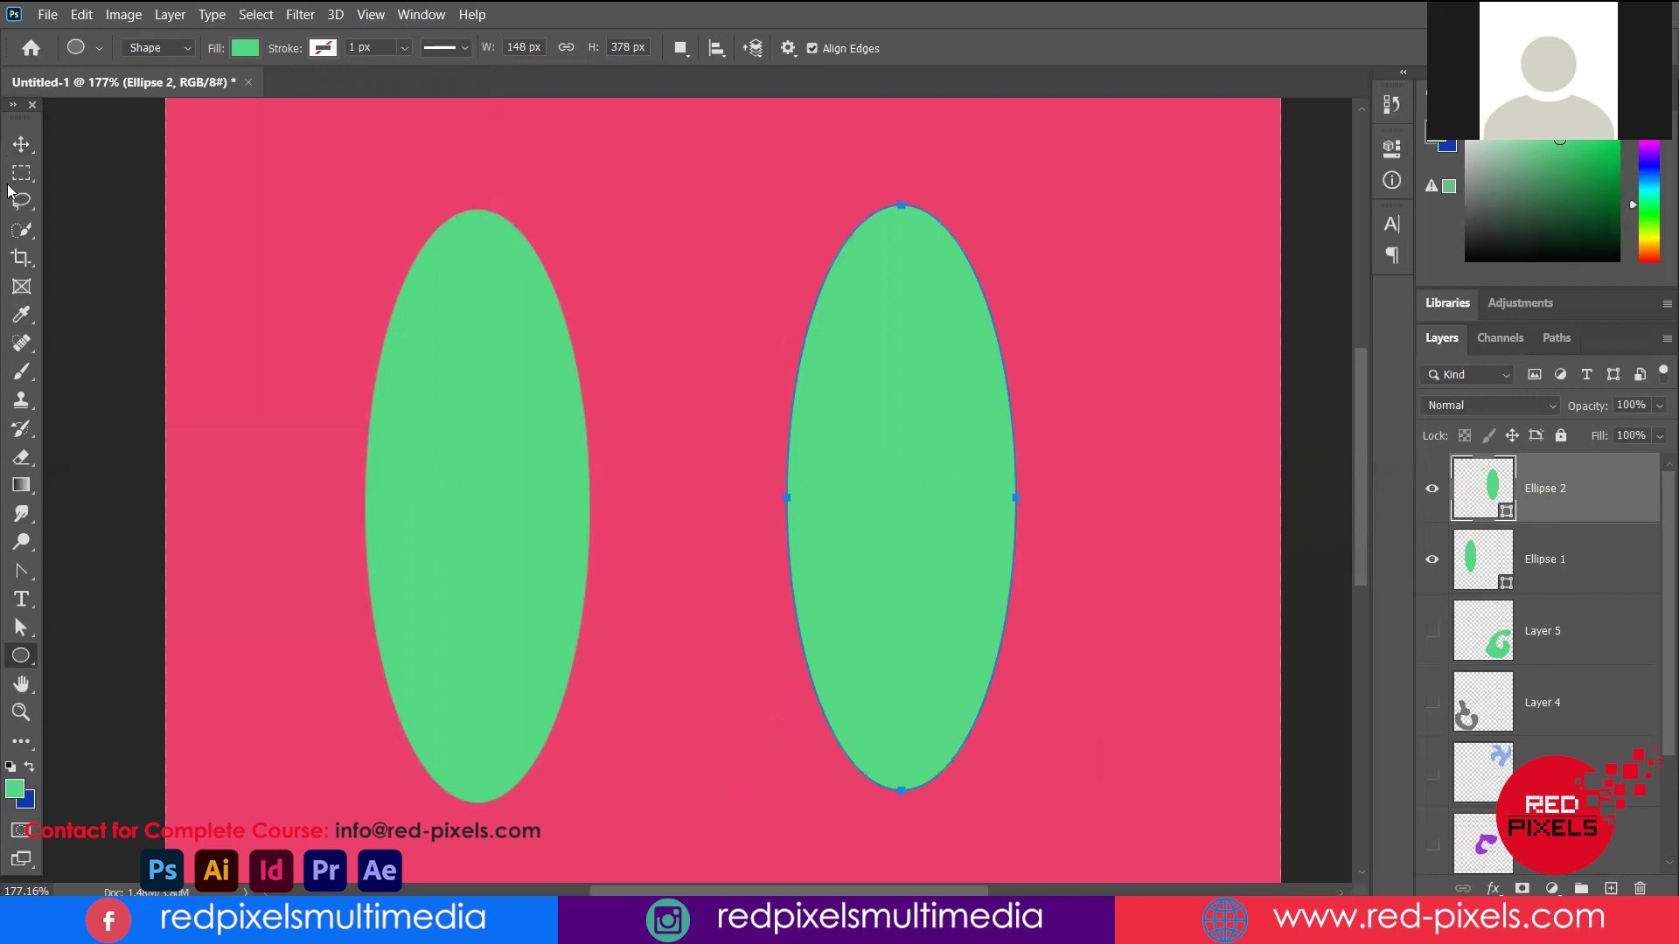
key("v")
left_click(491, 518)
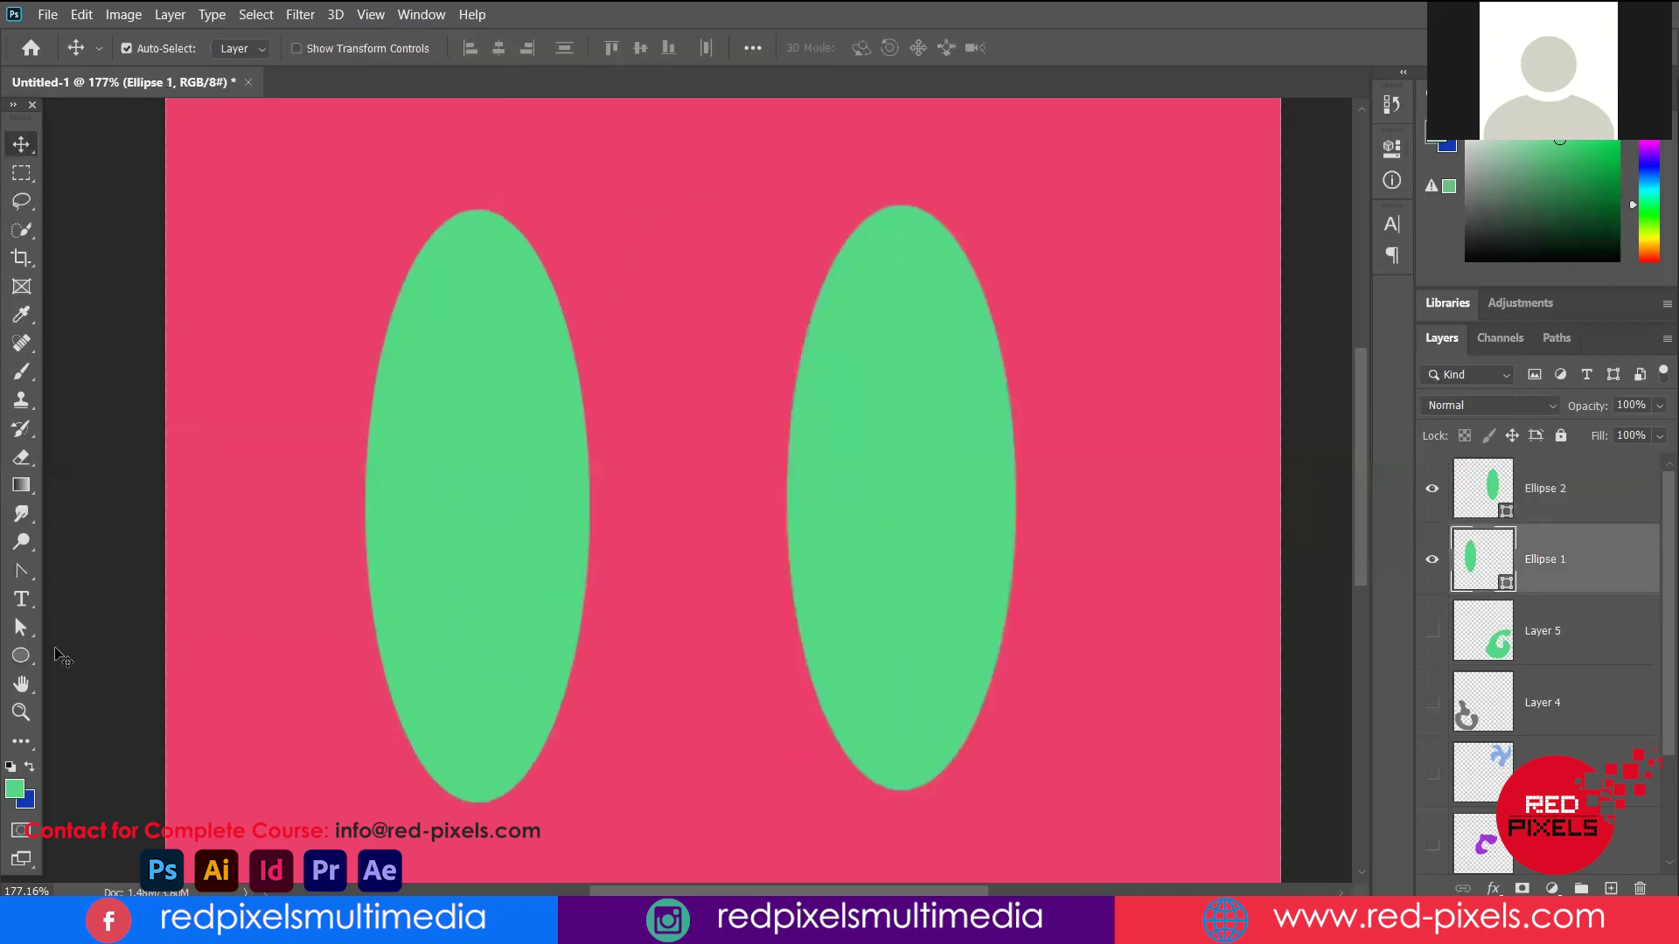
left_click(22, 573)
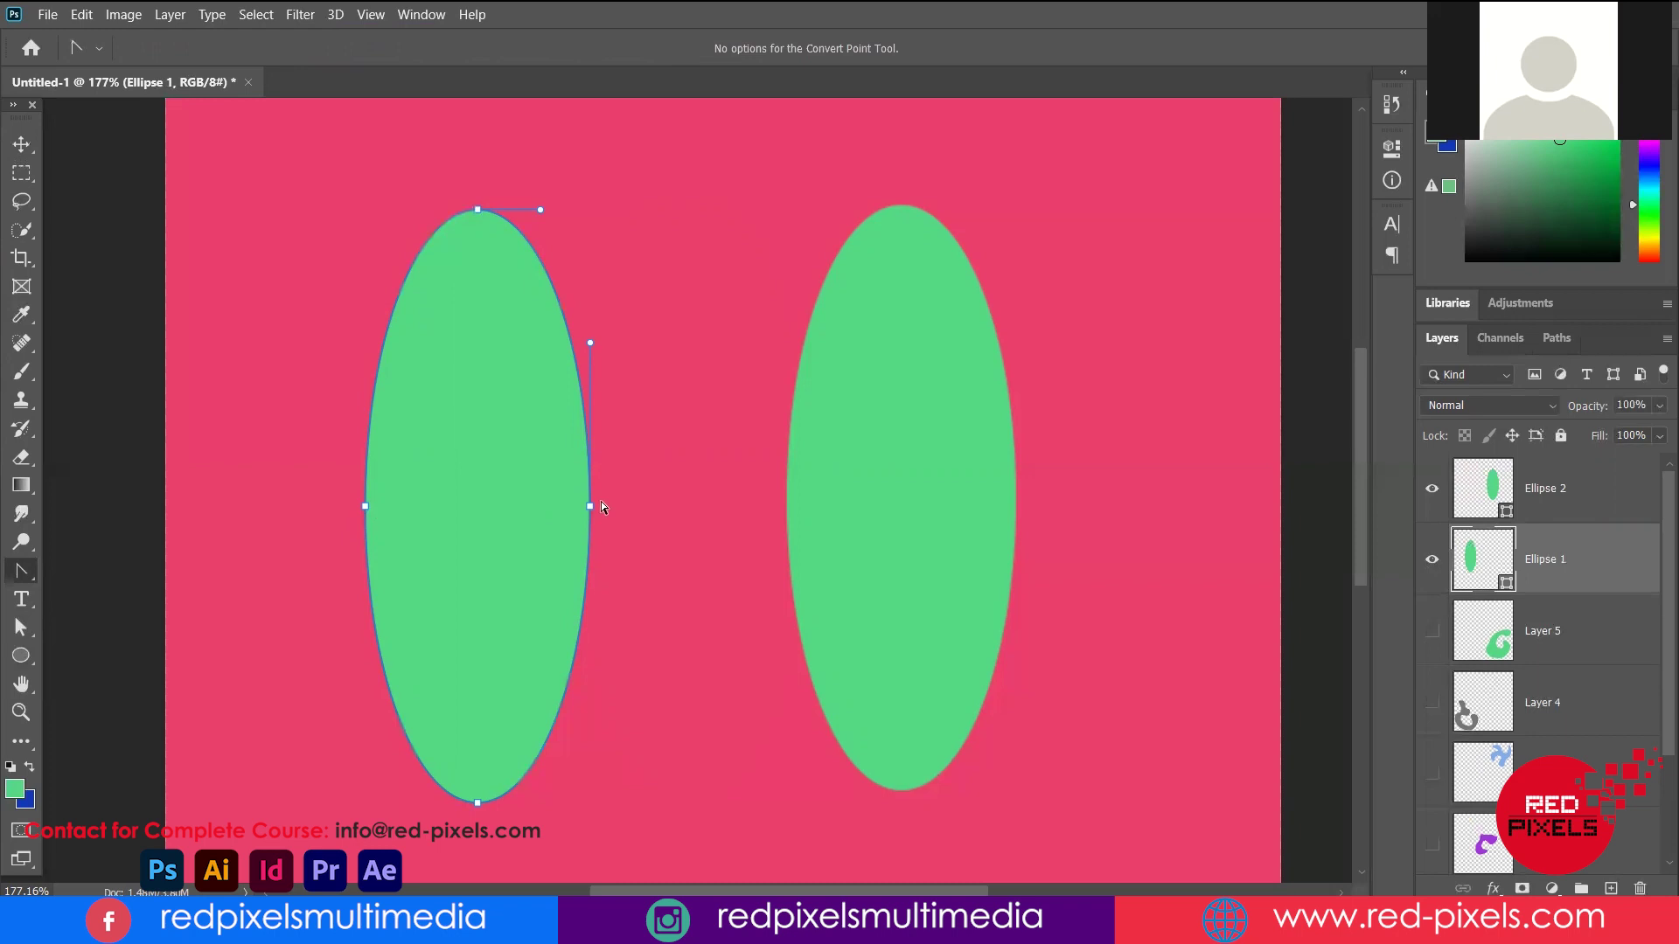
Convert Ellipse 1's top and bottom anchors to sharp corner points, making a leaf
left_click(478, 210)
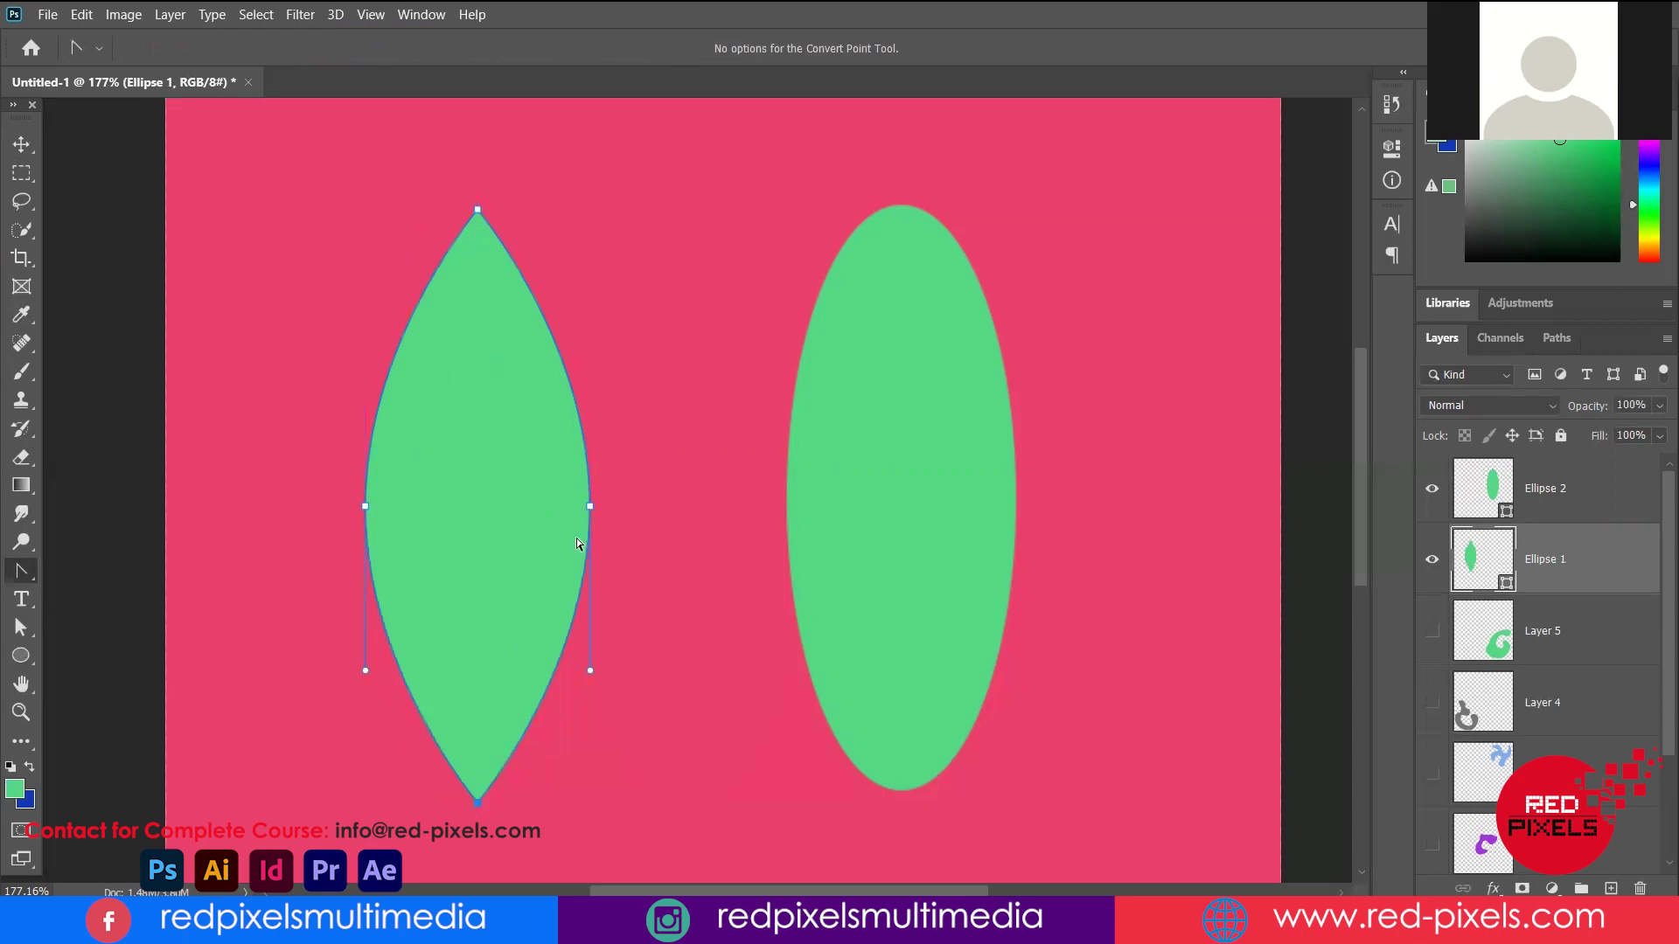
left_click(21, 144)
Convert Ellipse 2's anchors into sharp corners so it becomes a four-cornered diamond
left_click(953, 333)
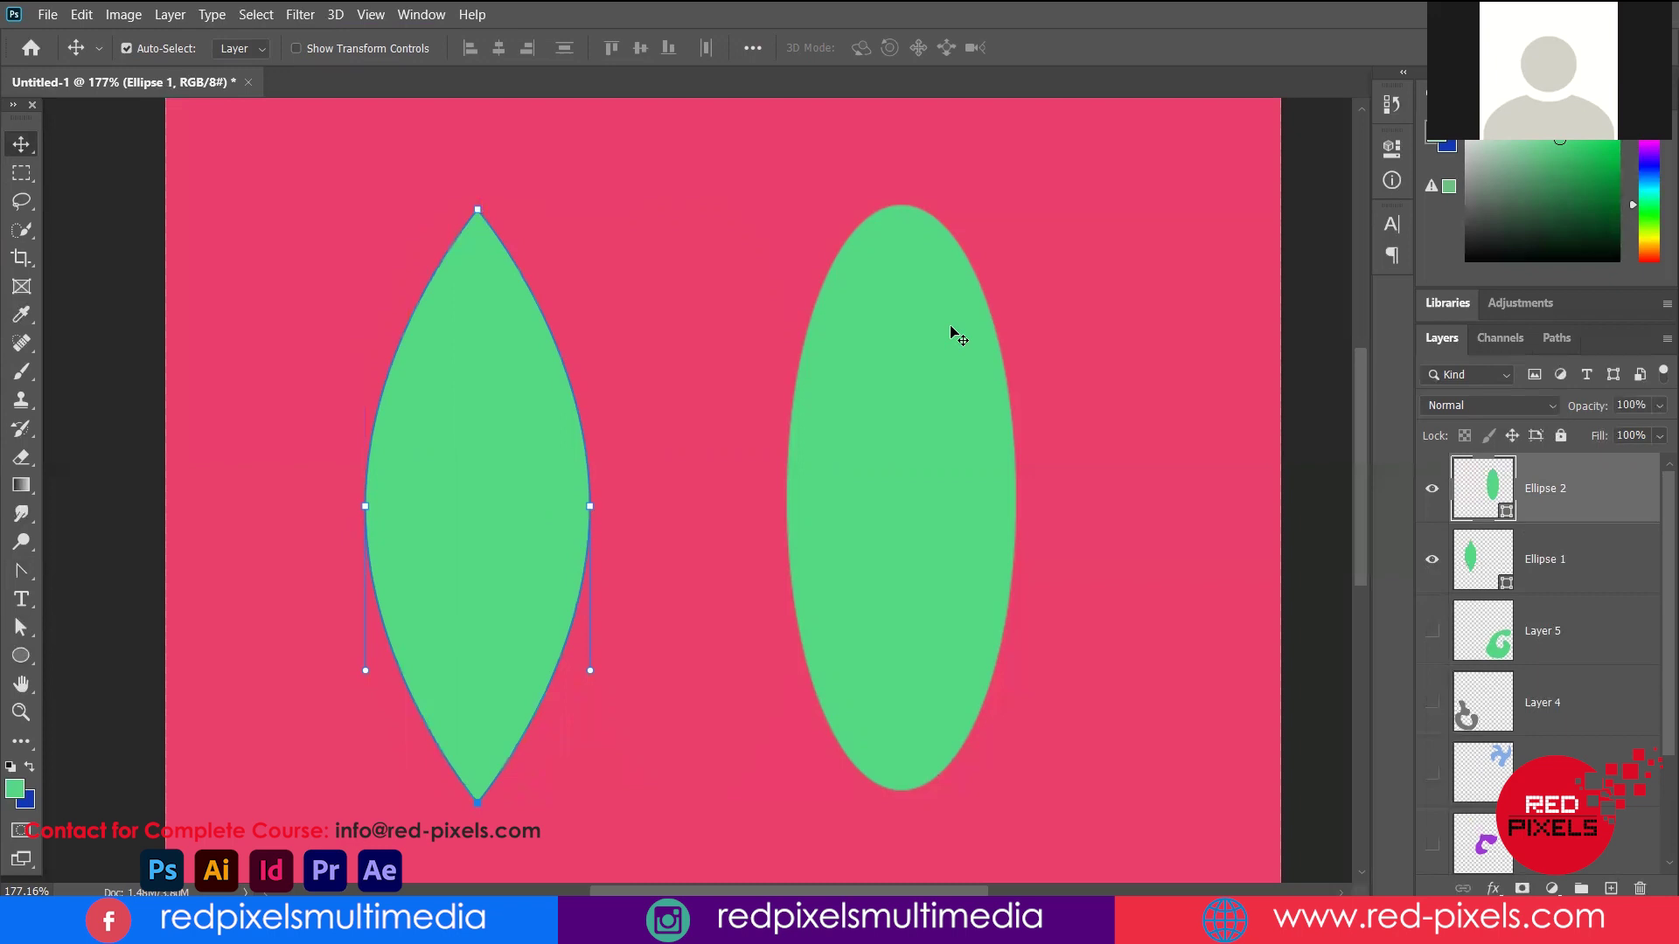
left_click(19, 570)
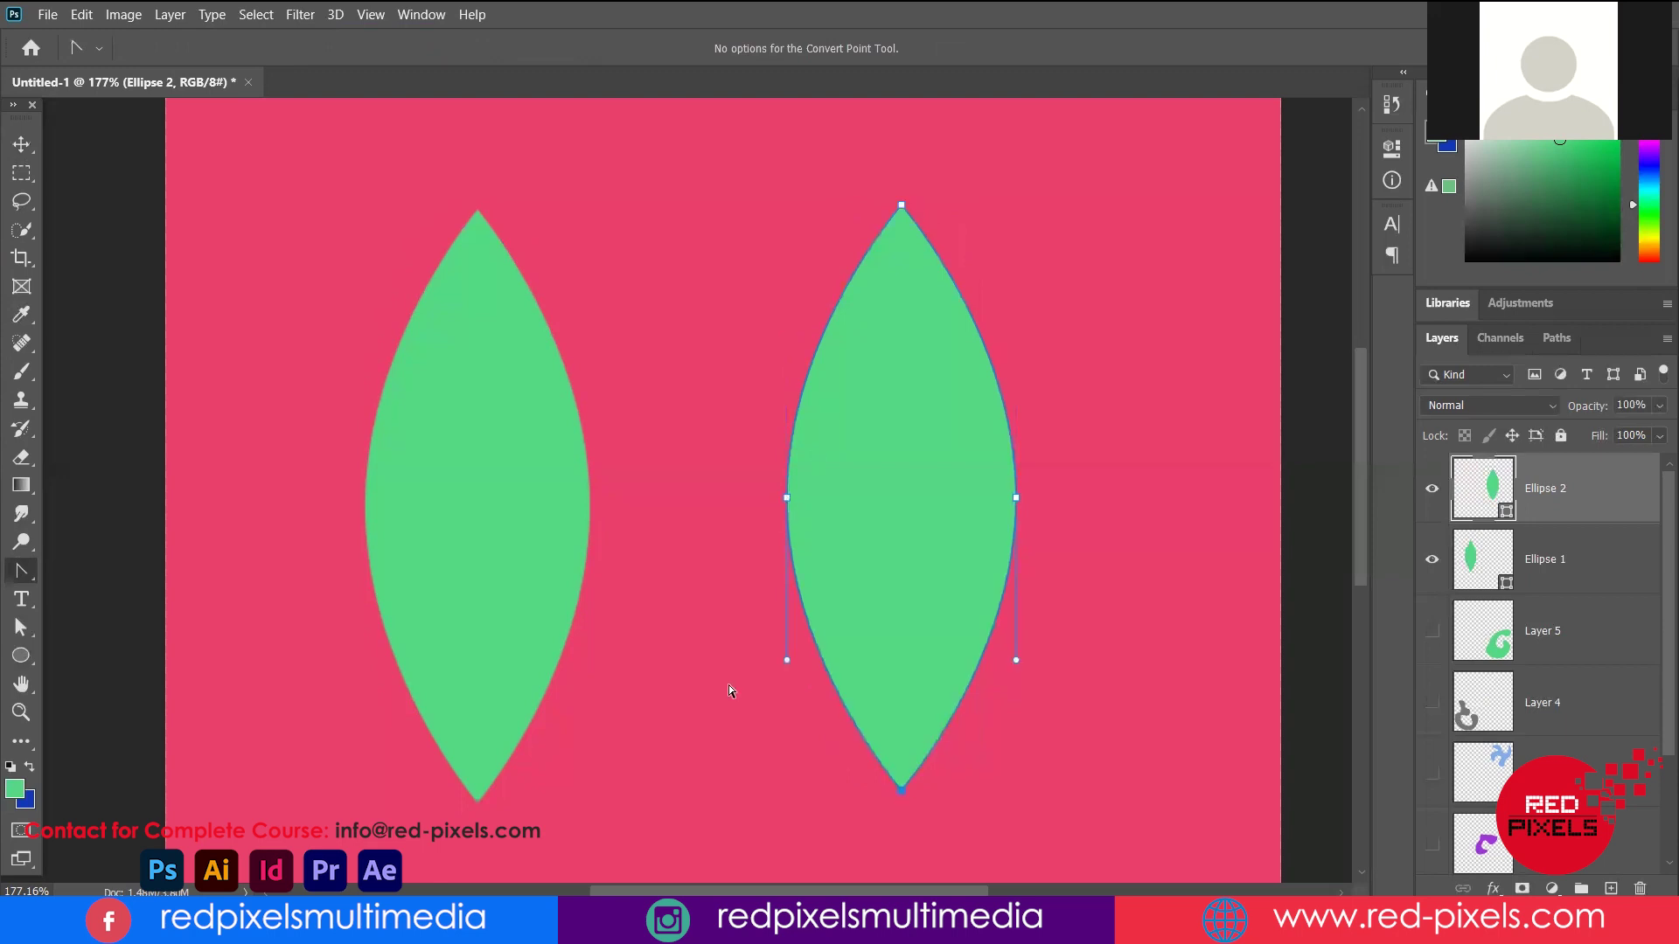
left_click(1016, 499)
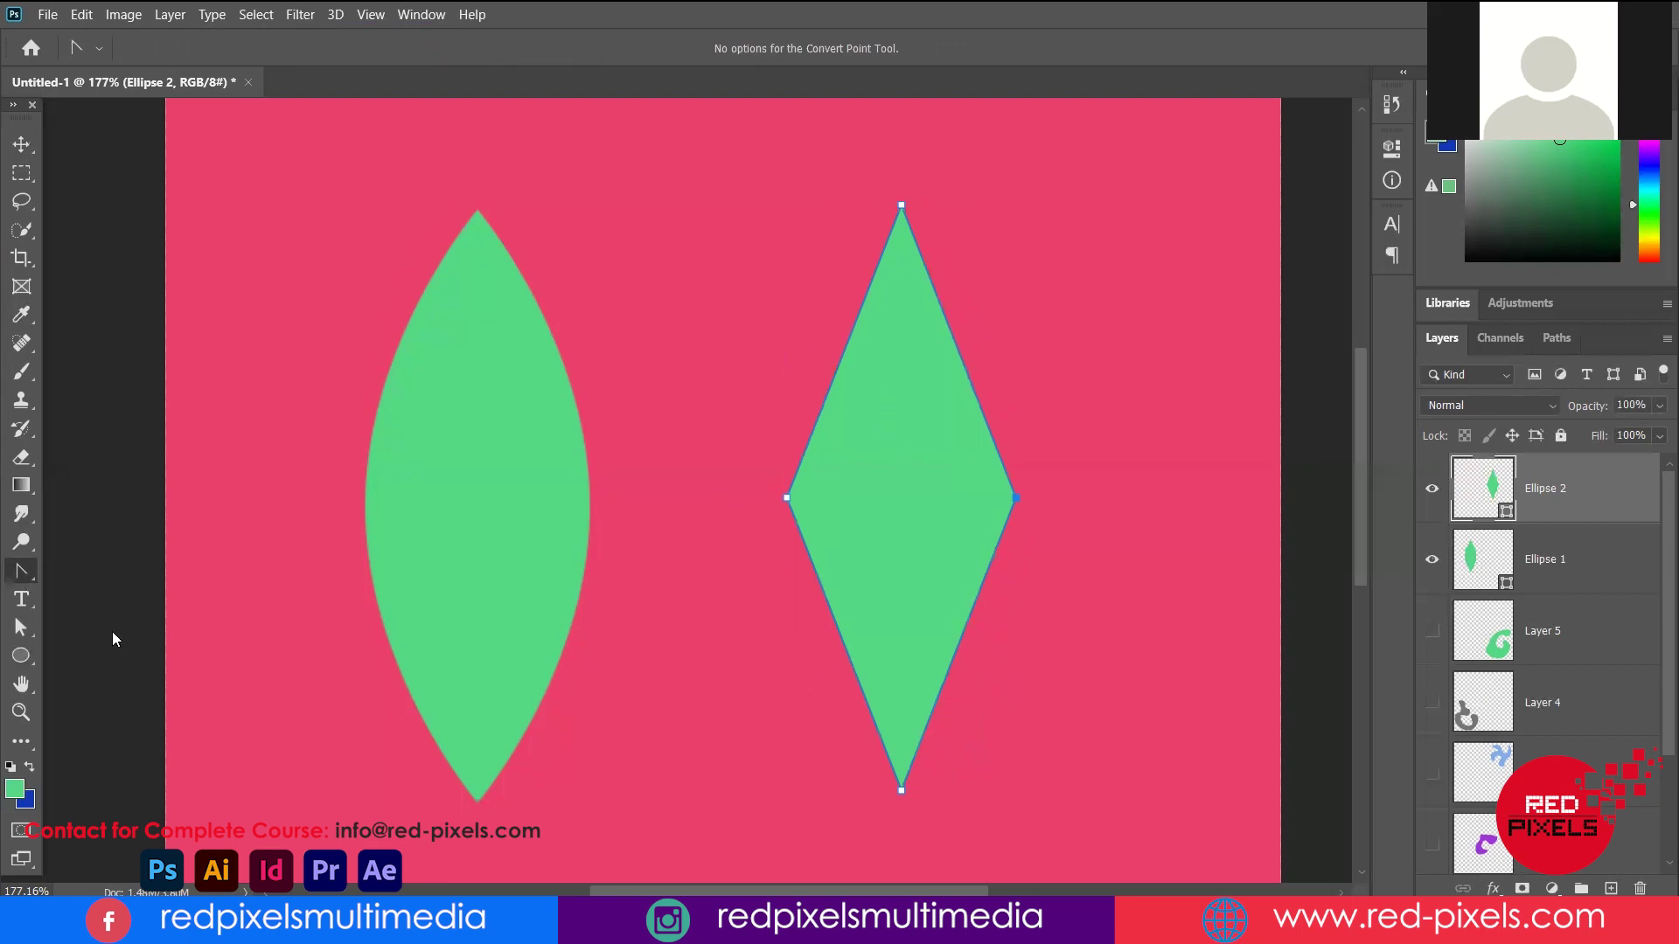
right_click(26, 573)
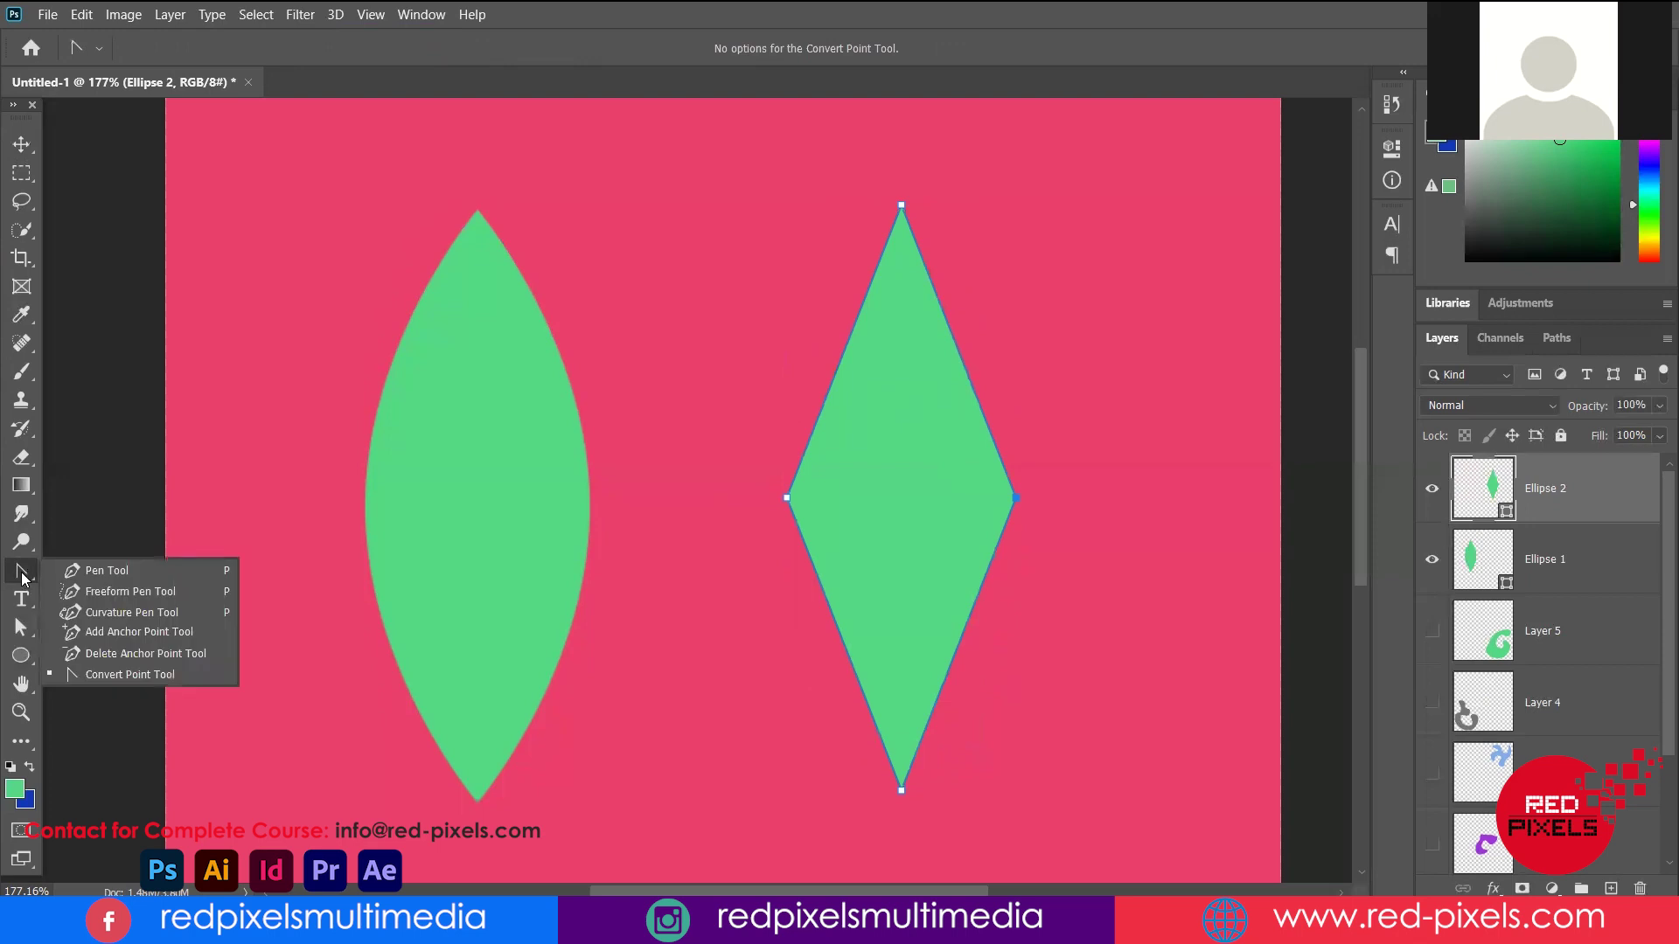
left_click(24, 578)
Try pulling the diamond's top point down, then undo to keep the diamond
right_click(21, 570)
key("v")
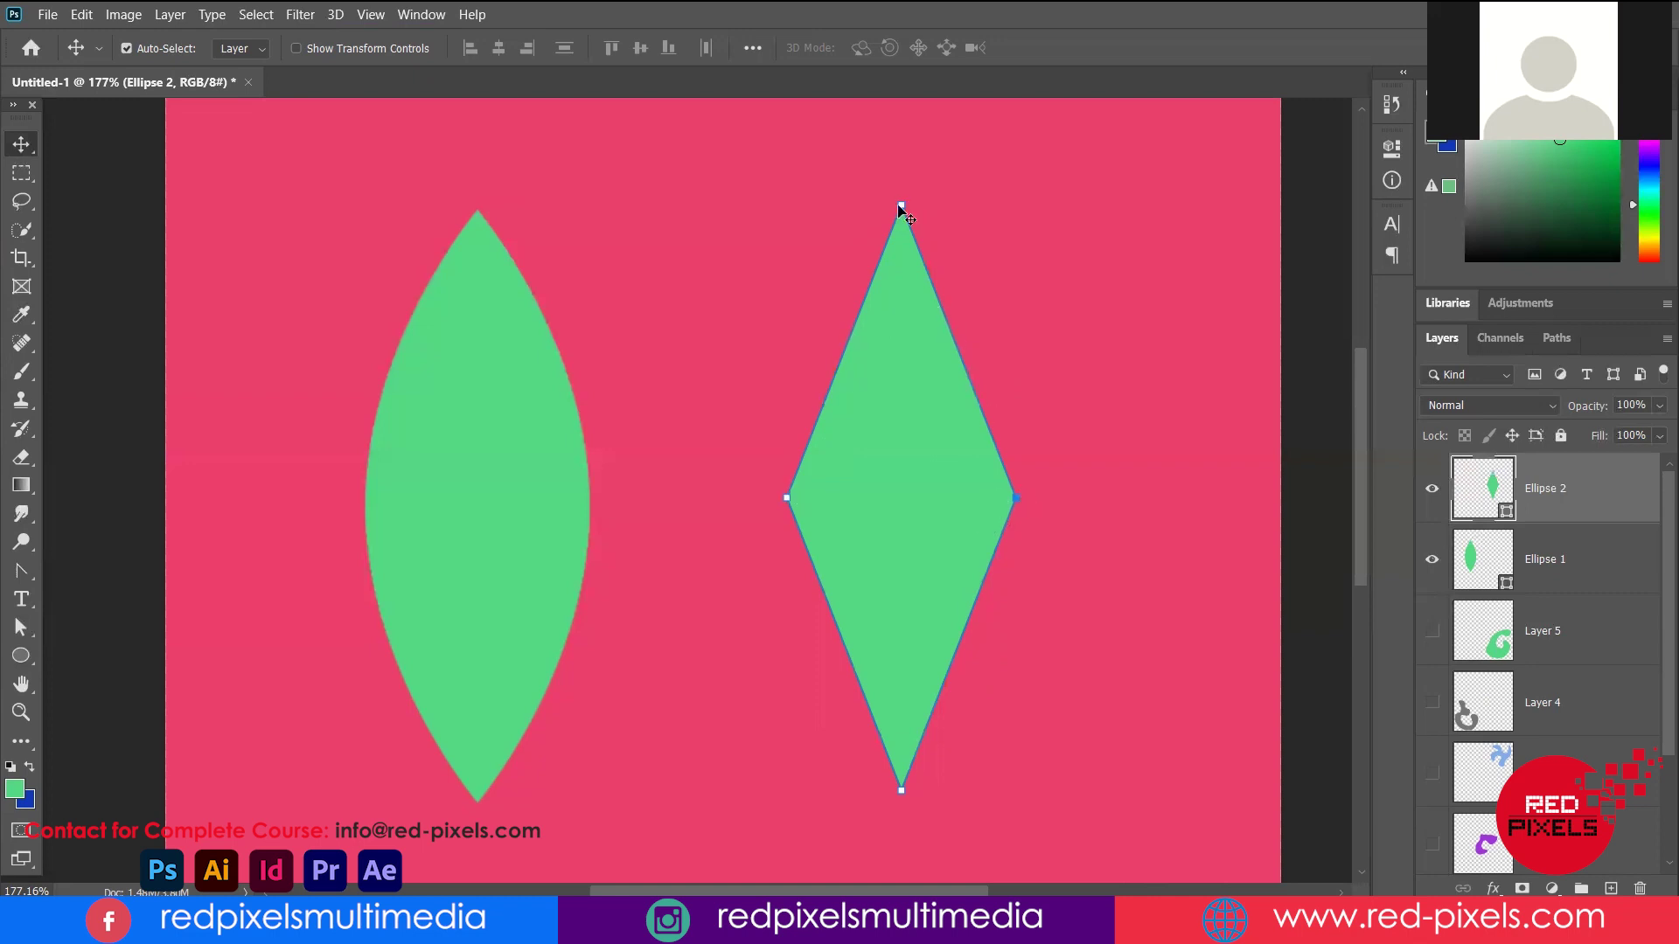
left_click(21, 570)
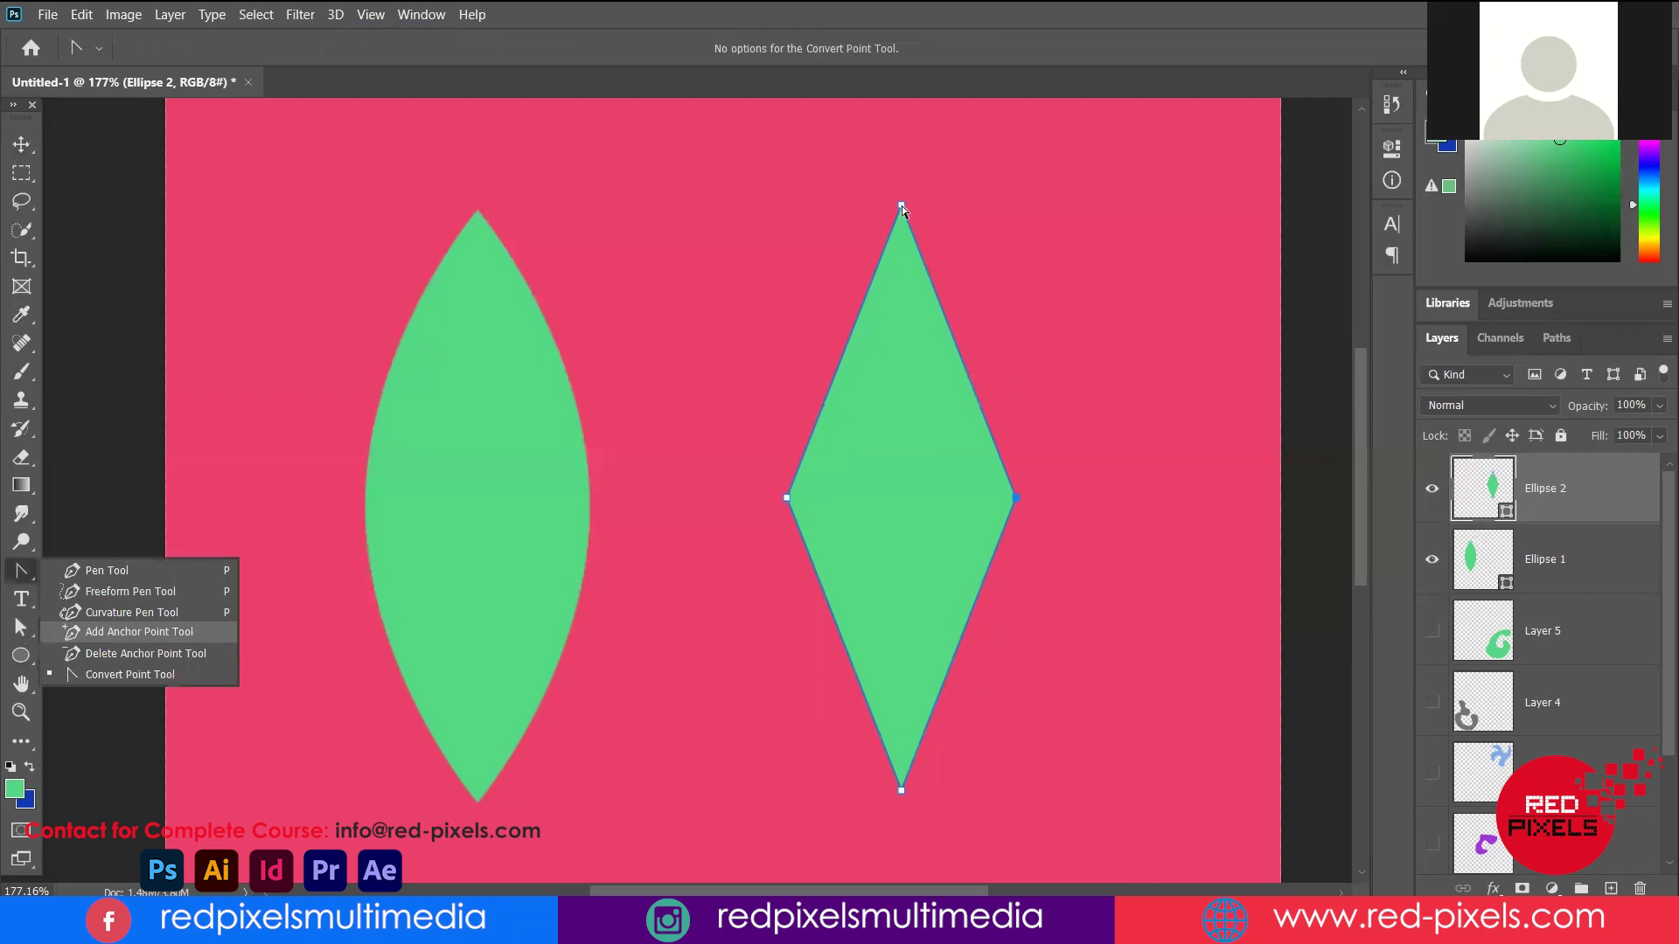
left_click_drag(900, 207, 919, 619)
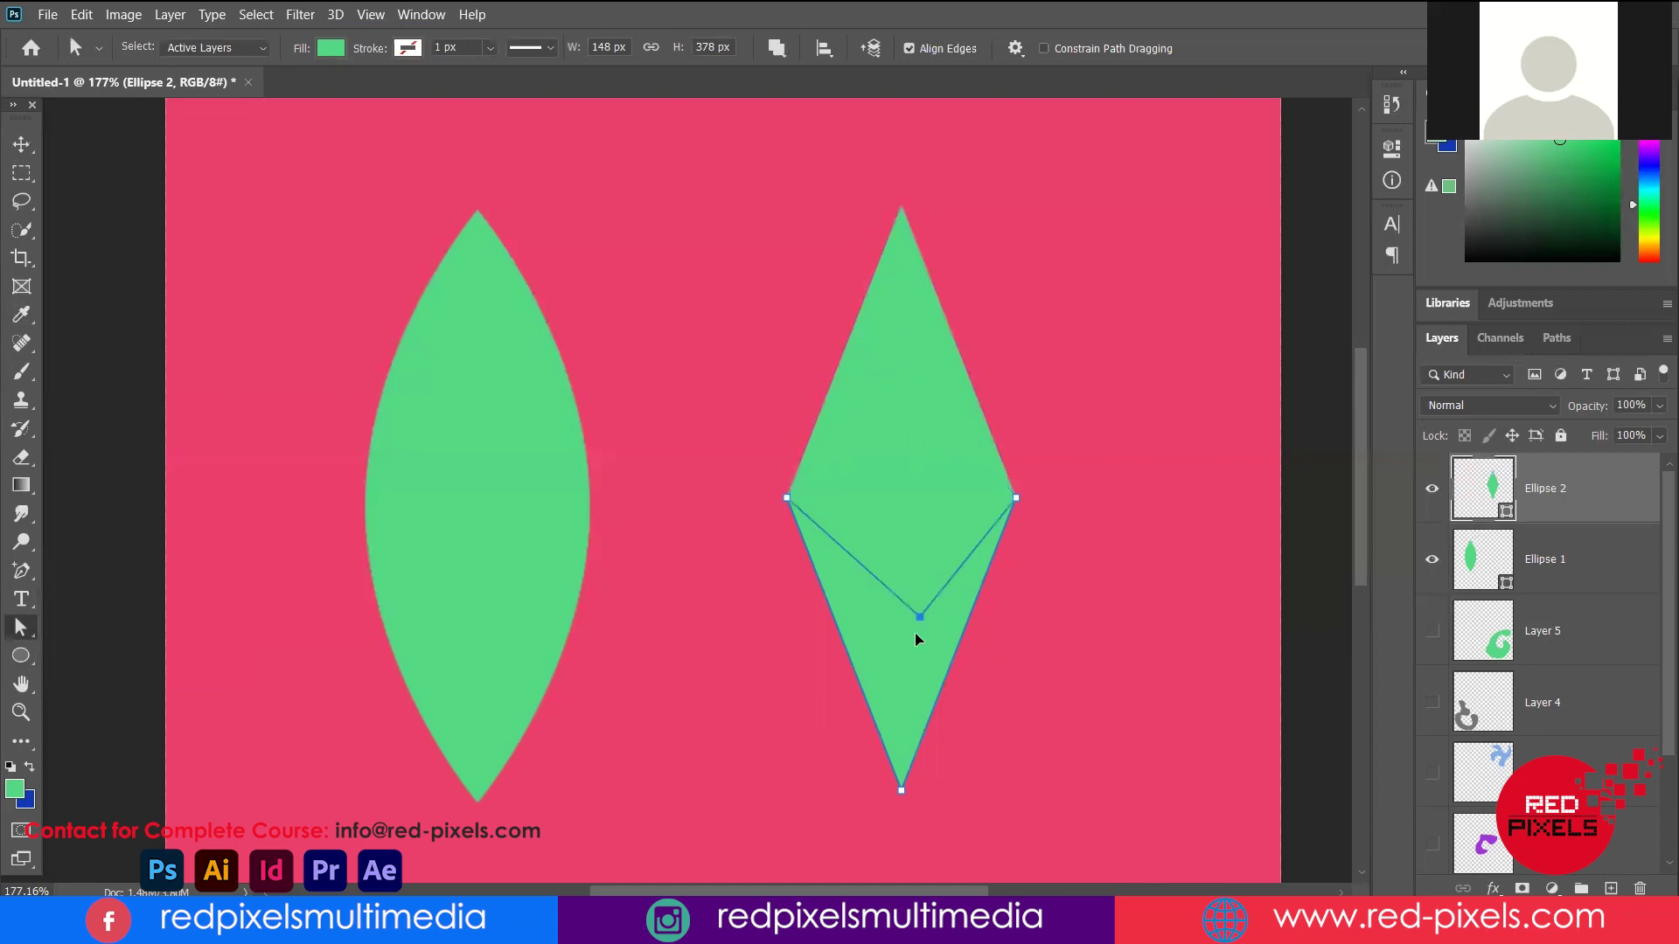
key("ctrl+z")
key("ctrl+z")
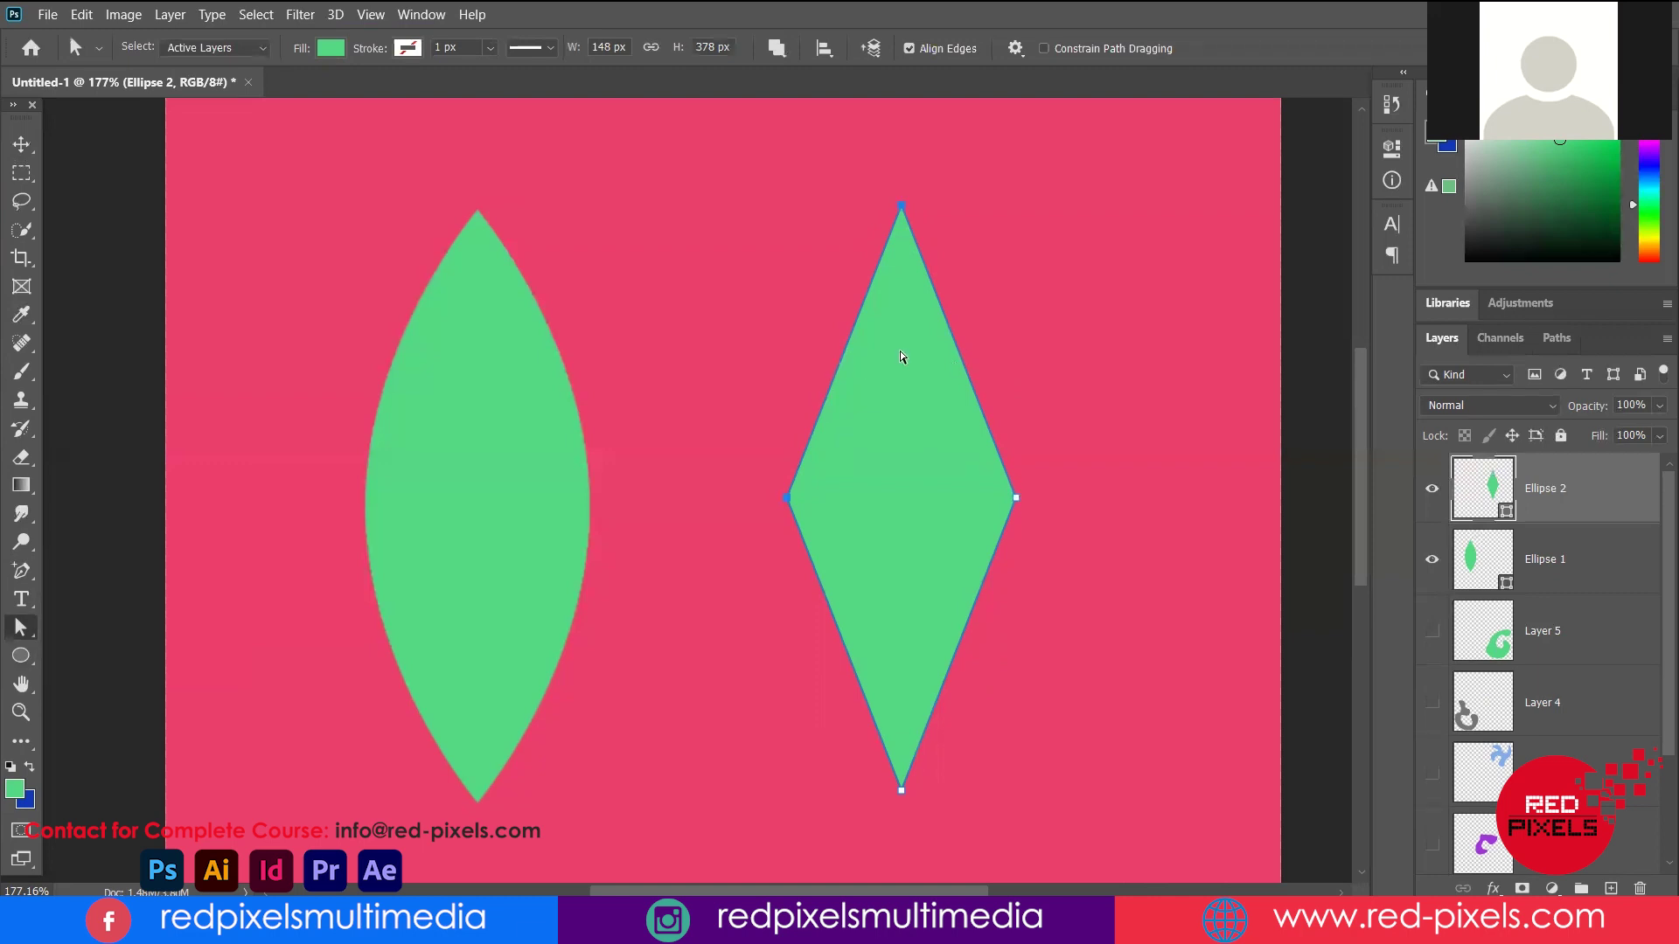
left_click(25, 570)
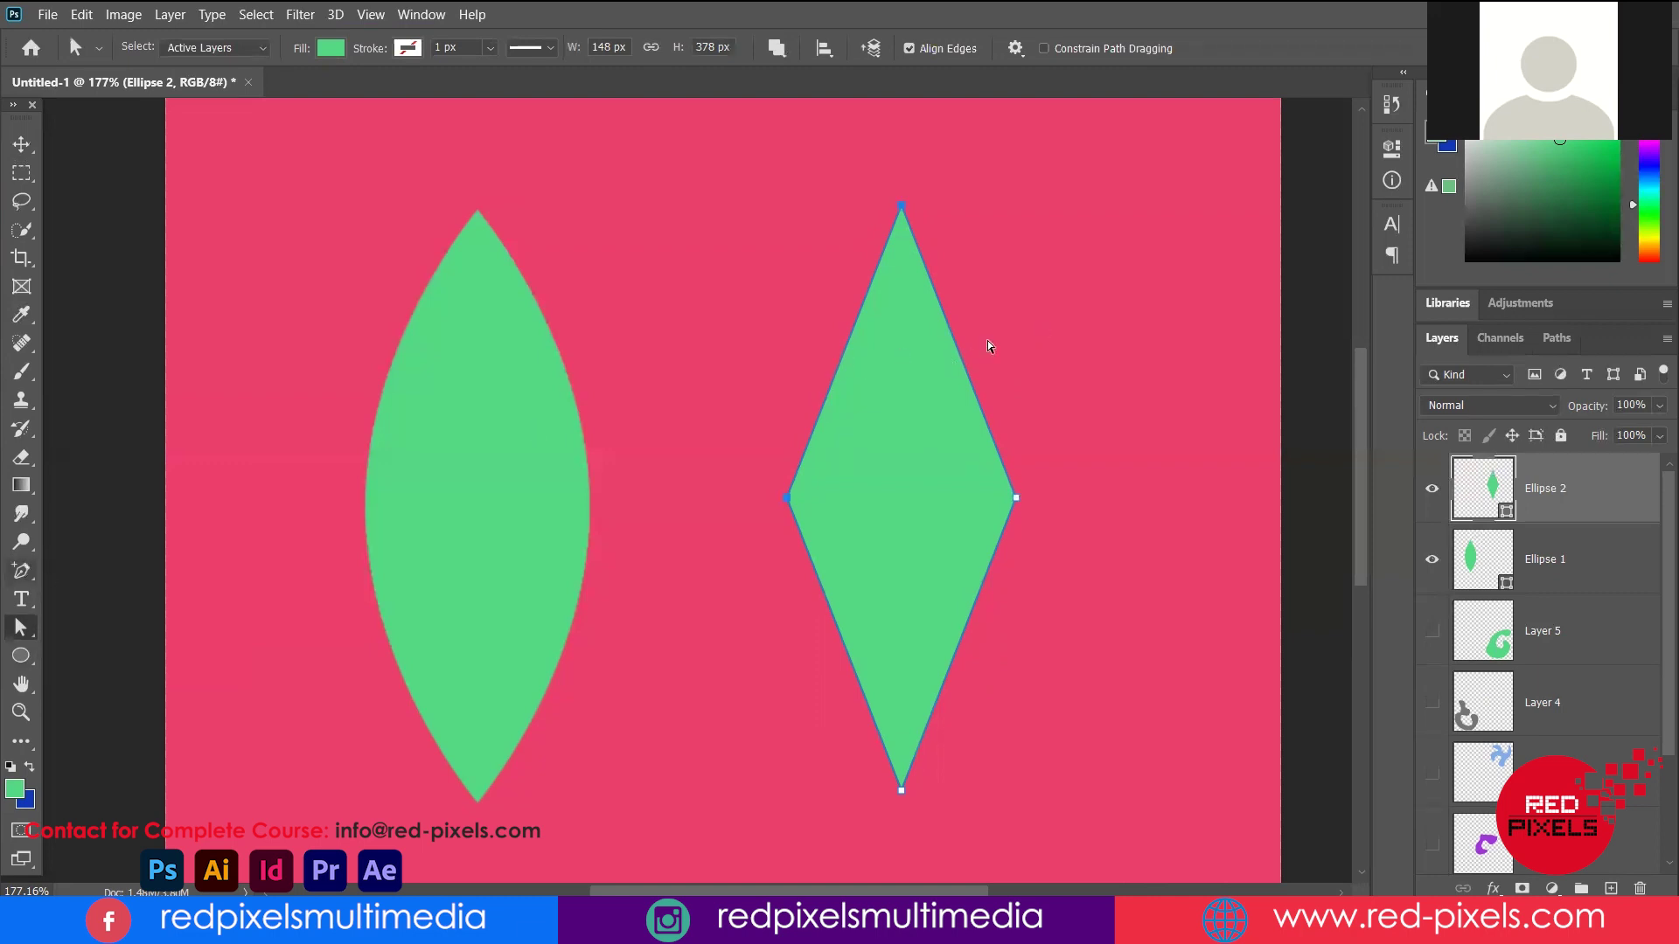
Add an anchor on the diamond's upper-left edge and pull the top anchor down
left_click(845, 348)
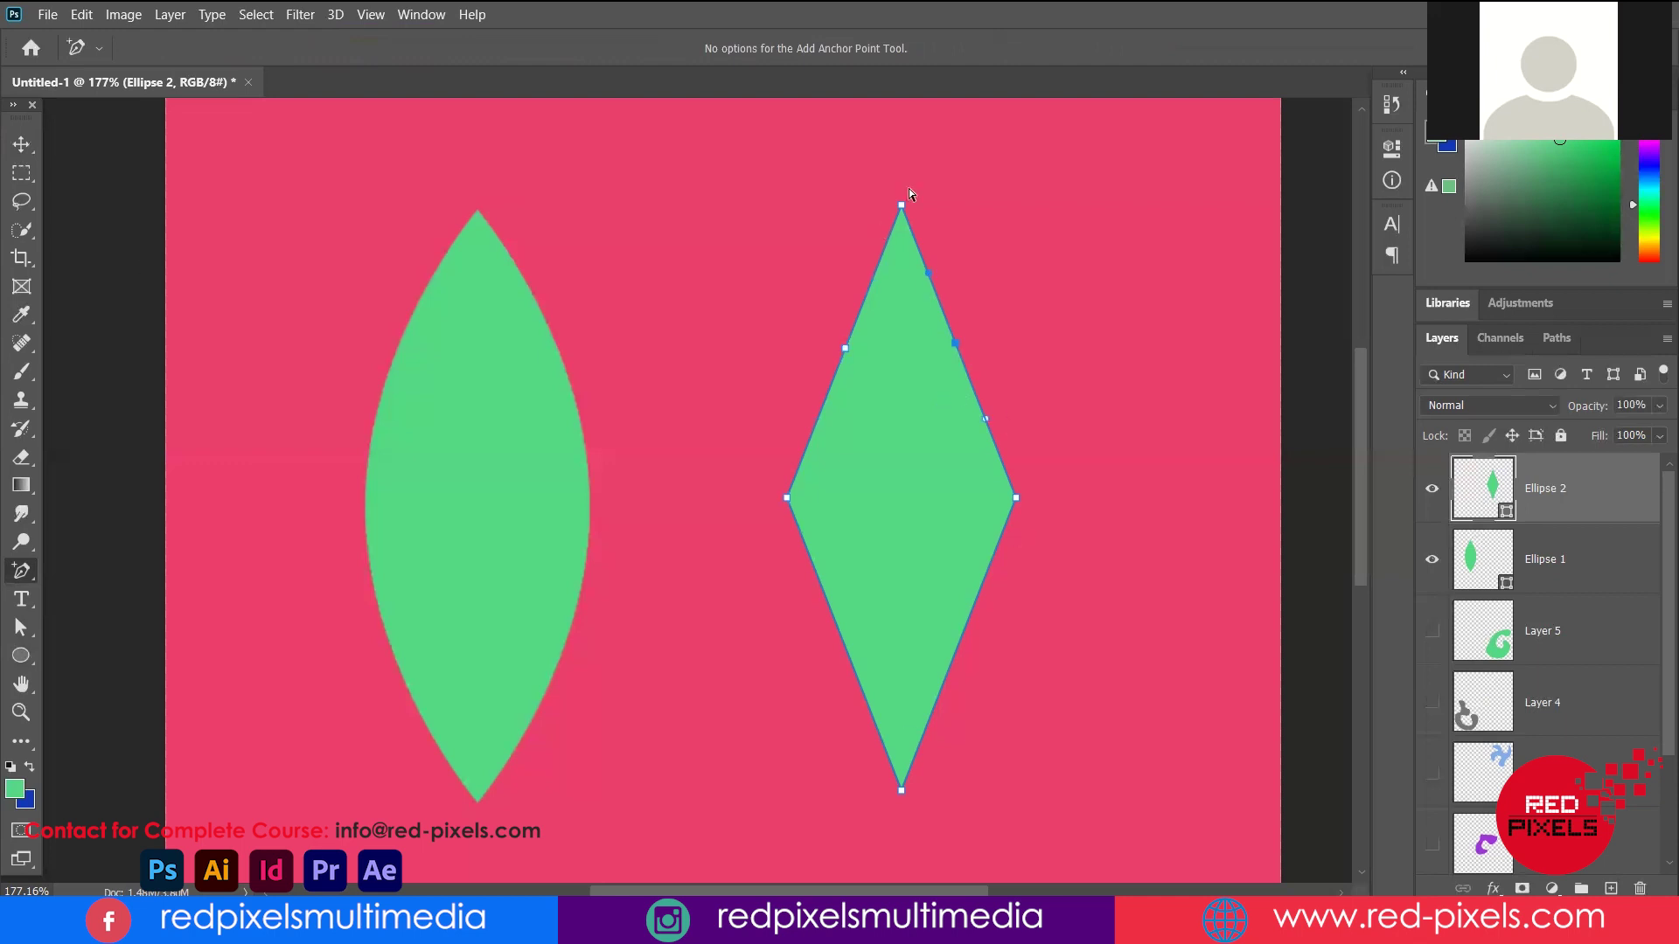
key("a")
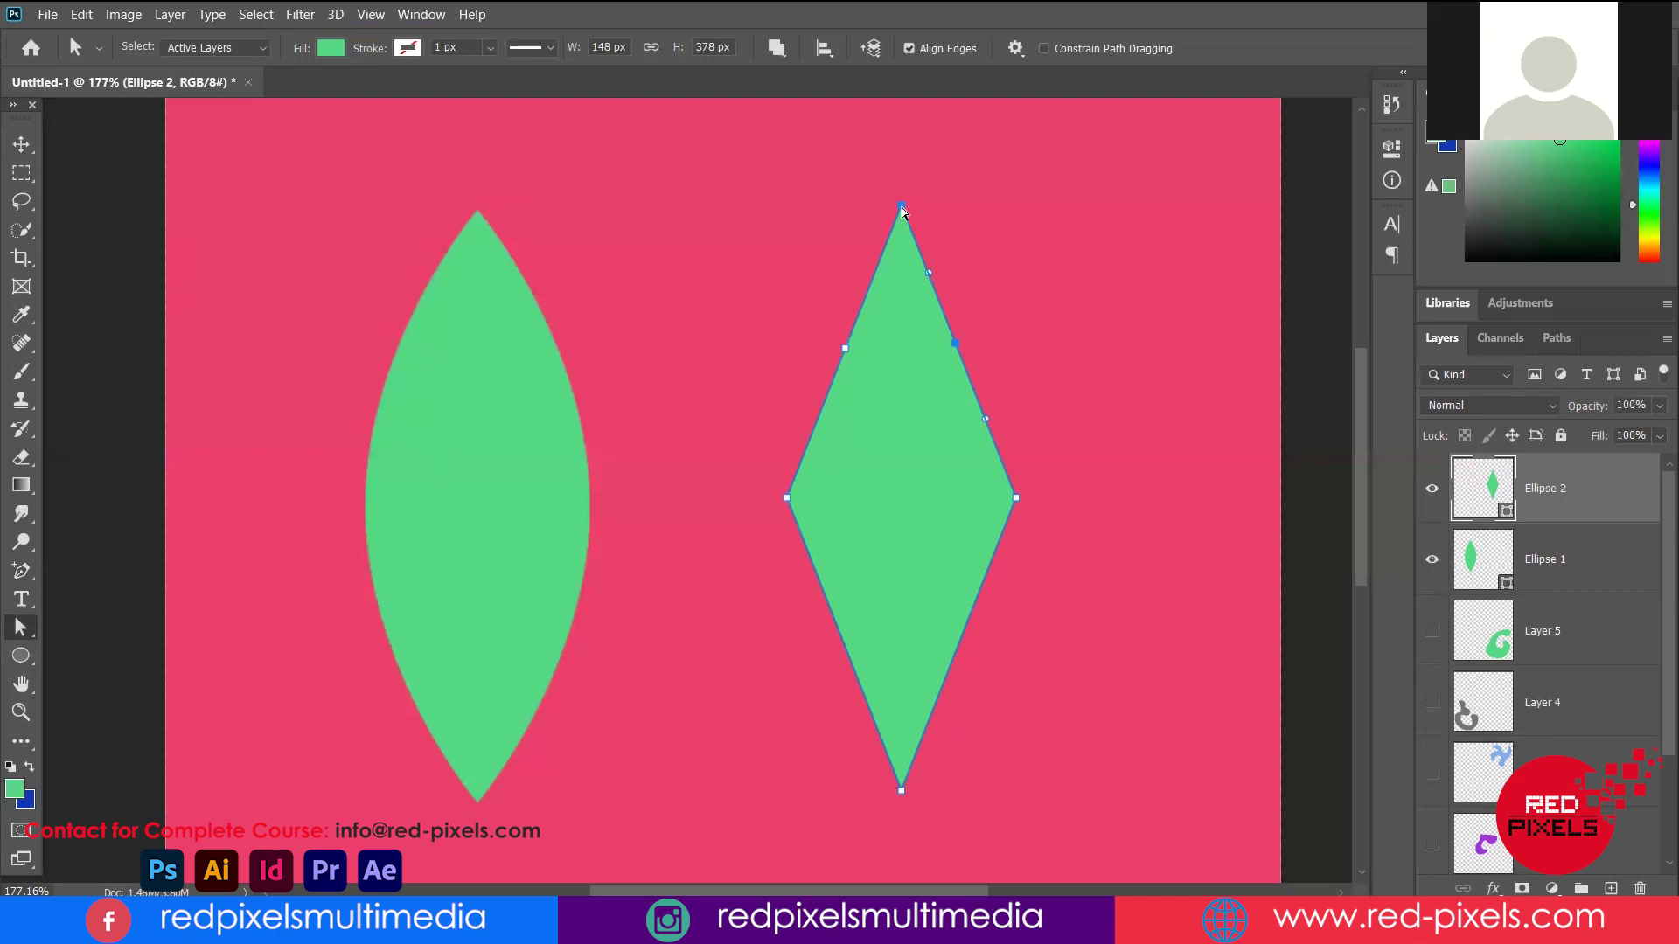
left_click(902, 208)
mouse_move(901, 210)
left_mouse_down()
mouse_move(917, 356)
mouse_move(909, 293)
left_mouse_up()
left_click_drag(851, 363, 852, 367)
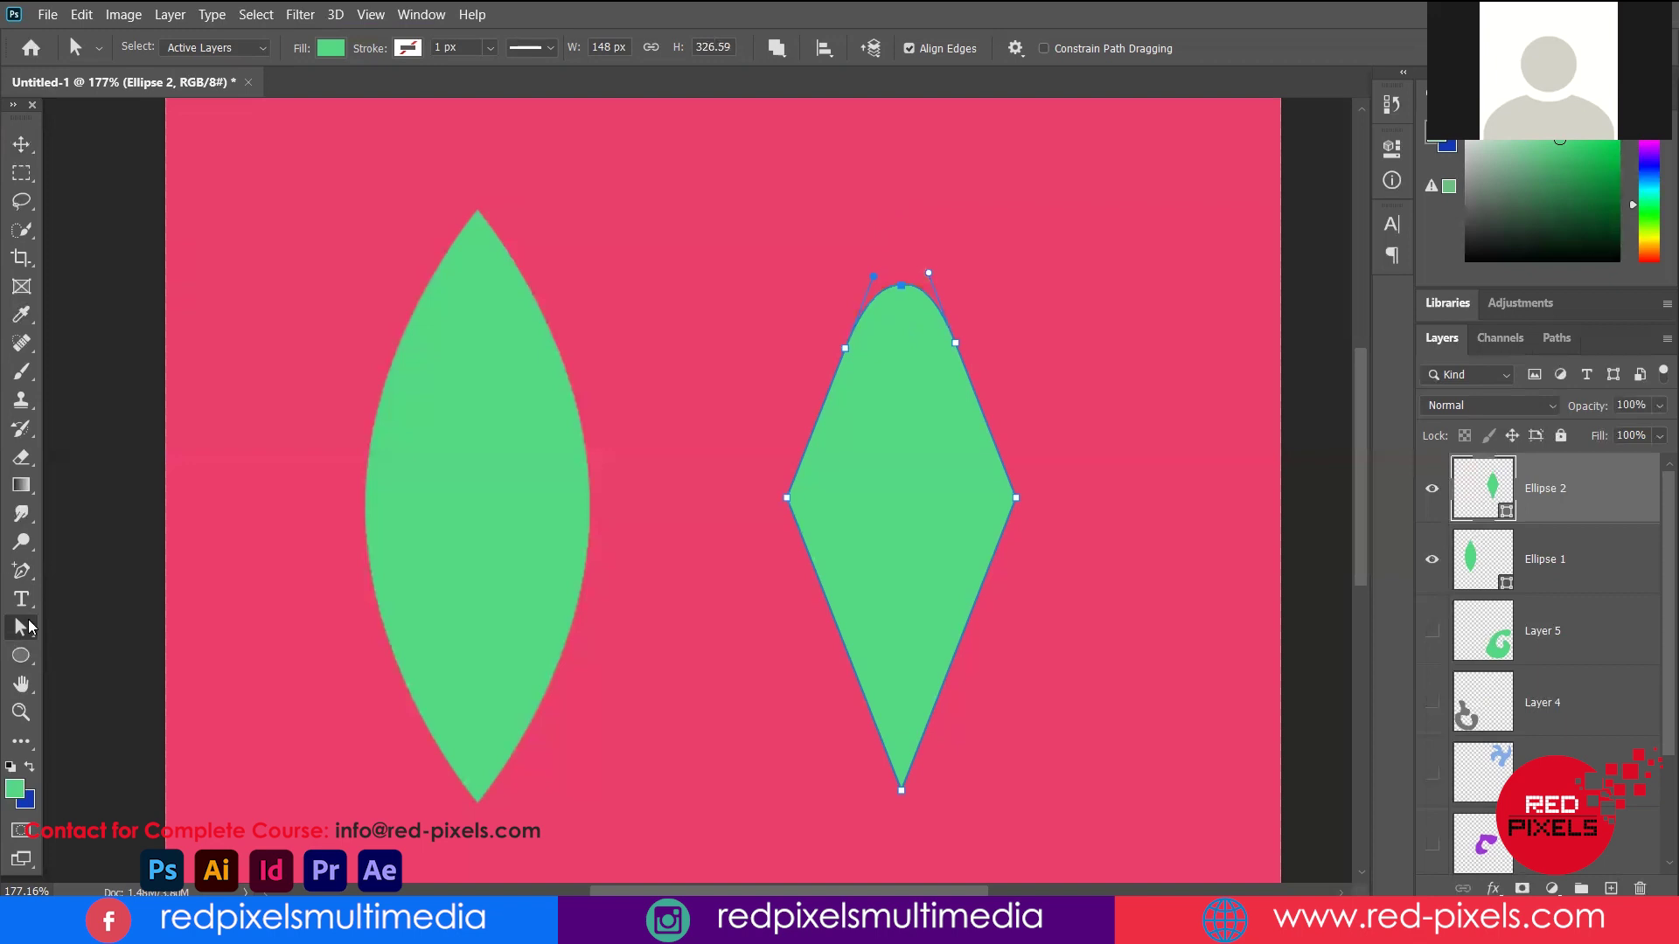
Straighten the upper segments and level the anchors into a short flat top edge
left_click(23, 571)
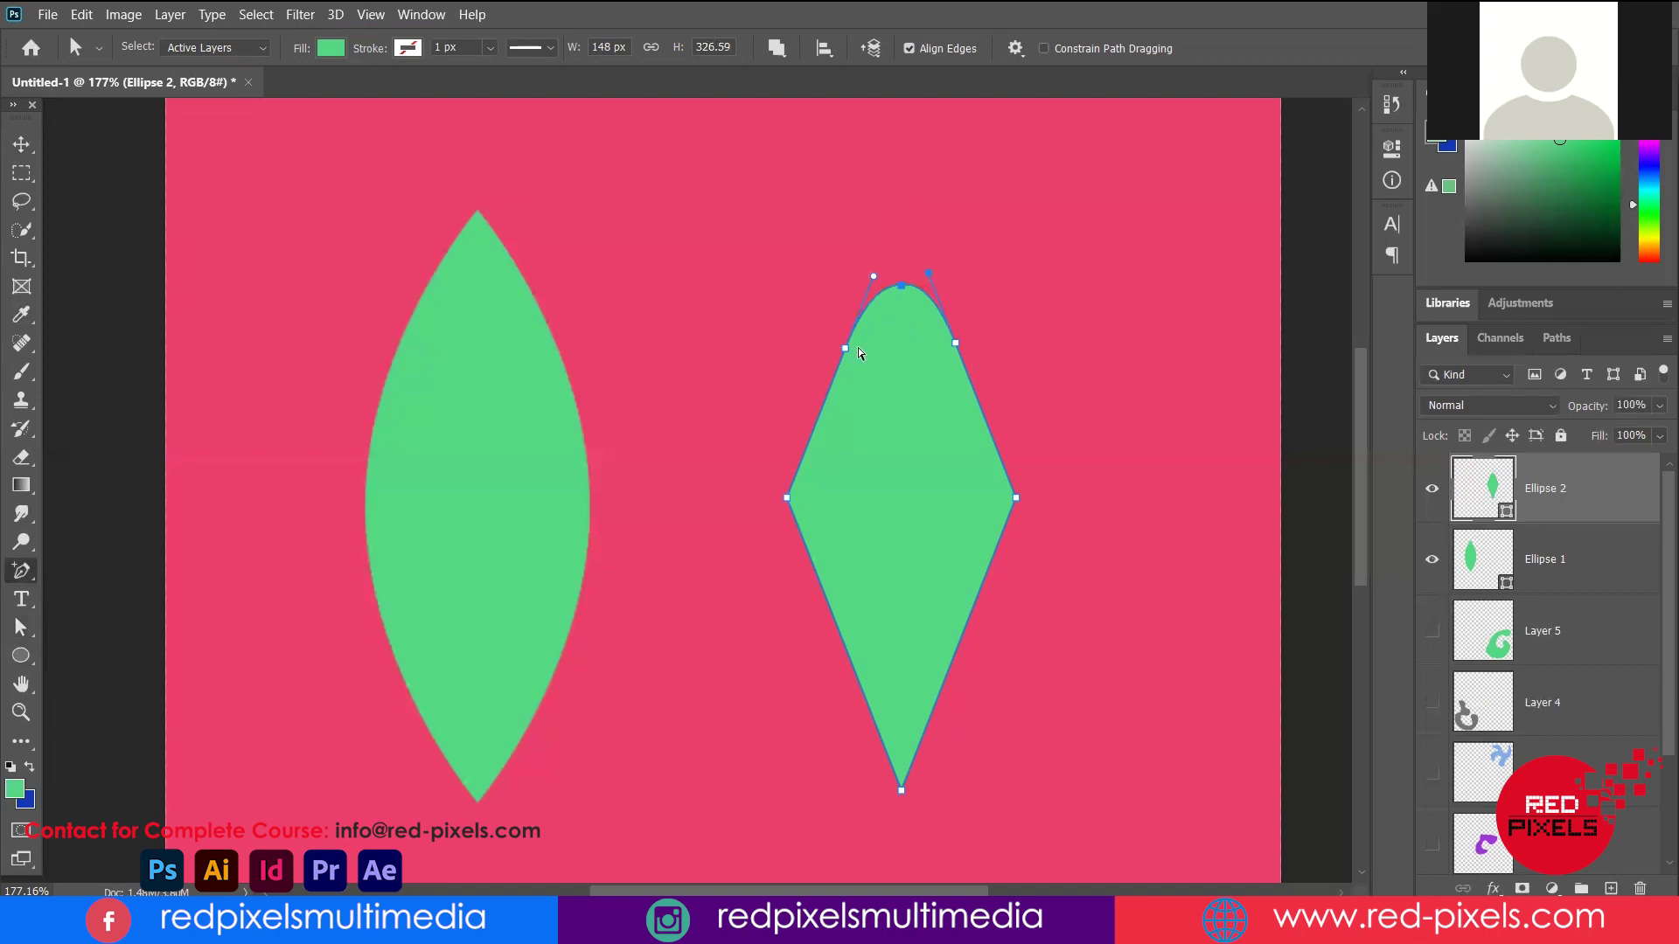
key("alt")
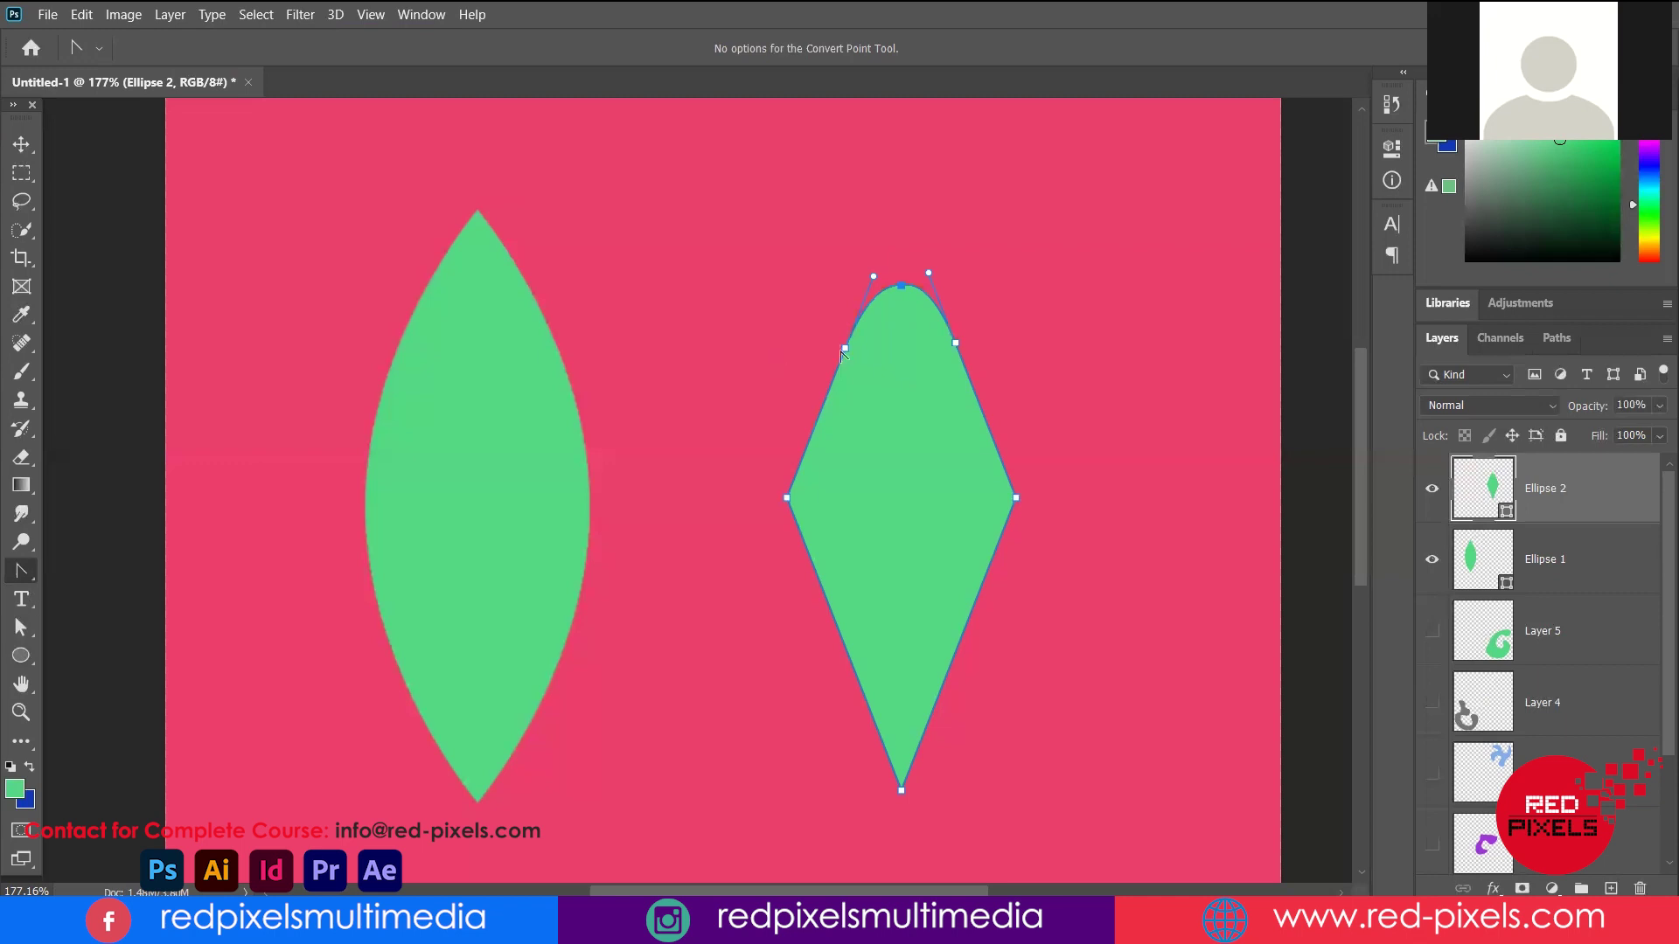
left_click(957, 343)
left_click(955, 343)
key("a")
mouse_move(904, 288)
left_mouse_down()
mouse_move(920, 353)
mouse_move(956, 350)
left_mouse_up()
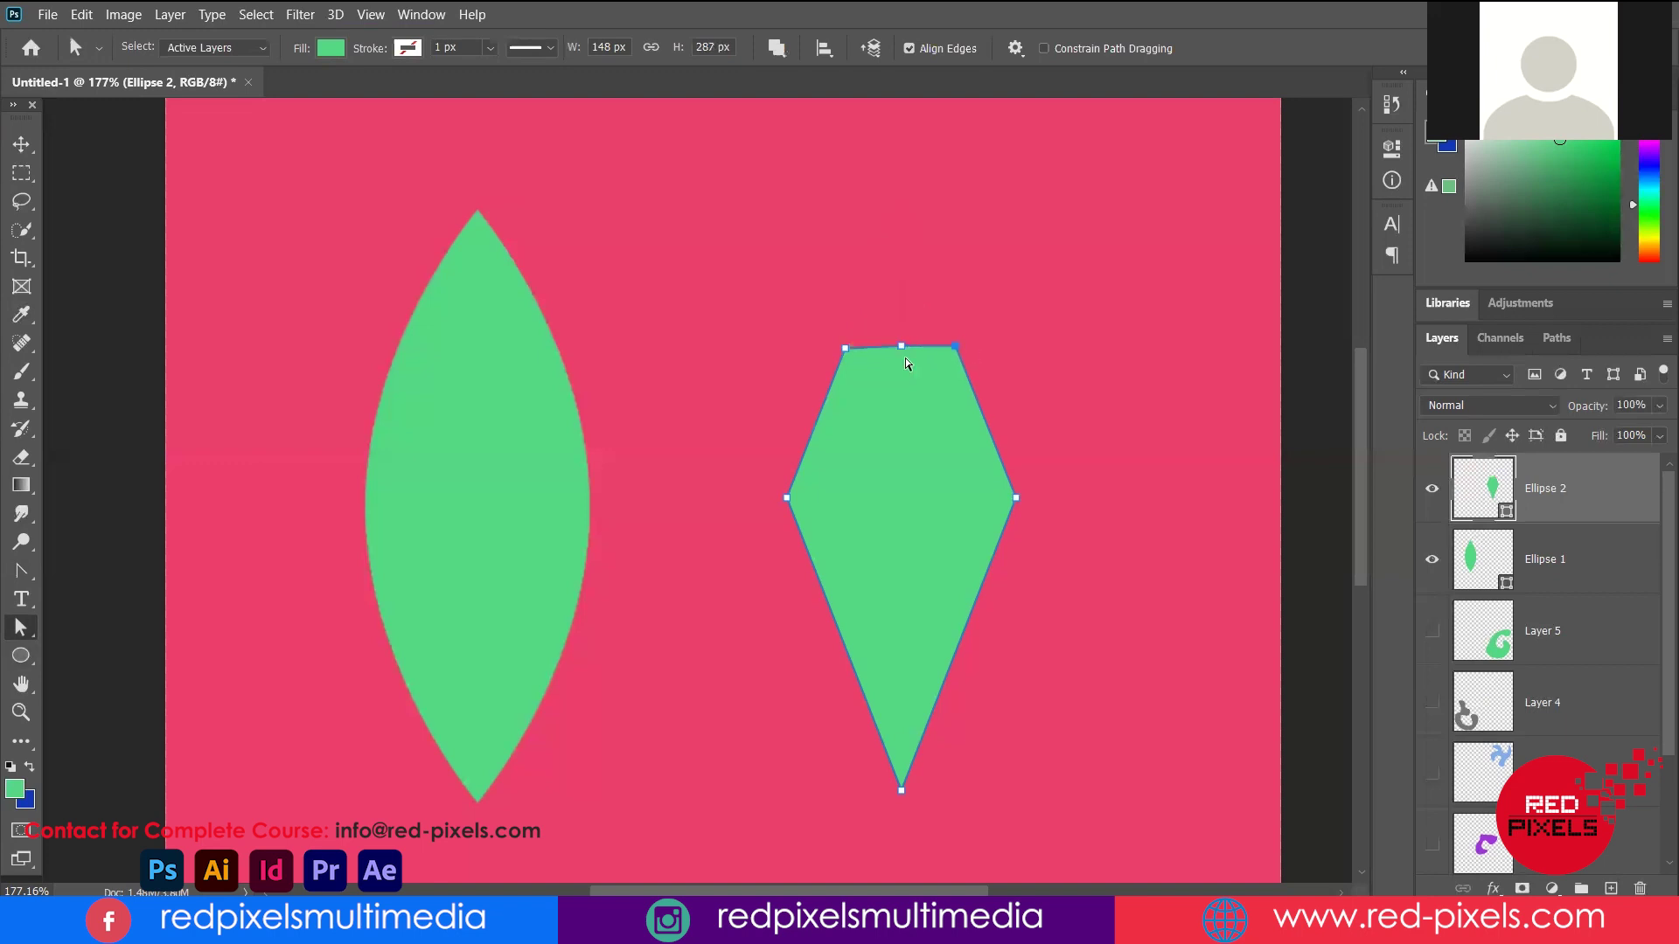
left_click_drag(845, 350, 845, 352)
left_click_drag(845, 351, 847, 353)
left_click(683, 302)
Draw a small green circle, Ellipse 3 (about 16 x 20 px), at the nib's bottom tip
left_click(21, 143)
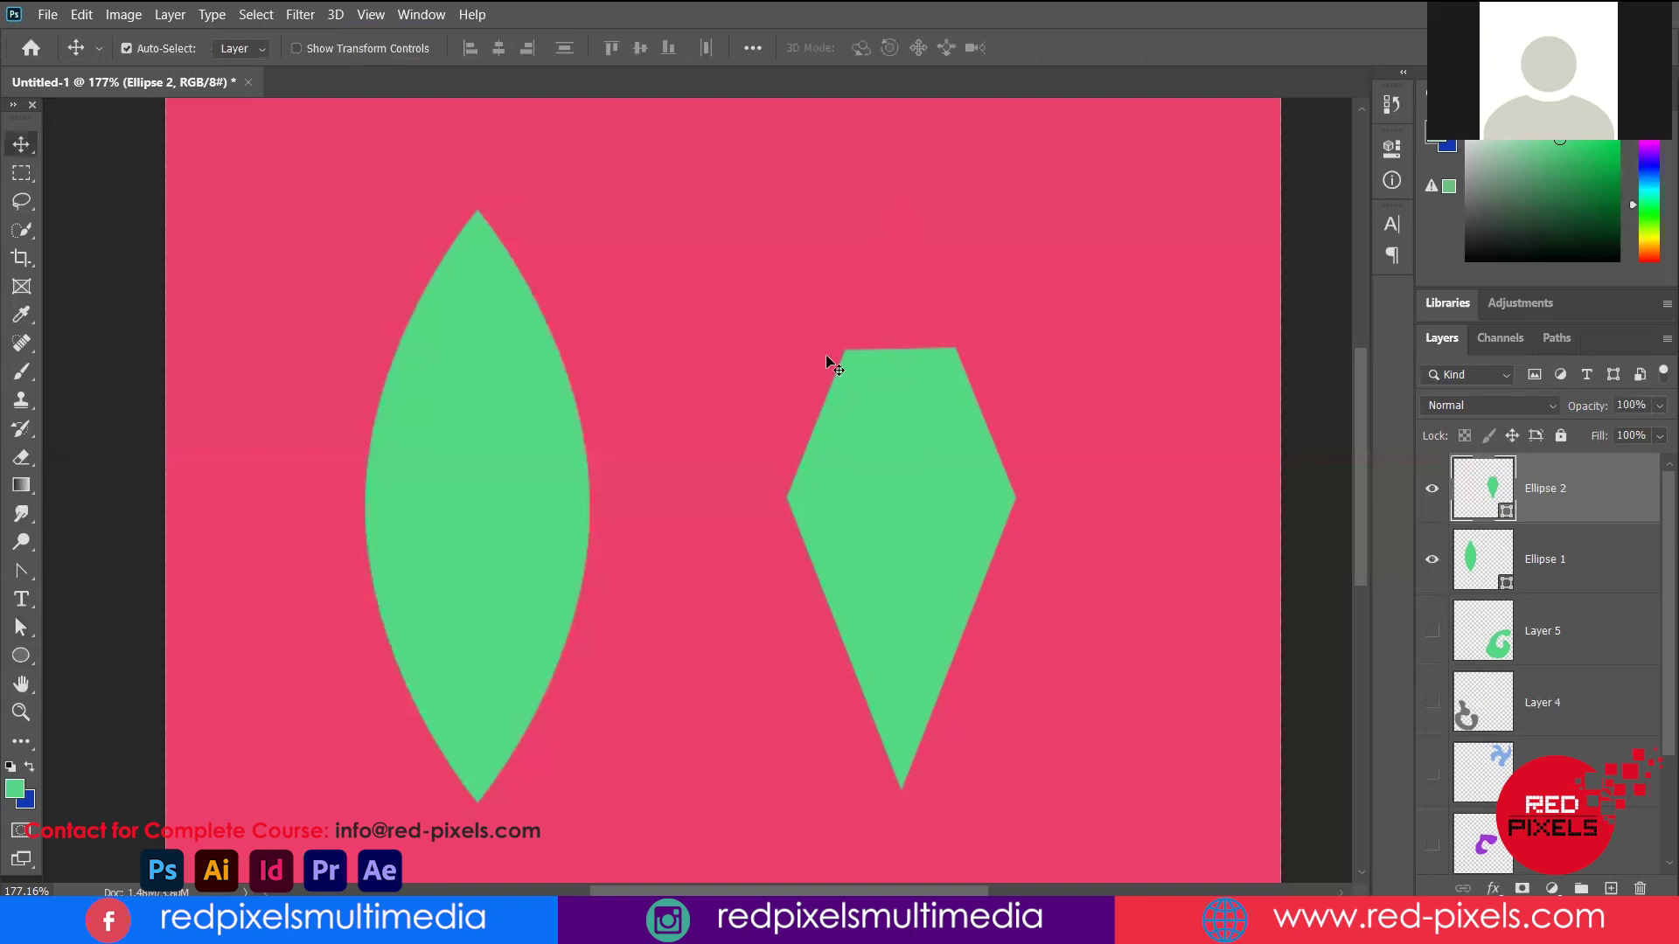
key("ctrl+z")
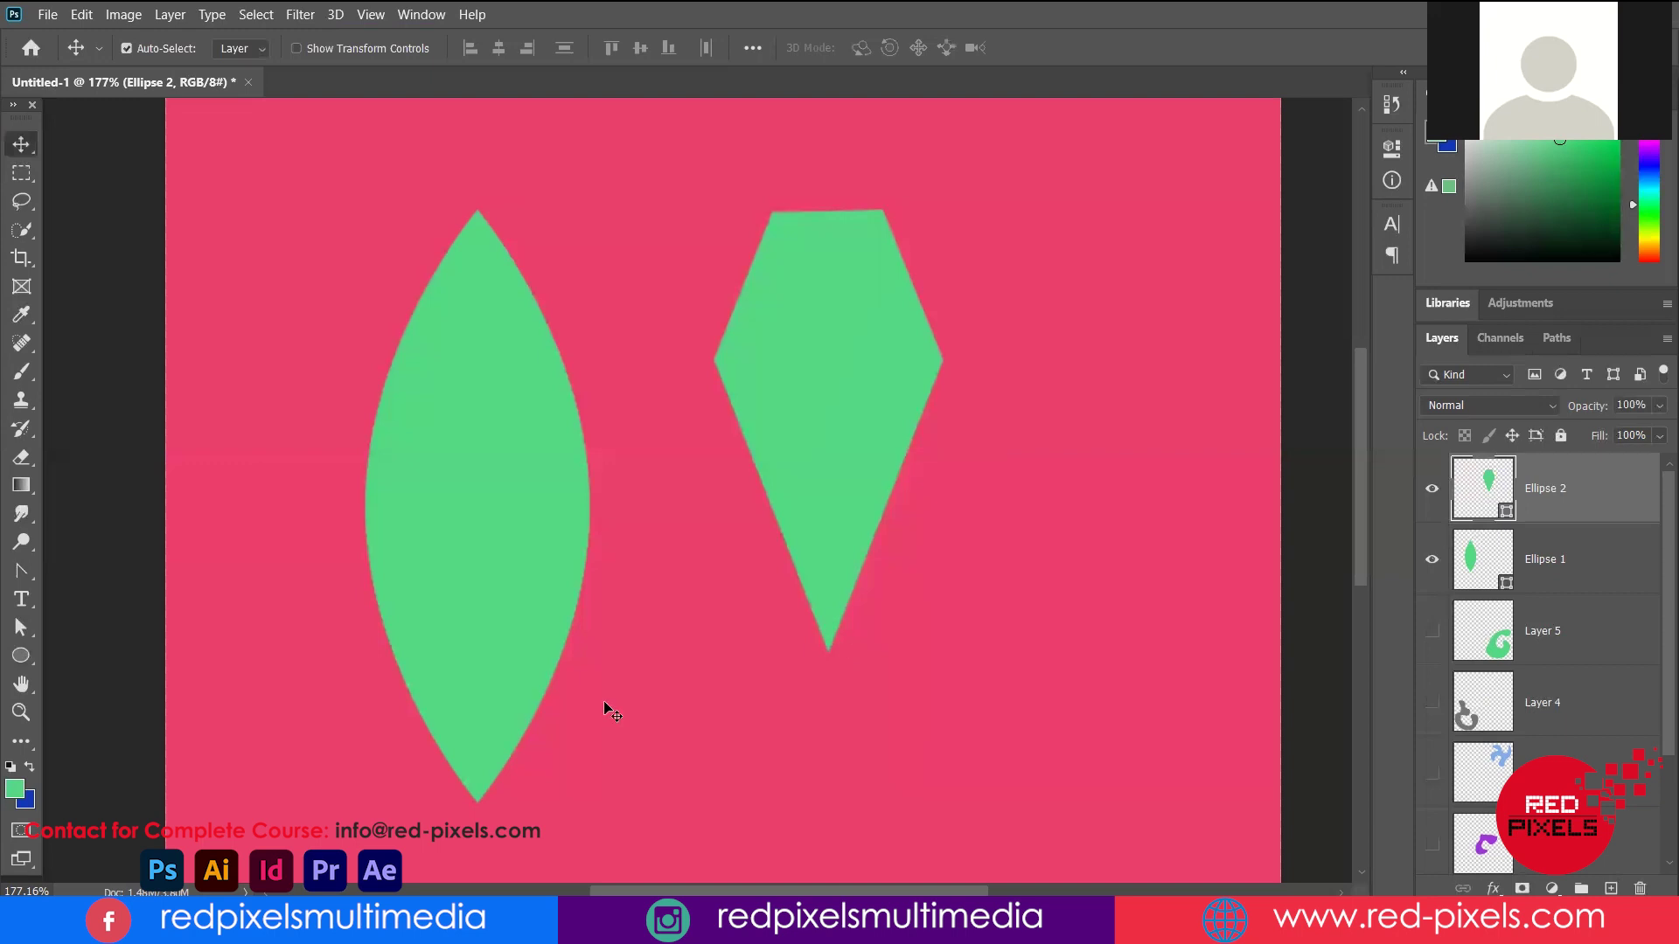
left_click(21, 656)
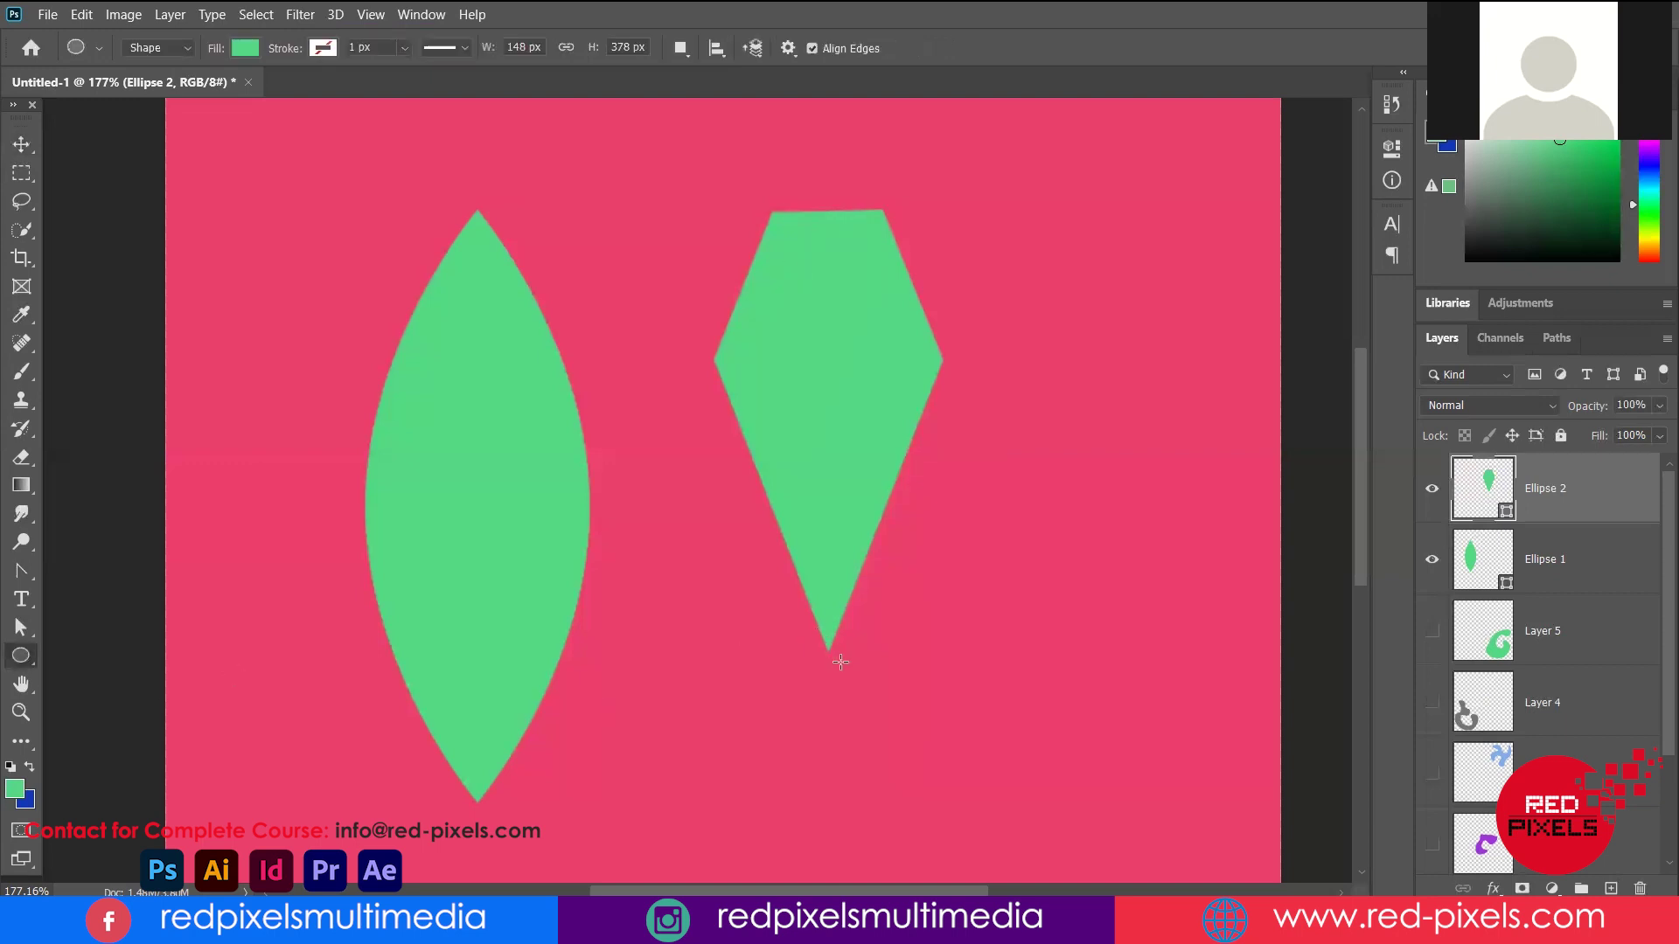
left_click_drag(827, 648, 840, 661)
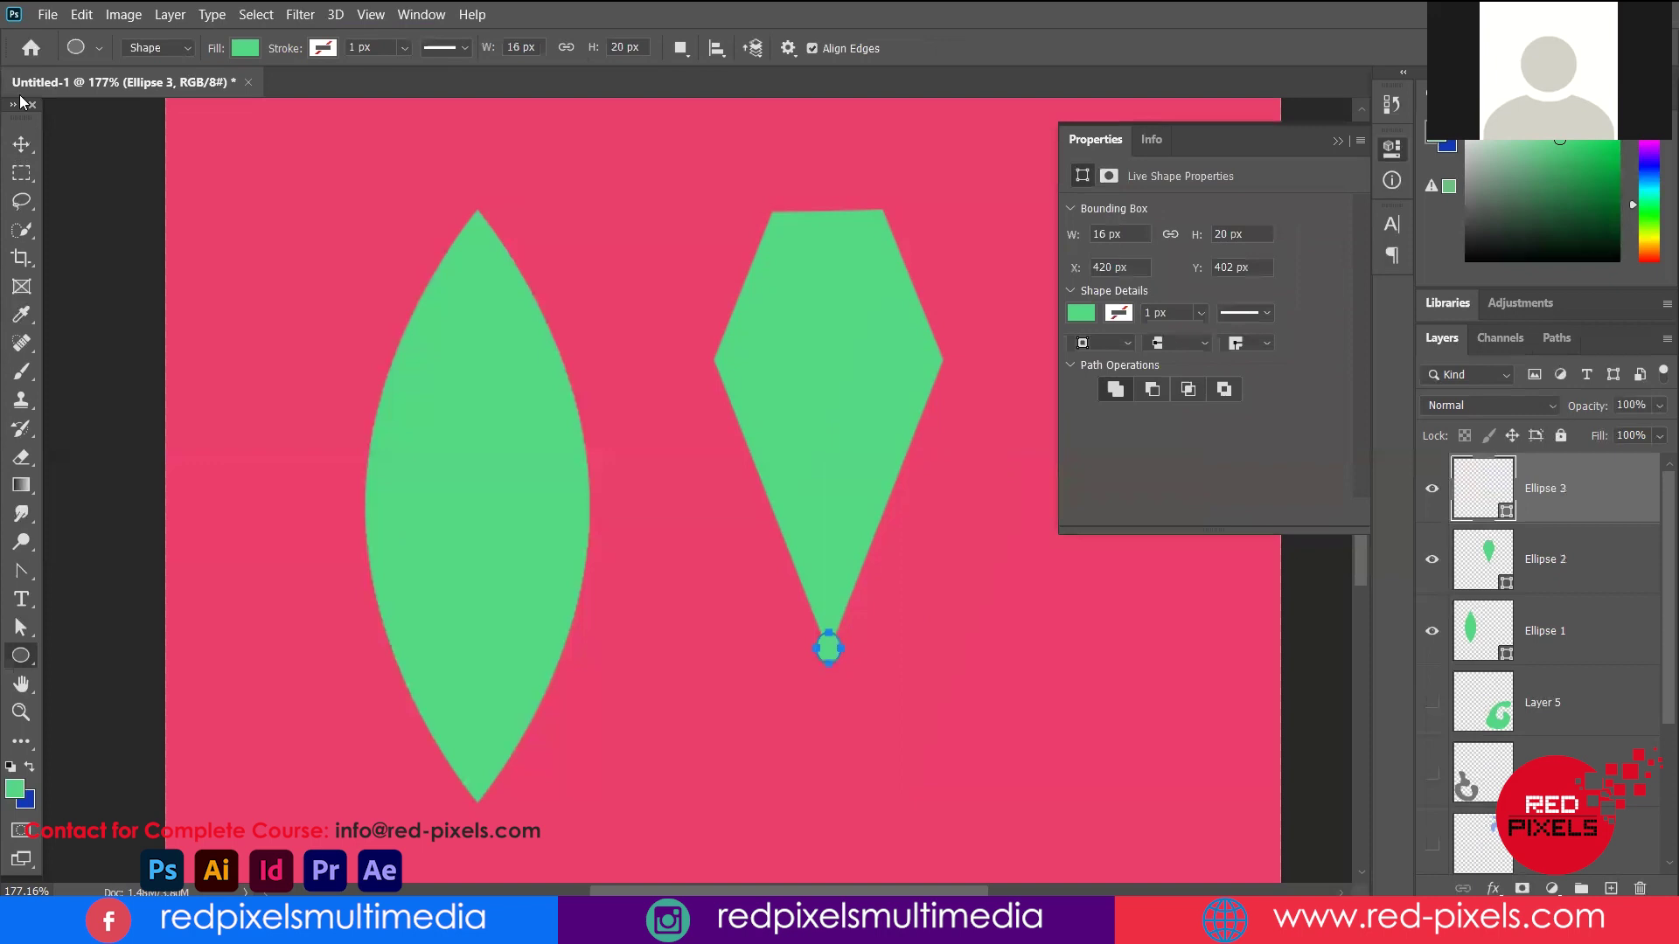
key("v")
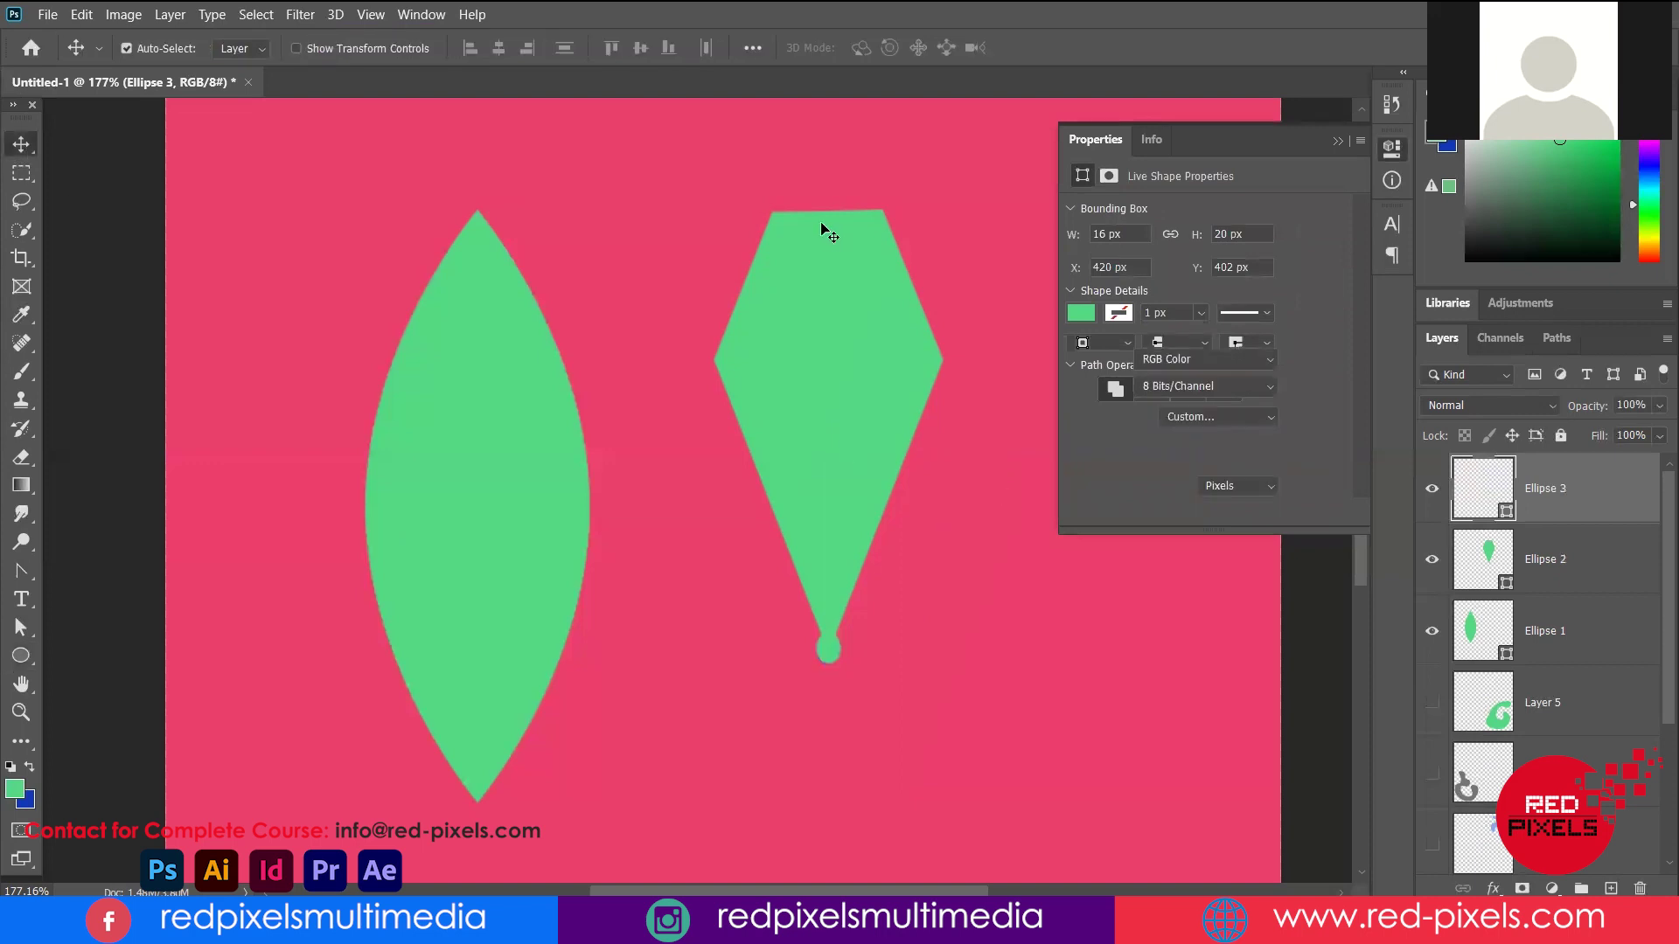
left_click(845, 540)
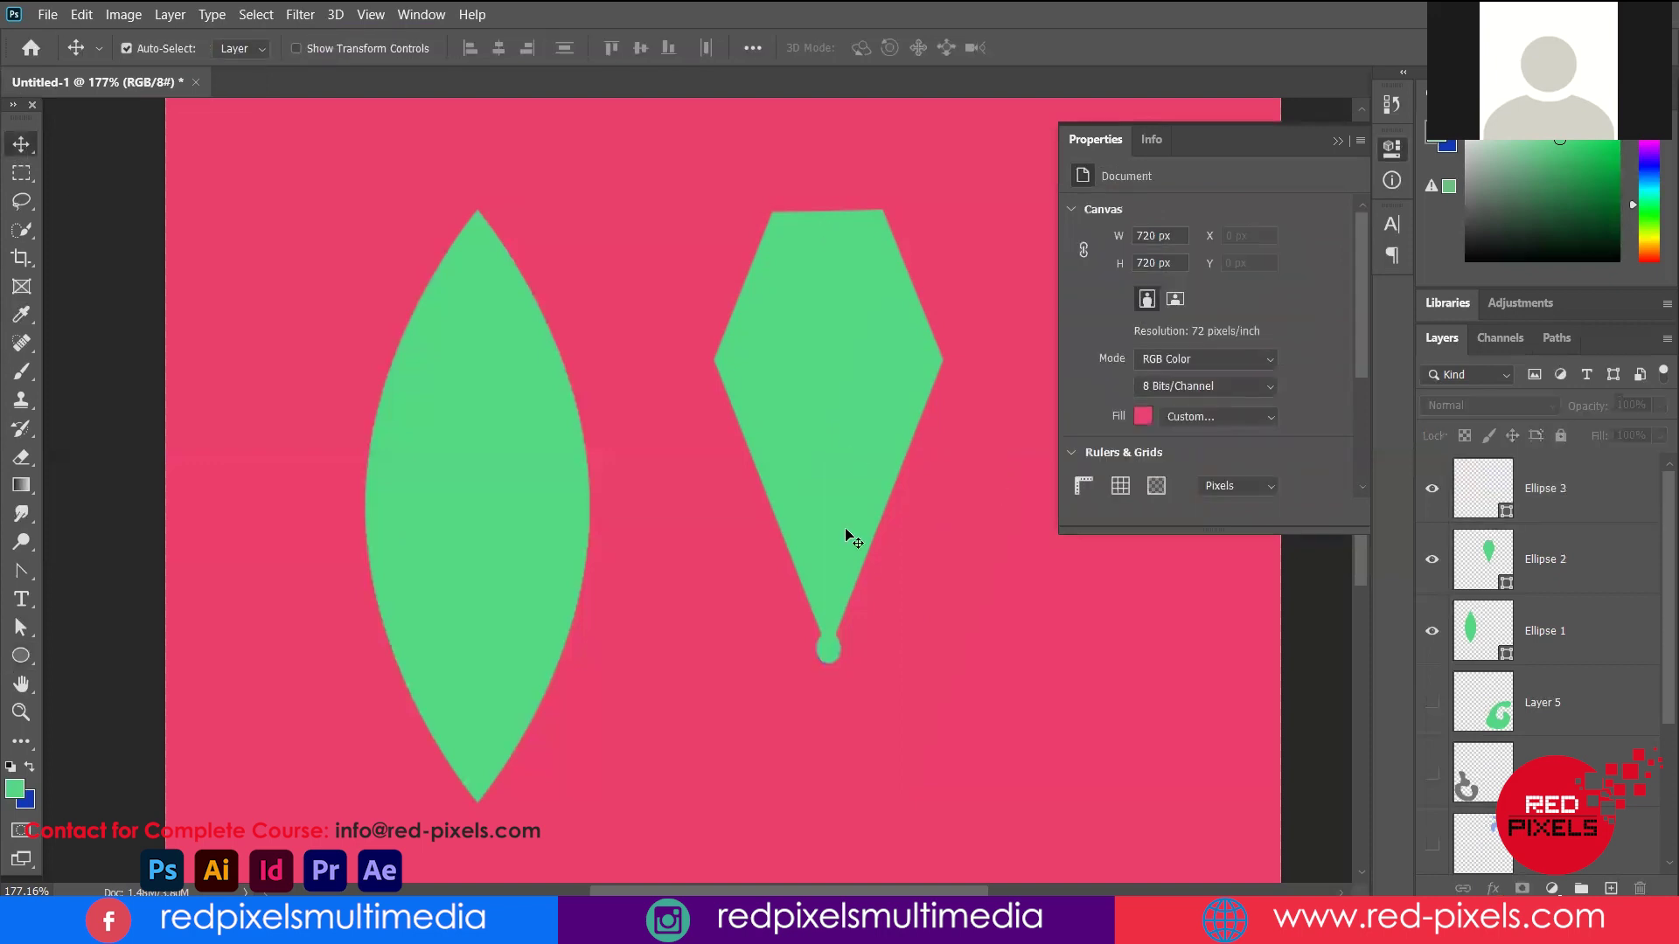
left_click(22, 658)
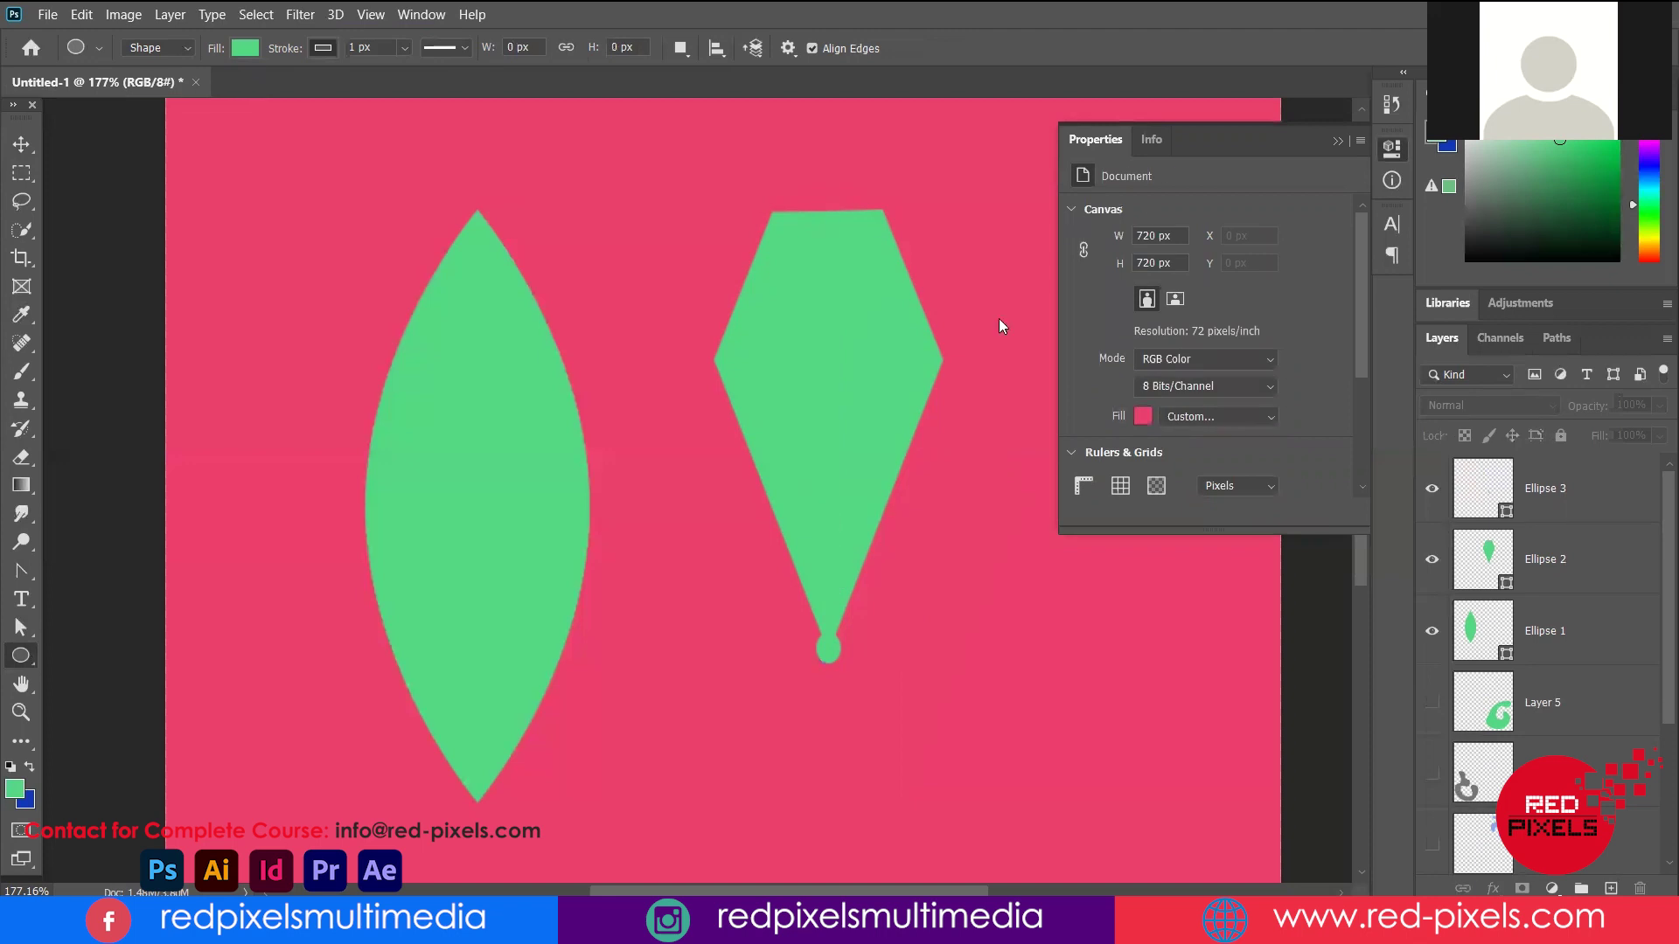
Draw a thin 5 x 246 px rectangle down the nib's centre and fill it pink
key("shift+u")
left_click_drag(823, 207, 829, 586)
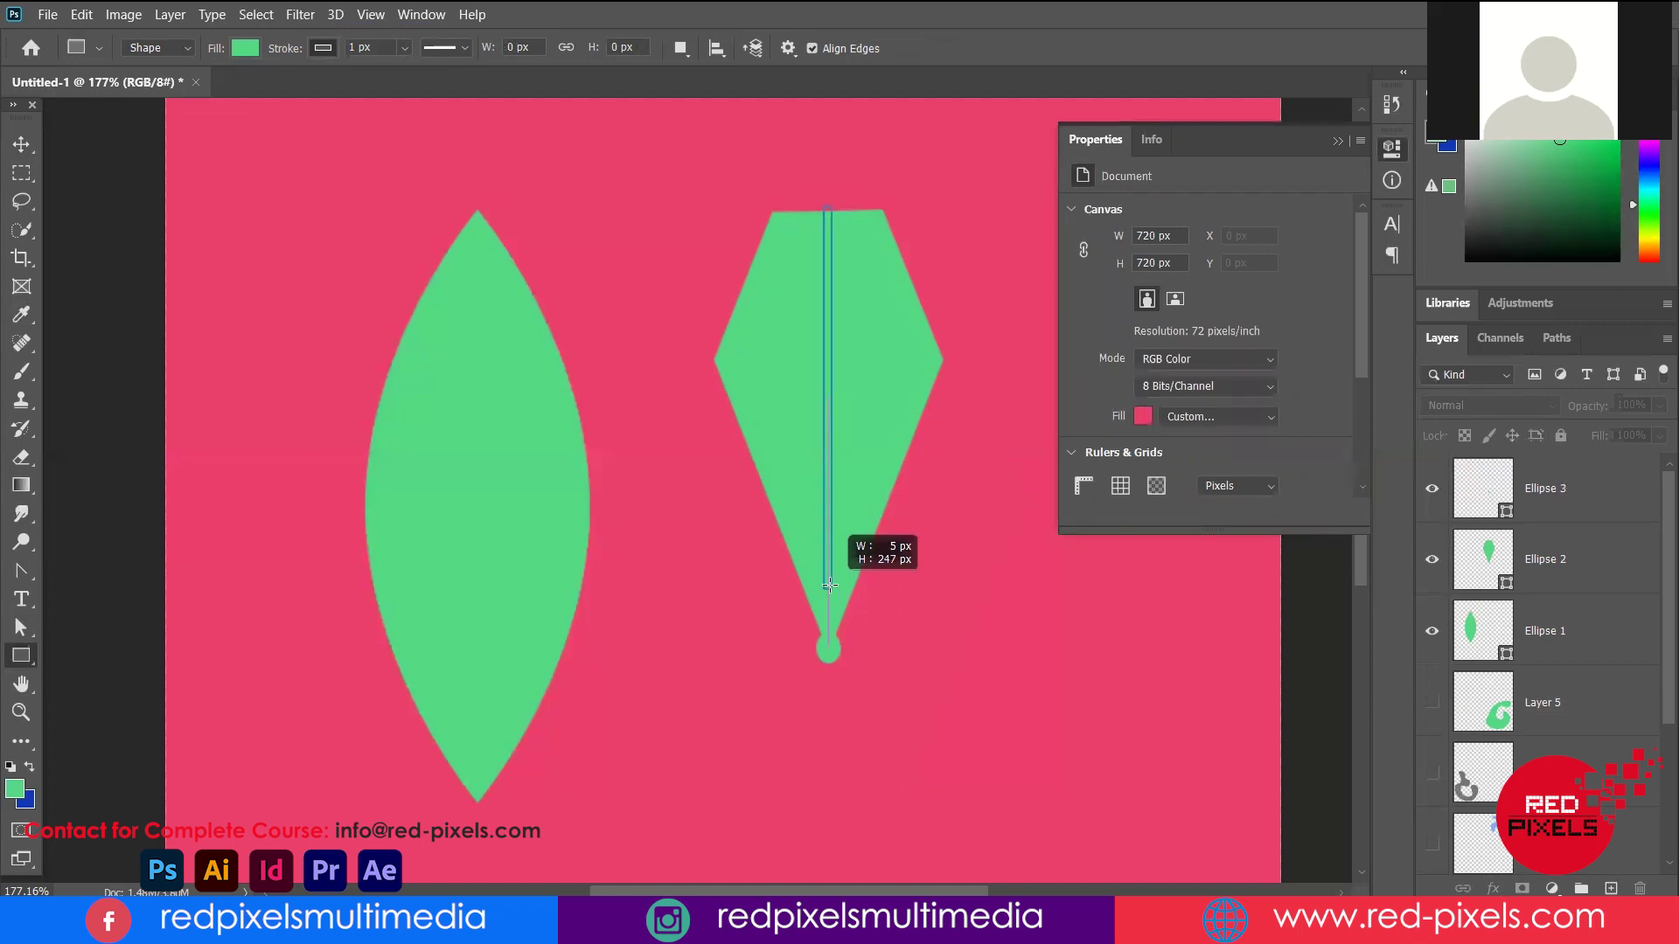
left_click_drag(830, 584, 829, 586)
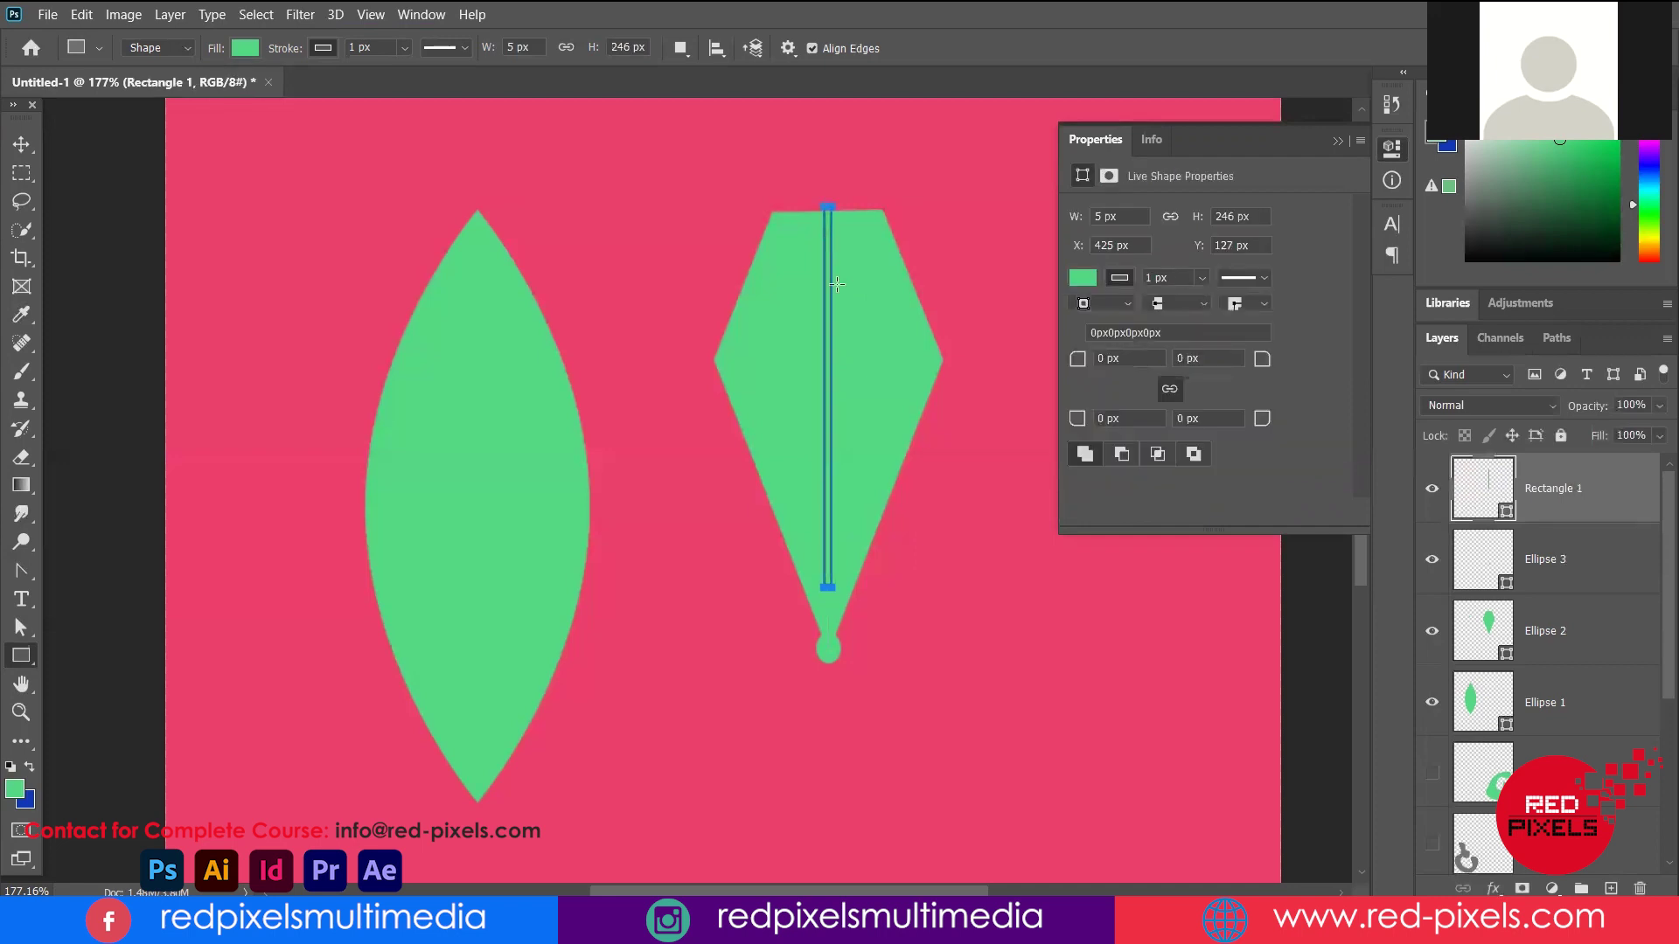
left_click(1084, 280)
left_click(1282, 395)
Undo an accidental duplicate and move of the pink stripe, keeping it centred
left_click(19, 147)
left_click(1006, 332)
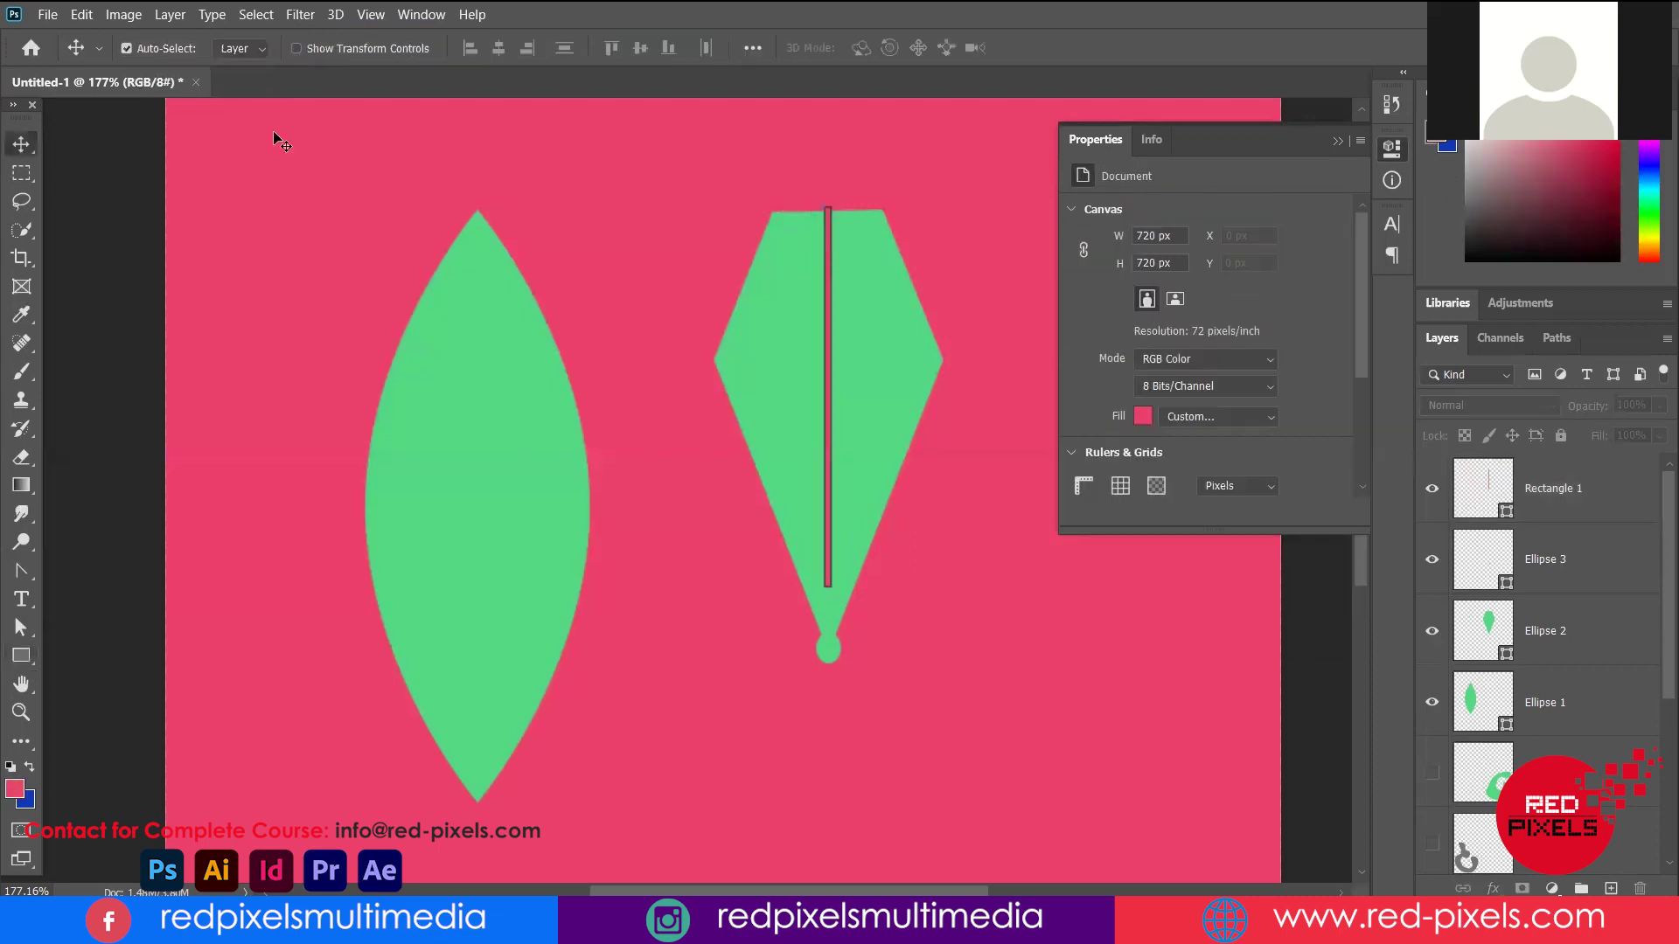
key("alt+period")
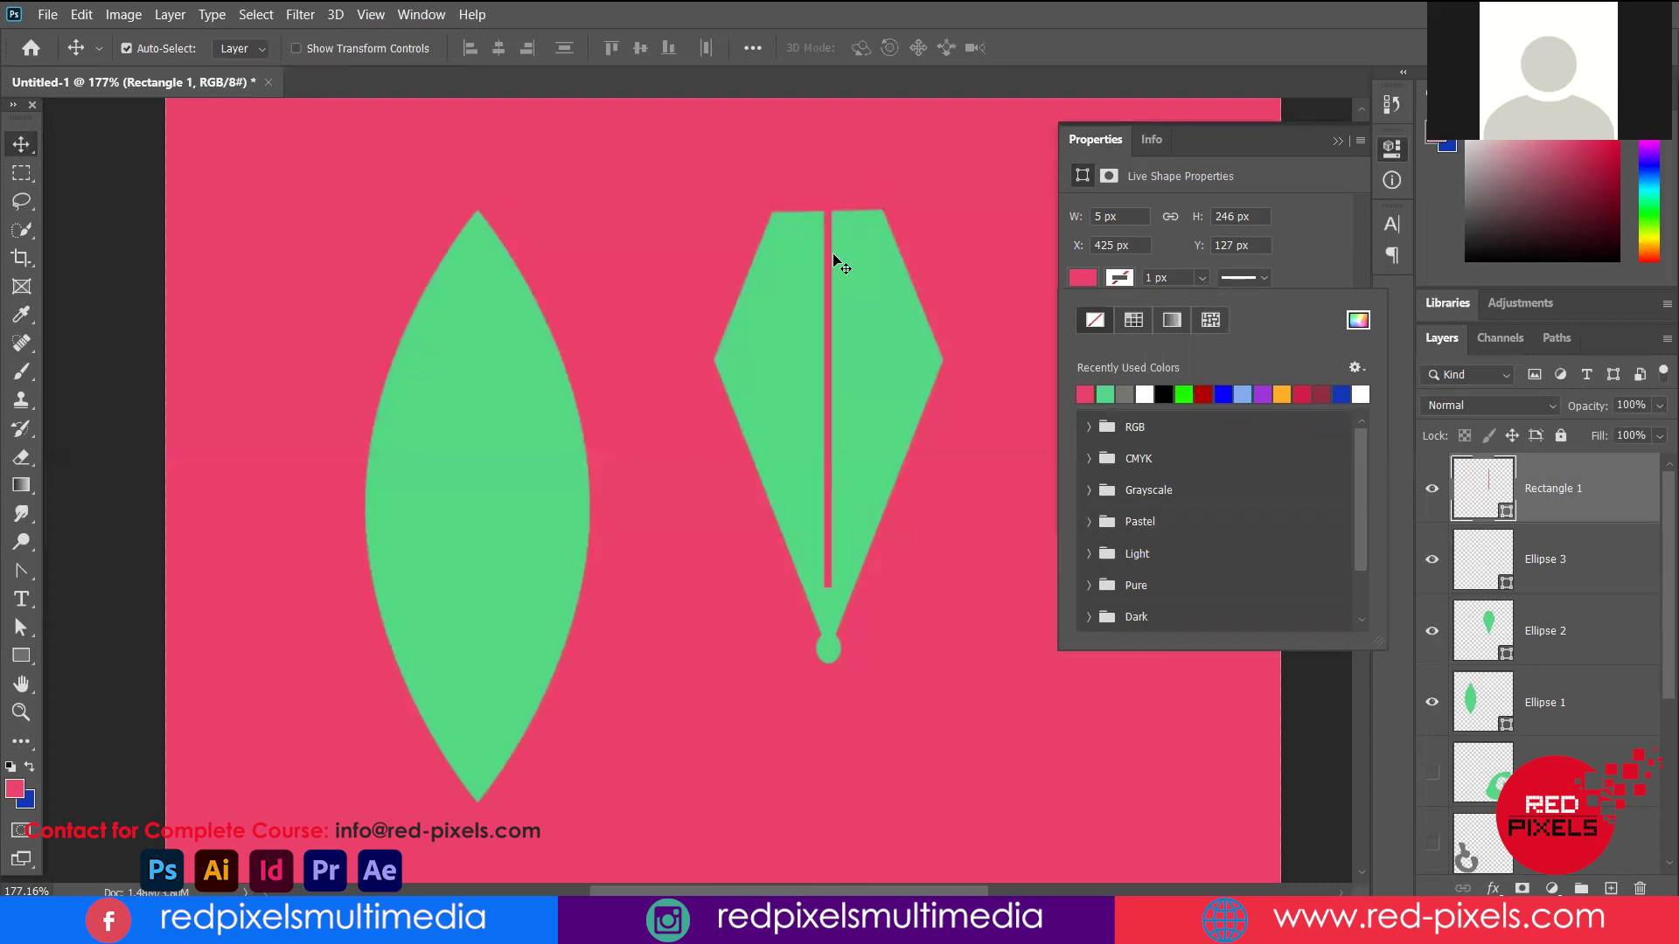
left_click(857, 224)
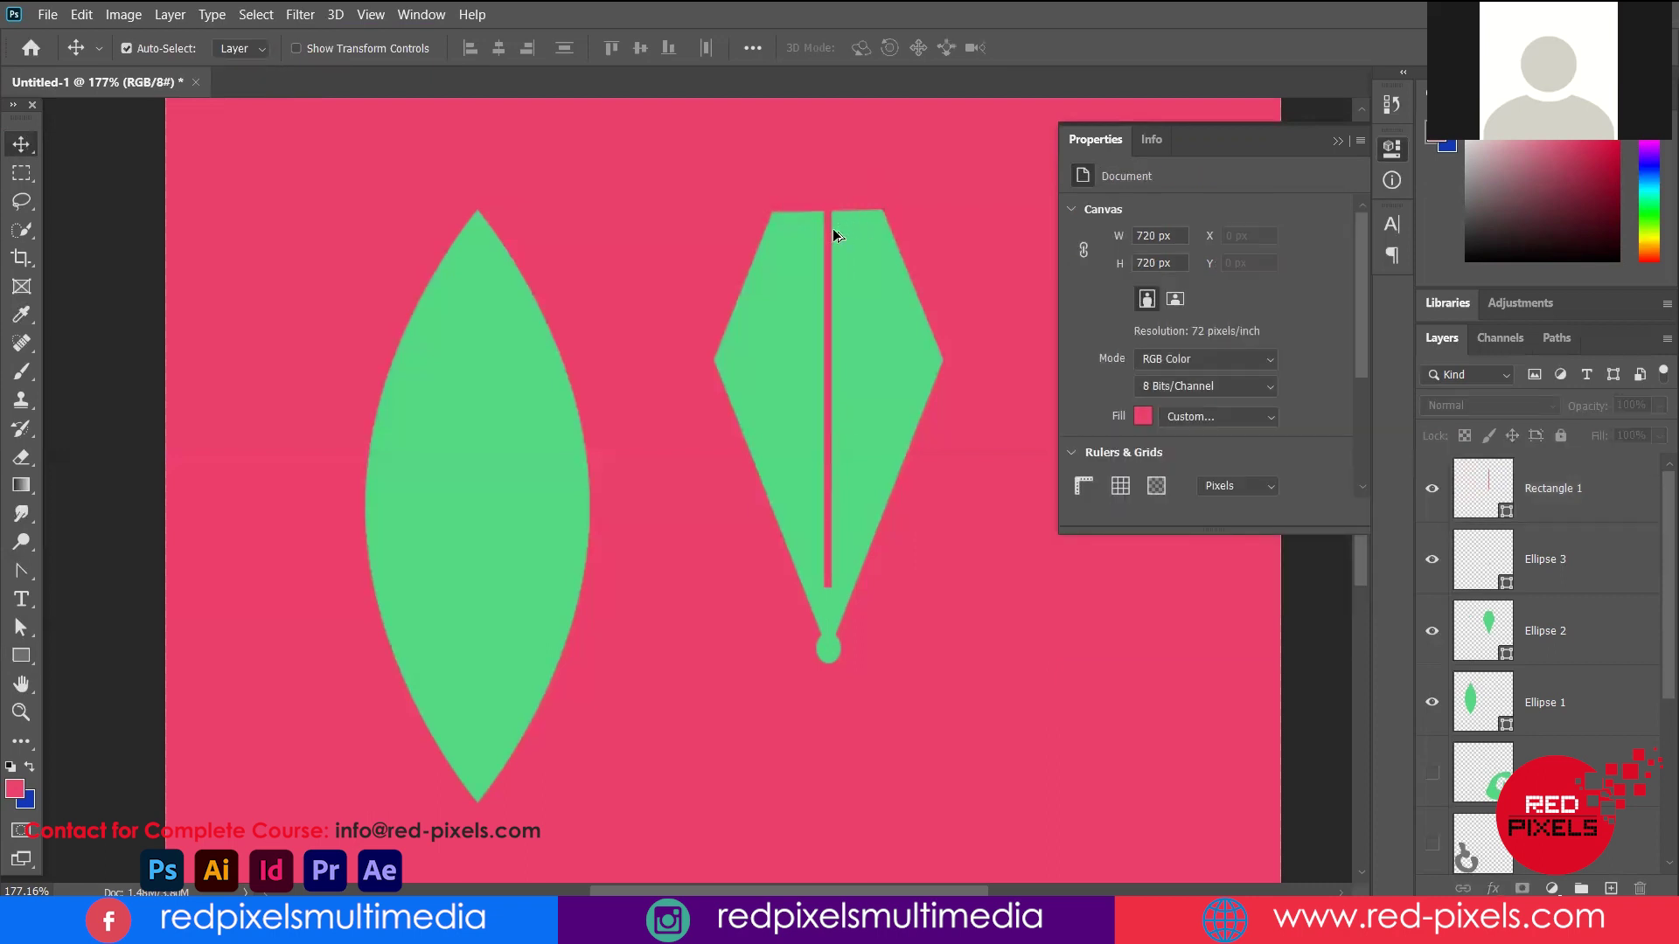
scroll(832, 229, "up", 5)
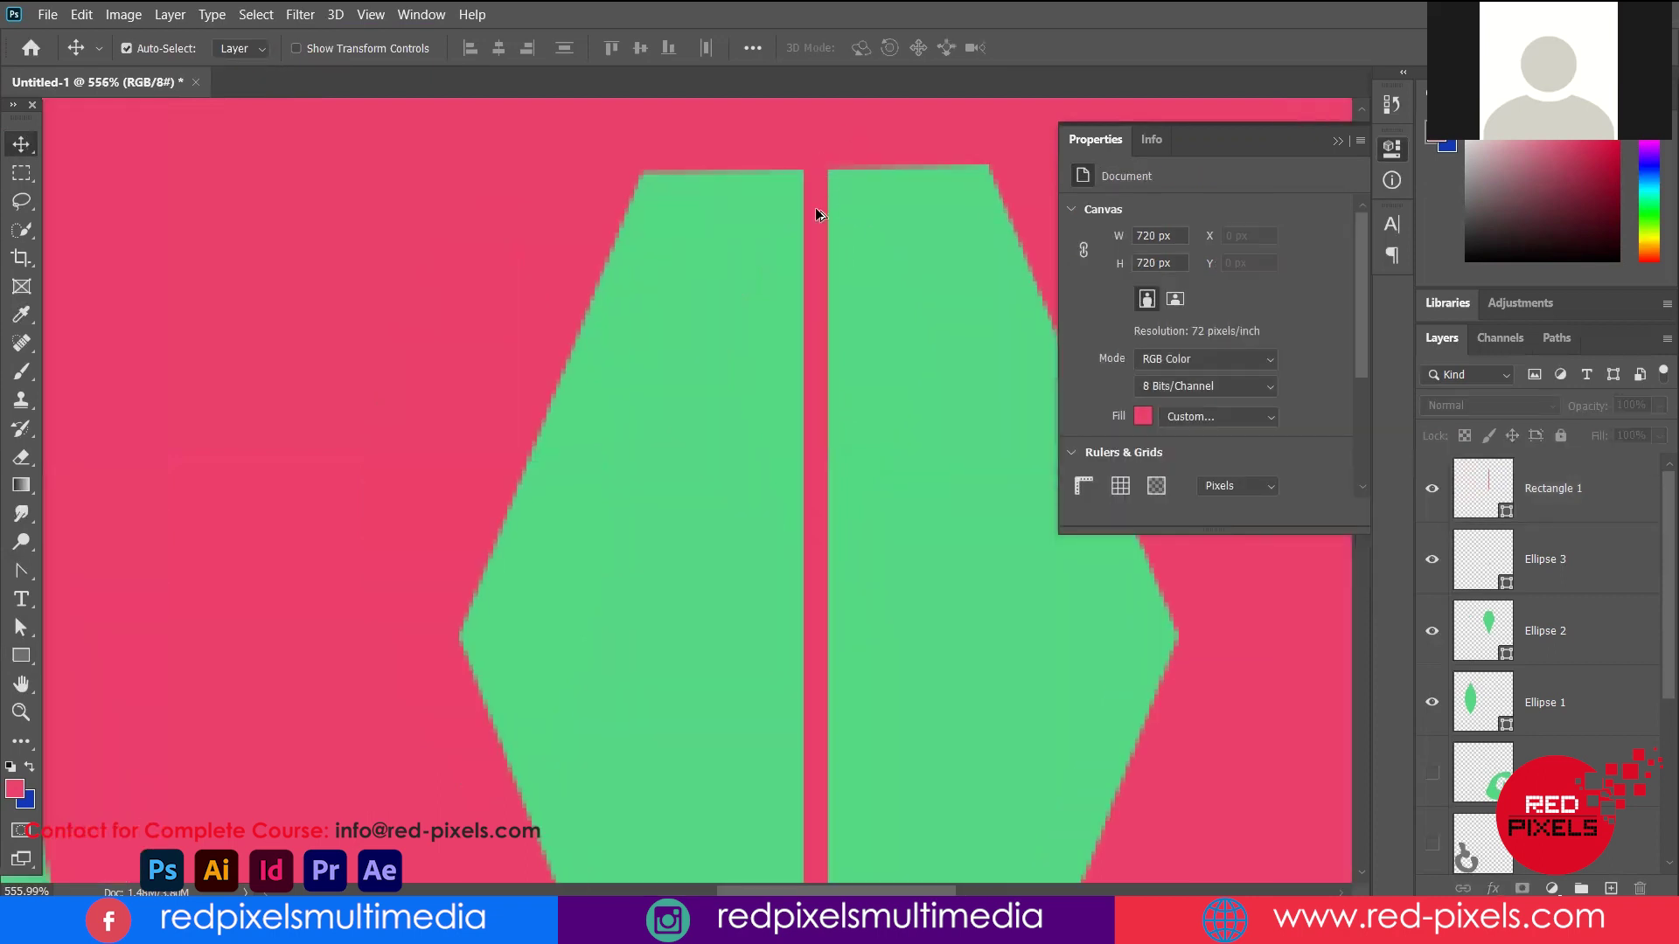
left_click_drag(816, 263, 890, 267, "alt")
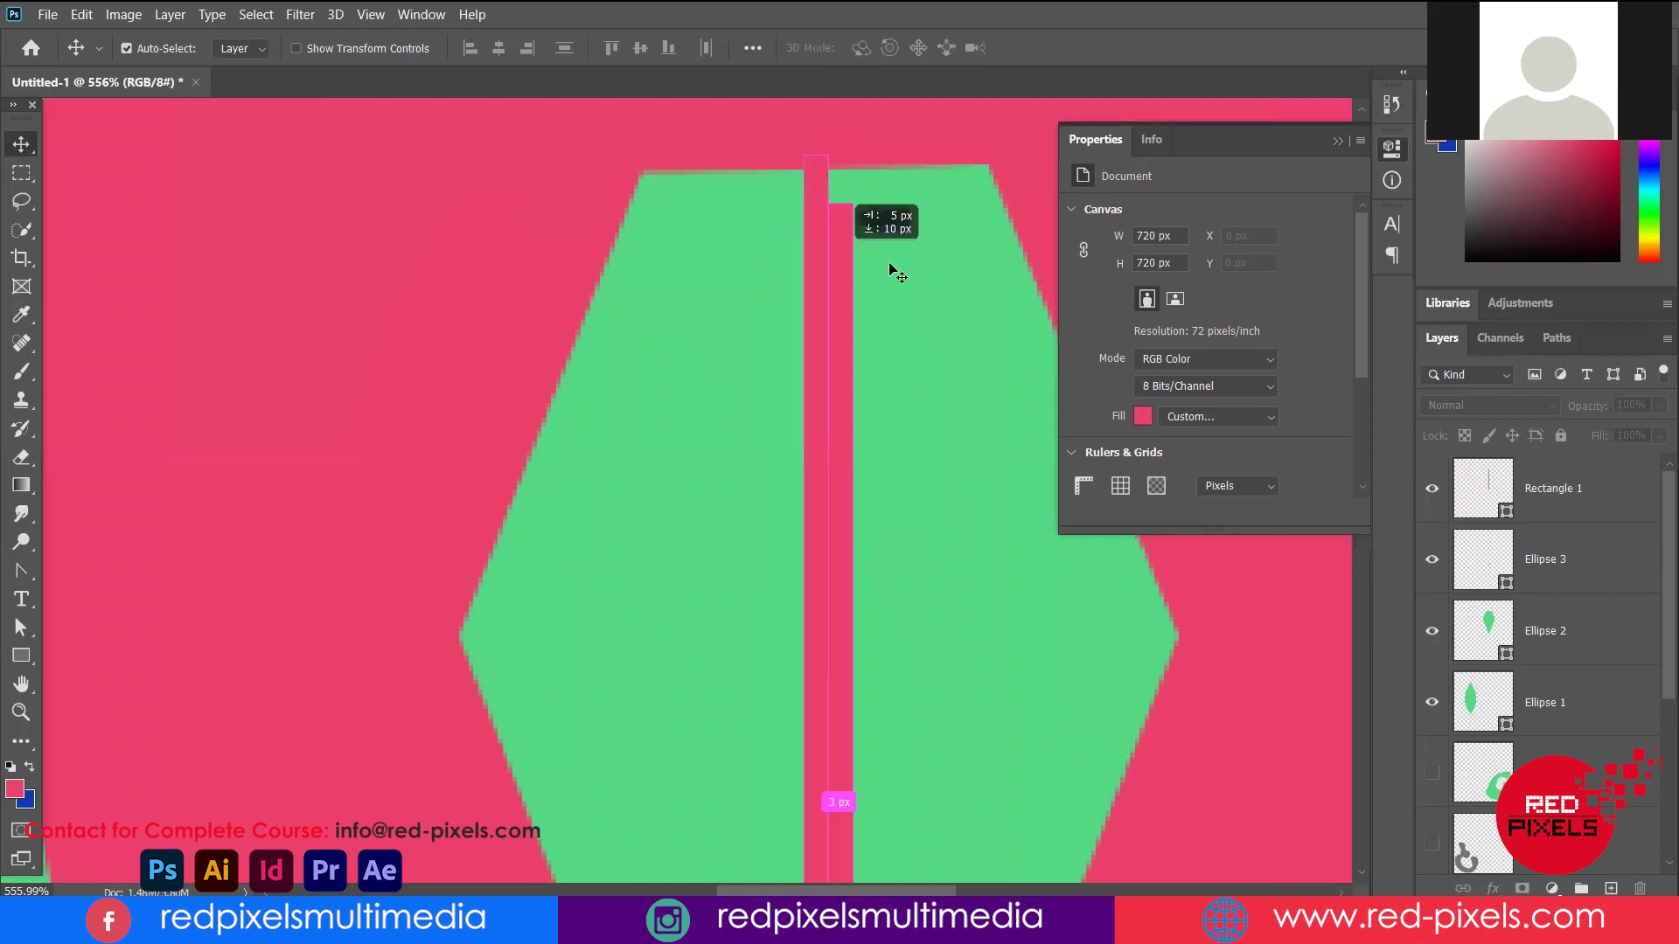
key("ctrl+z")
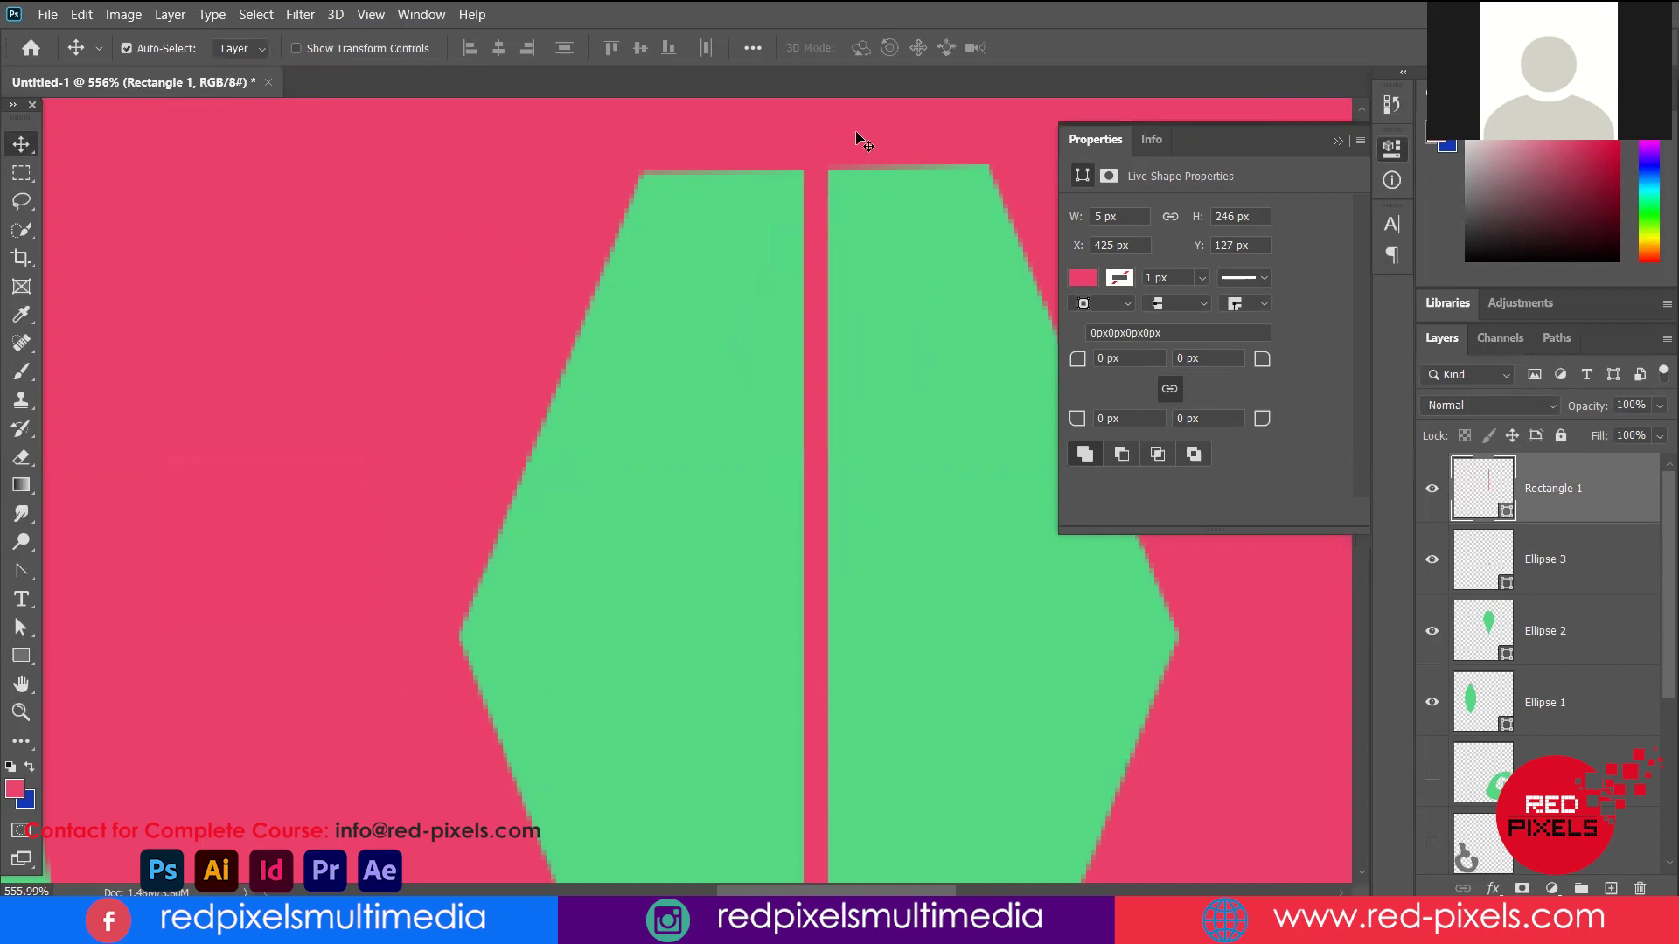
left_click_drag(812, 190, 839, 242)
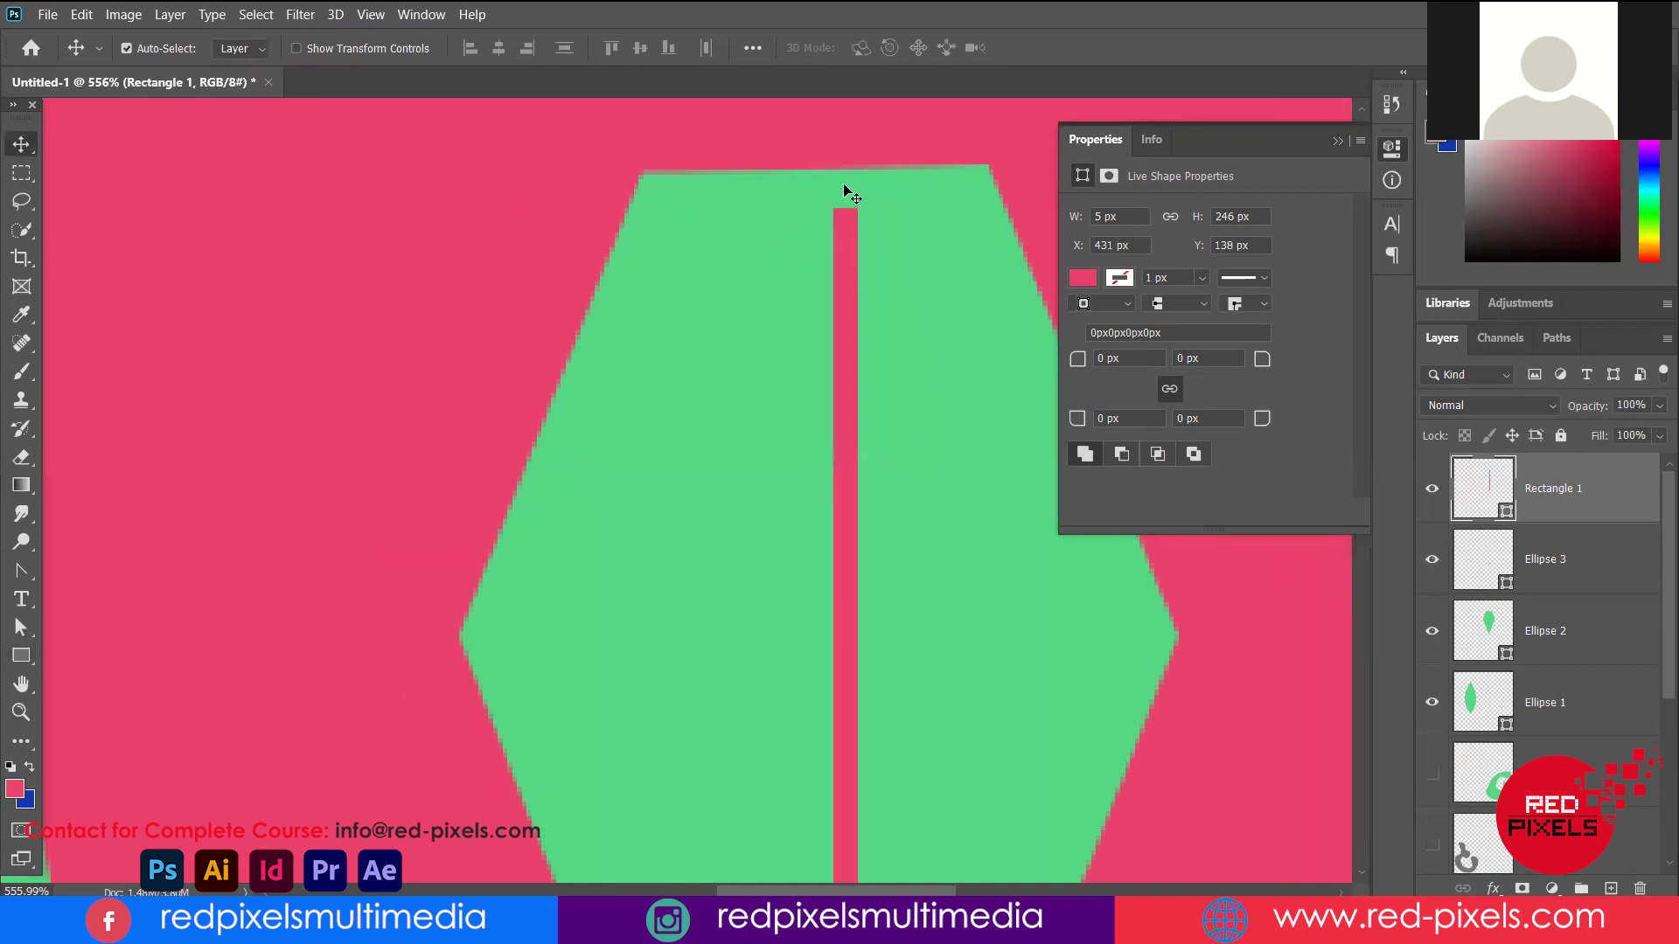
key("ctrl+z")
scroll(860, 306, "down", 3)
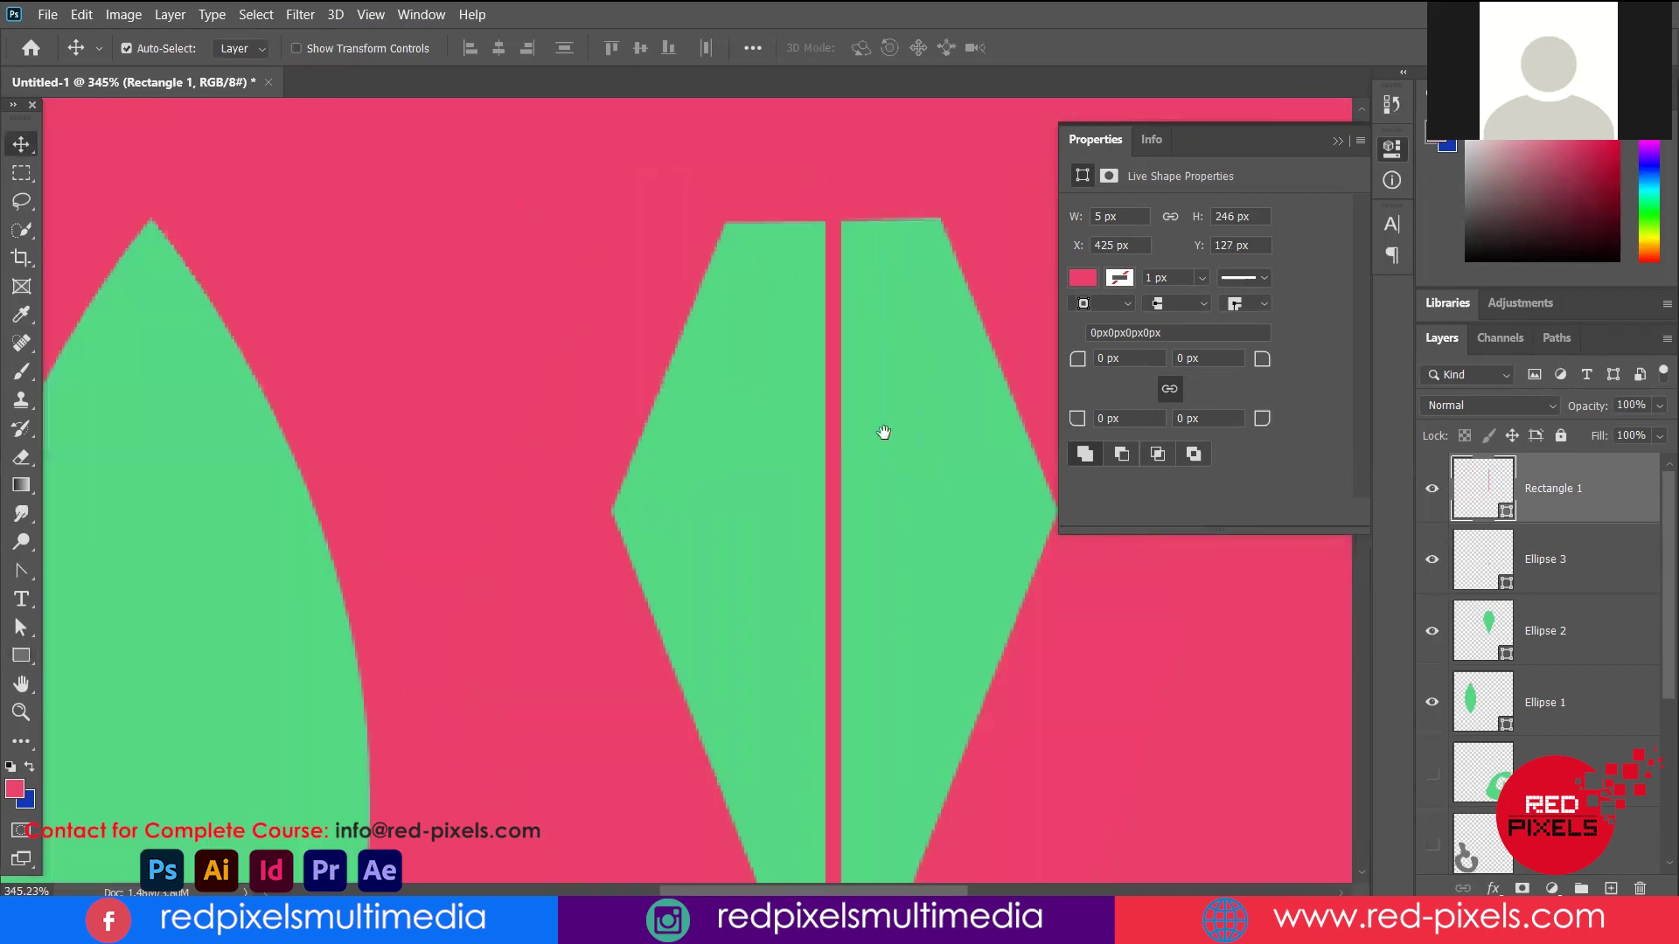
scroll(865, 297, "down", 2)
scroll(679, 669, "right", 3)
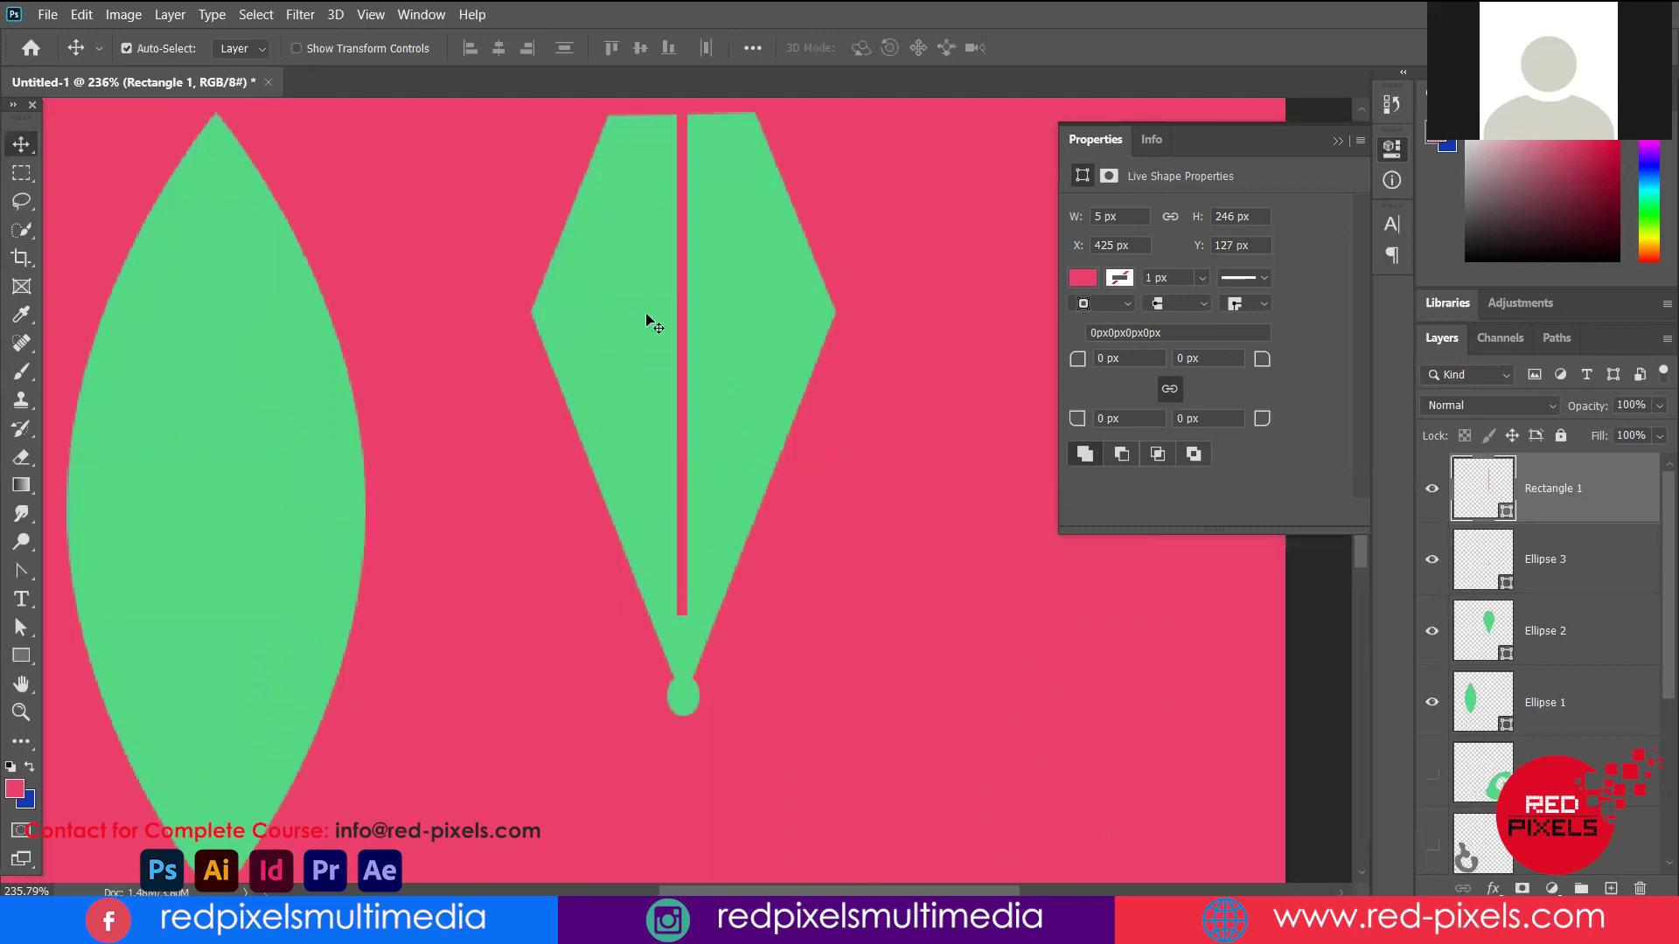
Draw a small pink circle left of the slit and Alt-drag a copy to the right side
left_click(100, 696)
mouse_move(638, 337)
left_mouse_down()
mouse_move(593, 290)
mouse_move(641, 335)
left_mouse_up()
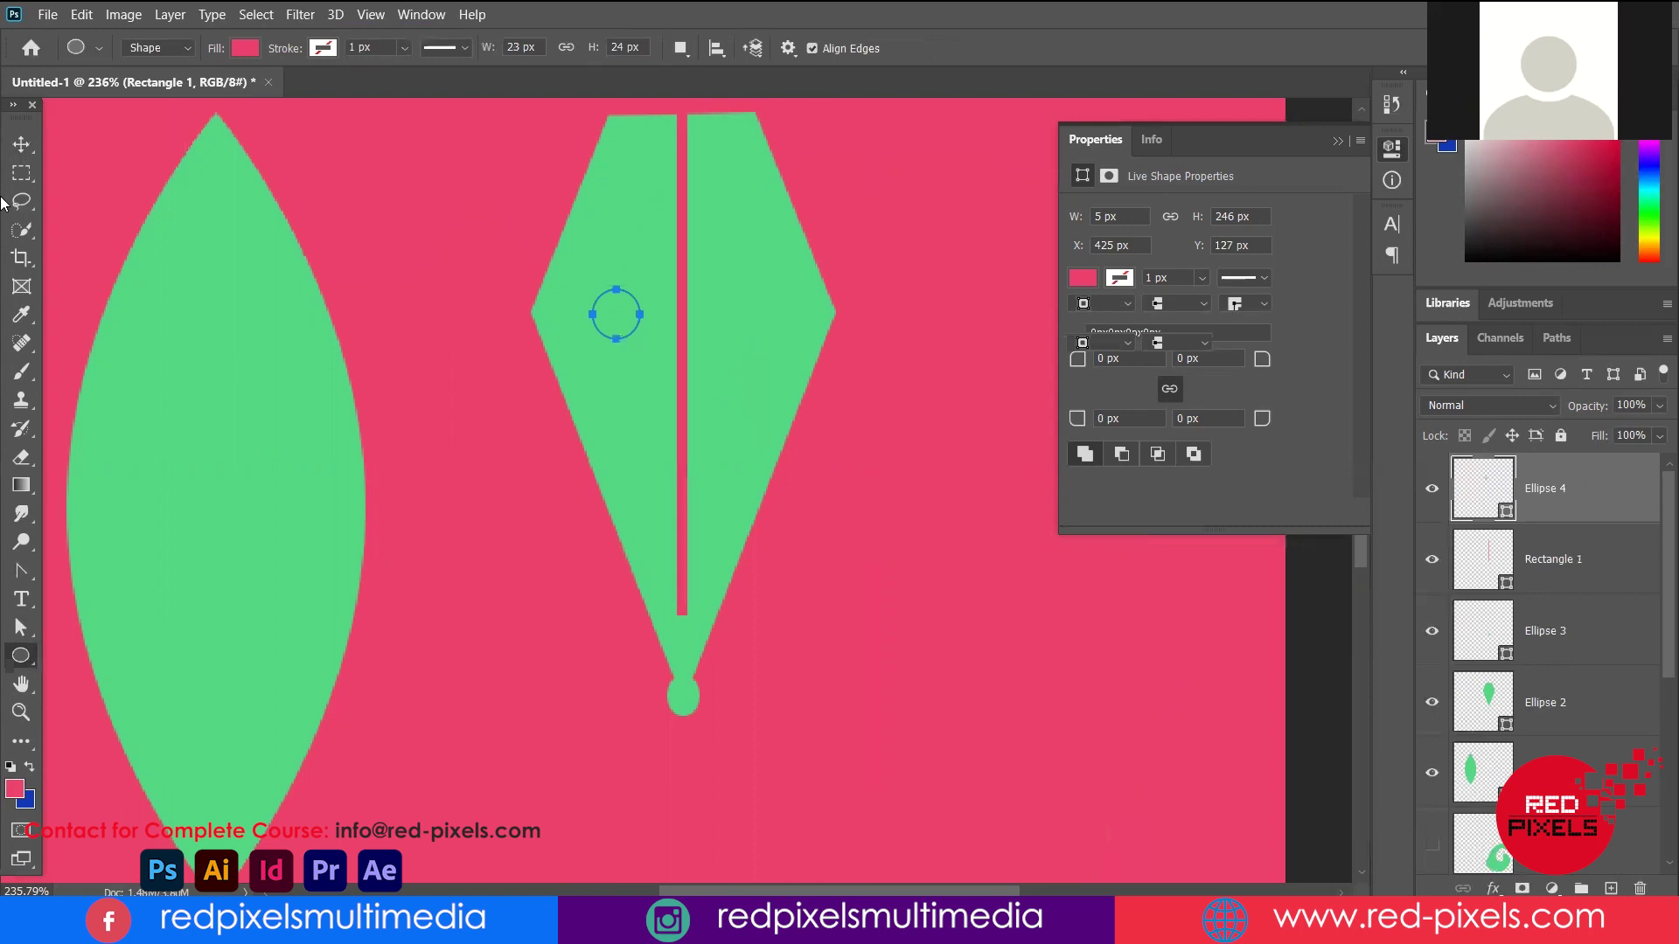
key("v")
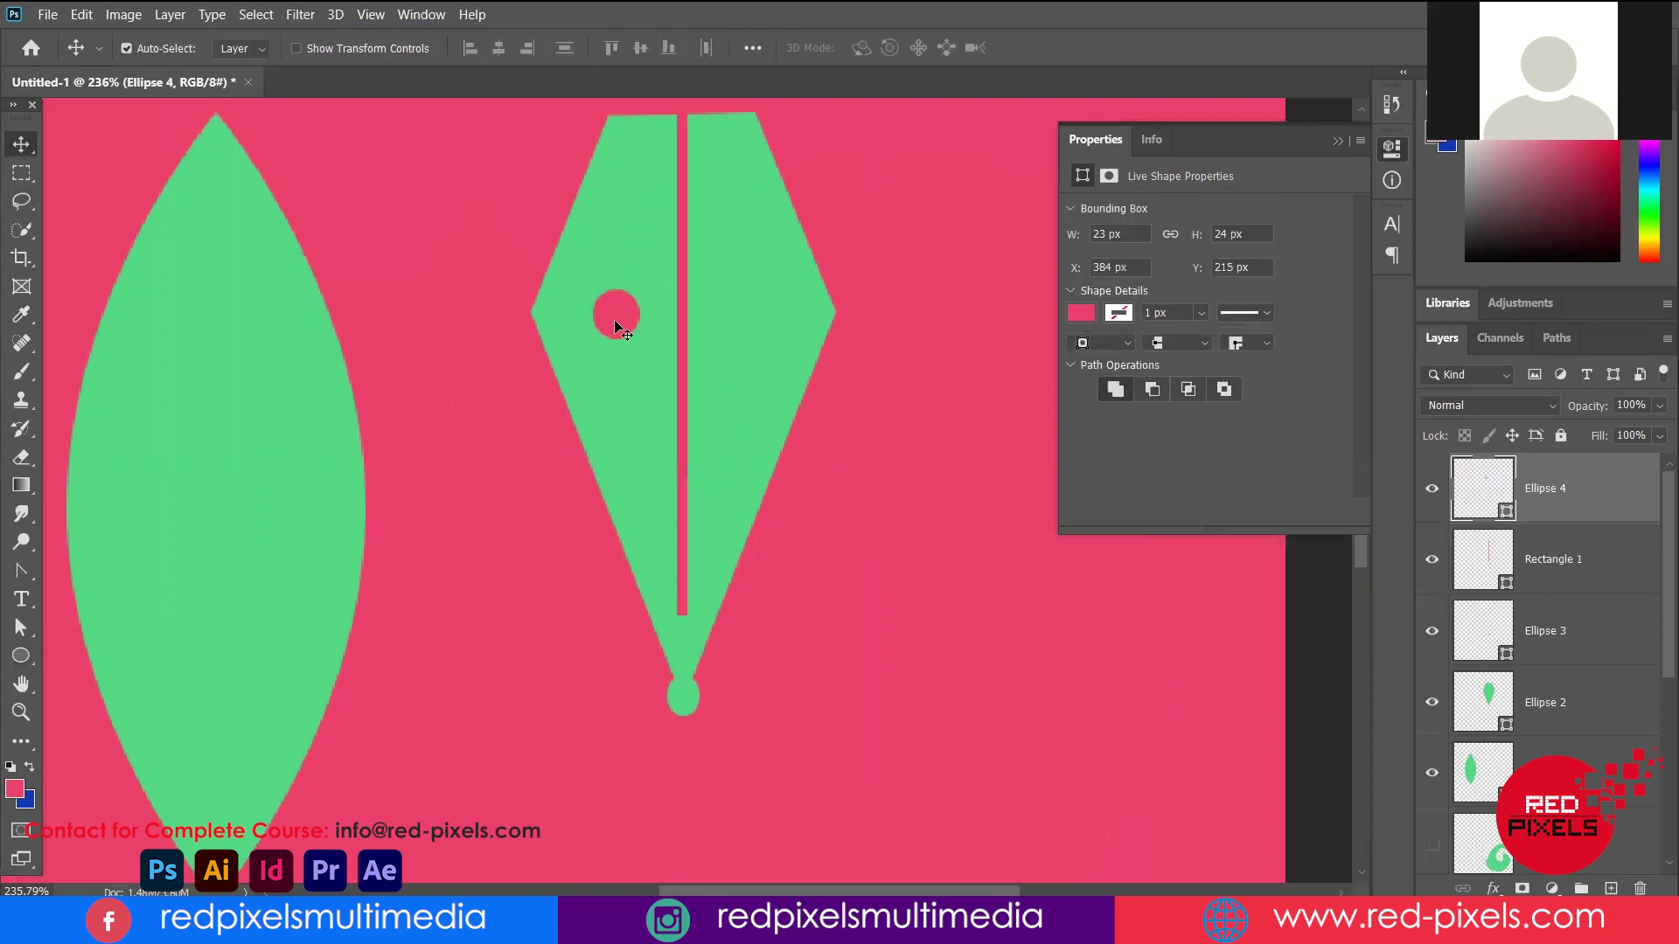
left_click(742, 325)
left_click_drag(617, 314, 748, 315)
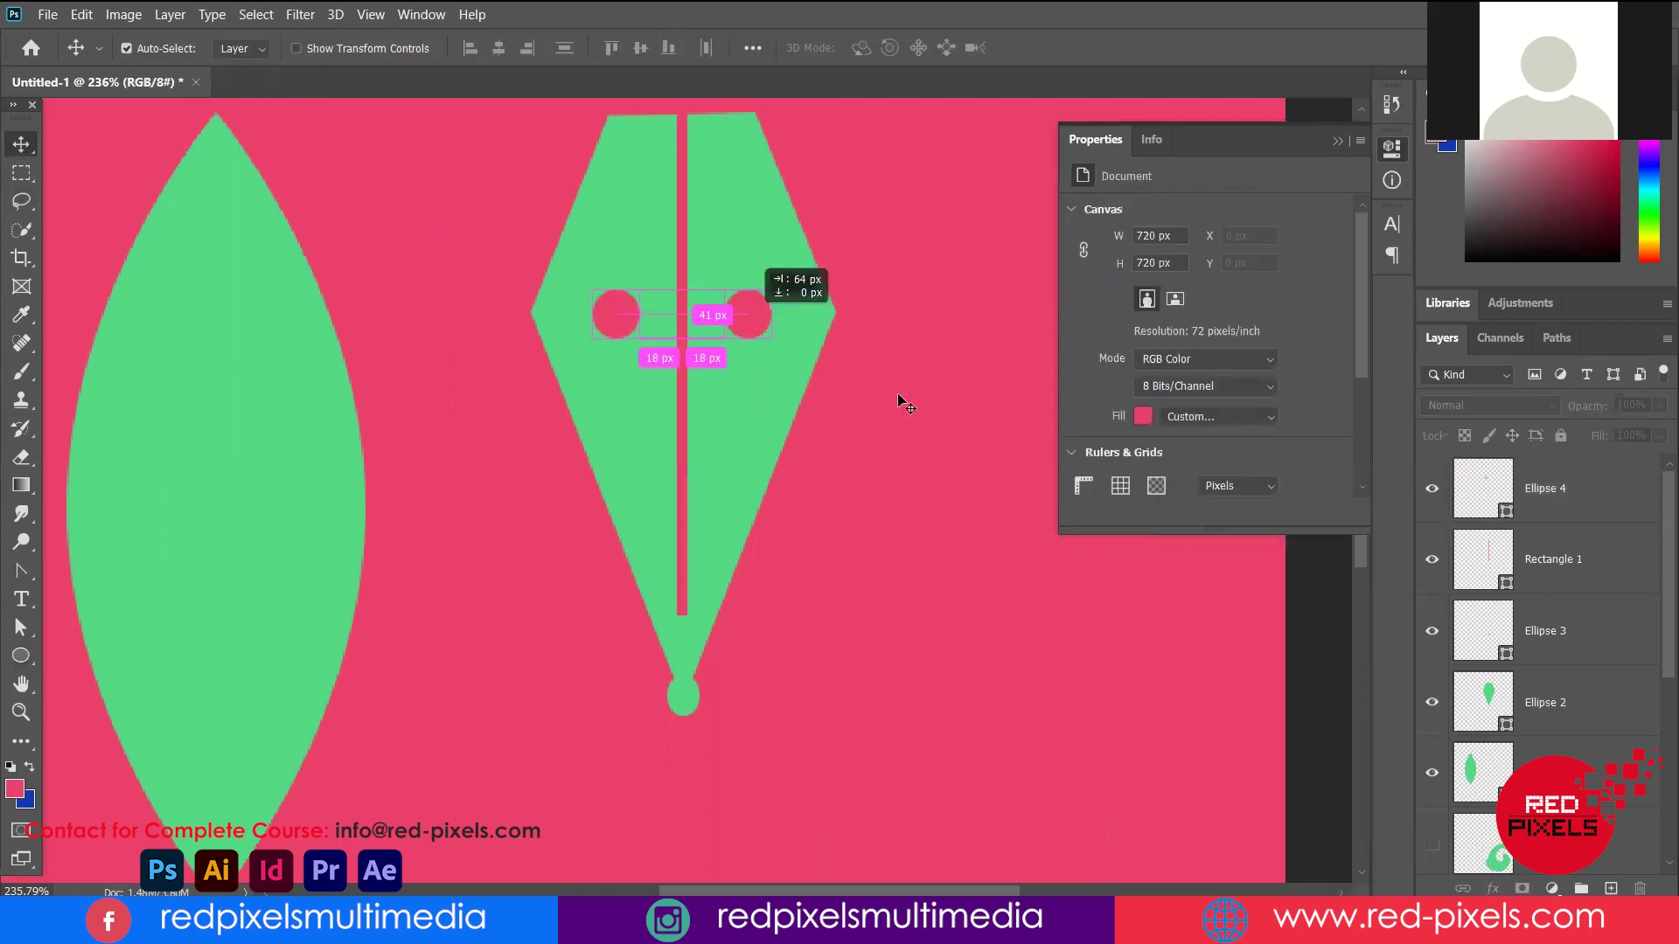
left_click(857, 468)
scroll(857, 468, "up", 1)
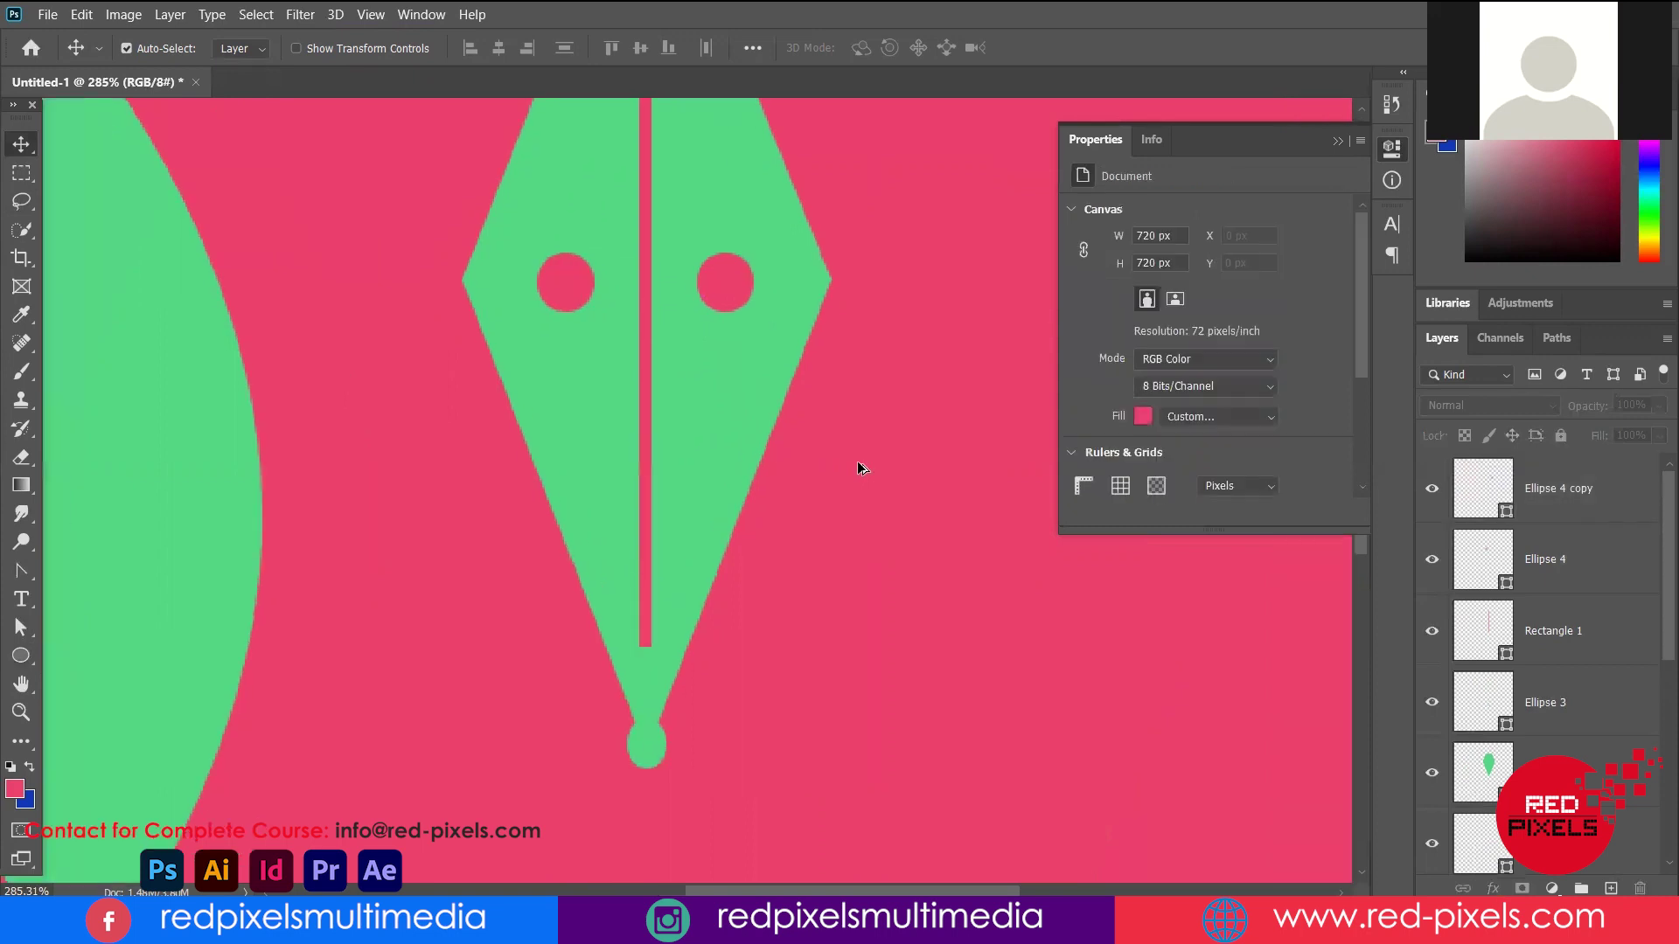
scroll(857, 467, "down", 6)
scroll(361, 368, "down", 2)
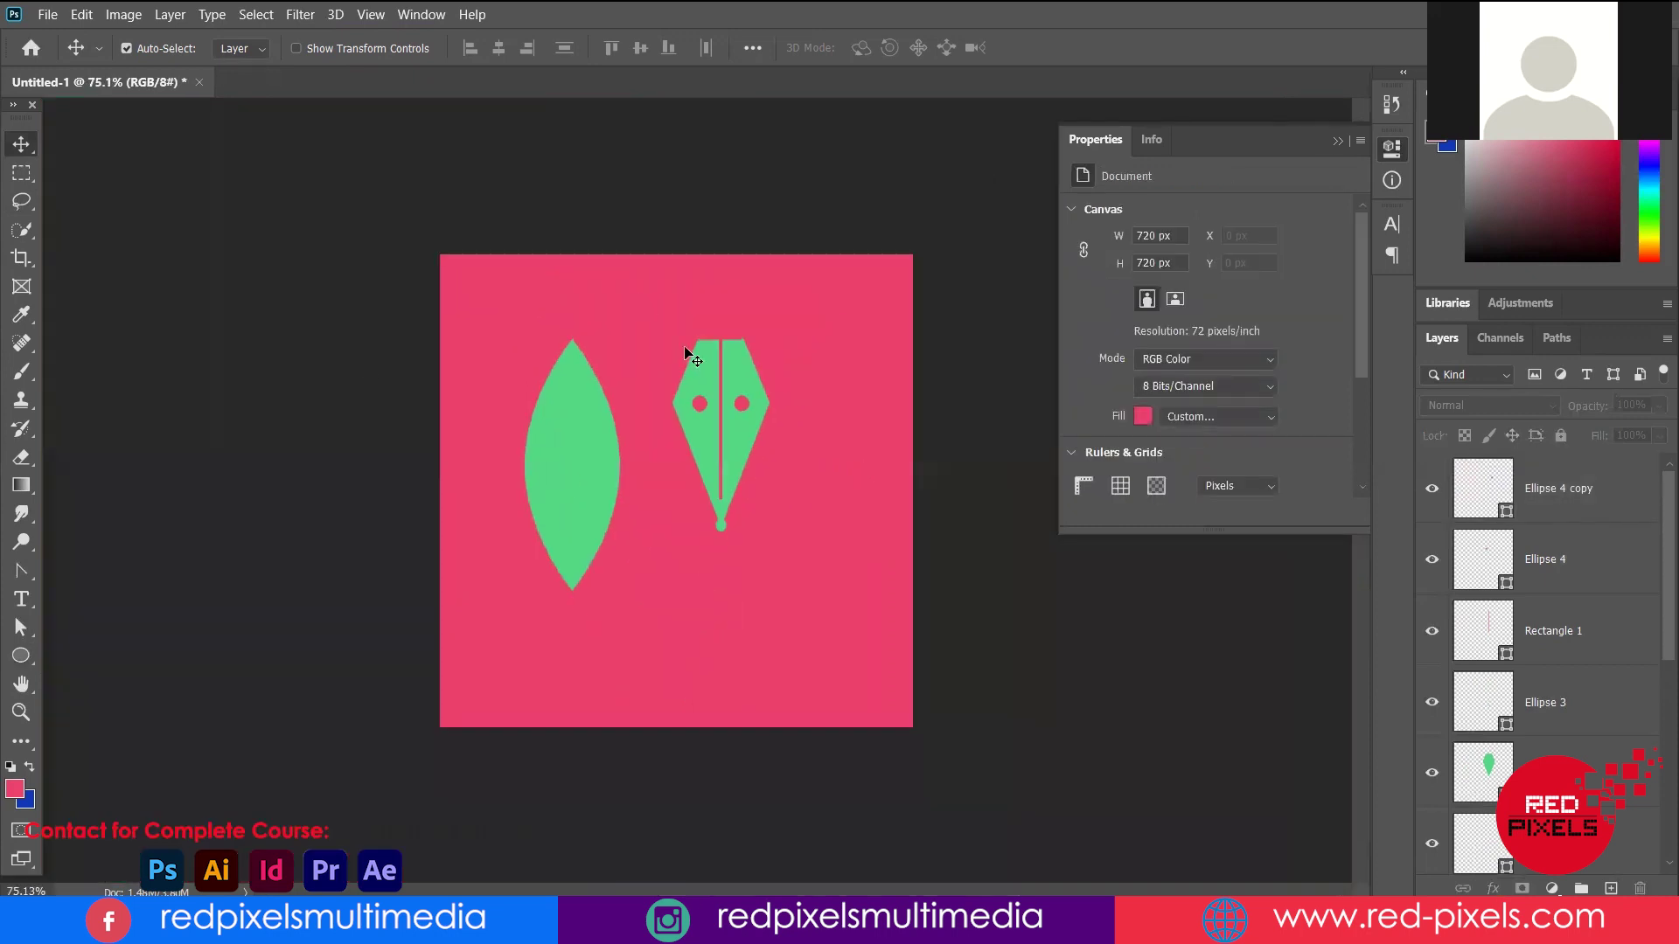
Collapse the Properties panel from the right dock, leaving the leaf and pen nib in view
left_click(23, 656)
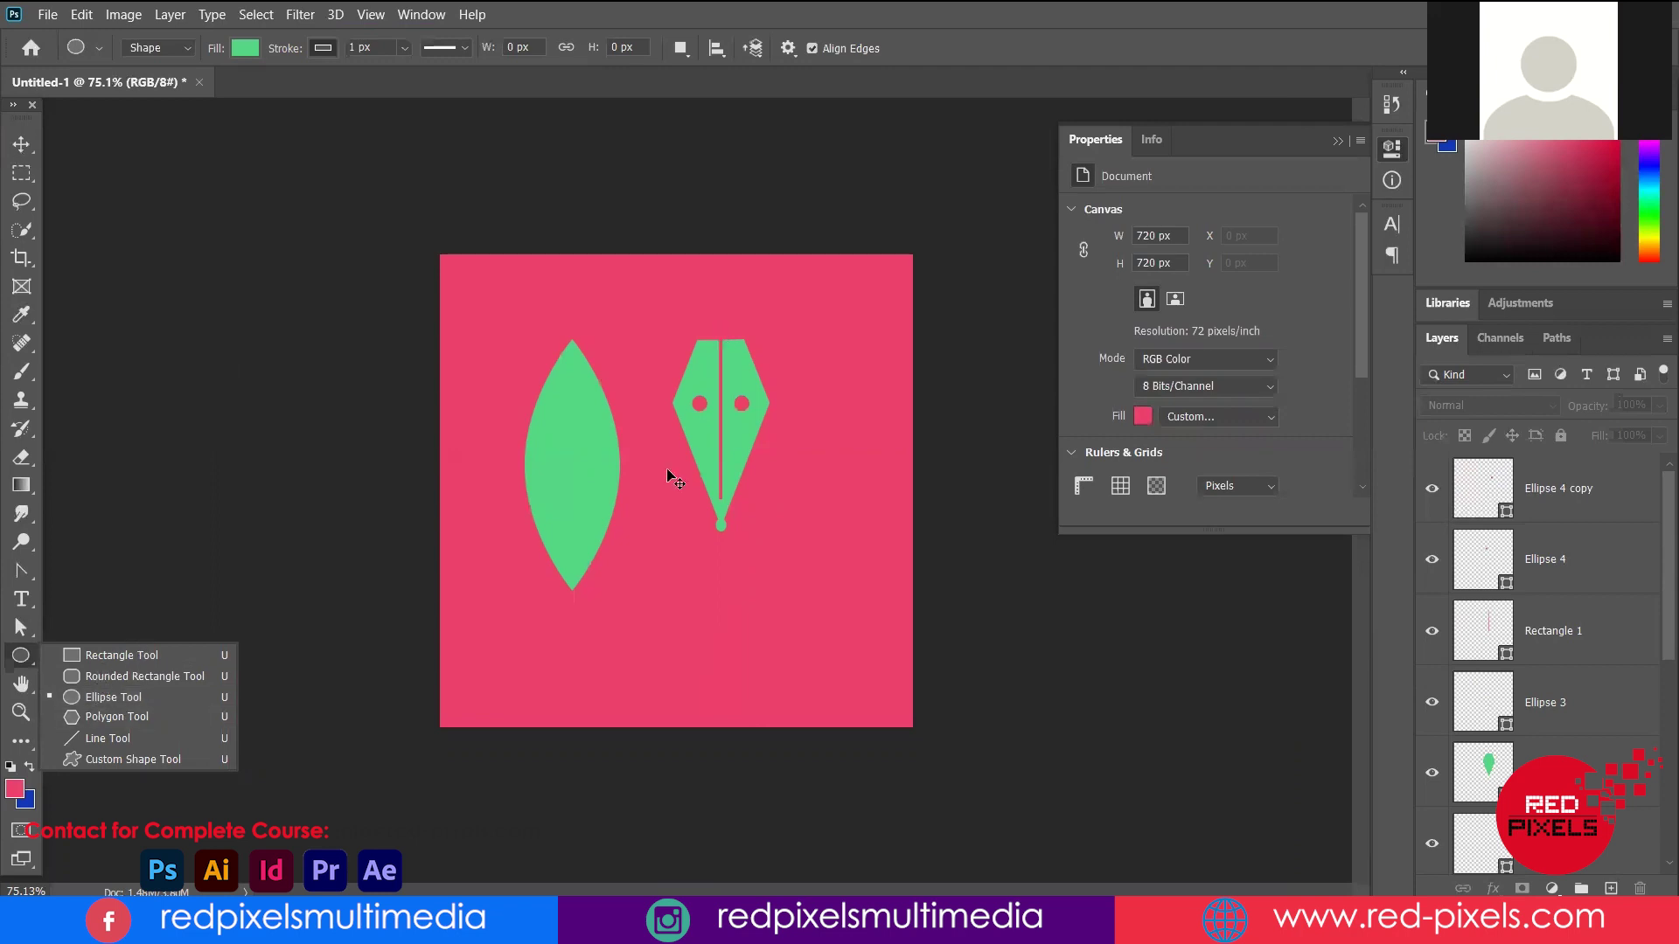
key("v")
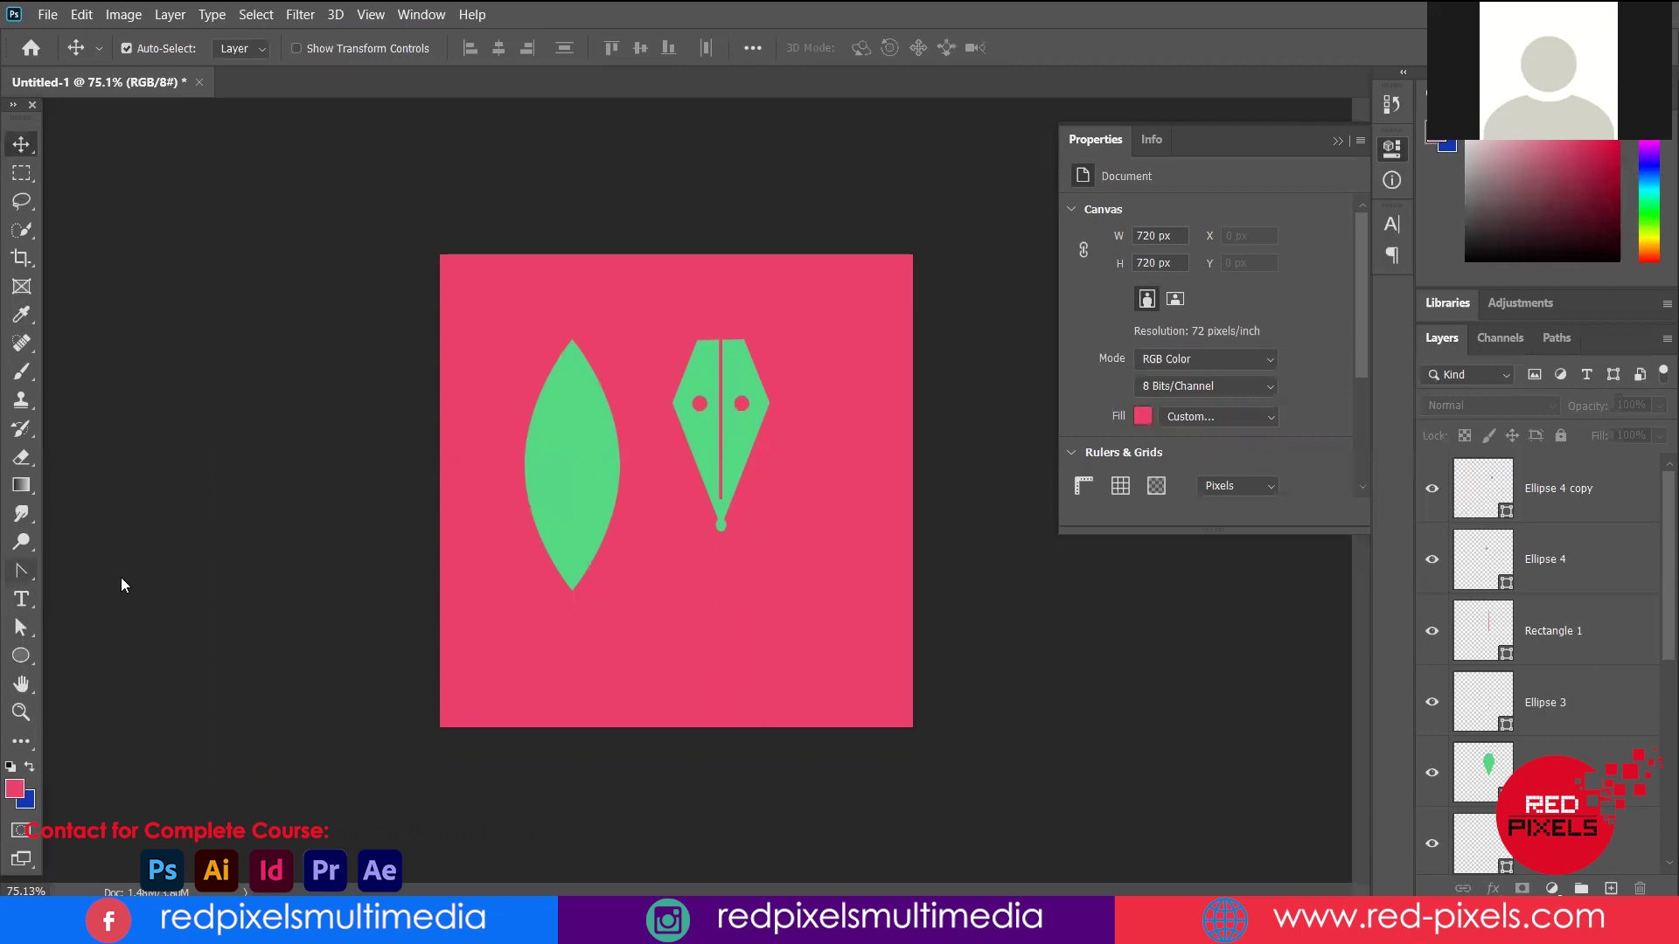
key("p")
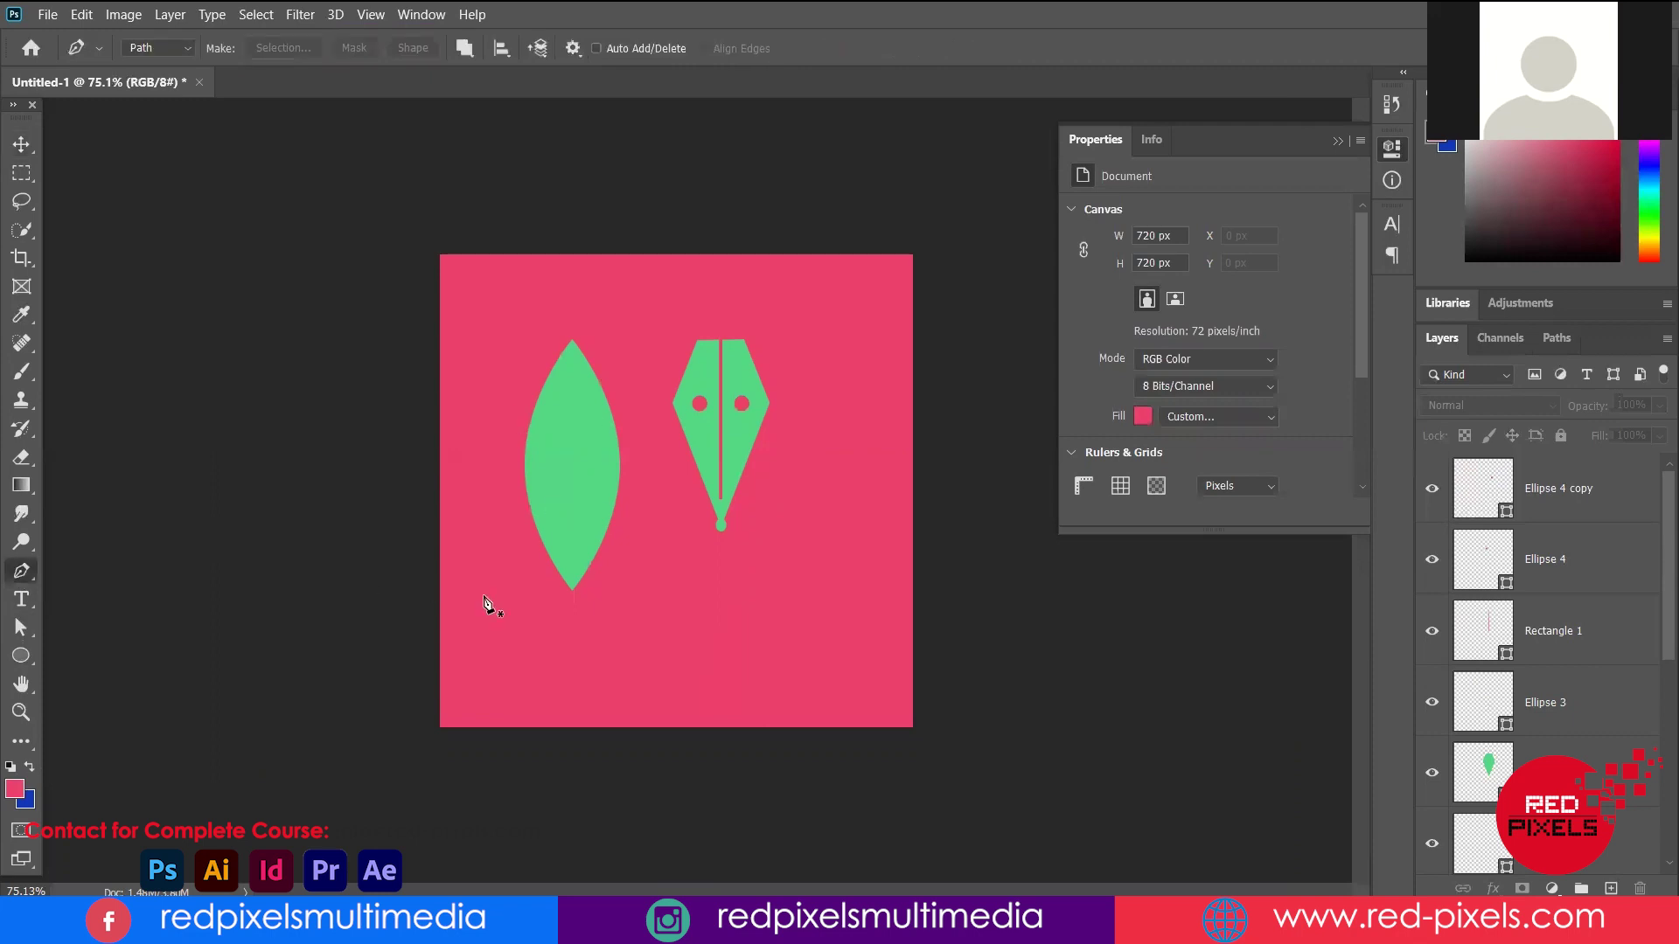
left_click(1392, 148)
left_click(23, 150)
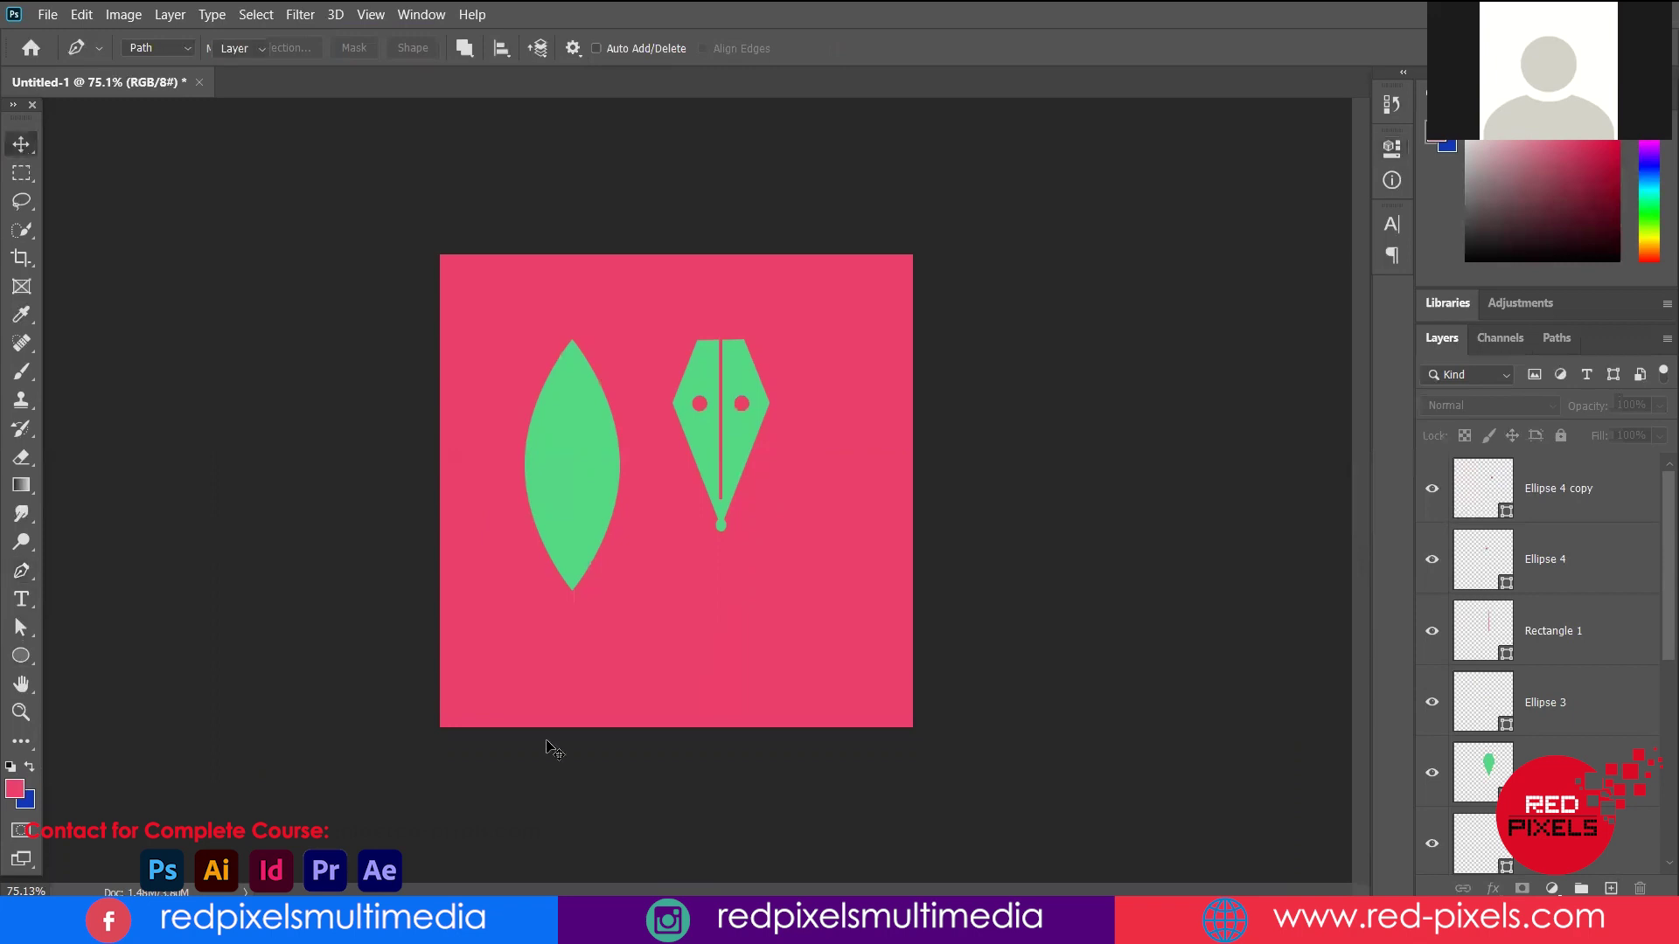